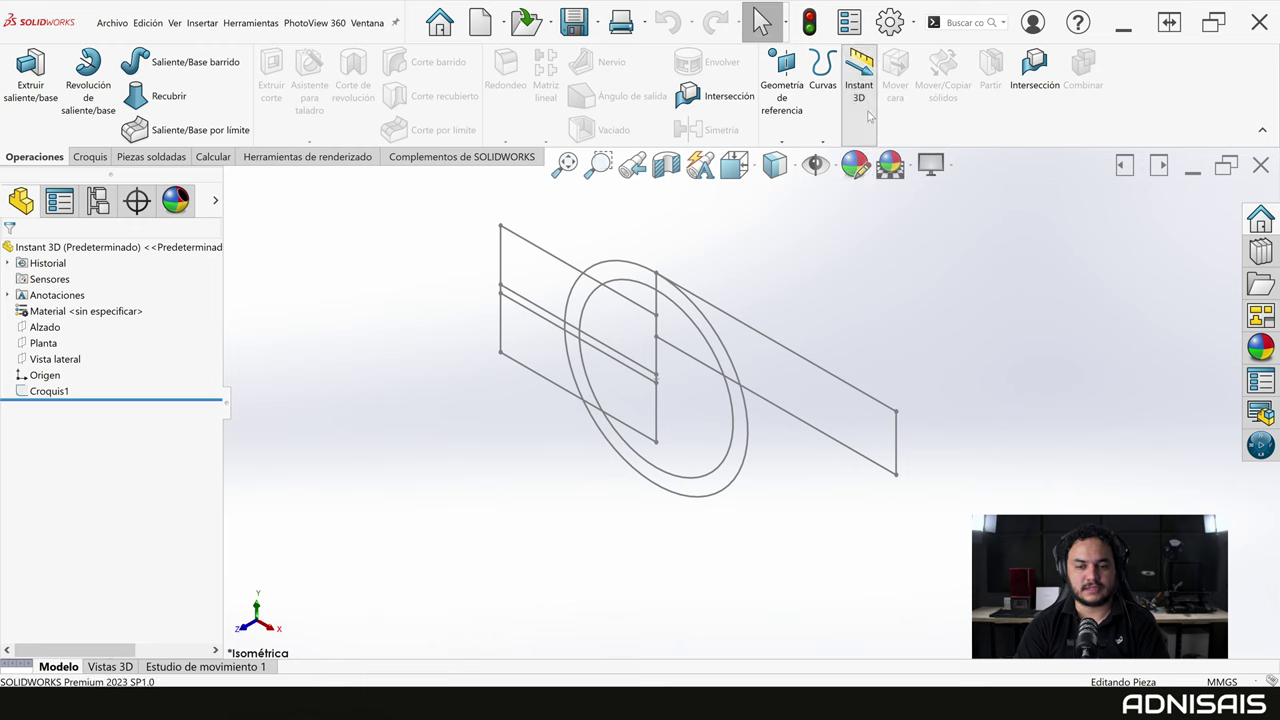
Check the Croquis tab, return to Operaciones, and switch Instant 3D on.
click(89, 157)
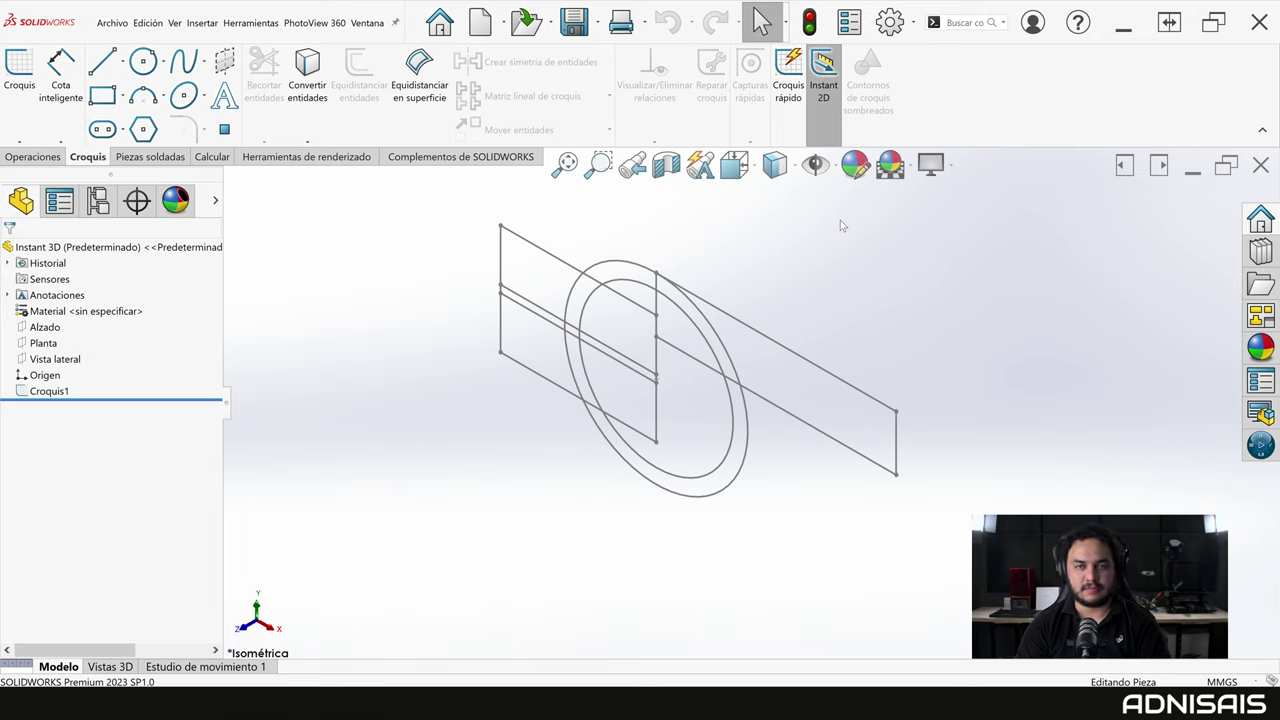
click(33, 157)
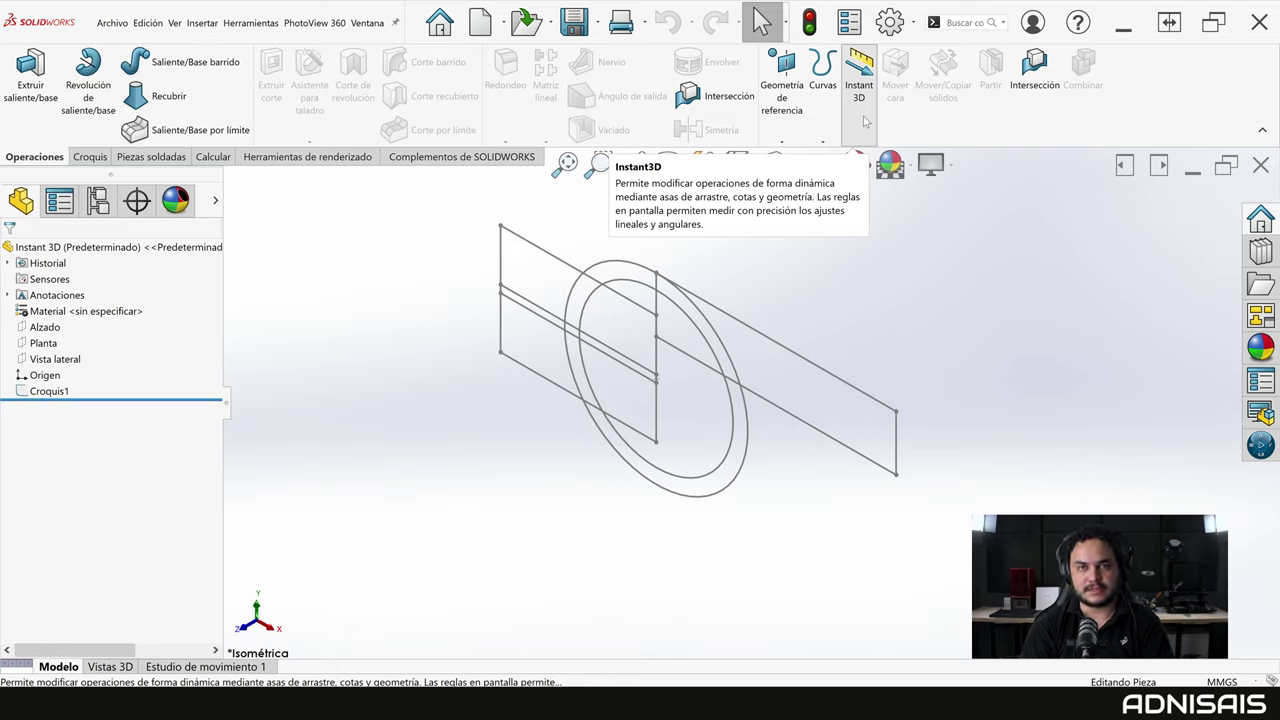
click(868, 121)
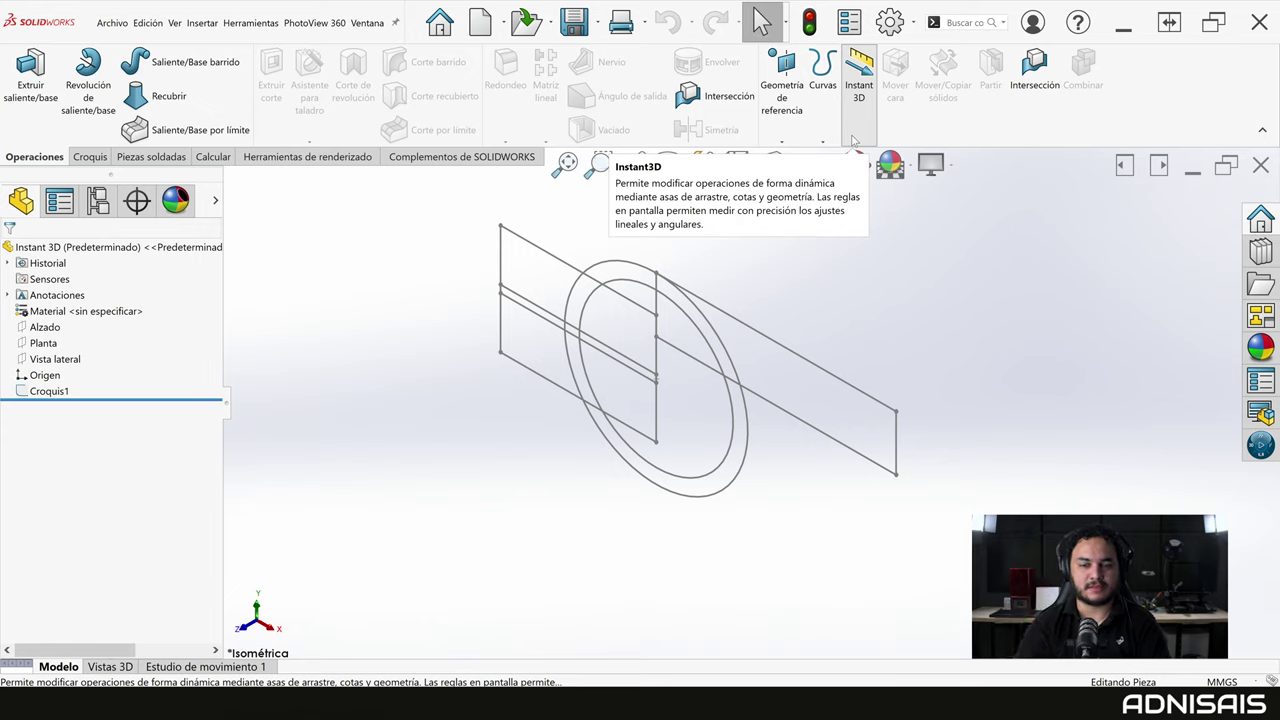
click(856, 136)
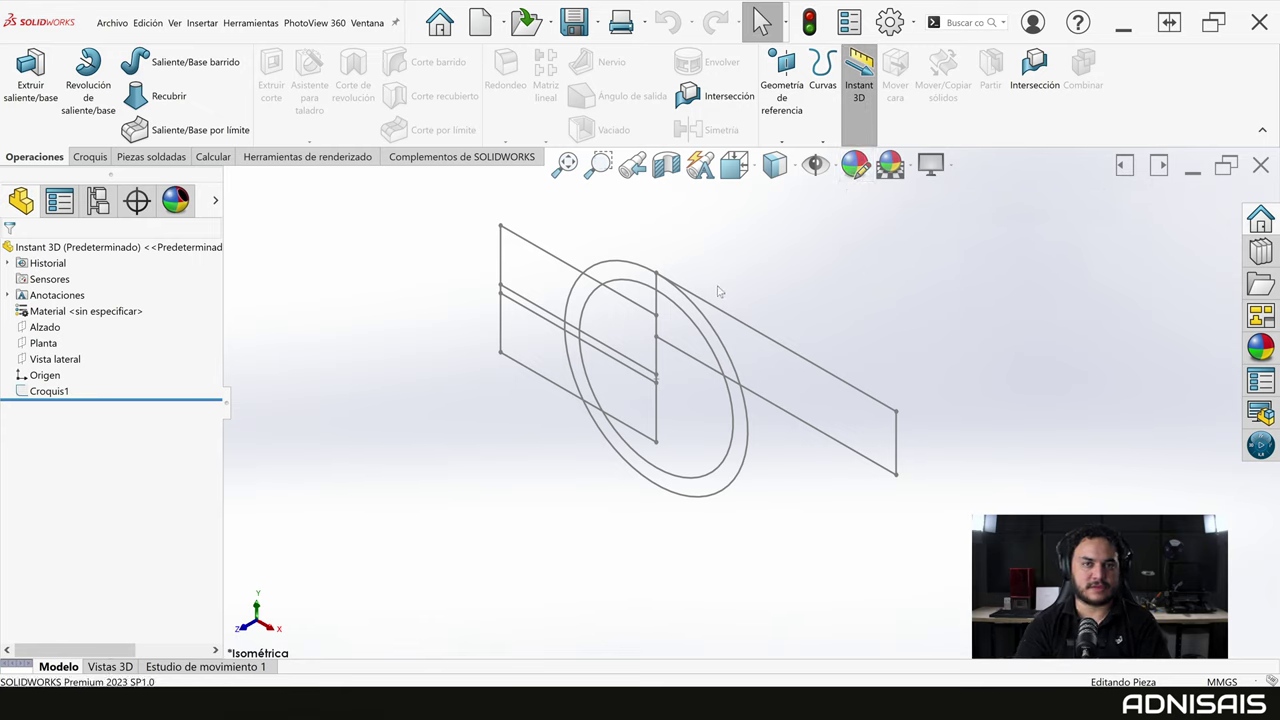
key(Left)
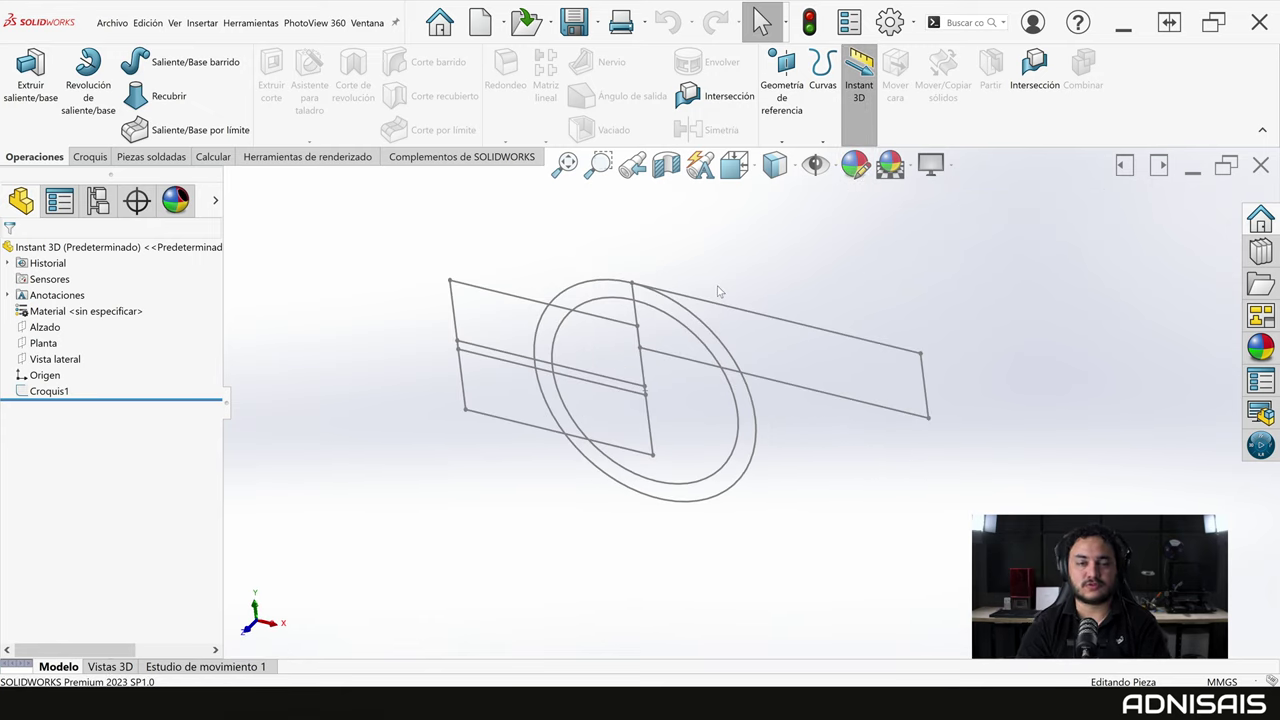
key(Left)
key(Left)
key(Left)
key(Left)
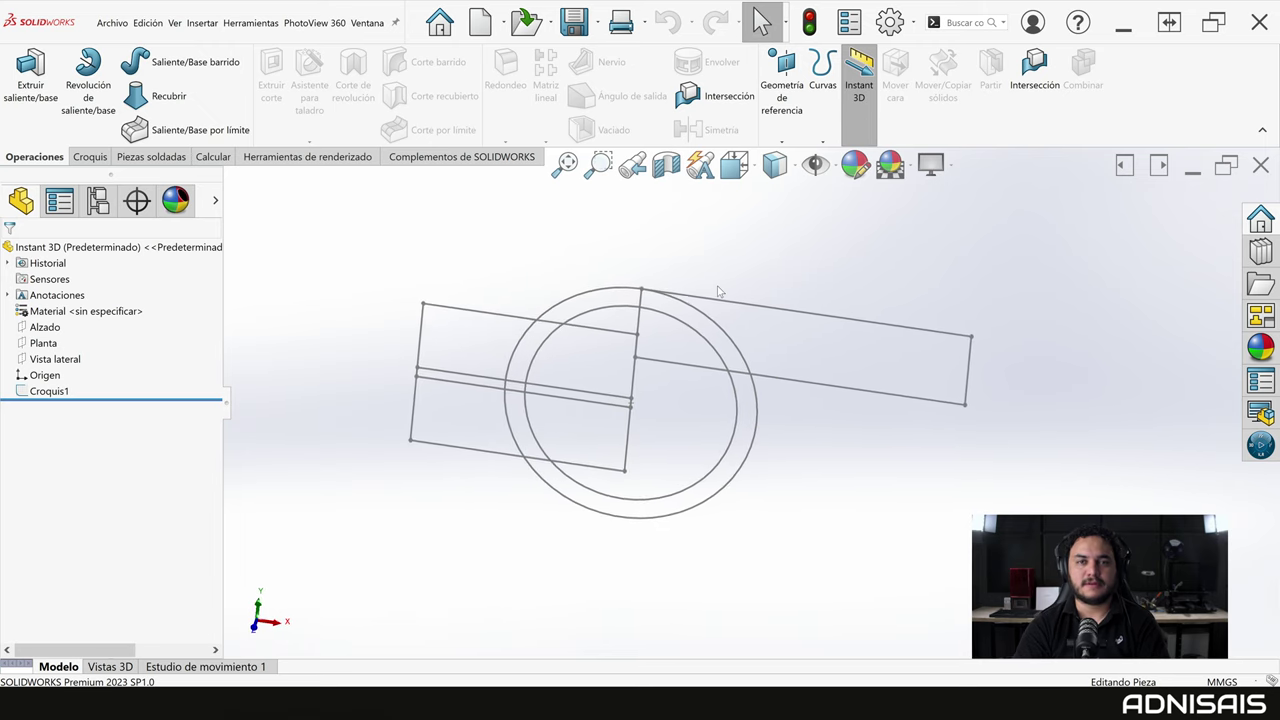
key(Left)
key(Left)
key(Left)
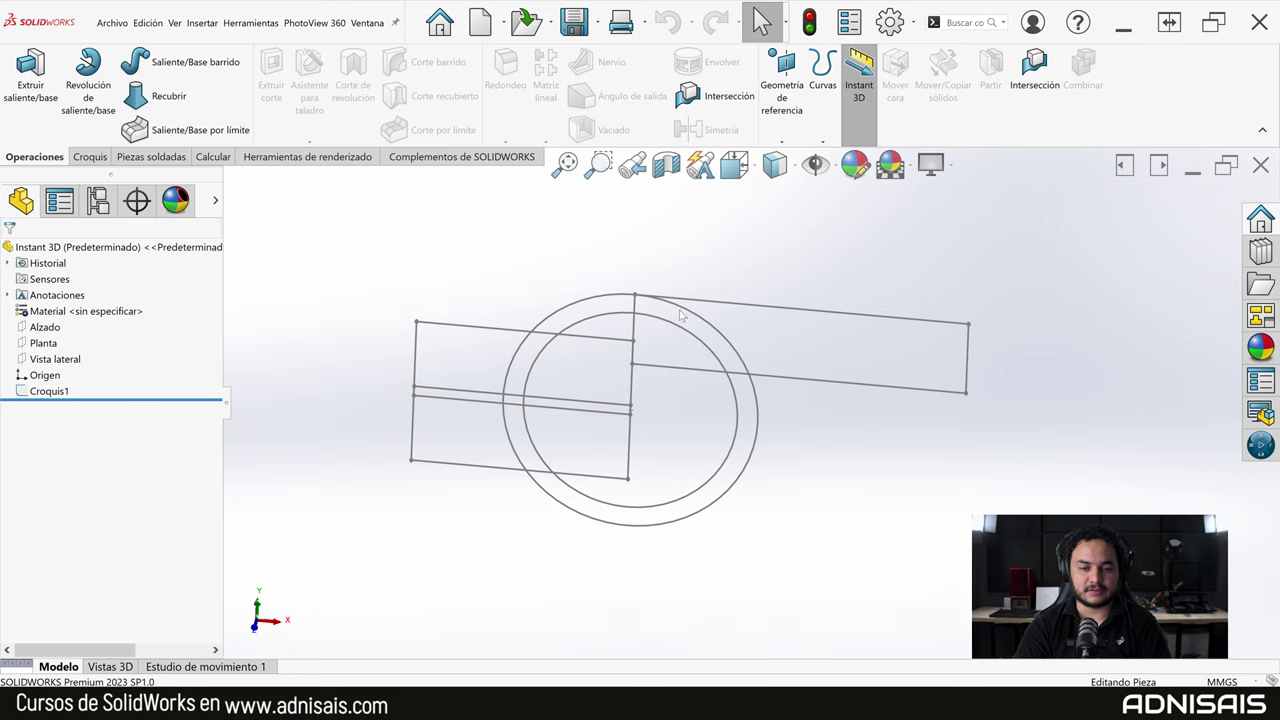
click(686, 314)
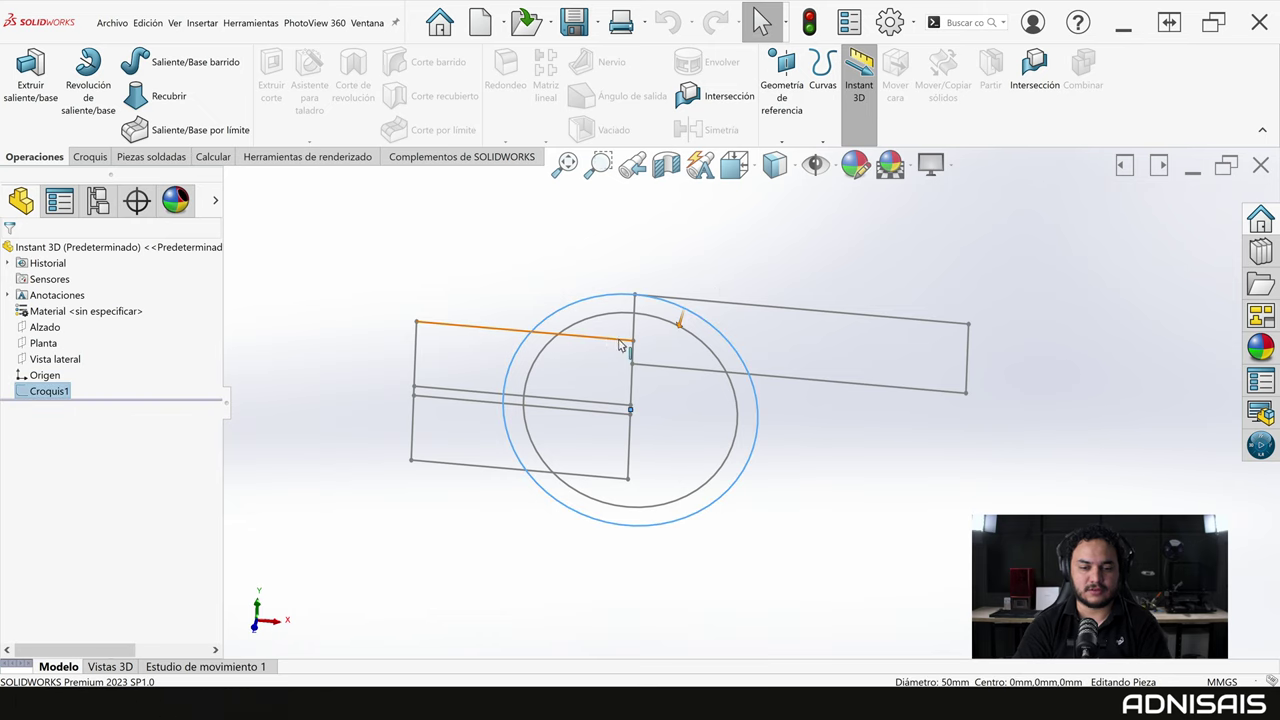
mouse_move(620, 345)
middle_down()
mouse_move(677, 323)
mouse_move(659, 339)
middle_up()
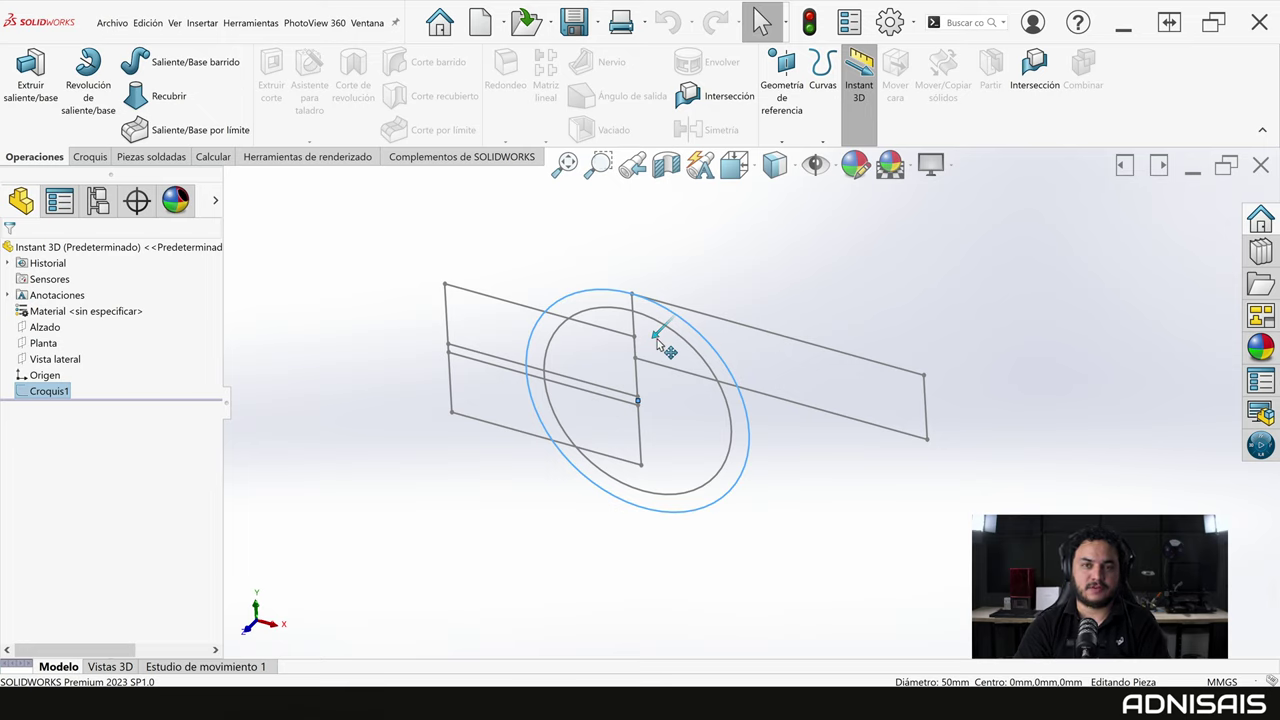
drag(662, 340, 686, 346)
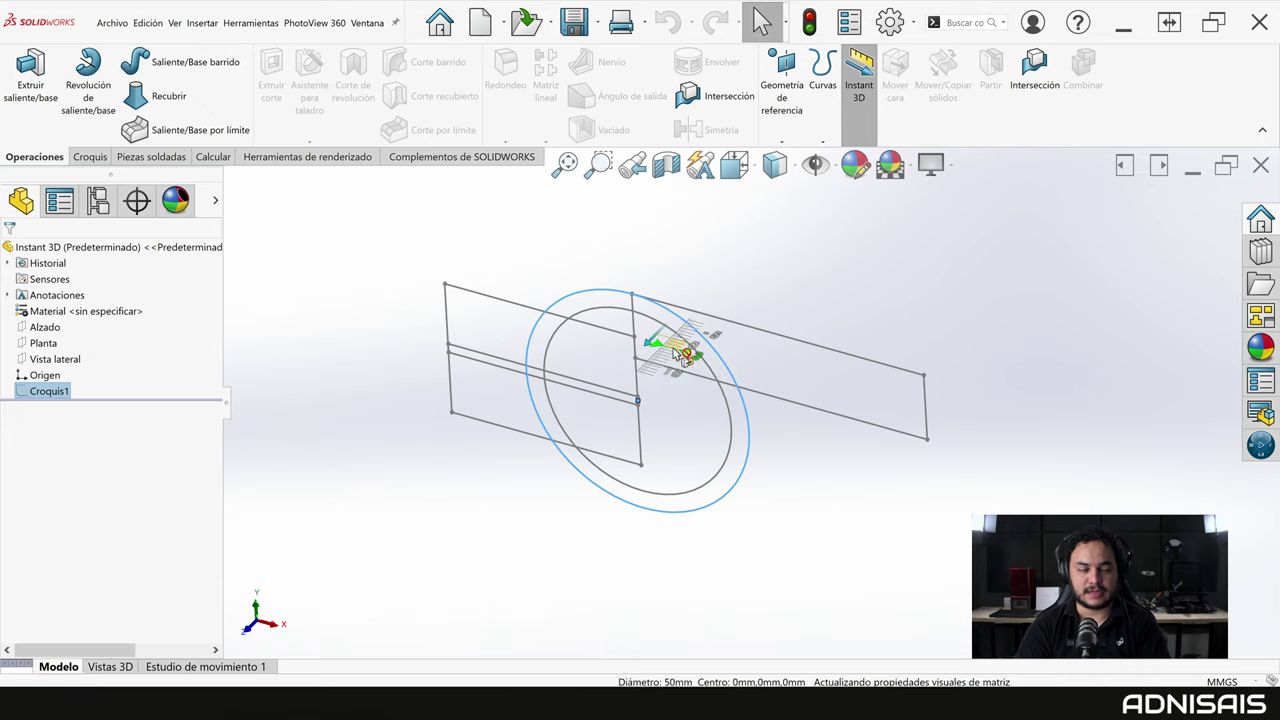
drag(686, 346, 672, 370)
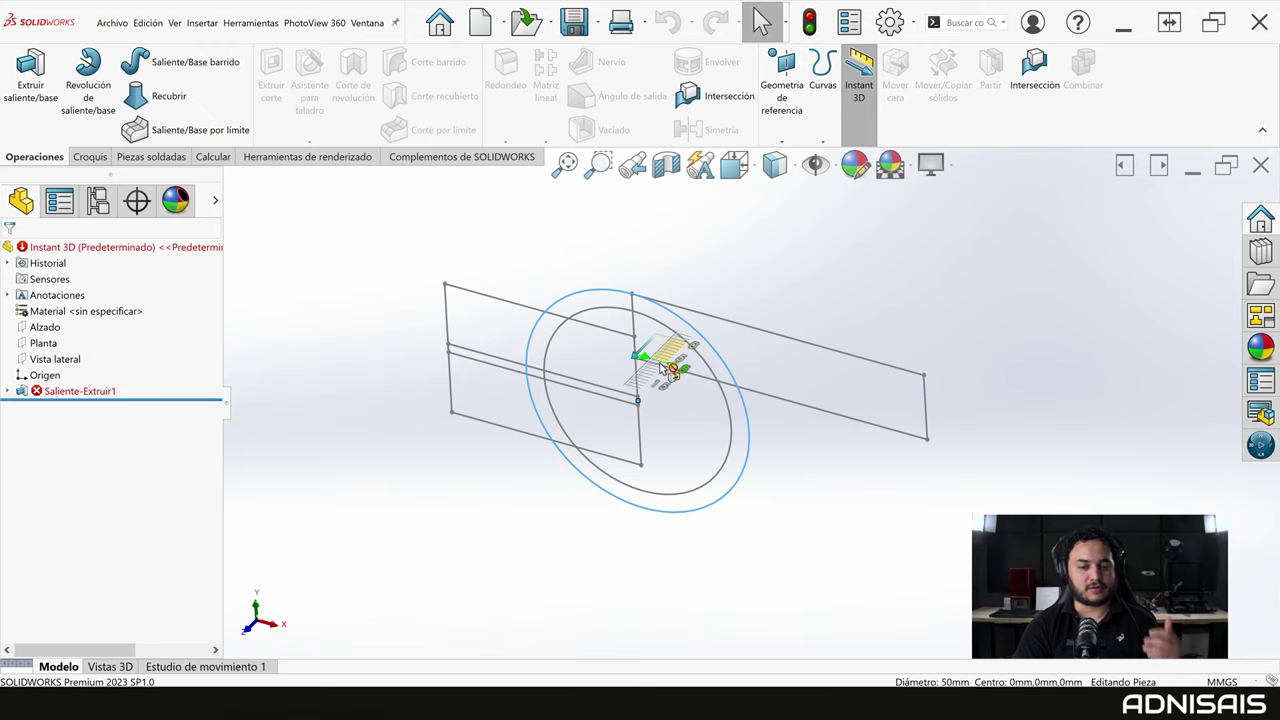
mouse_move(660, 368)
mouse_down()
mouse_move(633, 340)
mouse_move(657, 287)
mouse_up()
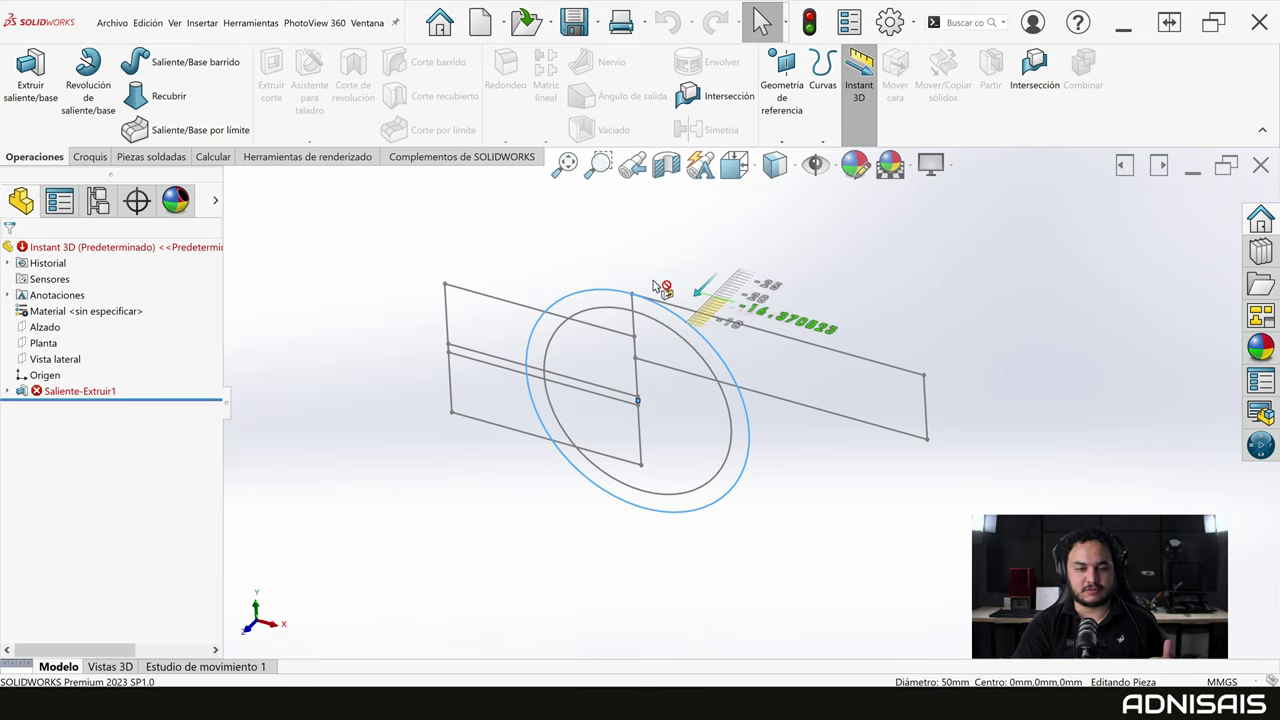
drag(657, 287, 658, 320)
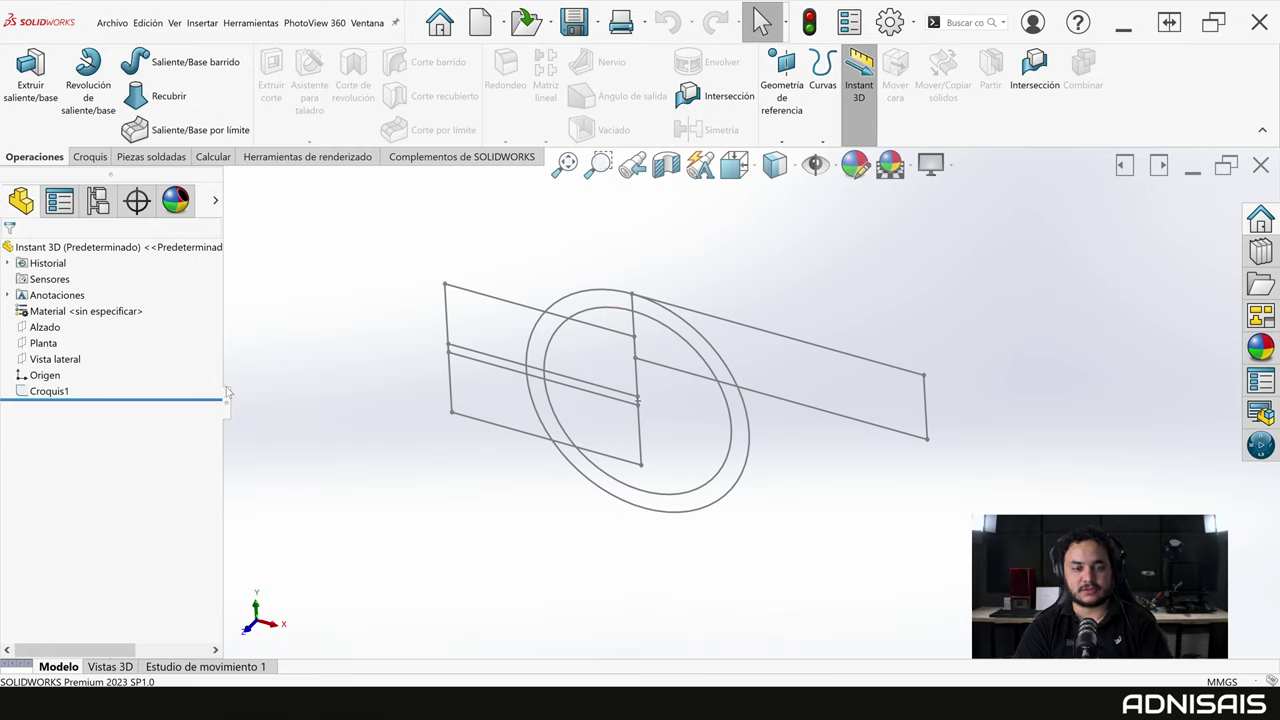
Start Herramienta de seleccionar contornos on Croquis1 from its expanded right-click menu.
right_click(34, 393)
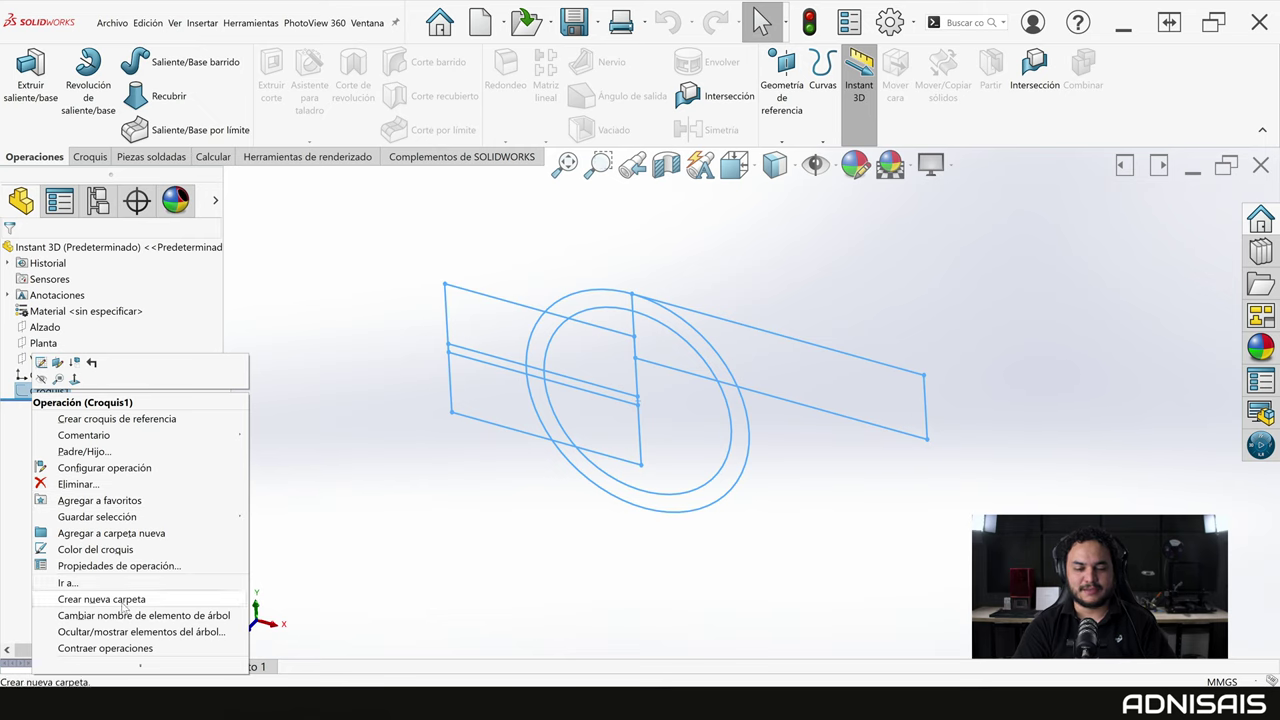
click(145, 670)
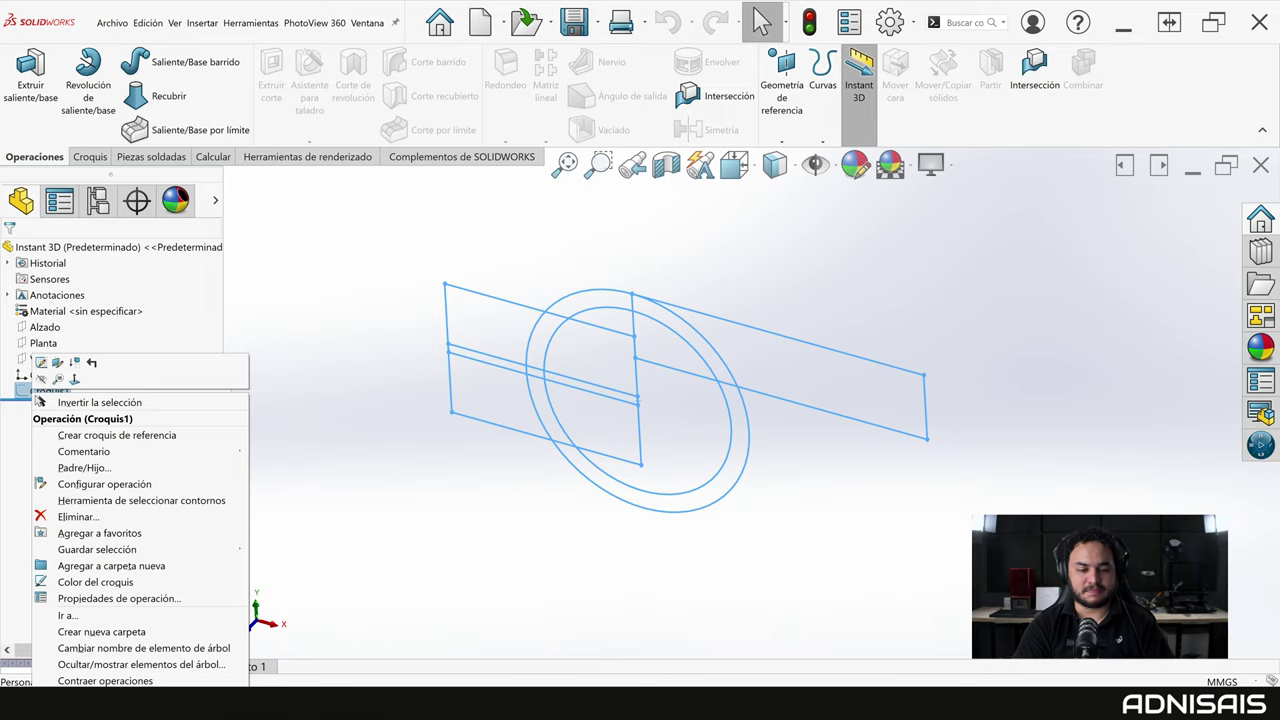
right_click(38, 398)
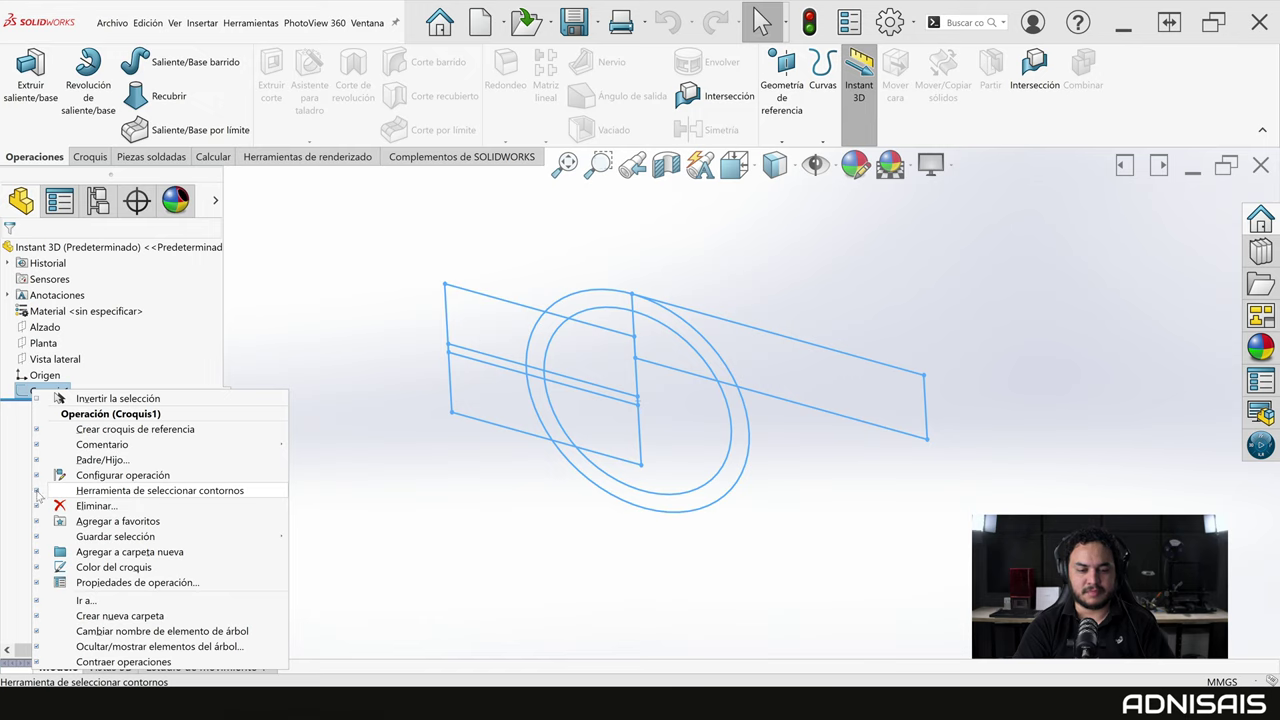
click(325, 383)
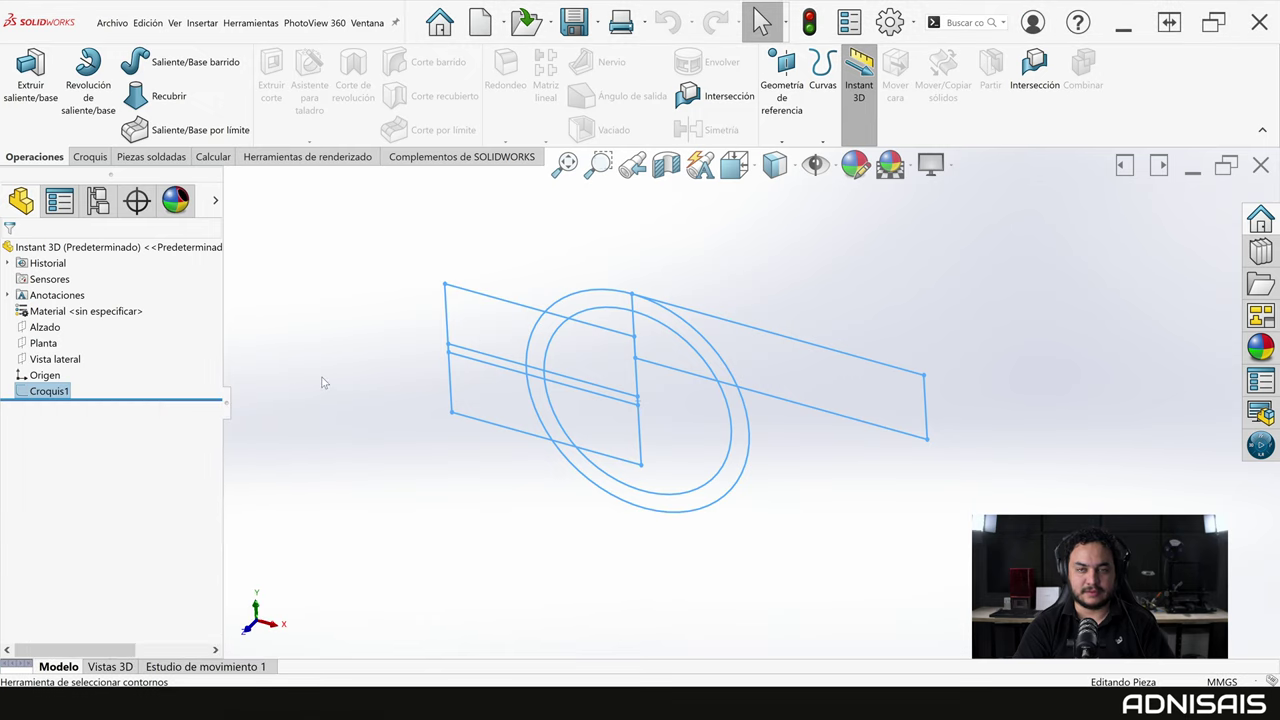
right_click(38, 393)
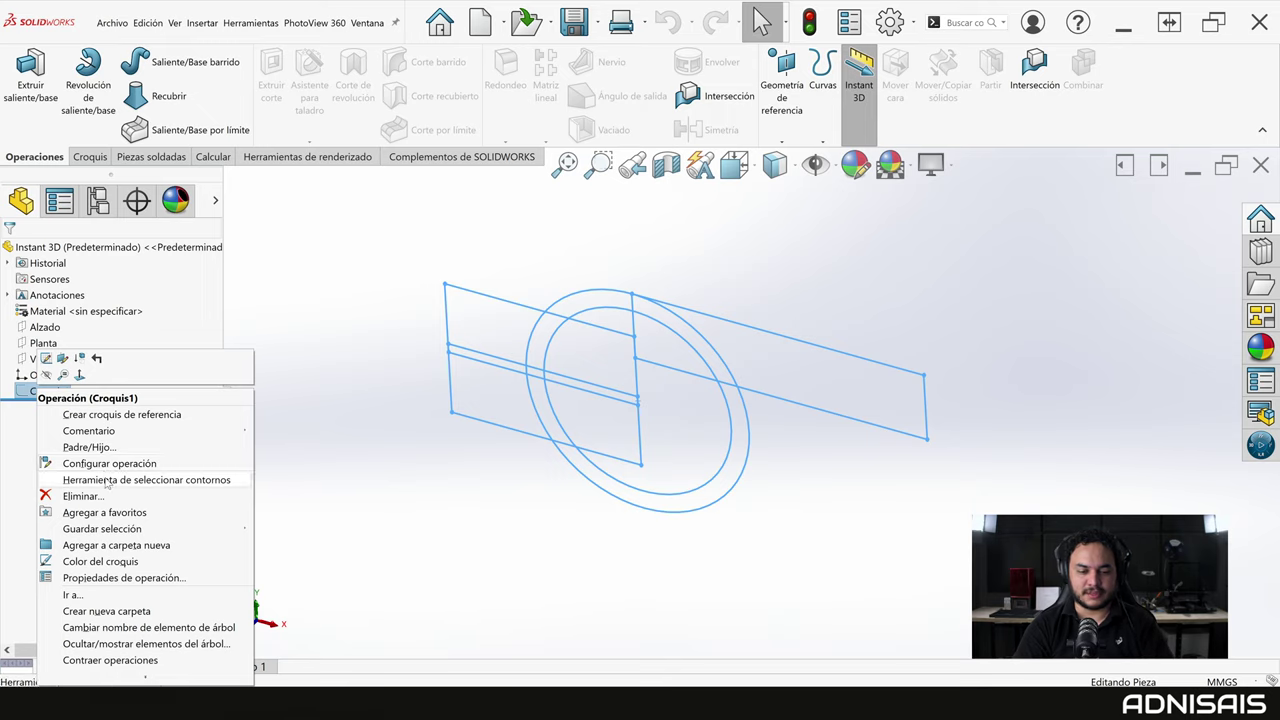
click(107, 481)
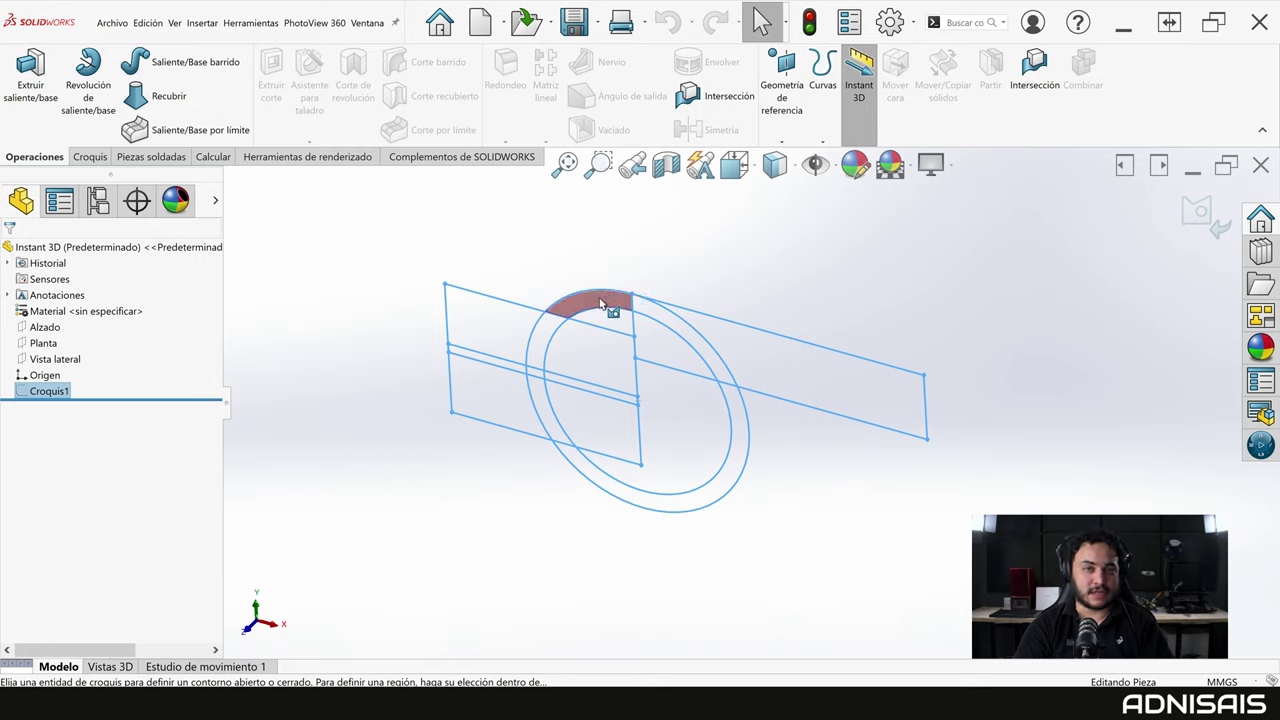
Select the outer circle contour and drag it out into the cylinder Saliente-Extruir2.
click(679, 320)
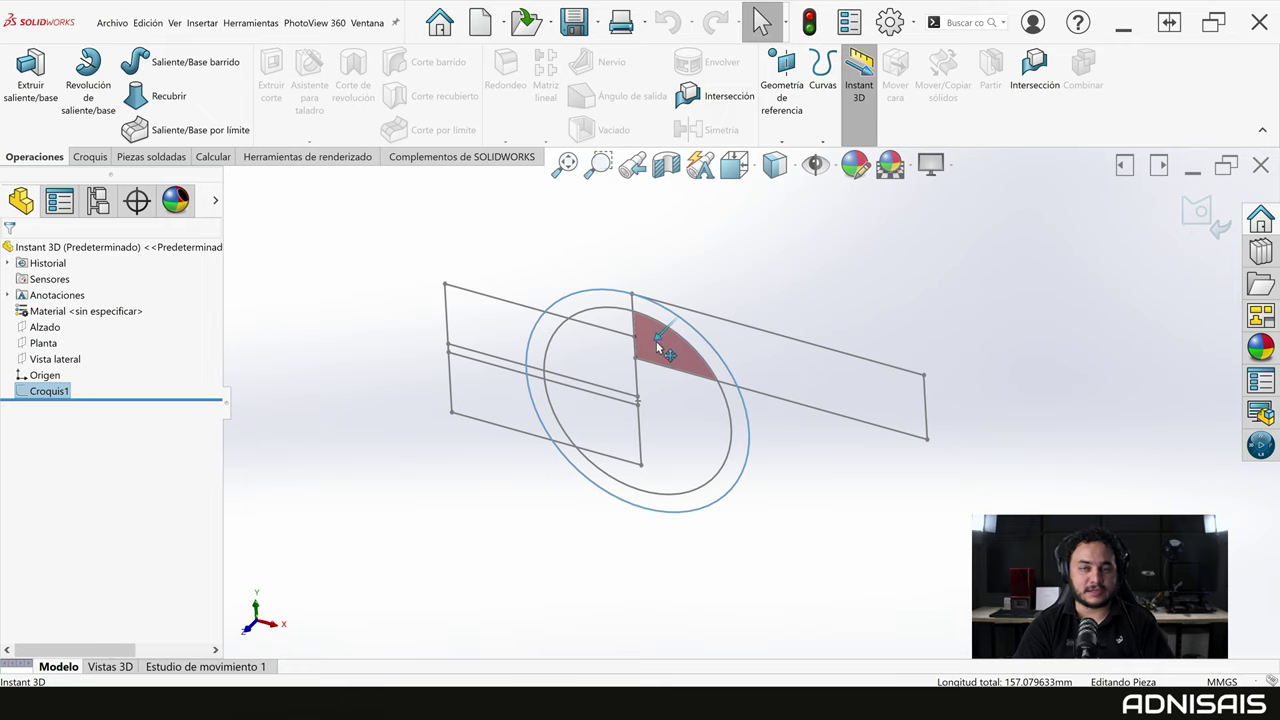
click(658, 340)
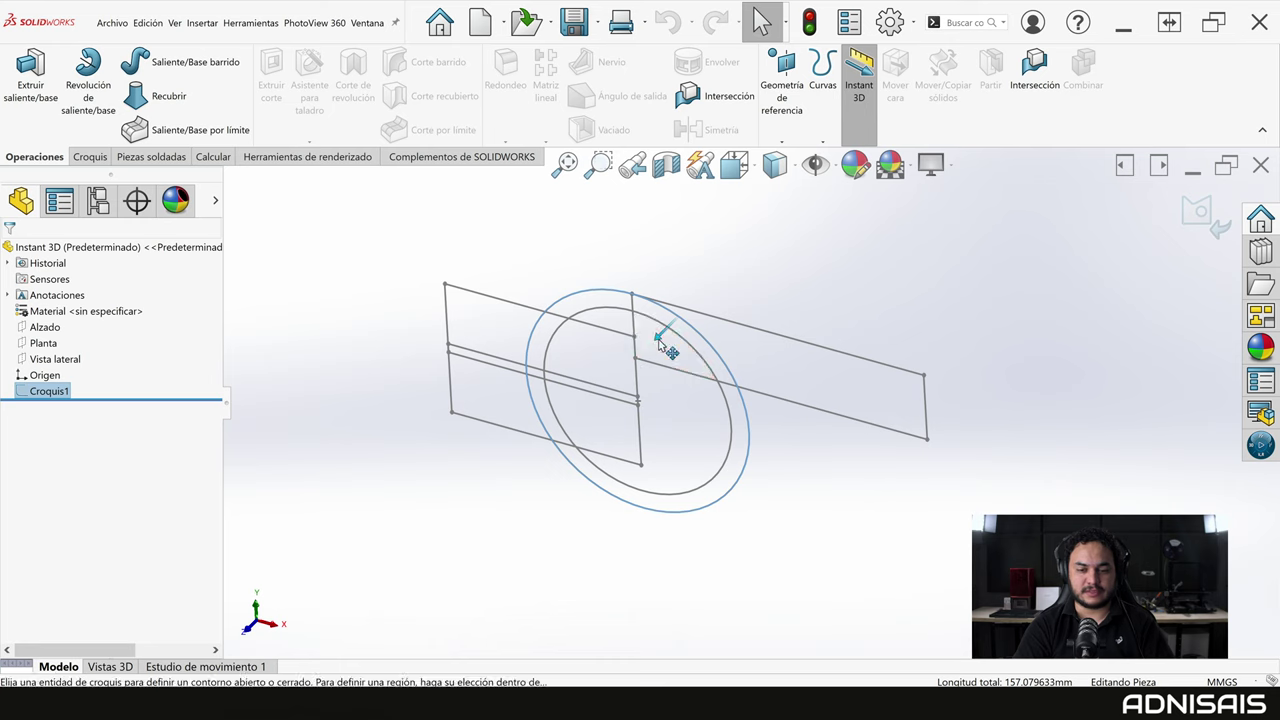
drag(664, 357, 636, 405)
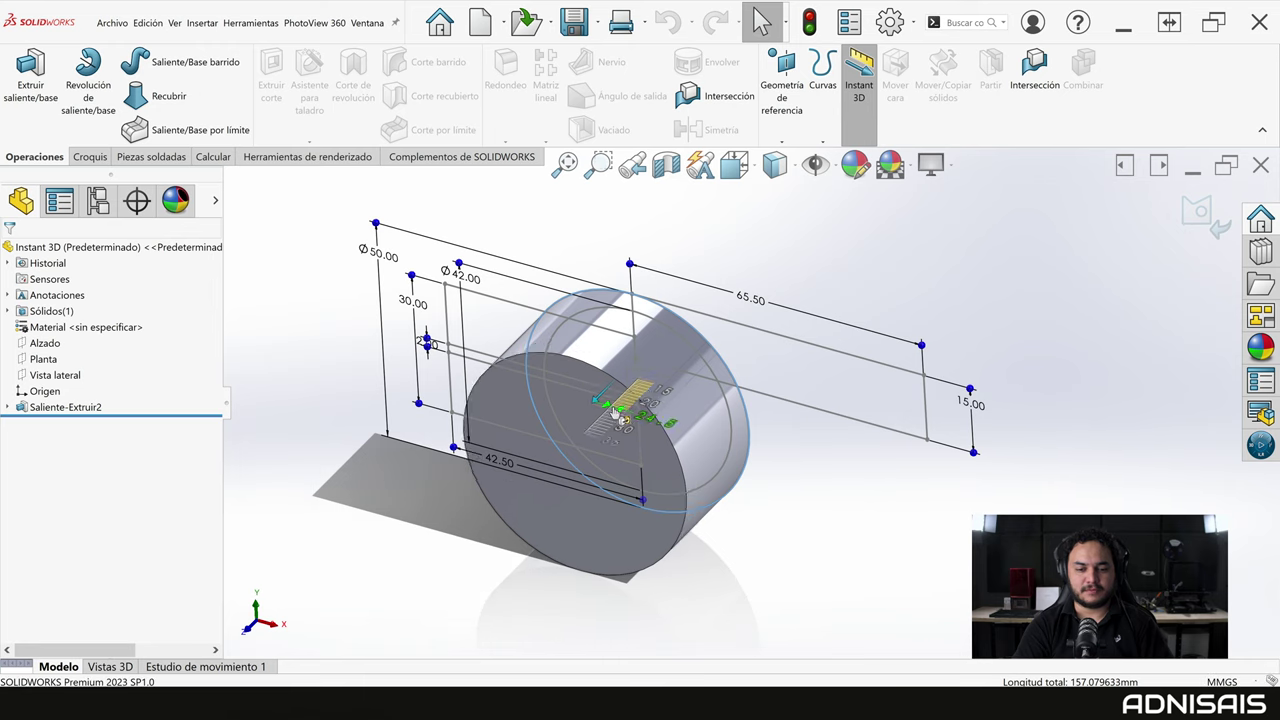
Drag the Ø50 cylinder's Instant 3D arrow back and forth to settle its final depth.
drag(634, 405, 600, 410)
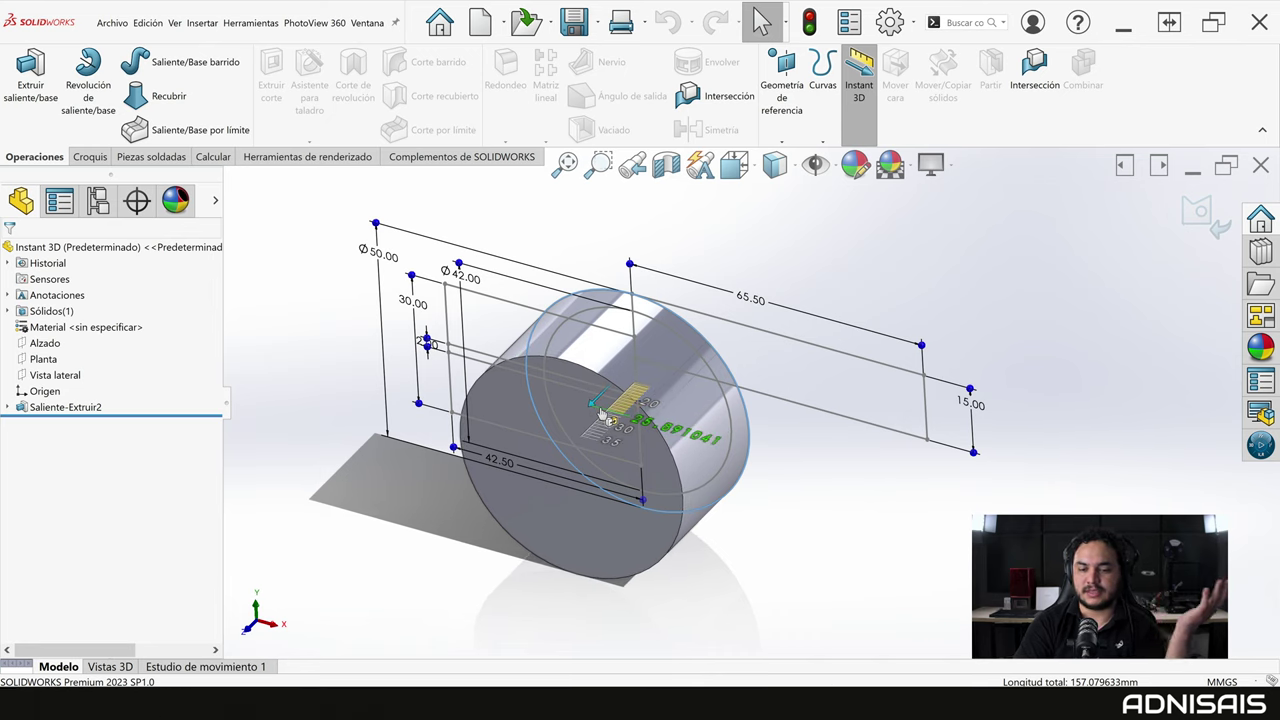
drag(603, 413, 605, 414)
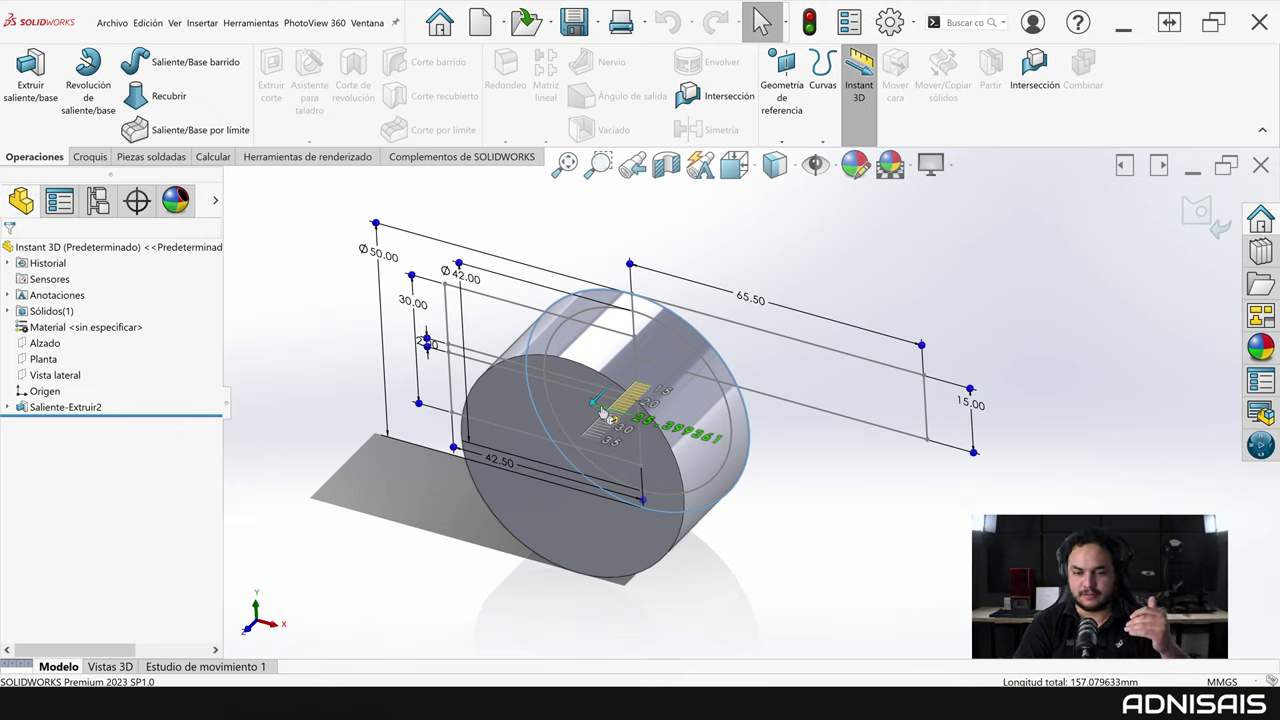
mouse_move(603, 413)
mouse_down()
mouse_move(590, 414)
mouse_move(618, 420)
mouse_move(613, 430)
mouse_up()
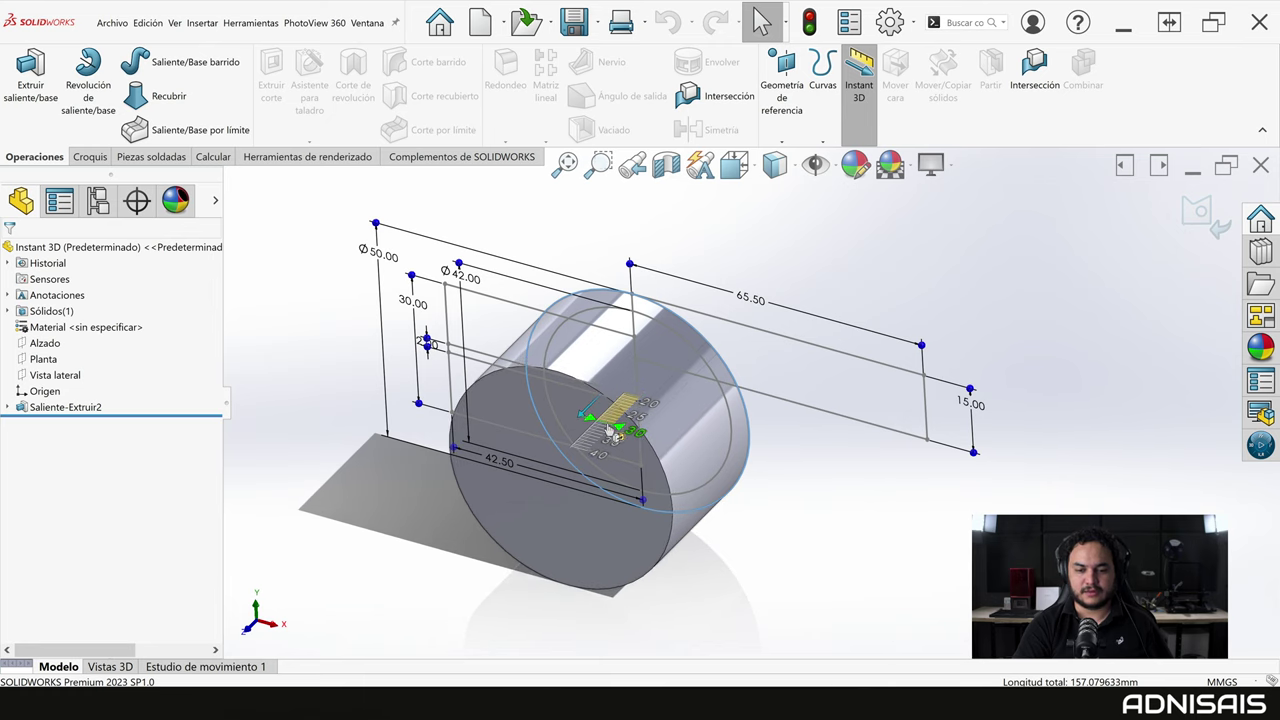
mouse_move(610, 428)
mouse_down()
mouse_move(602, 441)
mouse_move(614, 423)
mouse_up()
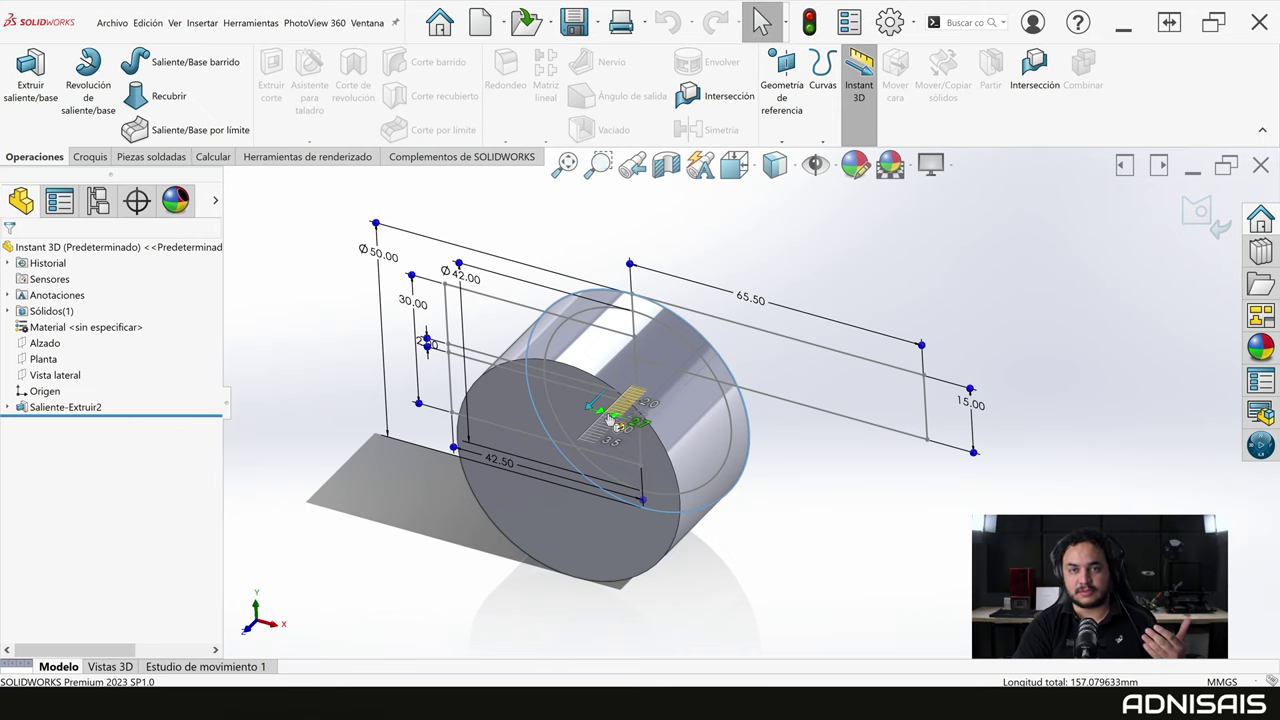
drag(611, 418, 613, 418)
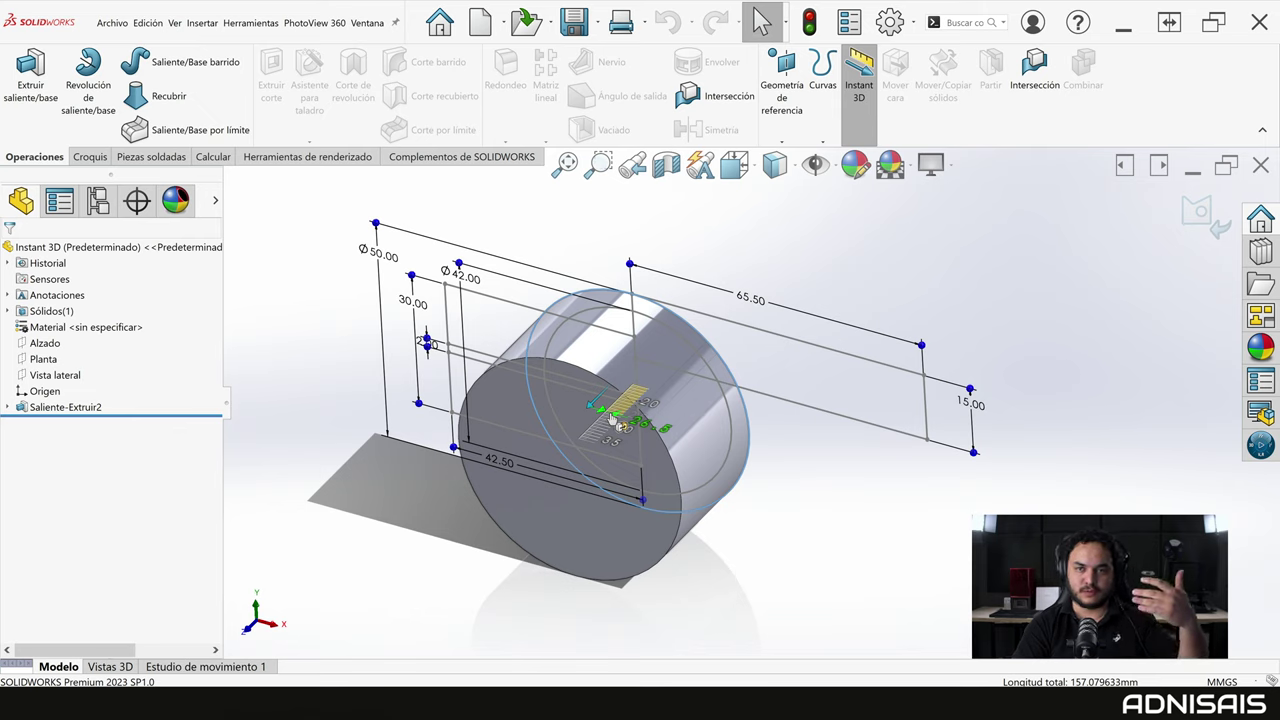
drag(612, 418, 615, 411)
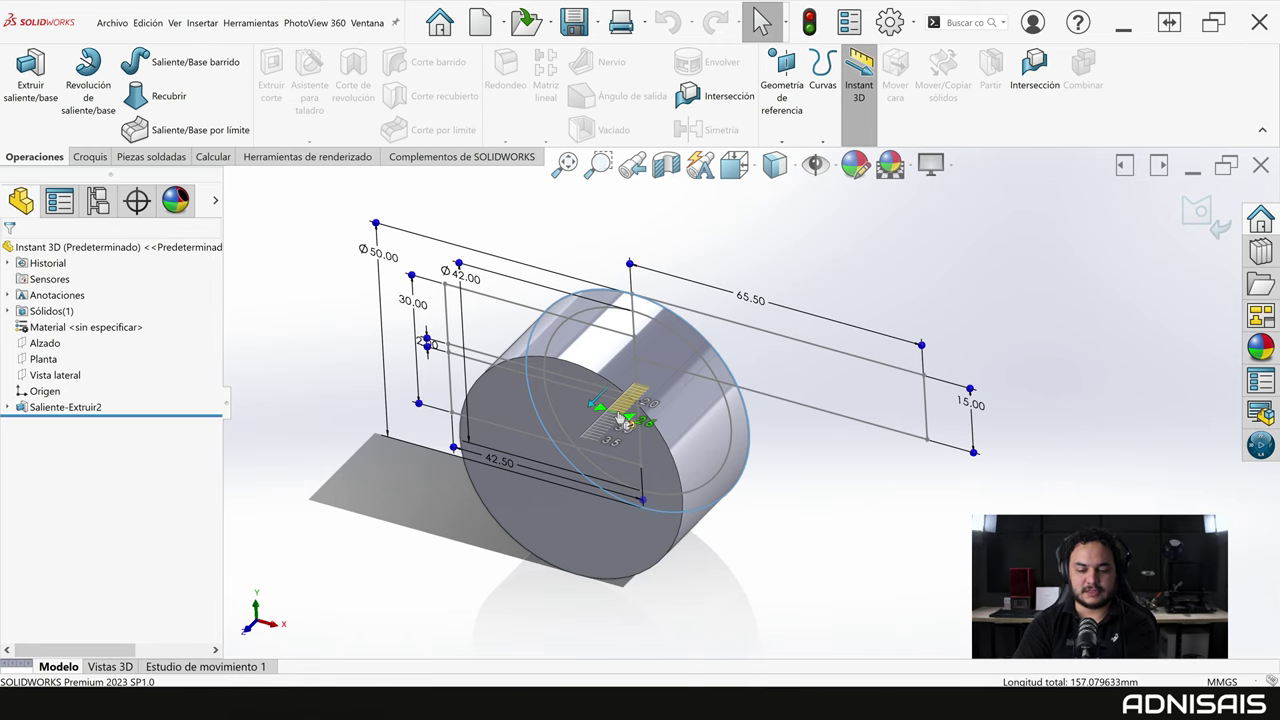
drag(619, 411, 661, 374)
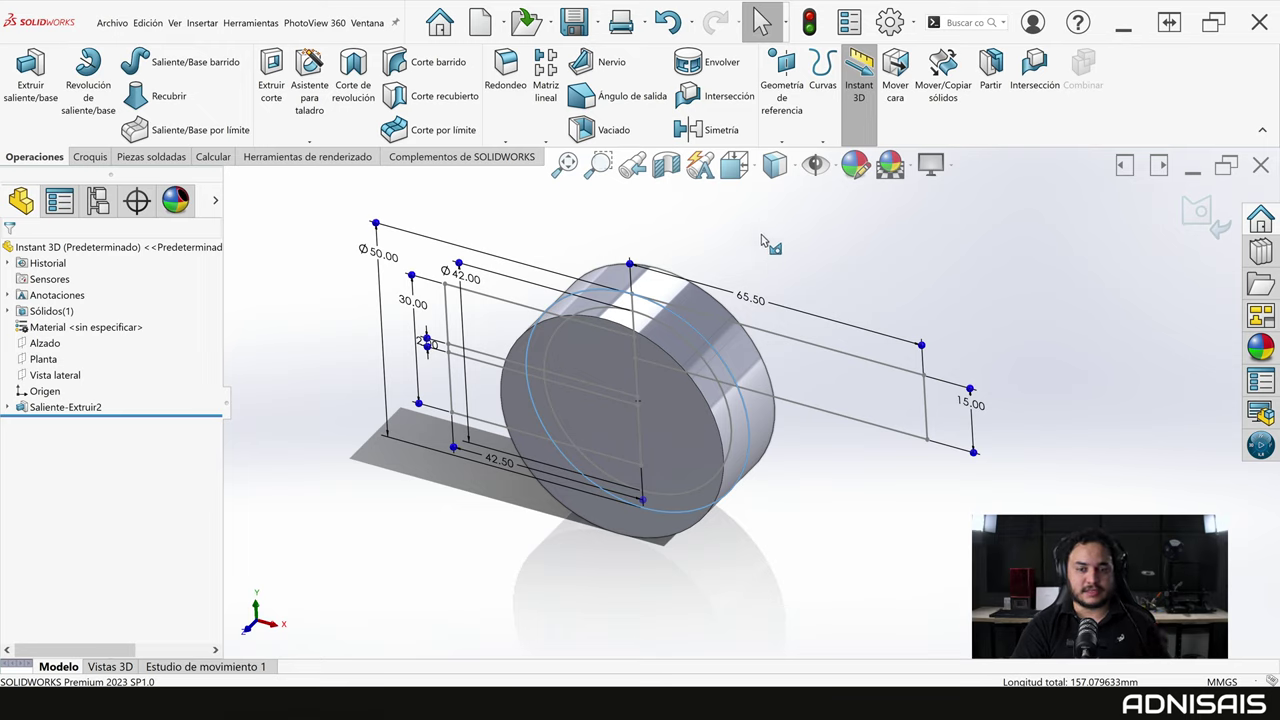
Choose Finalizar la selección de contornos from the graphics-area context menu.
right_click(761, 234)
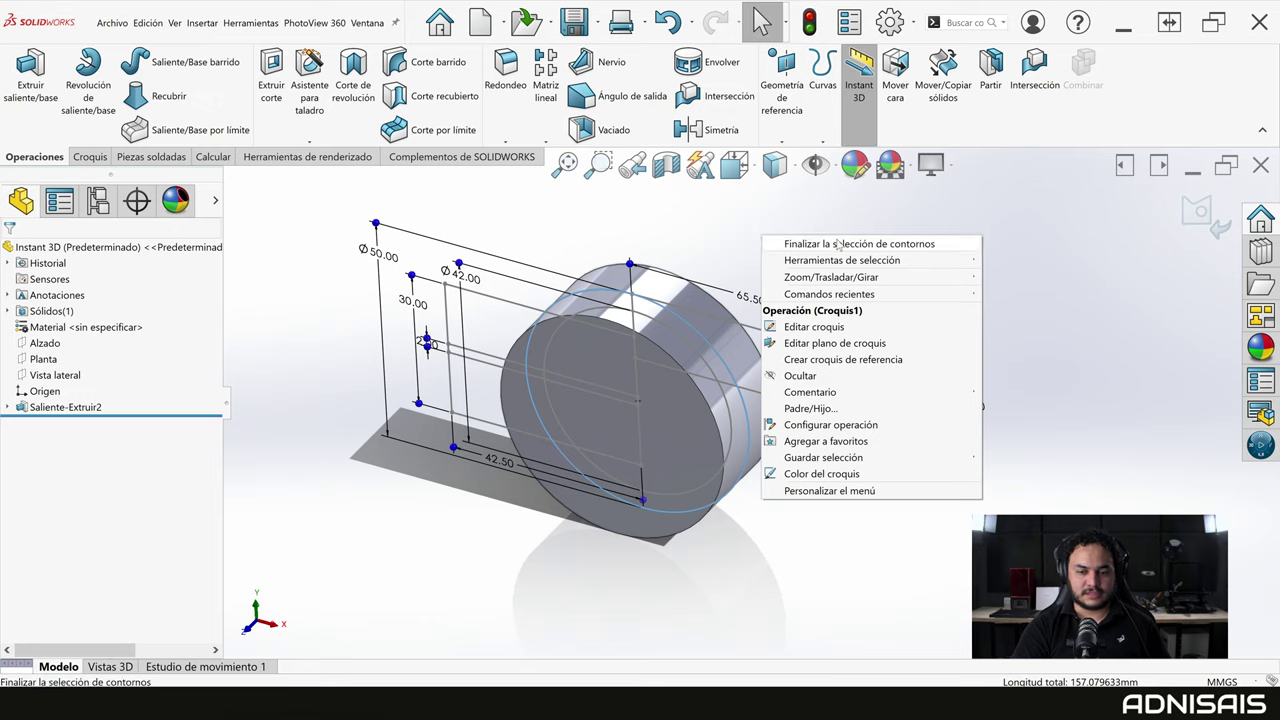
click(716, 230)
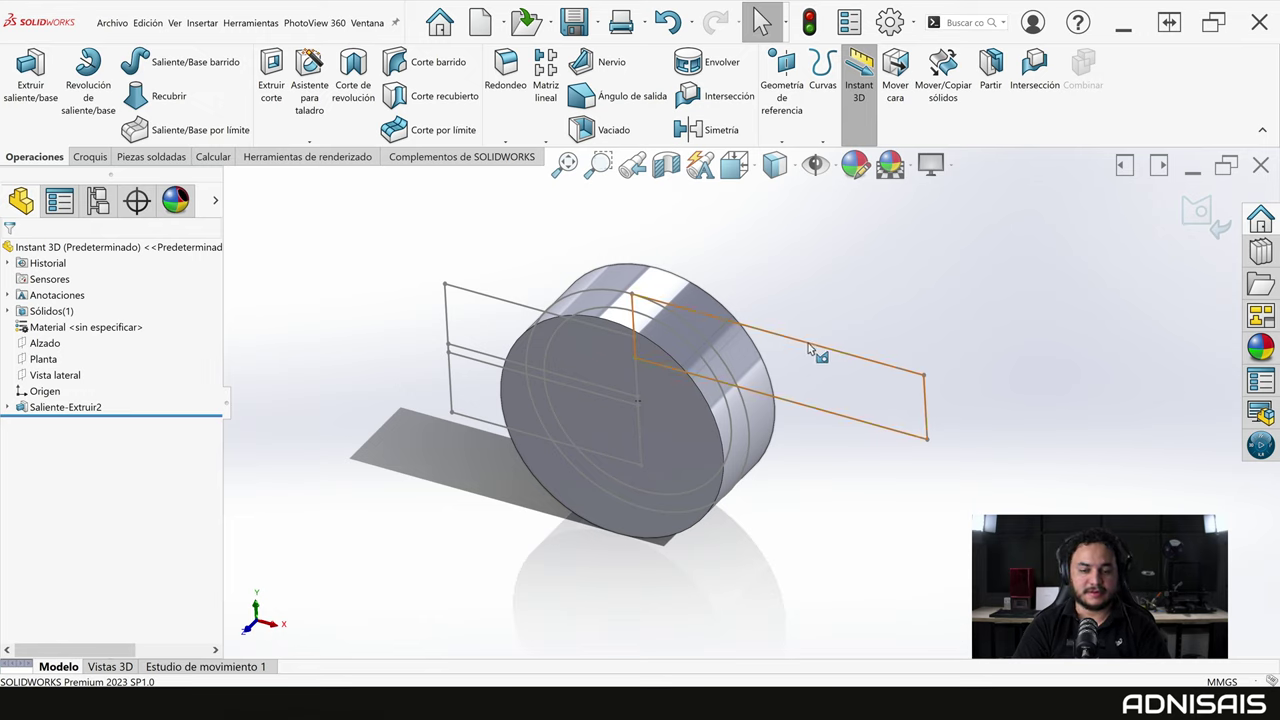
Extrude the small rectangle behind the cylinder into block Saliente-Extruir3 and adjust its depth.
click(474, 298)
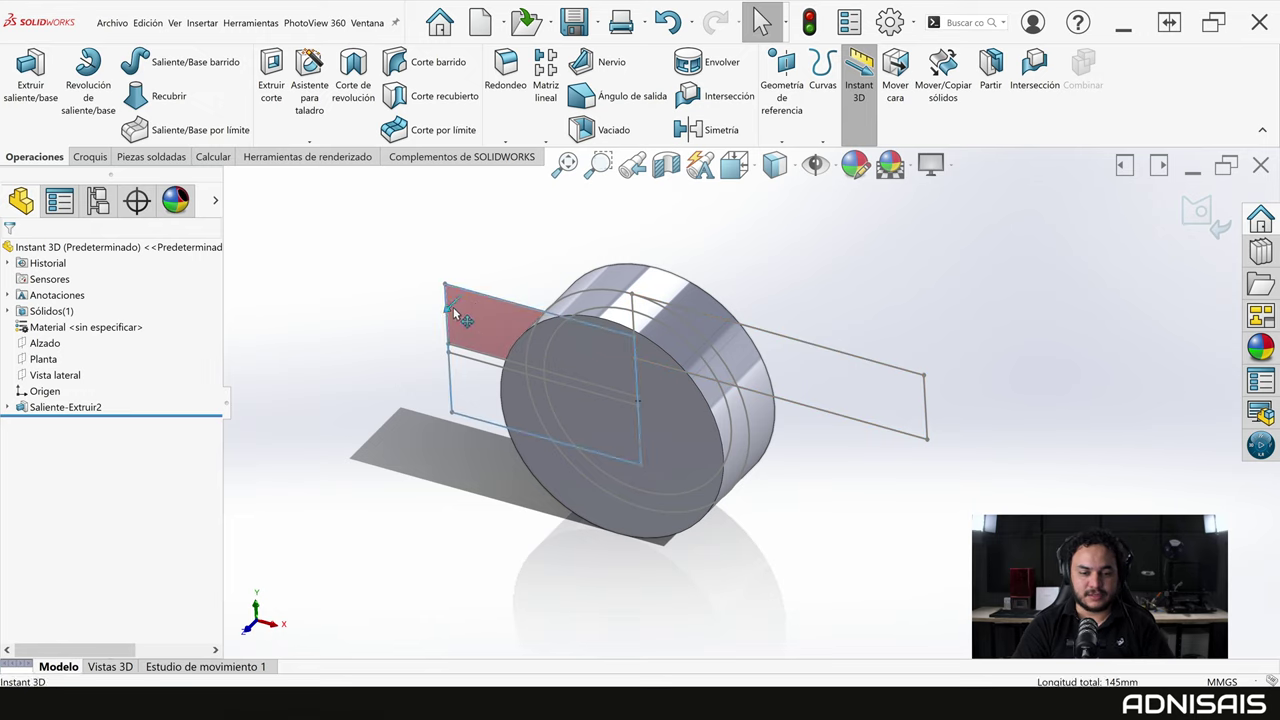
mouse_move(453, 313)
mouse_down()
mouse_move(438, 345)
mouse_move(467, 346)
mouse_up()
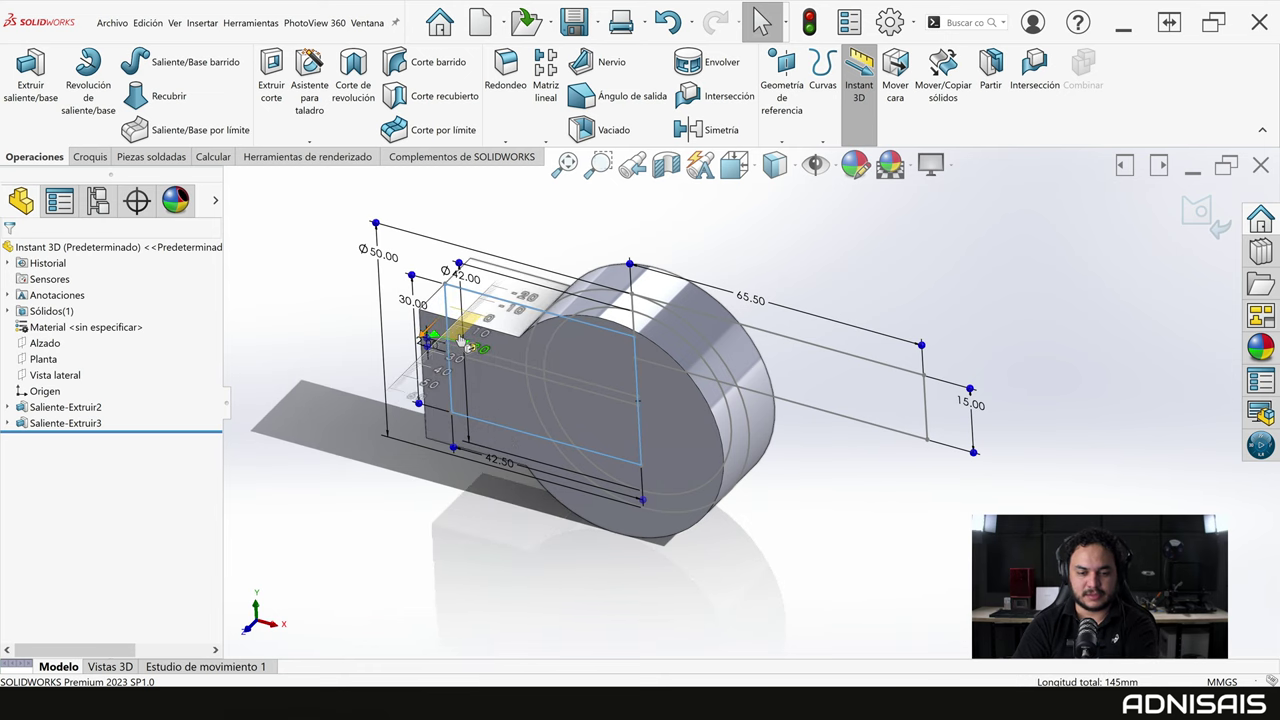
drag(461, 342, 453, 338)
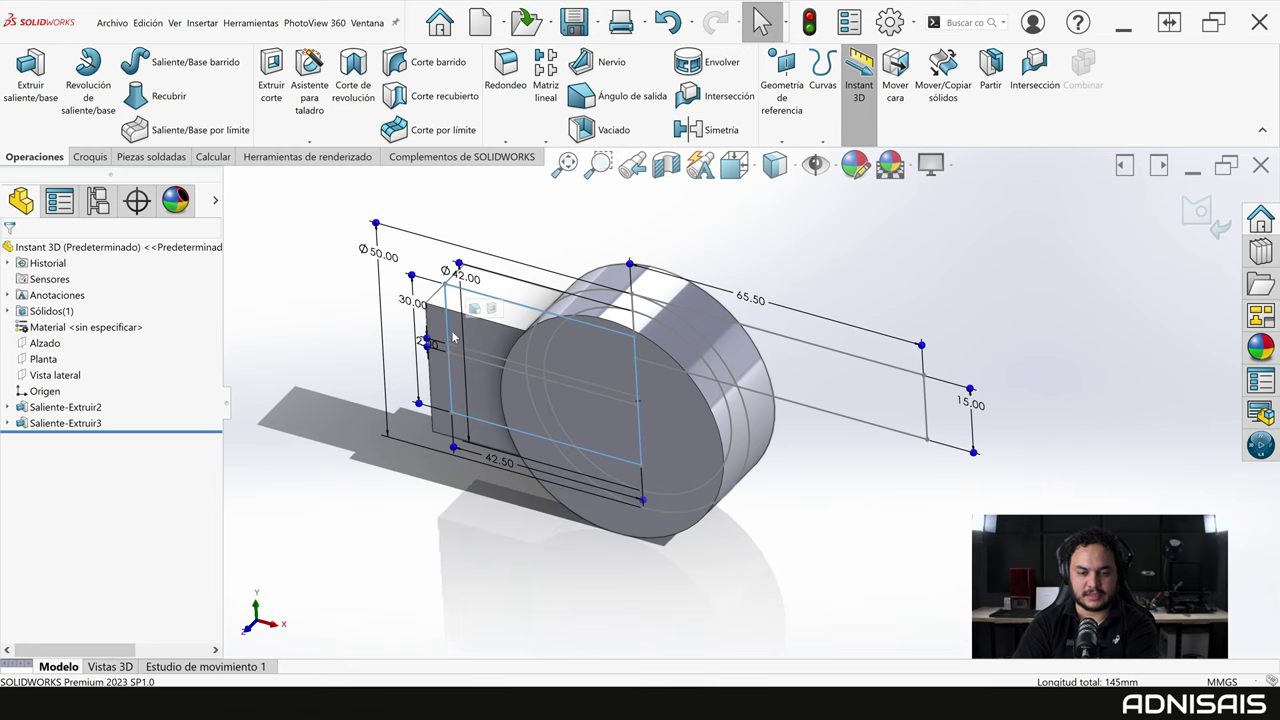
Turn the view and select the long rectangle sketch region.
middle_drag(553, 441, 546, 421)
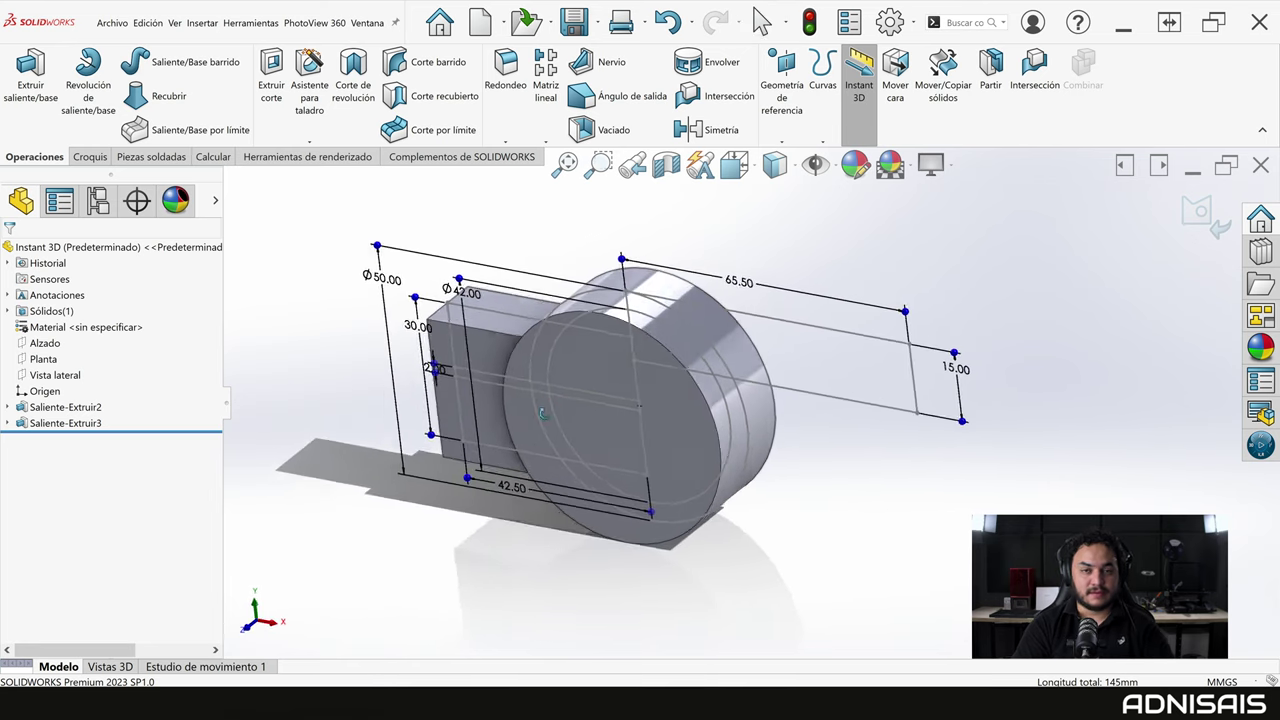
middle_drag(735, 332, 743, 326)
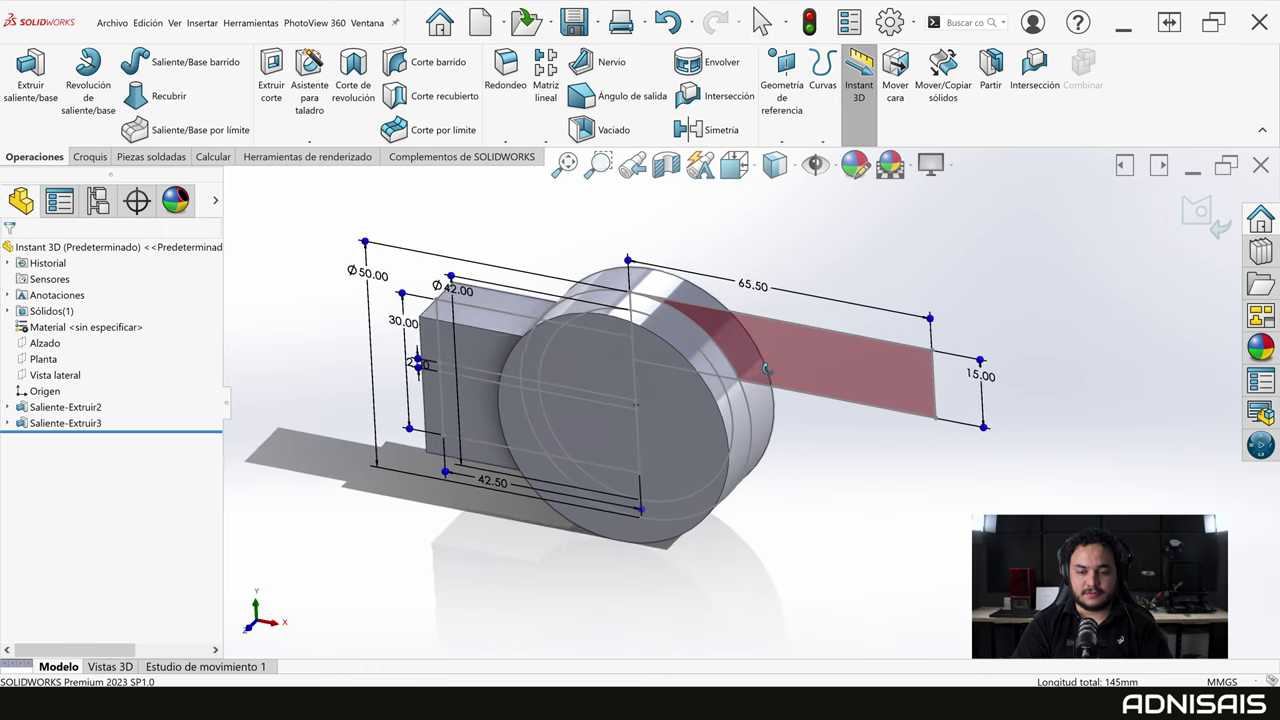
click(770, 315)
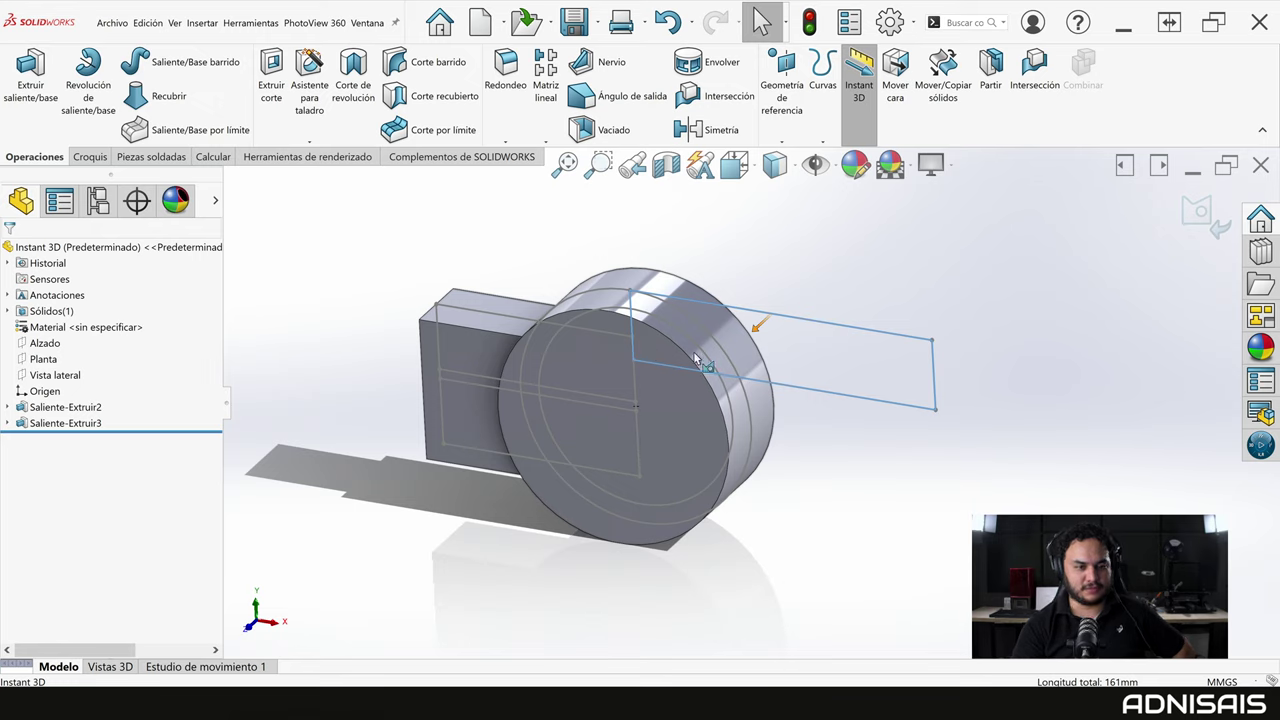
Drag the 65.50 × 15 rectangle out into bar Saliente-Extruir4, extending past the cylinder.
click(757, 330)
mouse_move(757, 330)
mouse_down()
mouse_move(720, 392)
mouse_move(745, 348)
mouse_move(668, 366)
mouse_up()
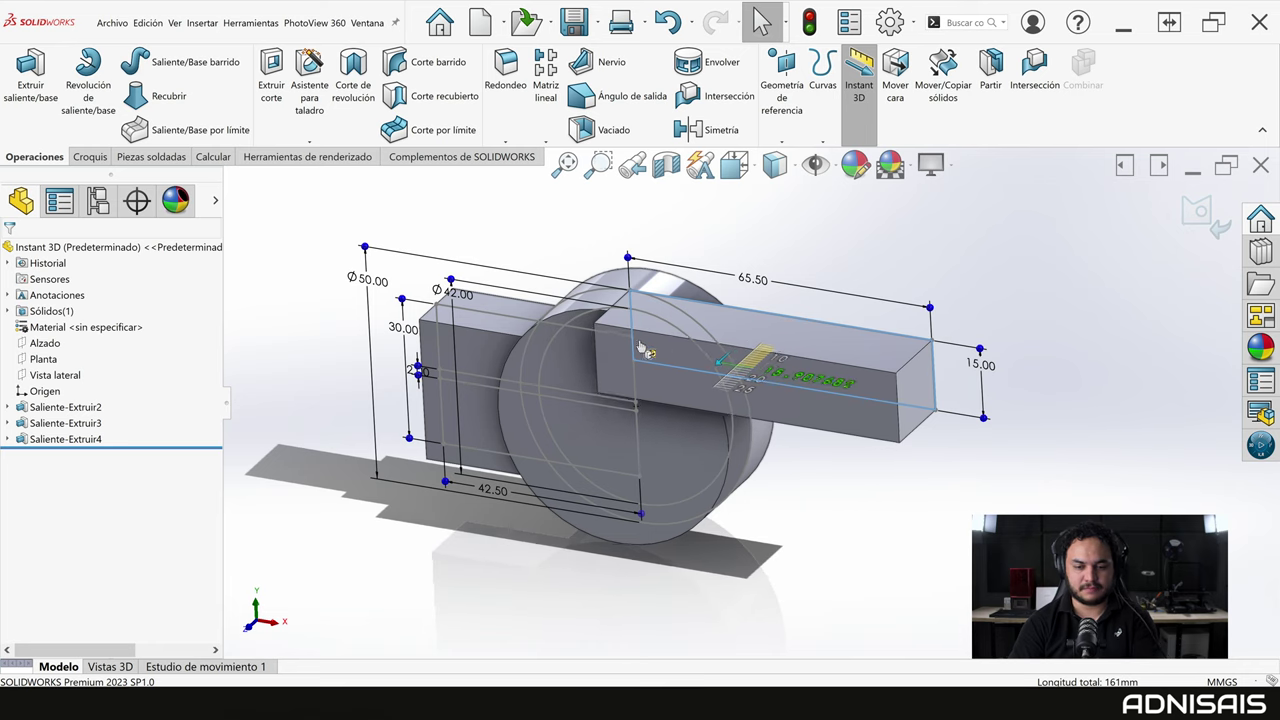
mouse_move(668, 366)
mouse_down()
mouse_move(588, 346)
mouse_move(664, 348)
mouse_move(765, 322)
mouse_move(770, 350)
mouse_move(655, 350)
mouse_move(608, 328)
mouse_move(595, 349)
mouse_up()
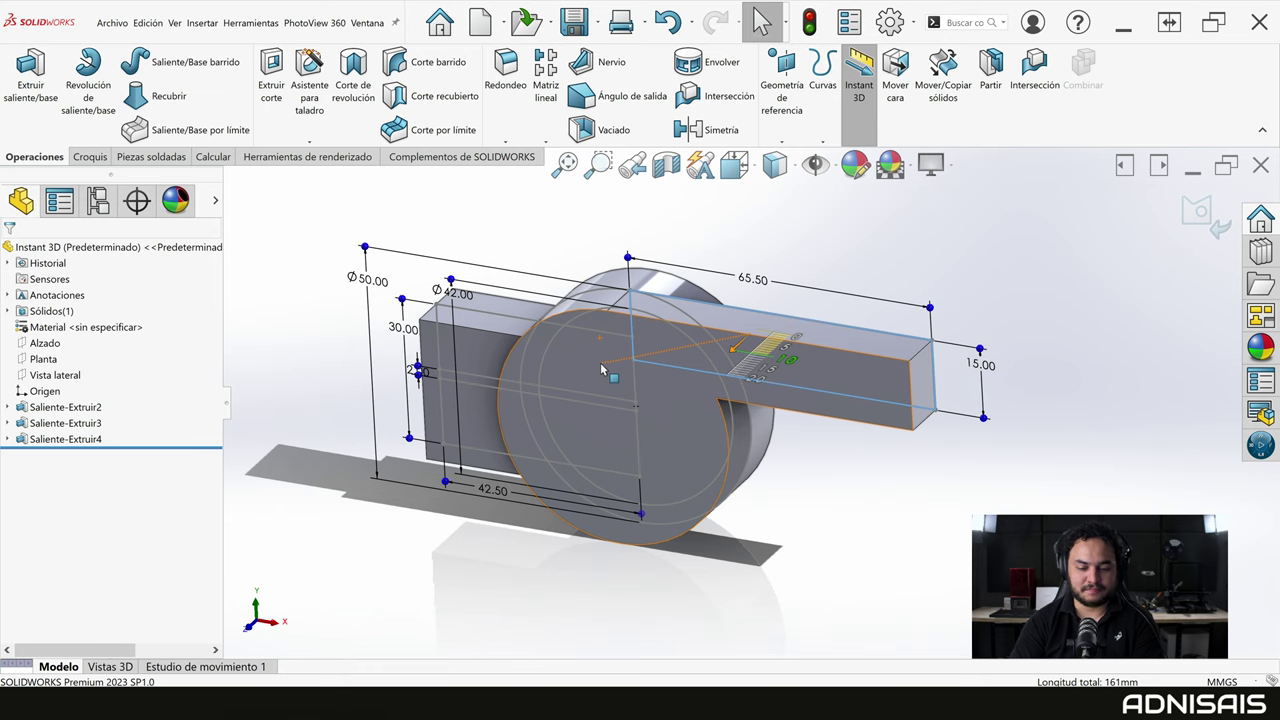
Re-drag the bar's depth arrow along the ruler so it protrudes past the cylinder.
mouse_move(601, 370)
mouse_down()
mouse_move(721, 327)
mouse_move(690, 348)
mouse_up()
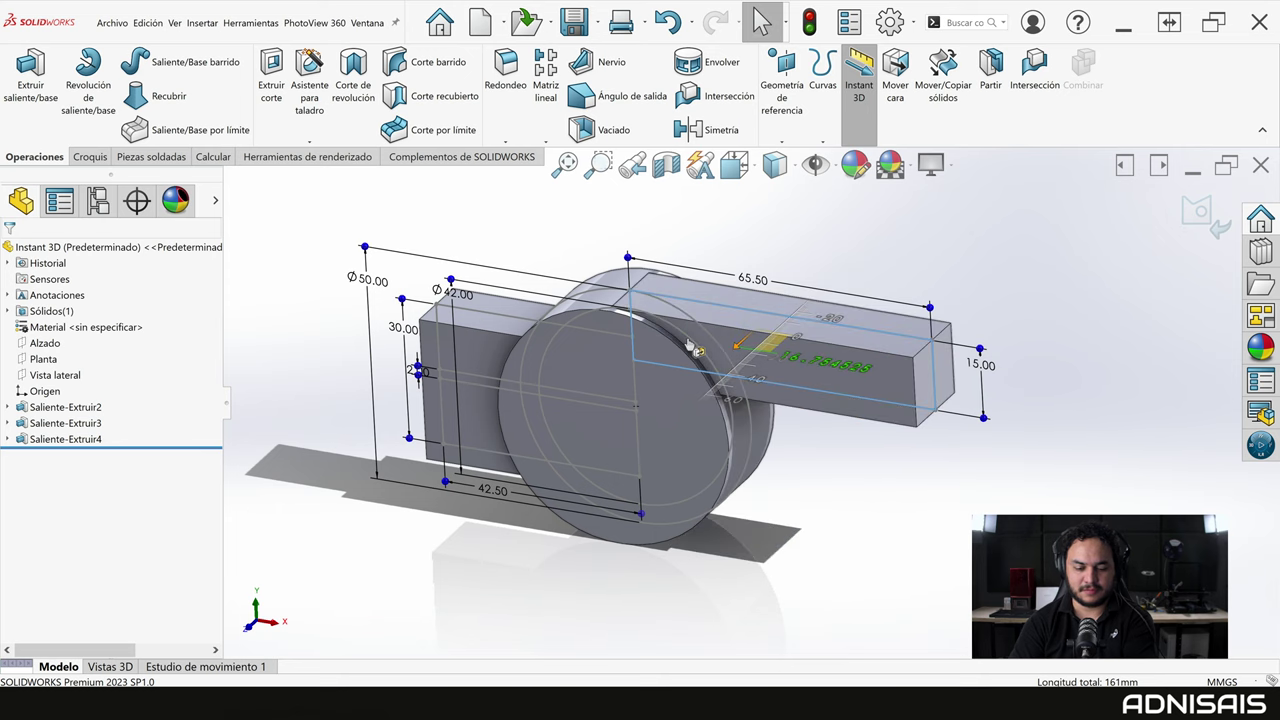
mouse_move(675, 352)
mouse_down()
mouse_move(604, 335)
mouse_move(672, 351)
mouse_up()
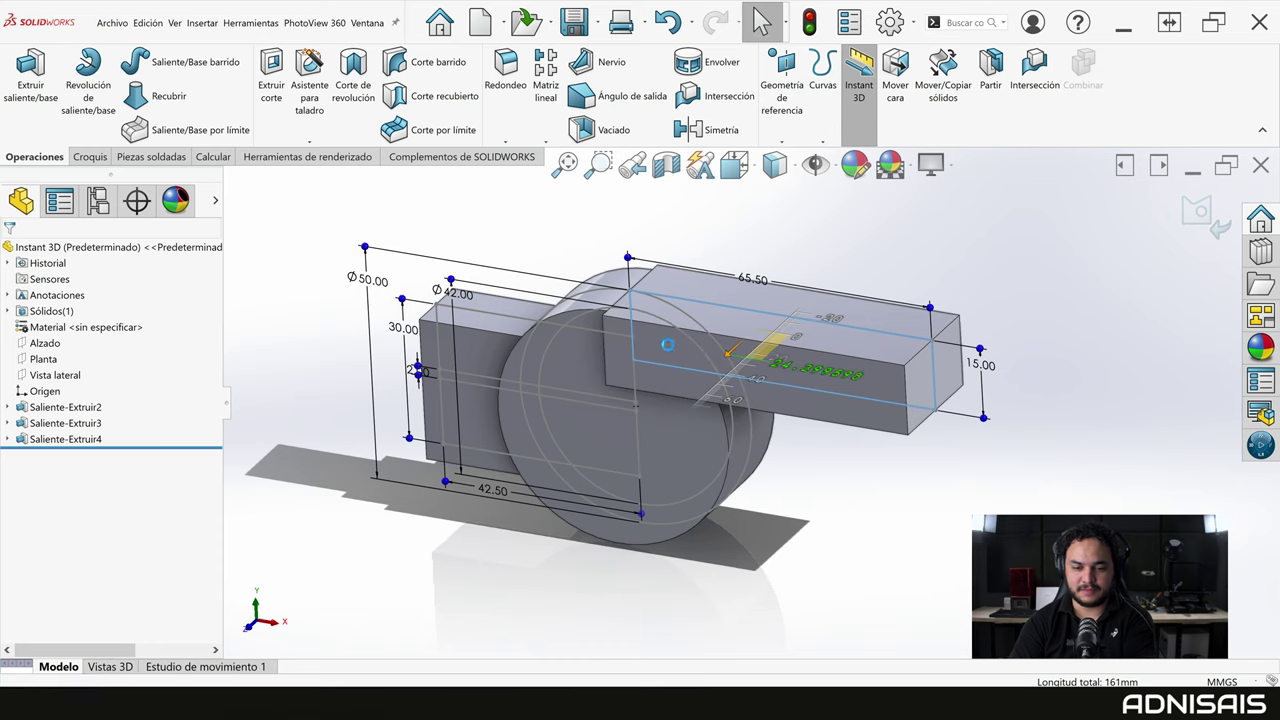
End contour selection and select the 65.50 × 15.00 bar's front face to show its dimensions.
click(861, 505)
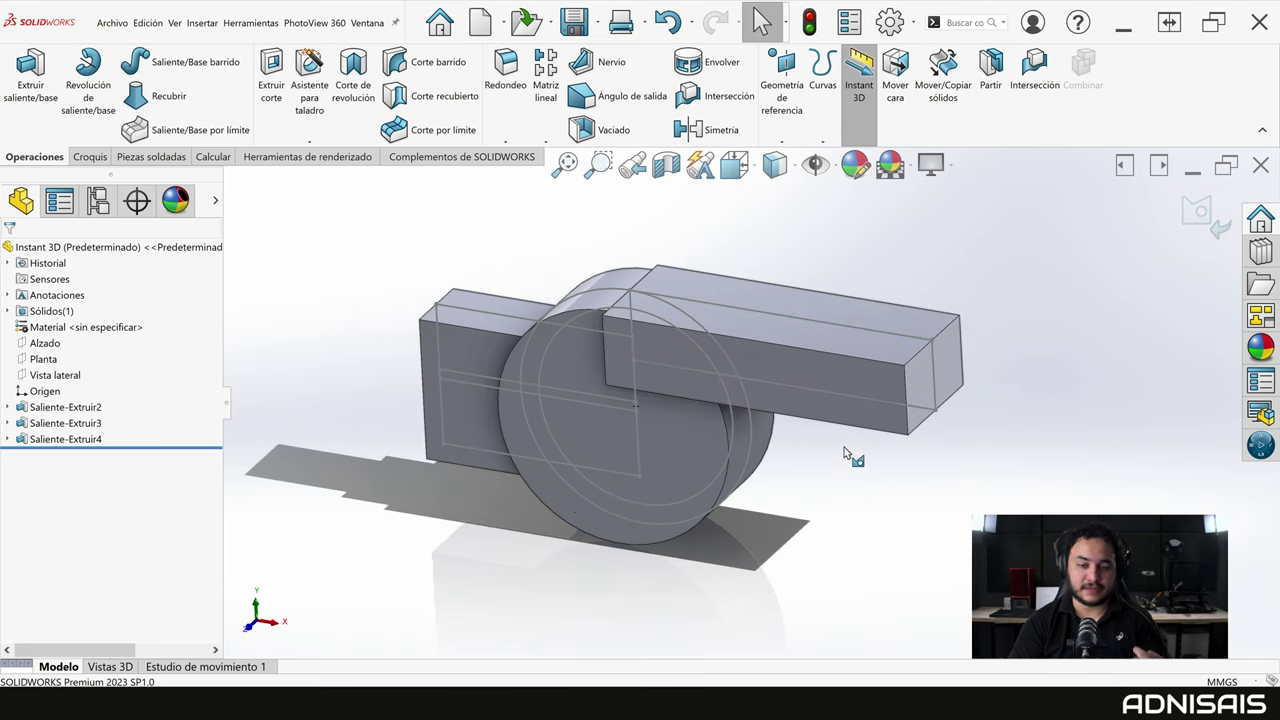
click(740, 363)
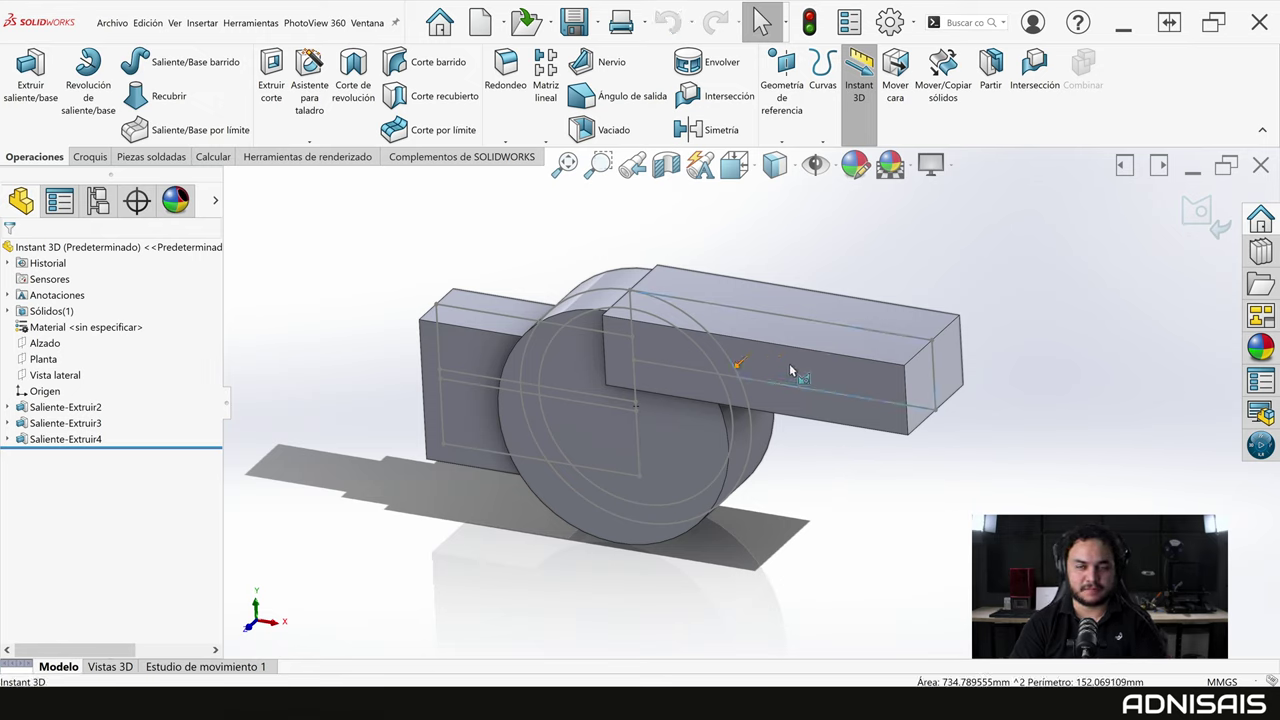
scroll(774, 373, down, 2)
scroll(780, 375, down, 2)
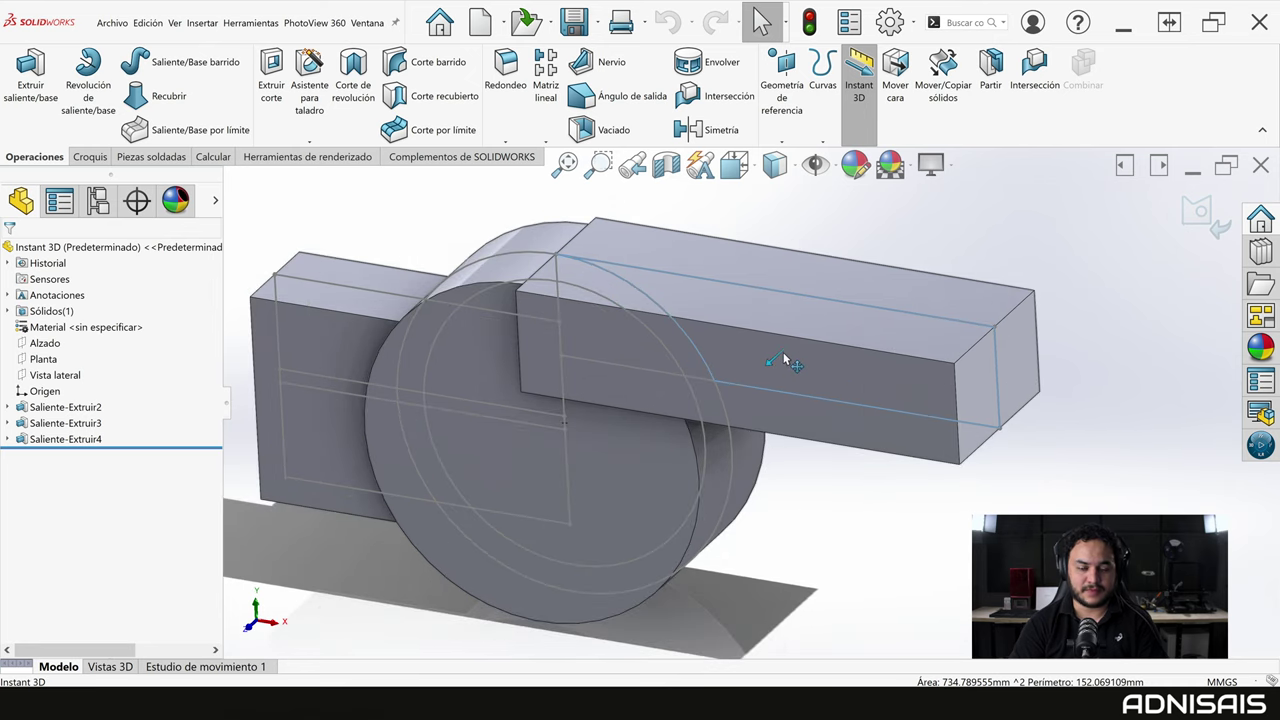
right_click(813, 241)
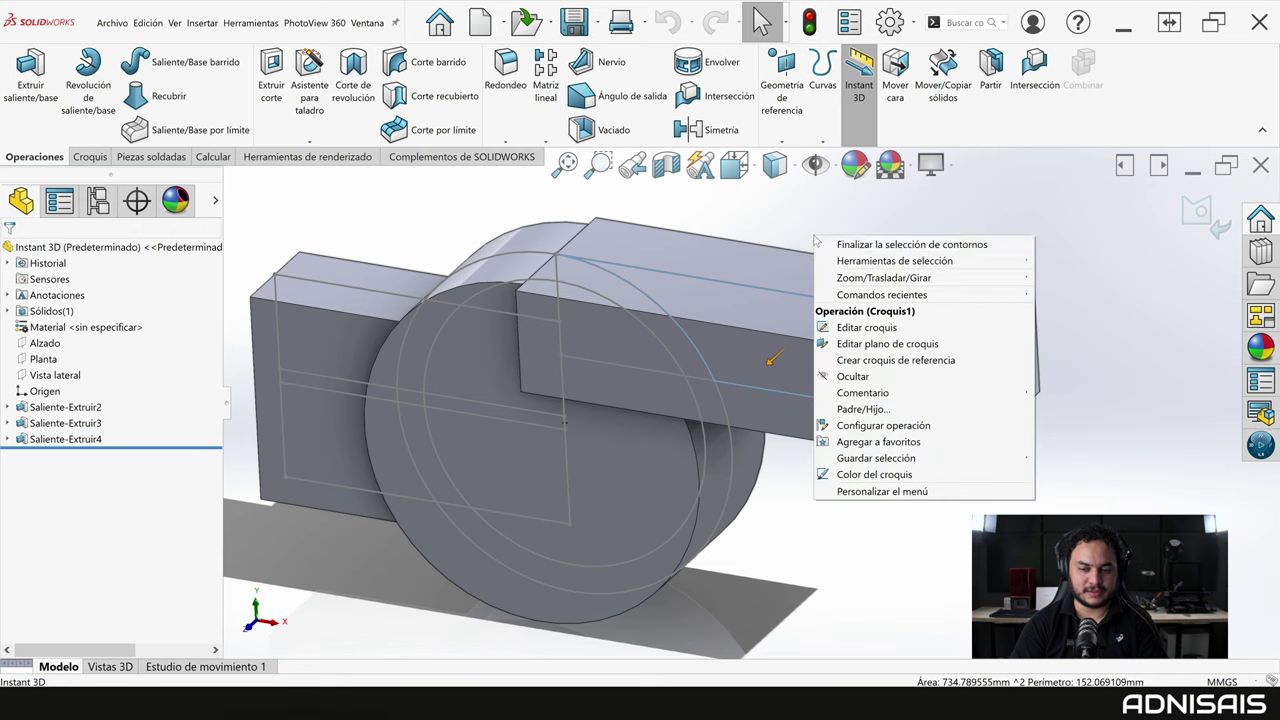
click(850, 246)
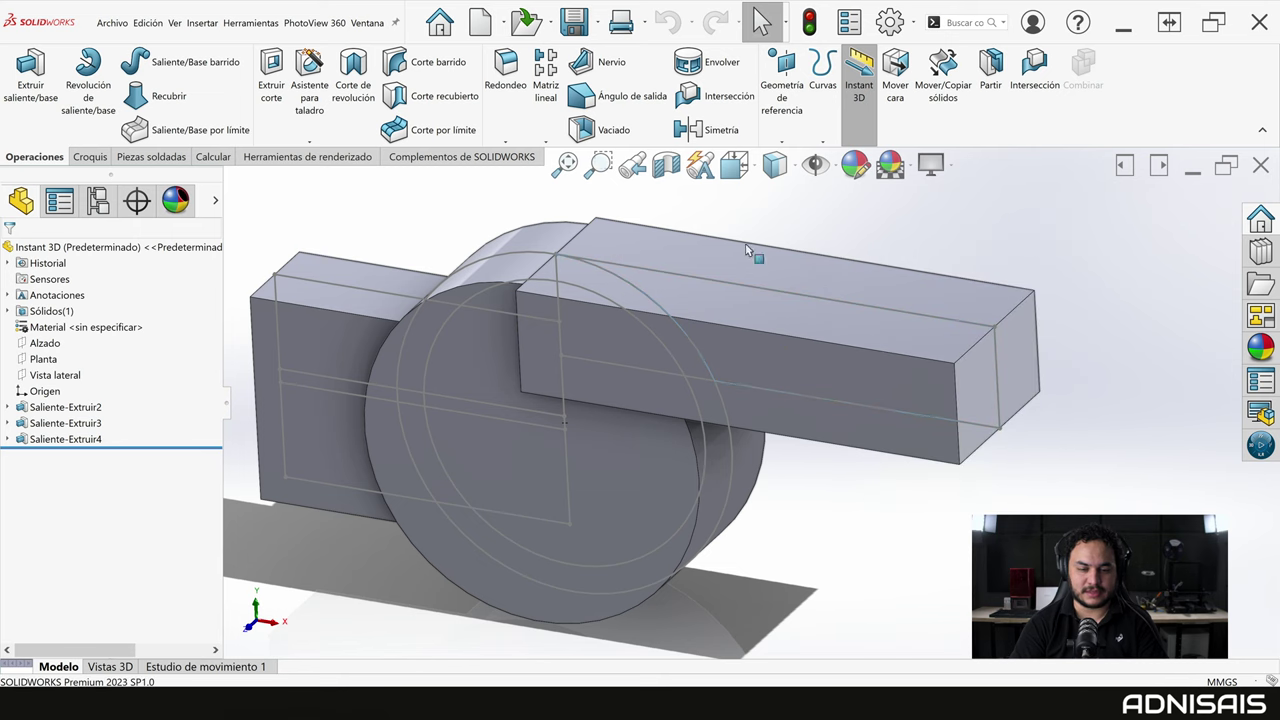
click(726, 358)
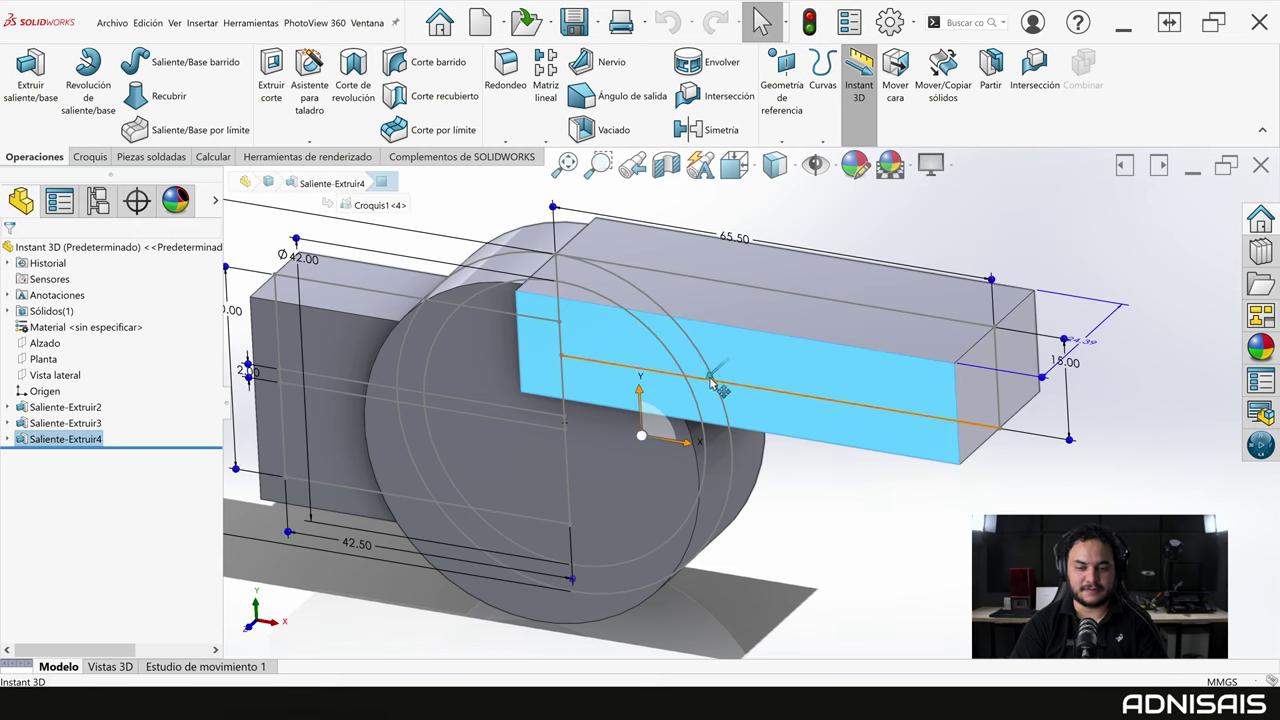
Push the bar's front face back until it sits behind the cylinder's front face.
drag(712, 380, 742, 358)
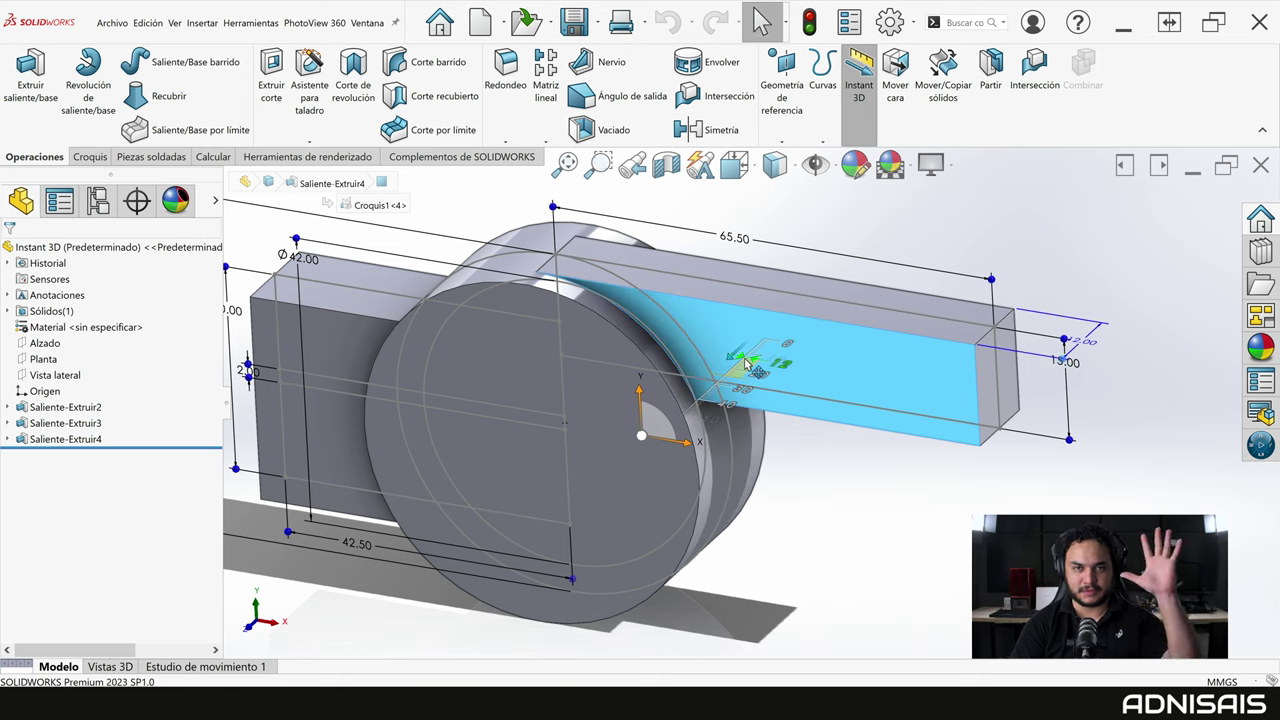
mouse_move(744, 362)
mouse_down()
mouse_move(500, 349)
mouse_move(590, 441)
mouse_up()
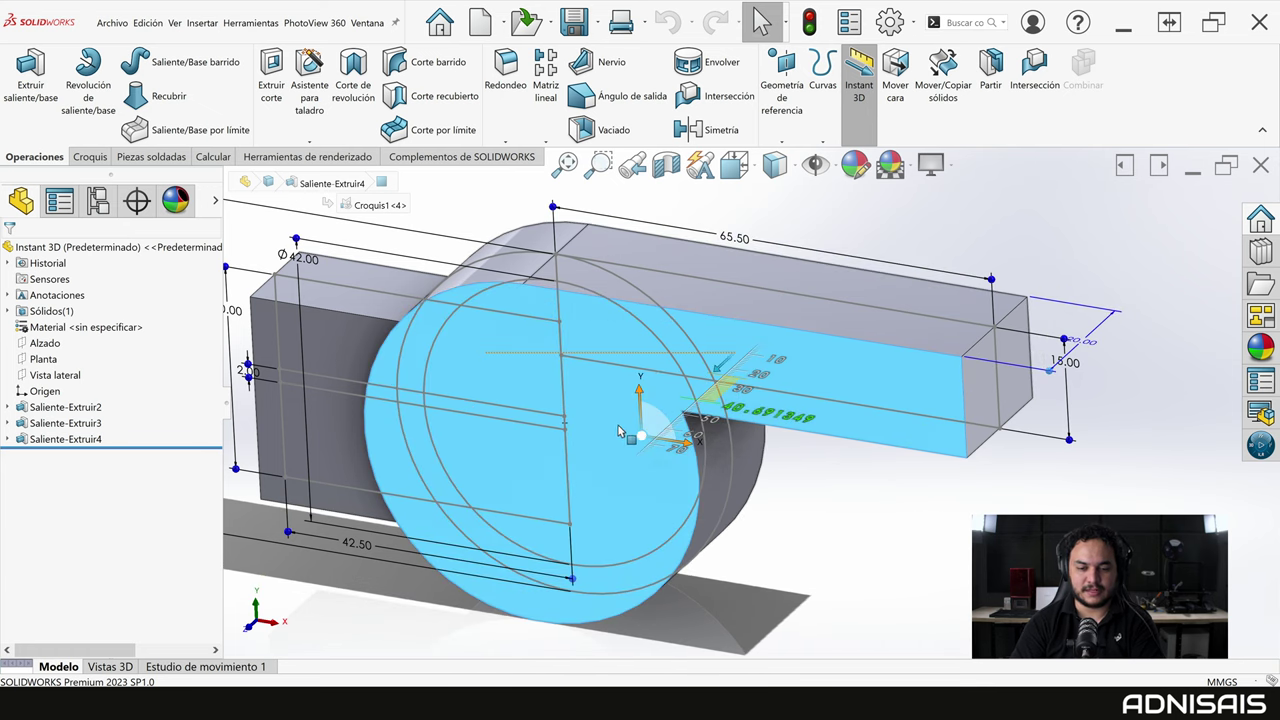
drag(615, 450, 616, 446)
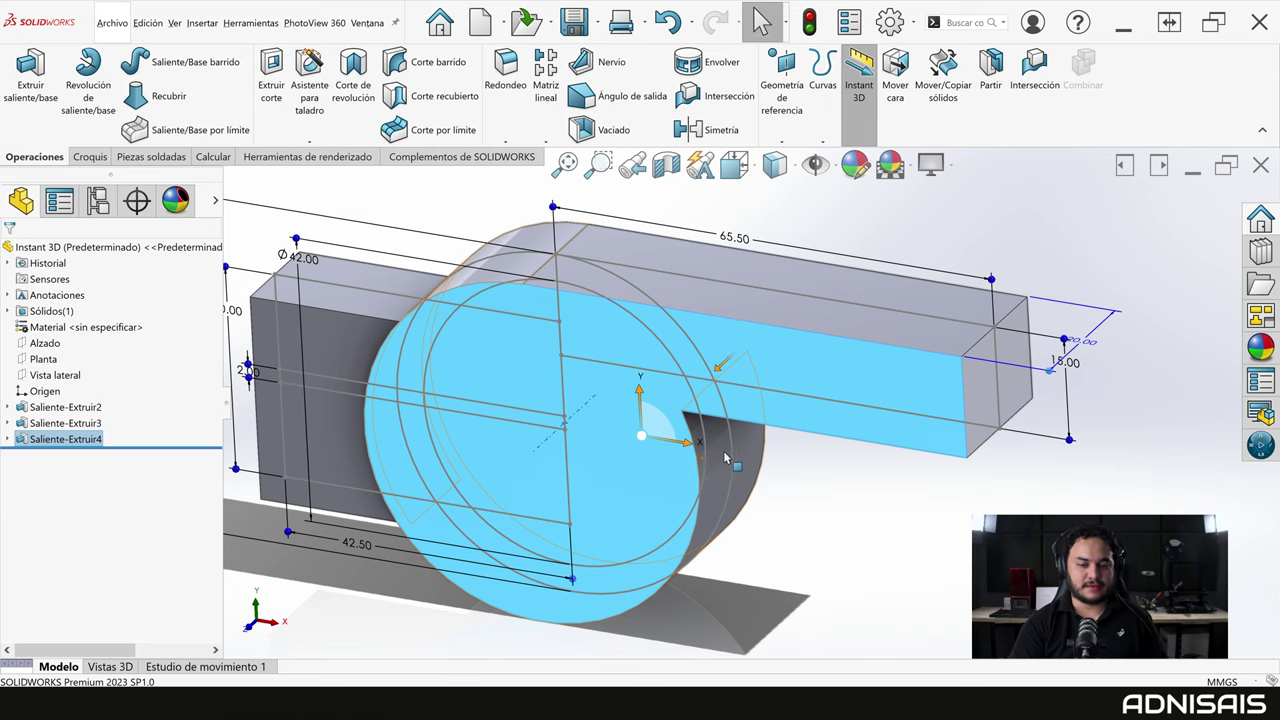
Drag Saliente-Extruir2's front face outward so the cylinder is about 25 mm deep.
click(726, 457)
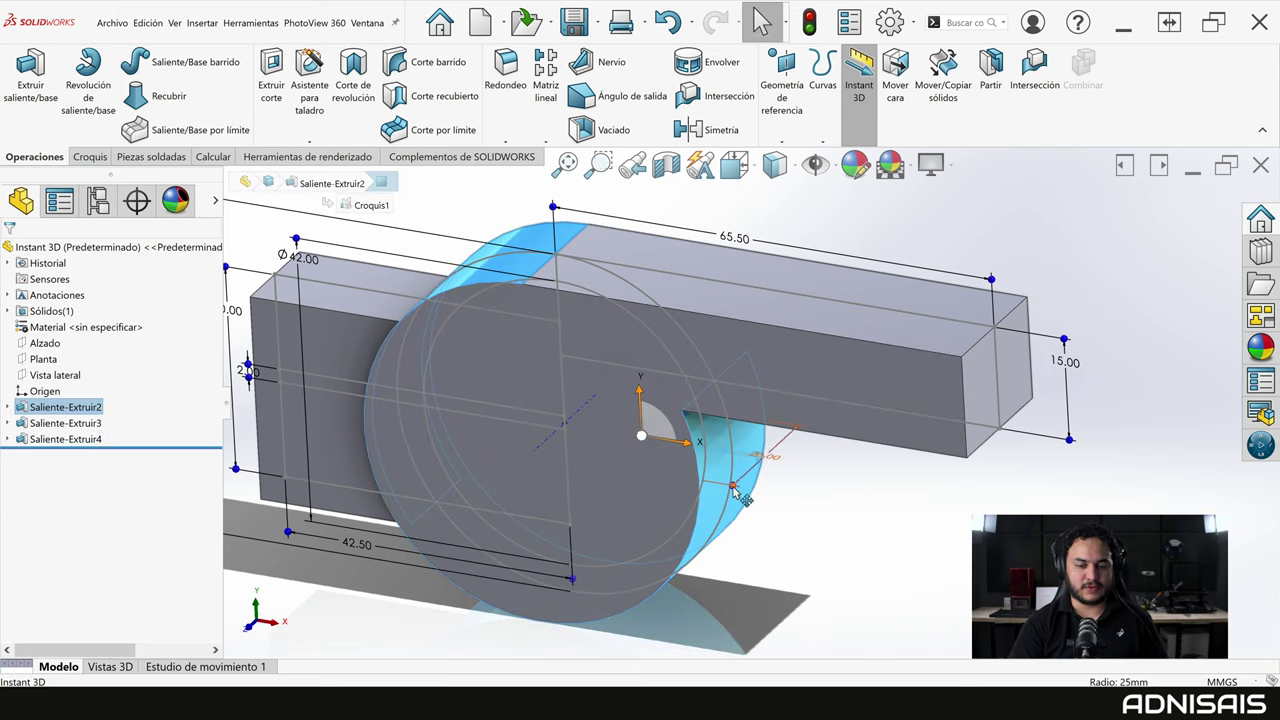
mouse_move(733, 487)
mouse_down()
mouse_move(740, 510)
mouse_move(723, 487)
mouse_up()
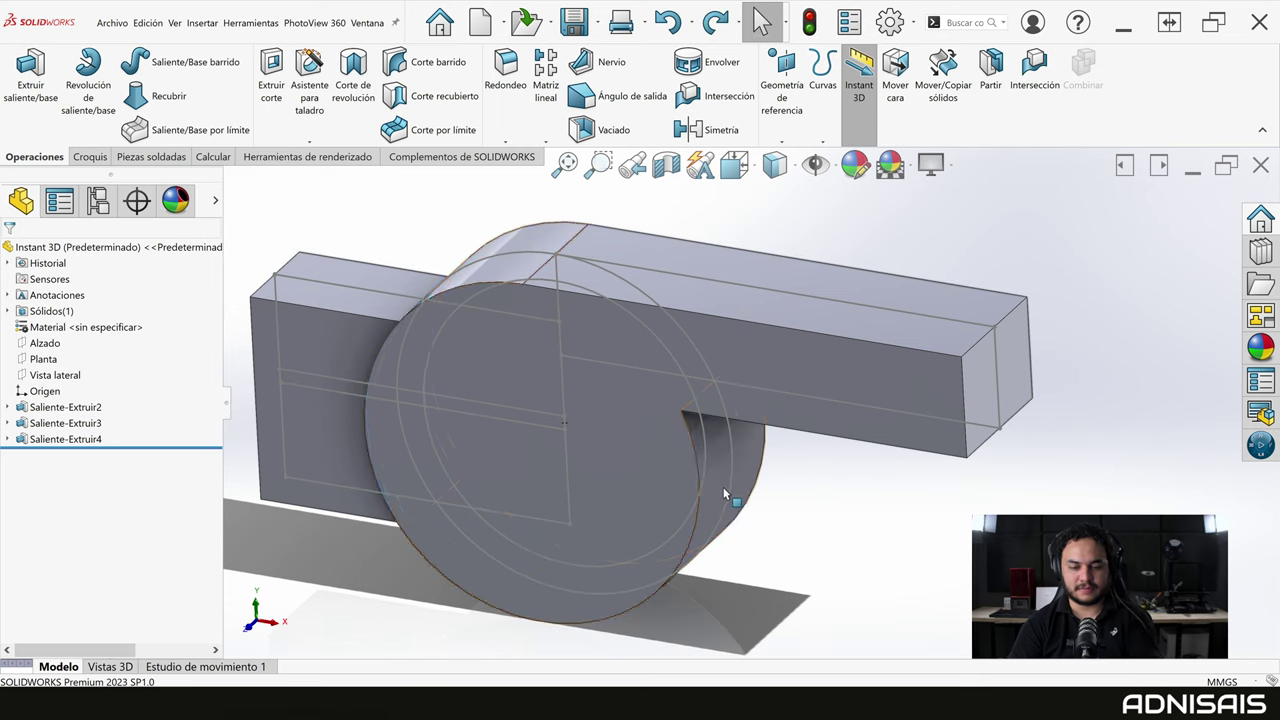
click(655, 463)
drag(628, 493, 626, 487)
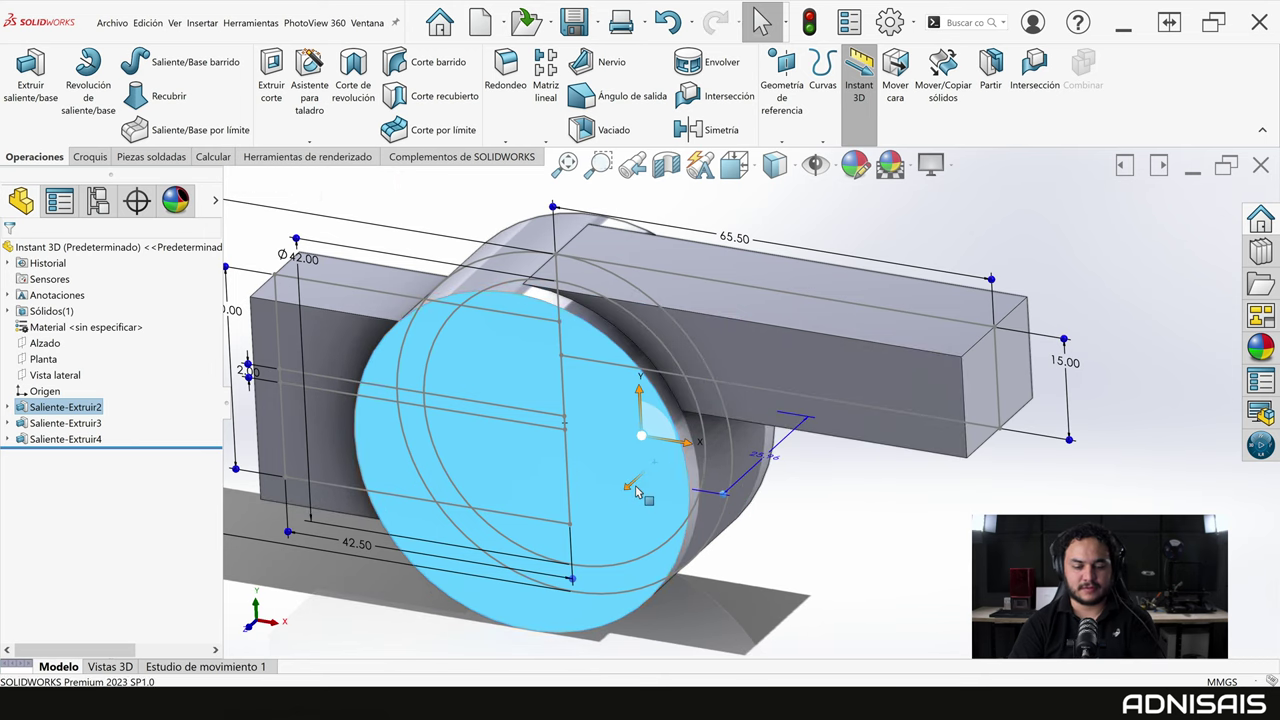
key(Escape)
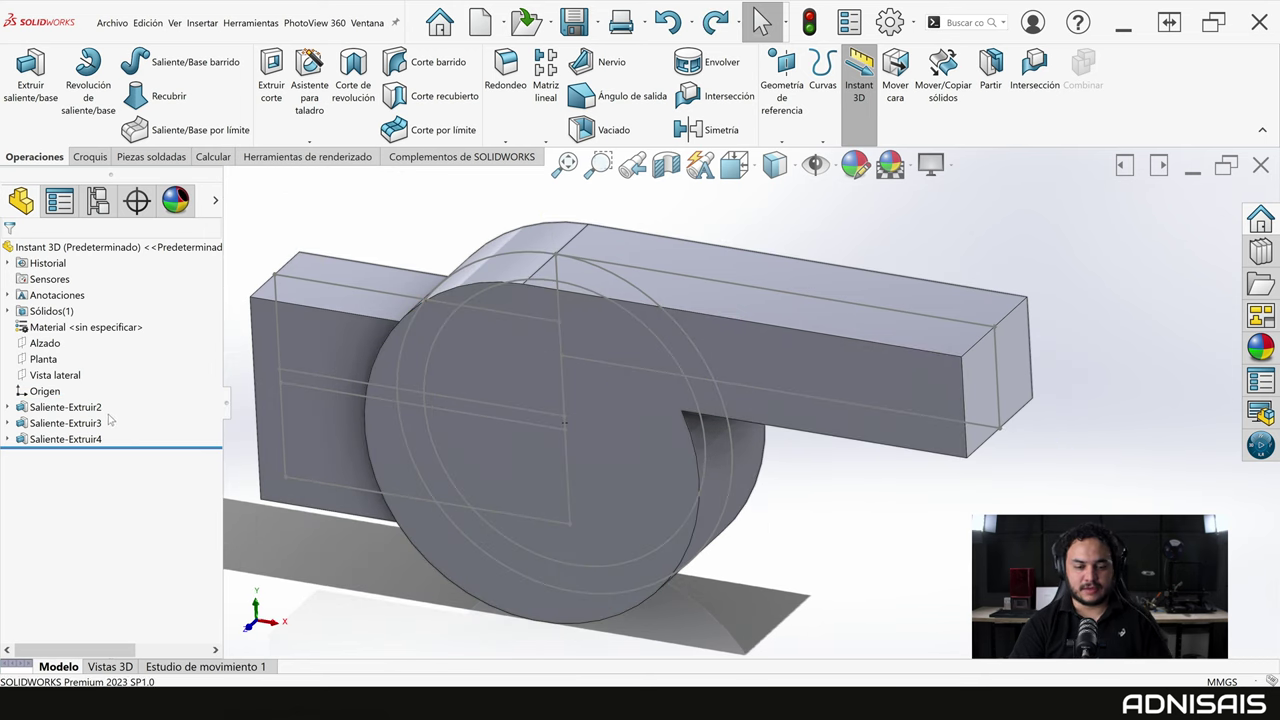
Switch Croquis1 to contour selection mode with nothing selected.
right_click(310, 283)
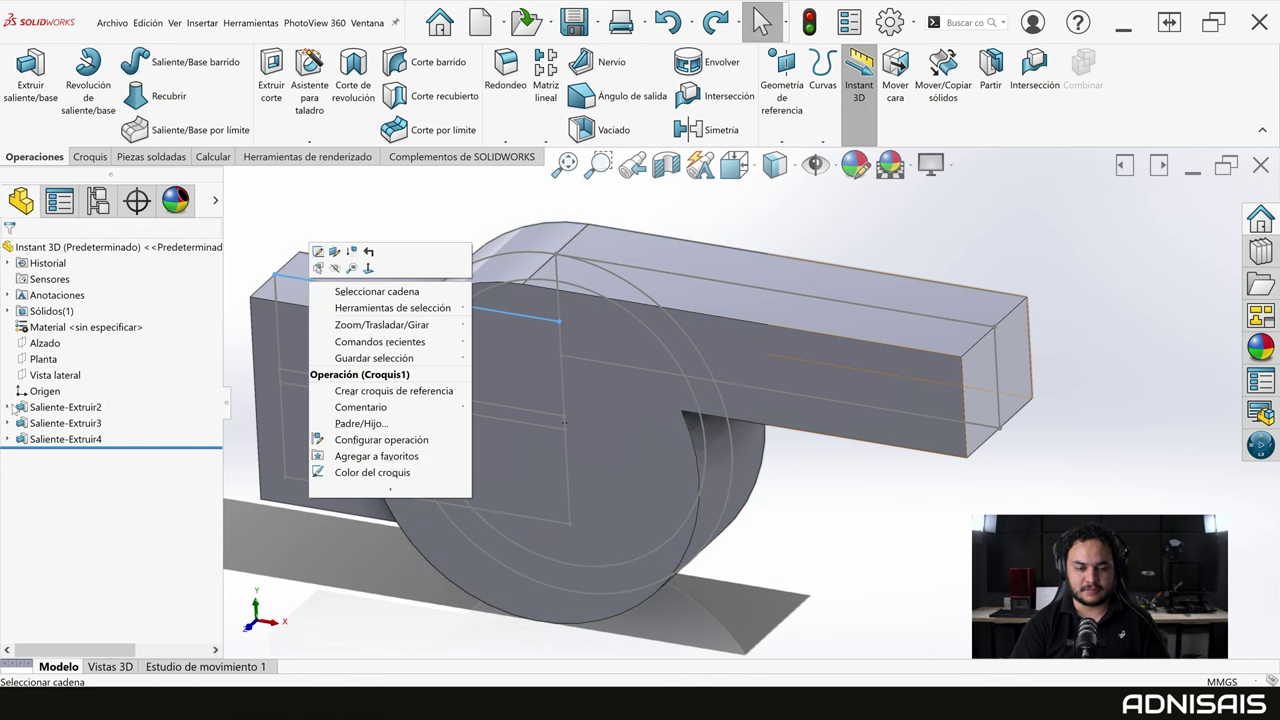
right_click(50, 420)
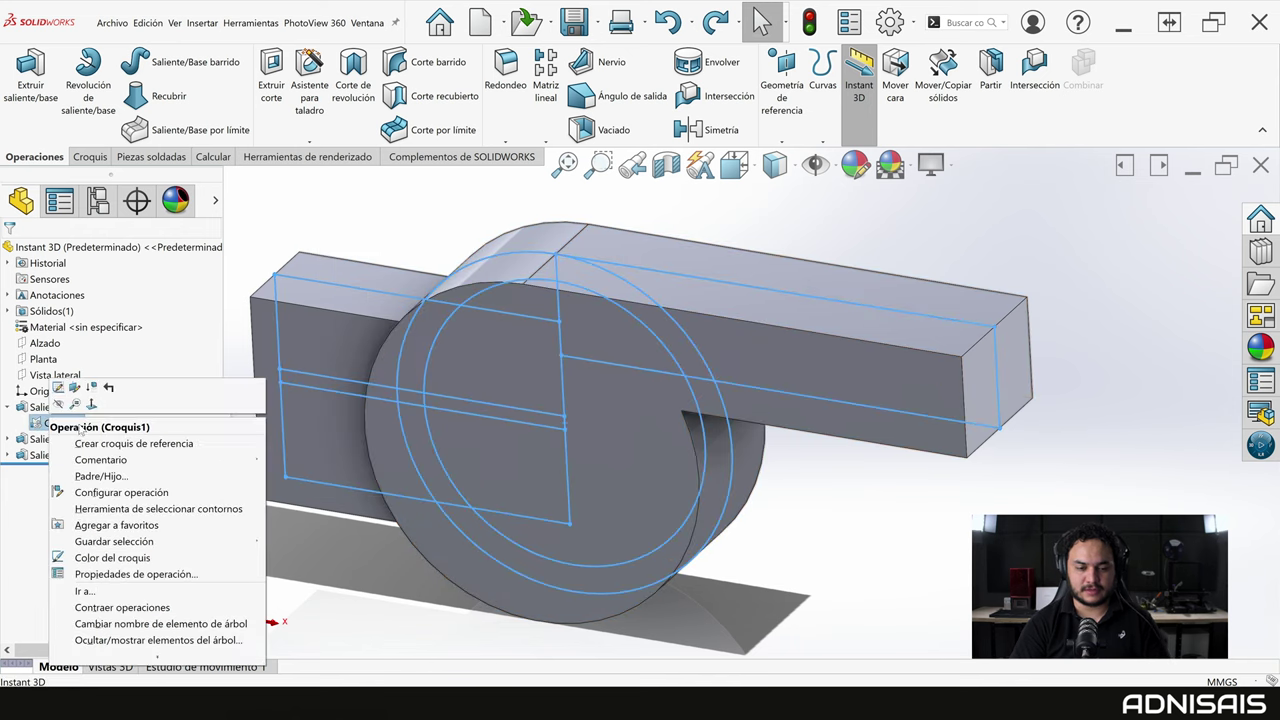
click(125, 508)
click(418, 240)
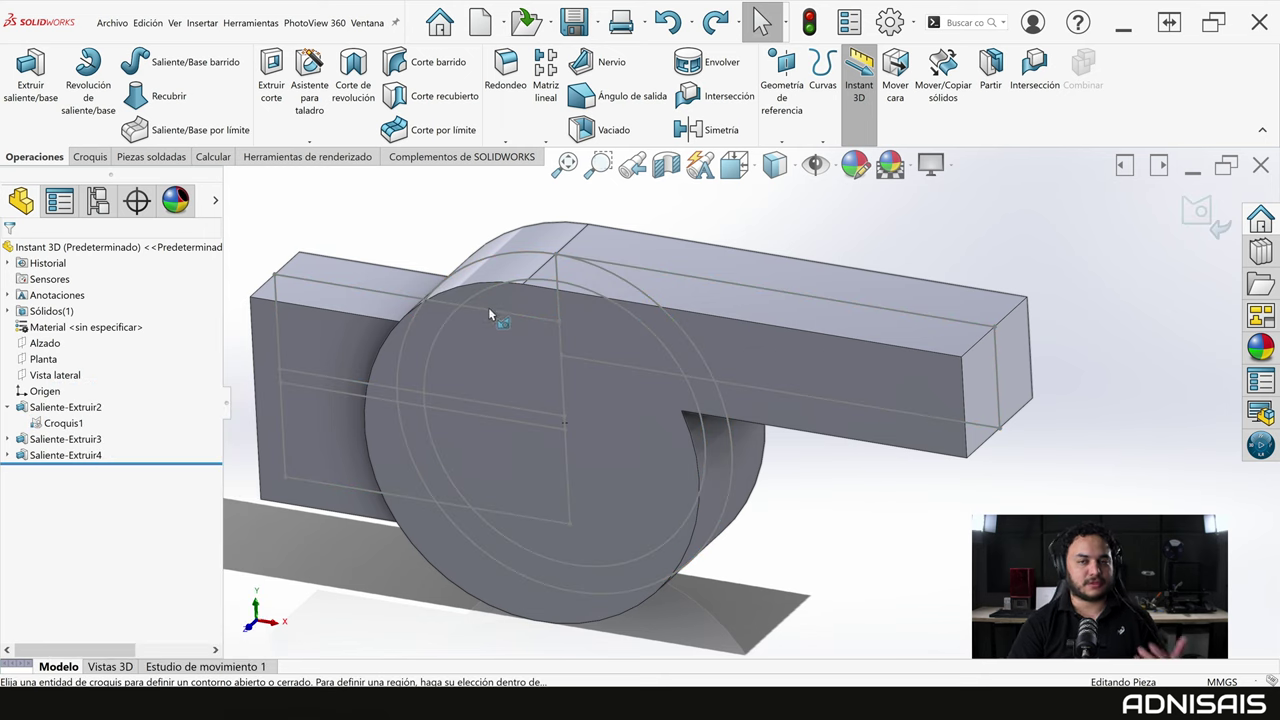
Extrude the inner Ø42 circle with Instant 3D and turn it into a cut through the cylinder.
click(580, 292)
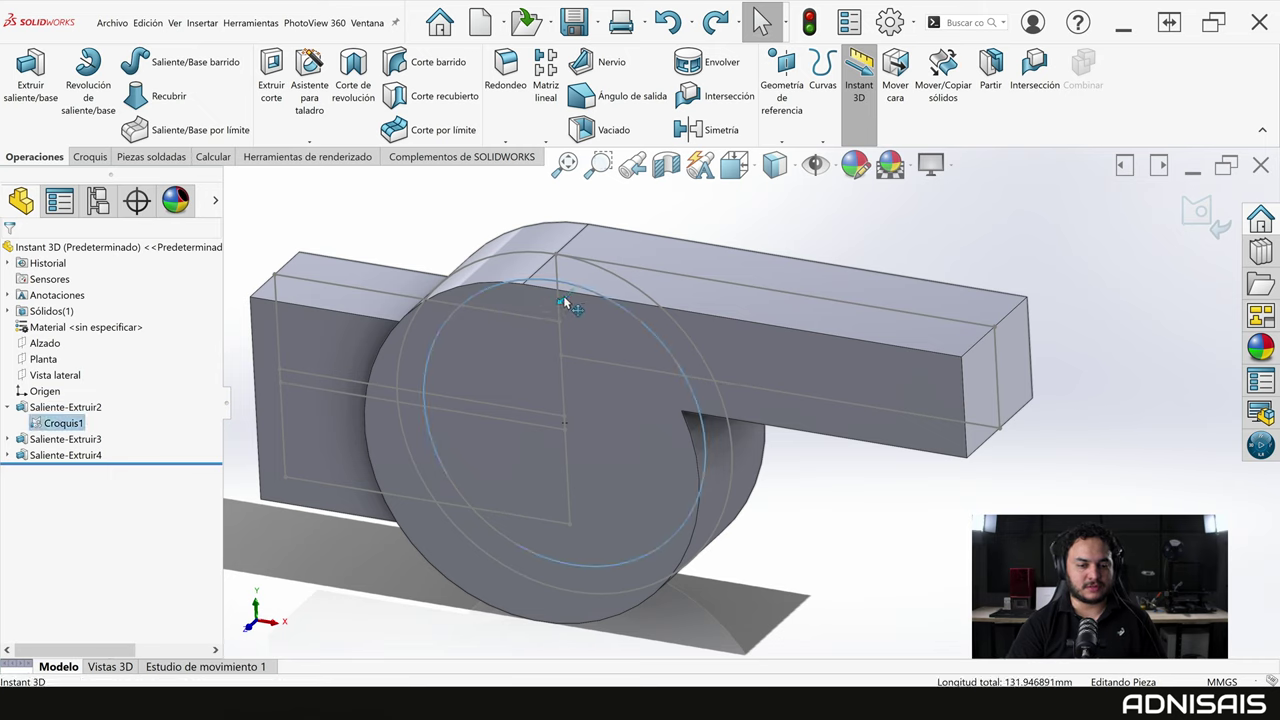
mouse_move(563, 304)
mouse_down()
mouse_move(502, 388)
mouse_move(568, 366)
mouse_up()
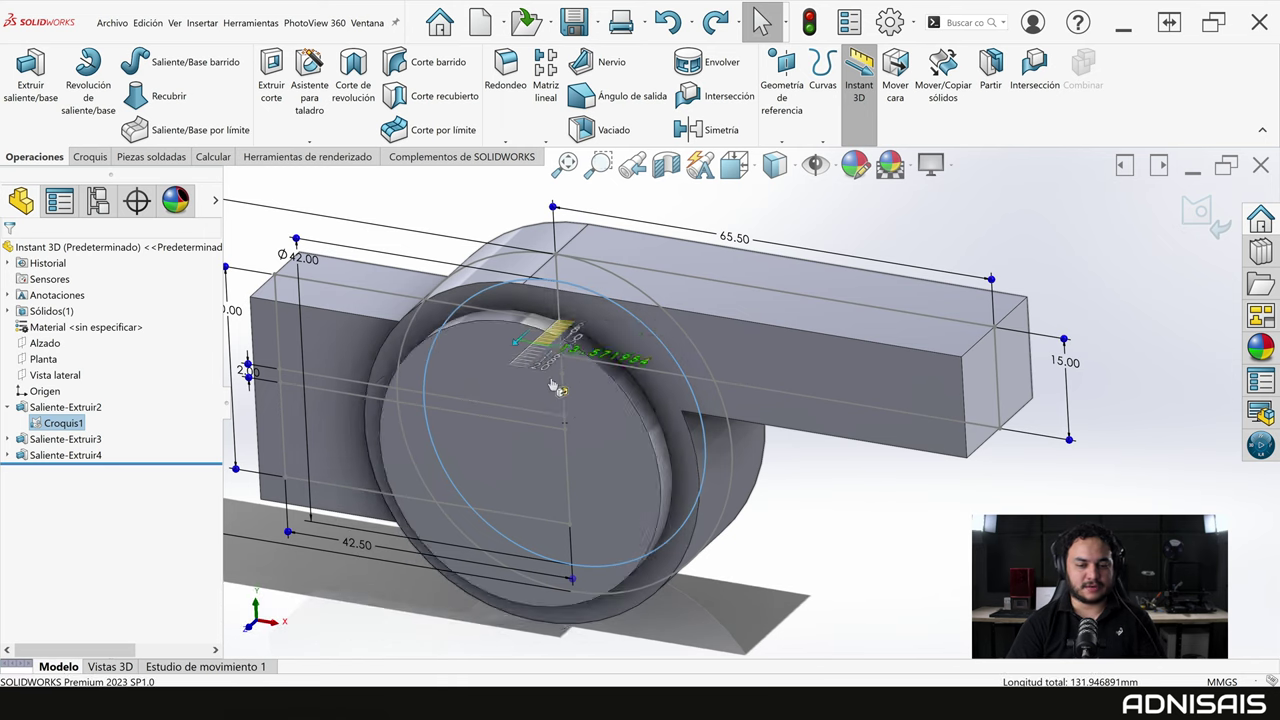
mouse_move(568, 366)
mouse_down()
mouse_move(597, 347)
mouse_move(556, 395)
mouse_move(580, 369)
mouse_up()
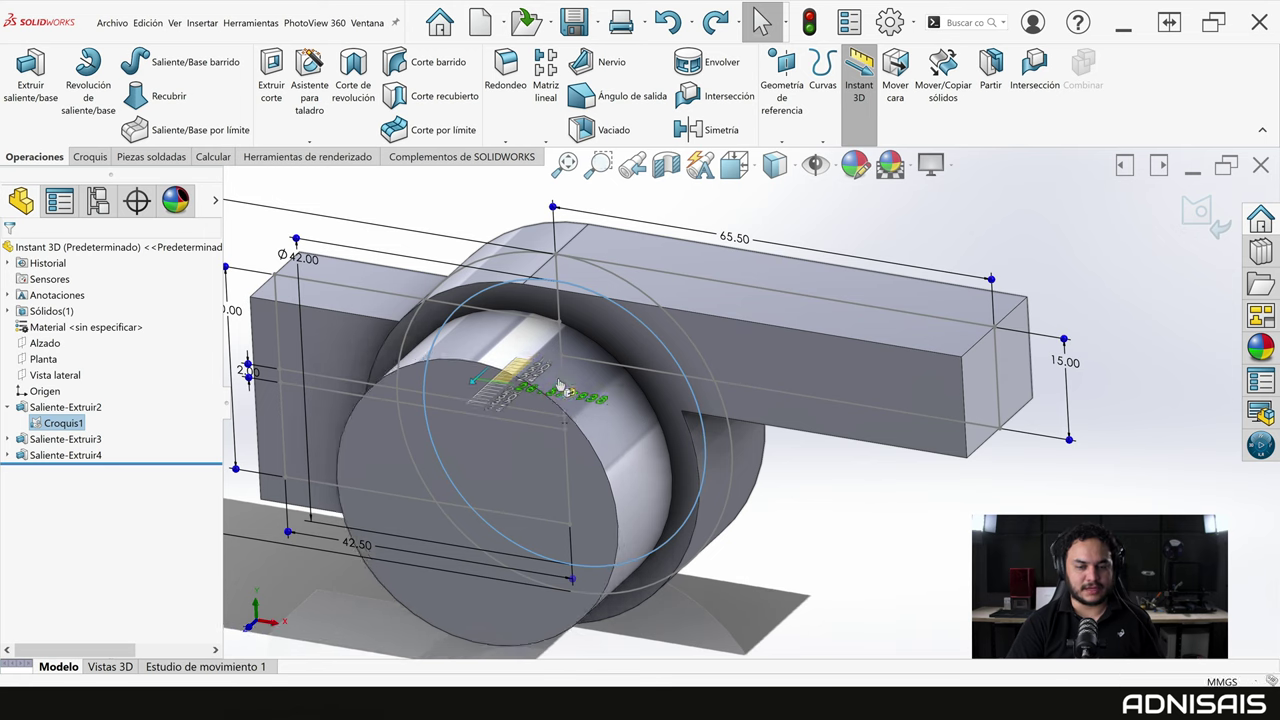
mouse_move(582, 370)
mouse_down()
mouse_move(558, 370)
mouse_move(541, 390)
mouse_up()
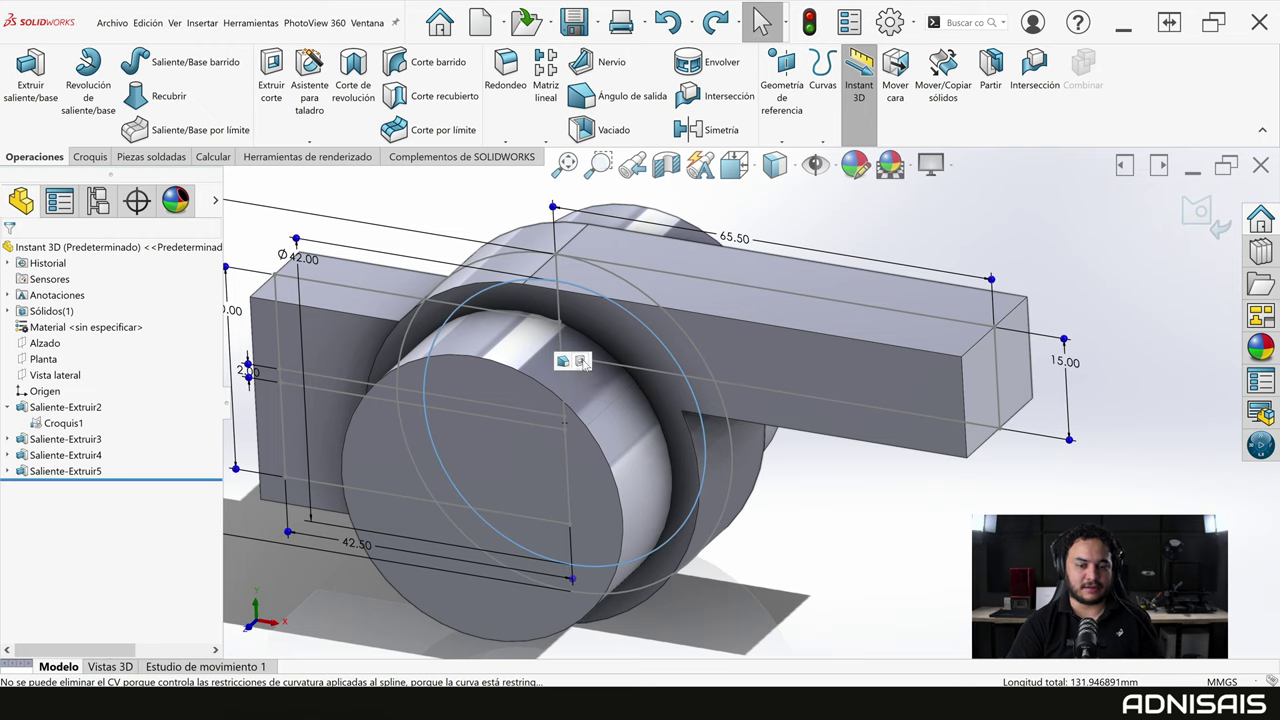
click(582, 361)
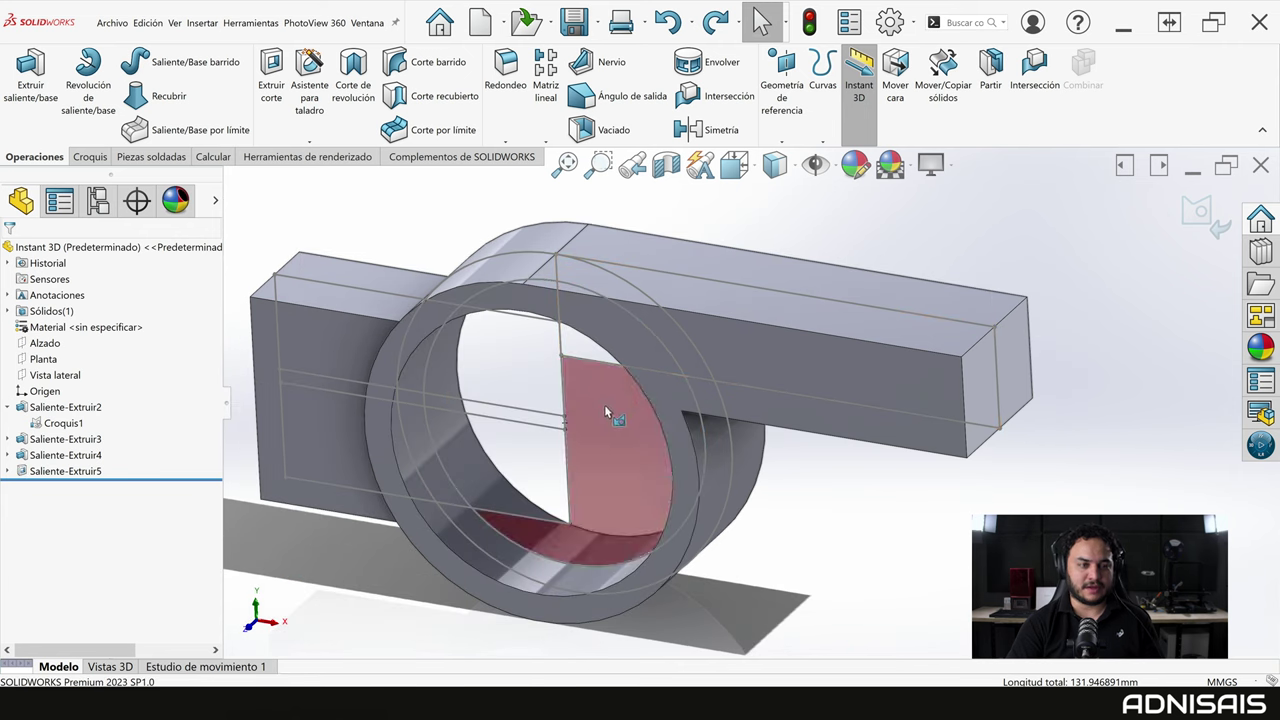
Extrude the sketch's thin rectangle and stretch the slot into the ring as the air passage.
click(517, 409)
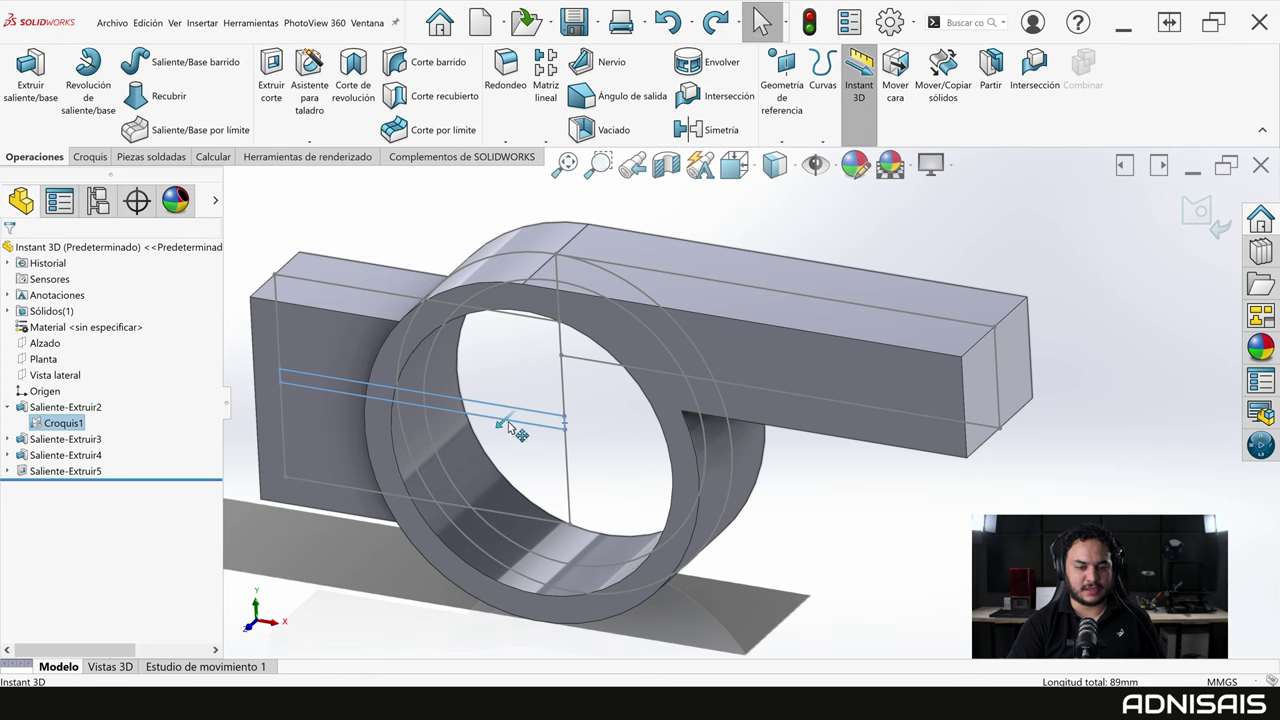
mouse_move(505, 432)
mouse_down()
mouse_move(477, 462)
mouse_move(420, 468)
mouse_move(500, 451)
mouse_move(300, 470)
mouse_move(560, 375)
mouse_move(466, 456)
mouse_move(383, 451)
mouse_move(470, 452)
mouse_move(625, 420)
mouse_move(569, 446)
mouse_up()
scroll(473, 450, up, 3)
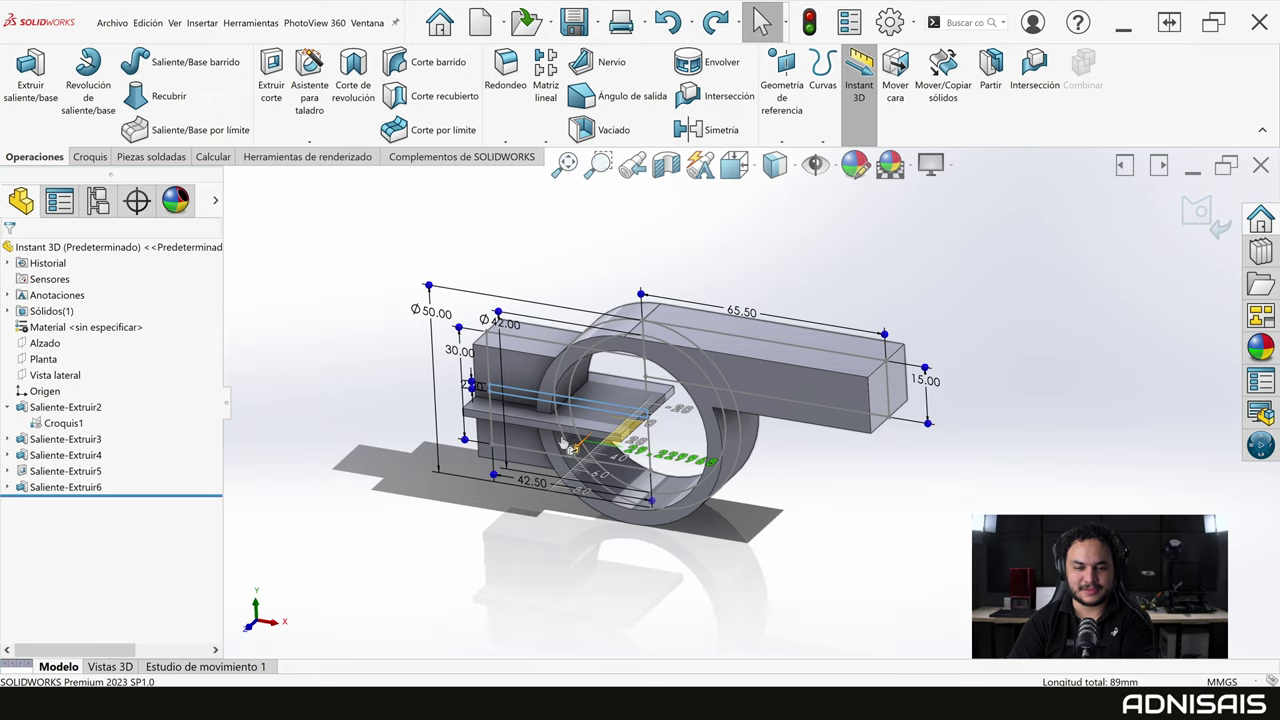
drag(564, 441, 565, 443)
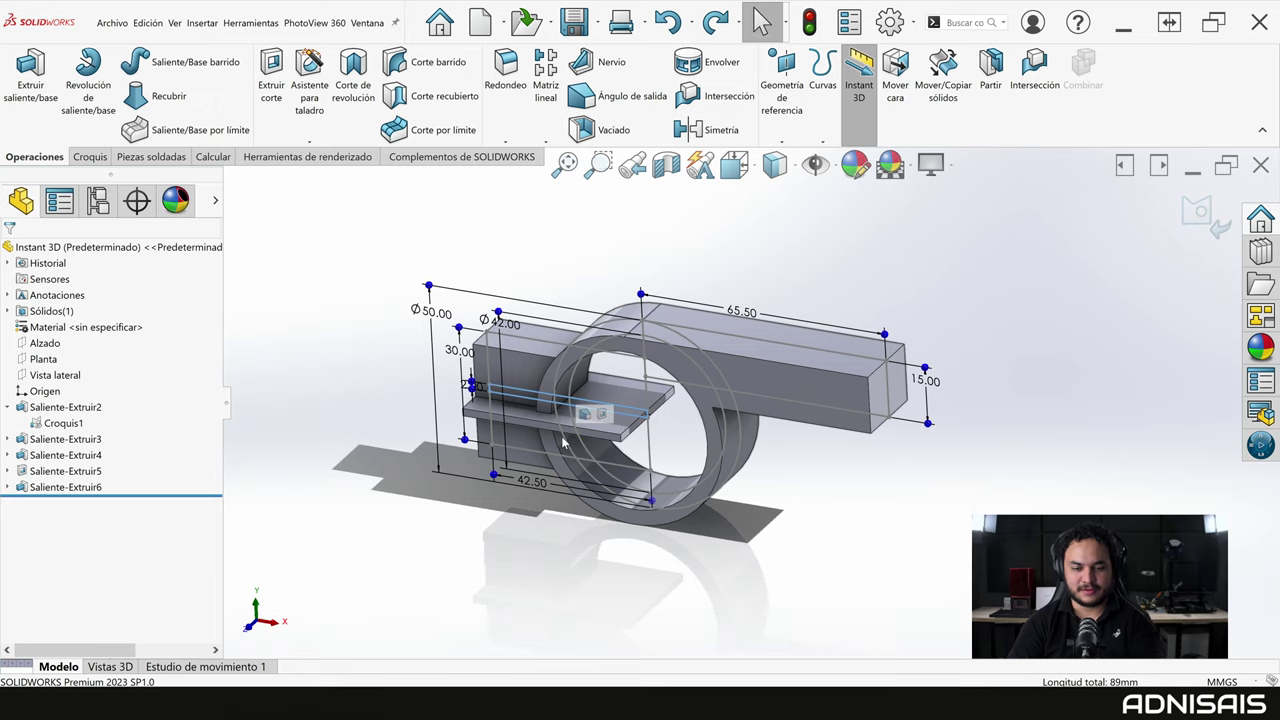
mouse_move(602, 414)
middle_down()
mouse_move(674, 379)
mouse_move(829, 491)
middle_up()
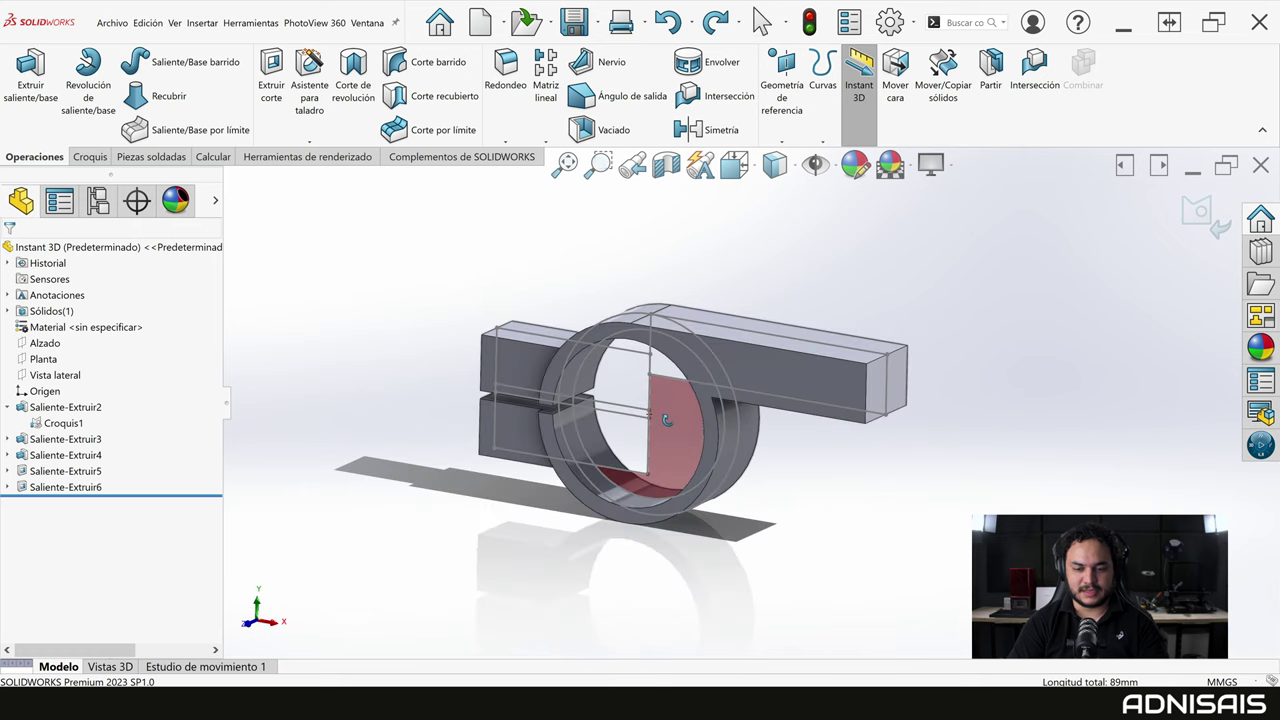
mouse_move(848, 415)
middle_down()
mouse_move(720, 430)
mouse_move(785, 437)
middle_up()
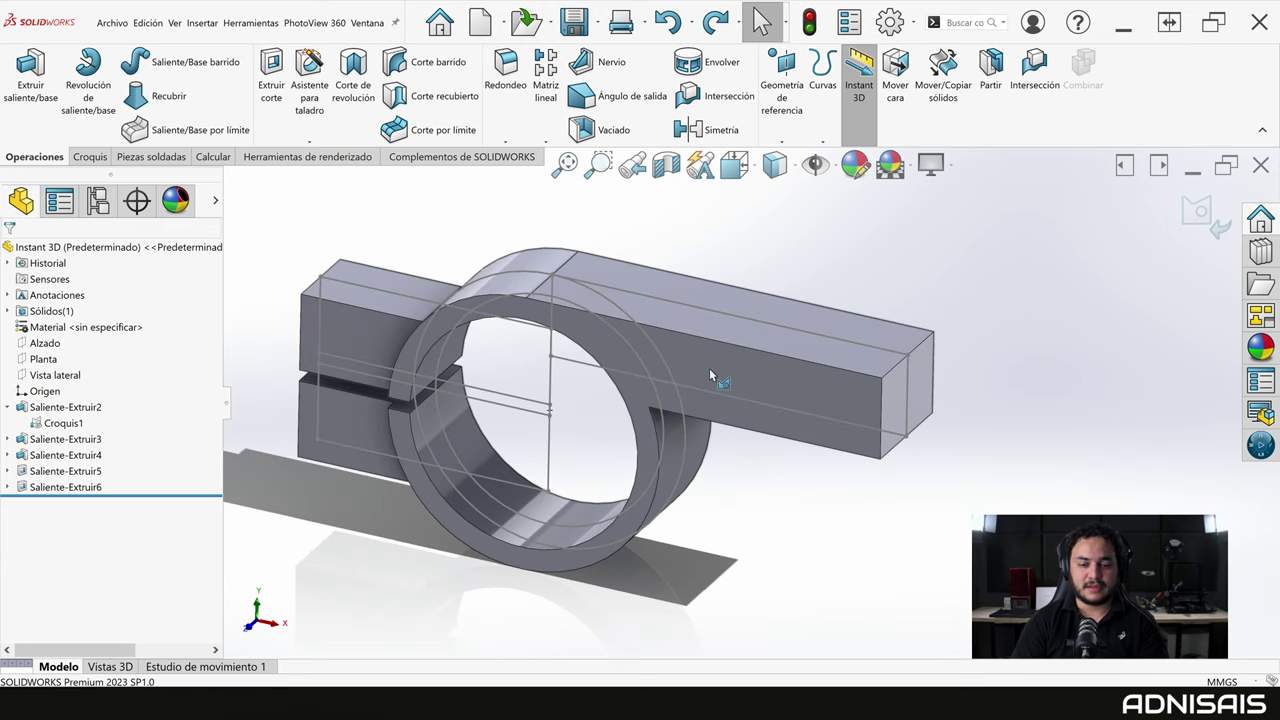
End contour selection, then trial-stretch Saliente-Extruir2 and undo the change.
right_click(800, 242)
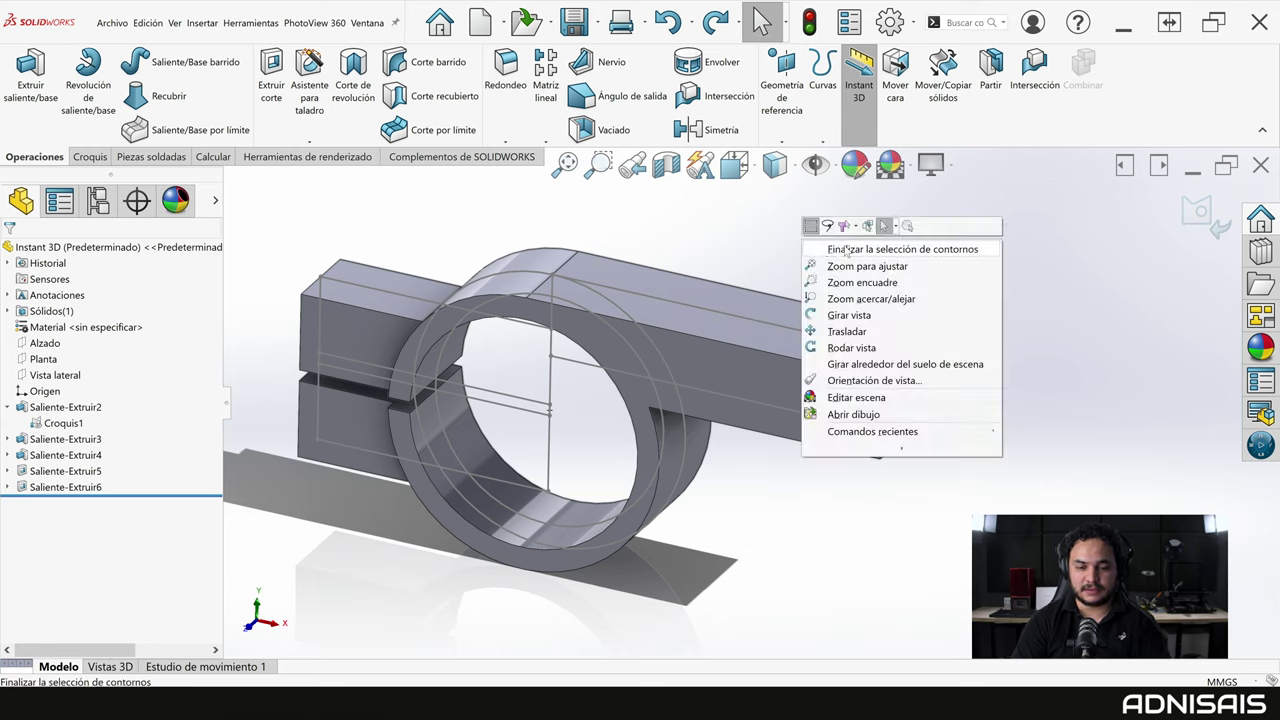
click(846, 250)
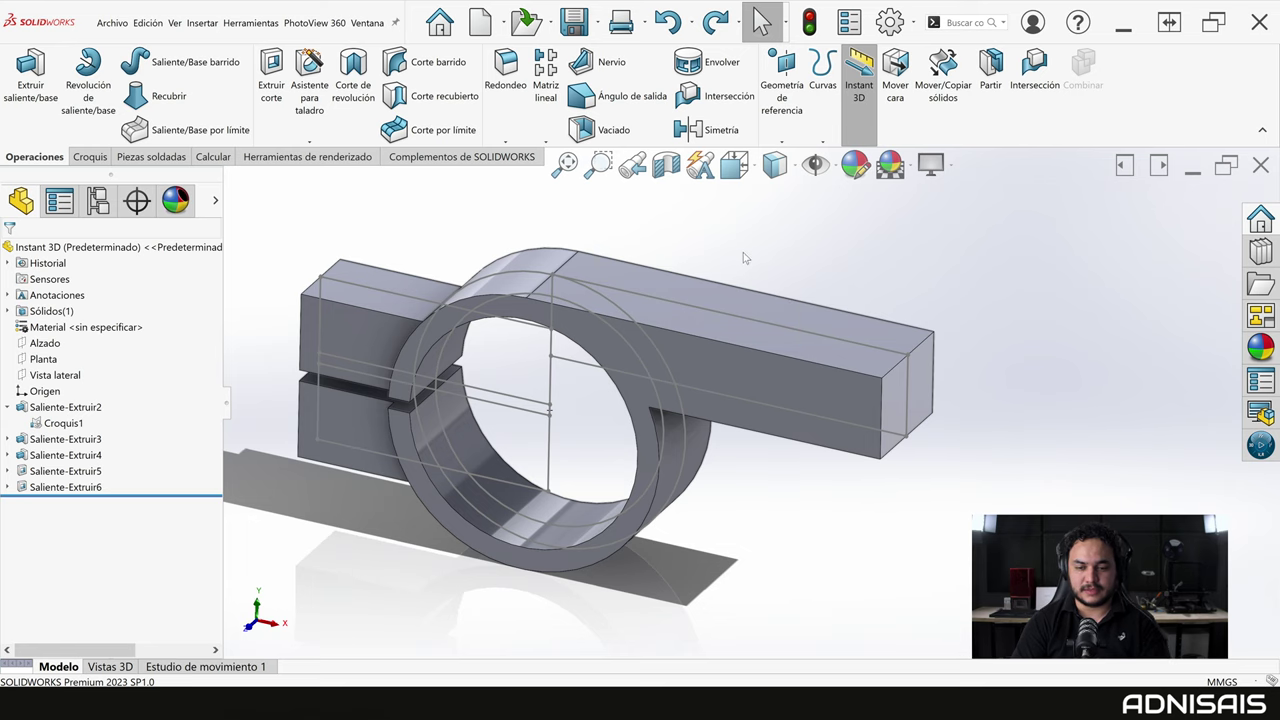
click(712, 376)
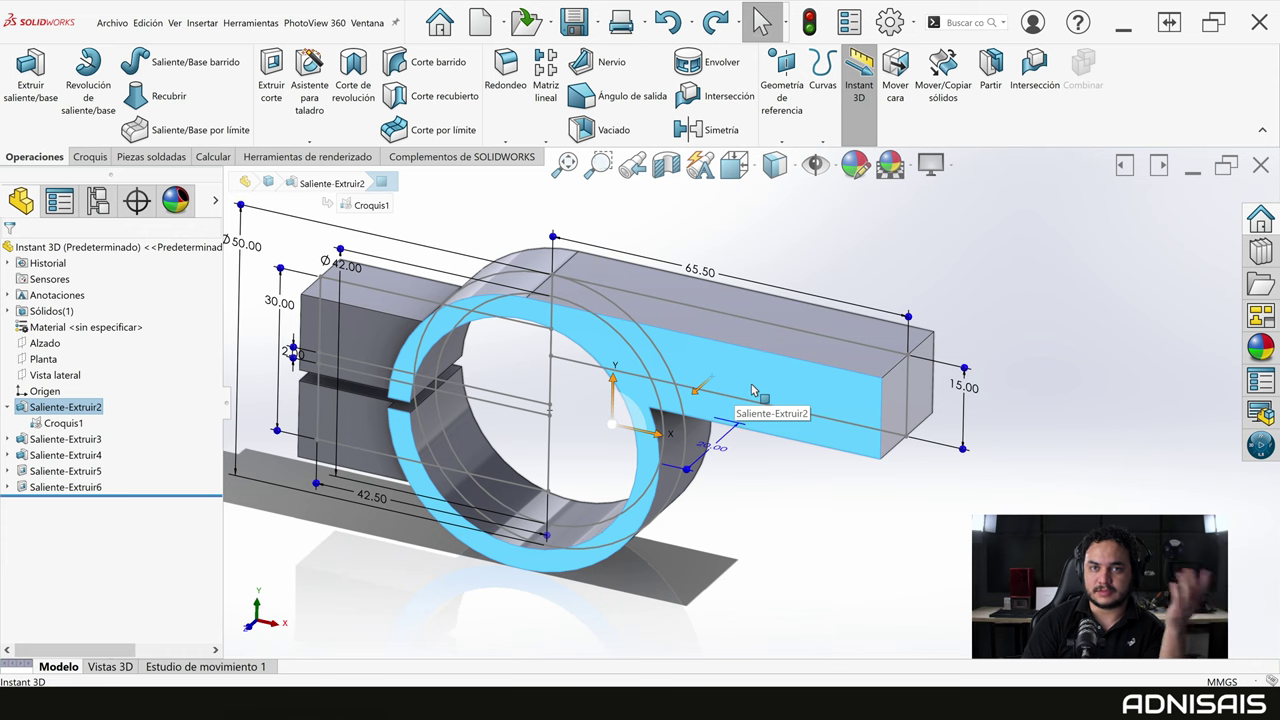
middle_drag(770, 390, 682, 412)
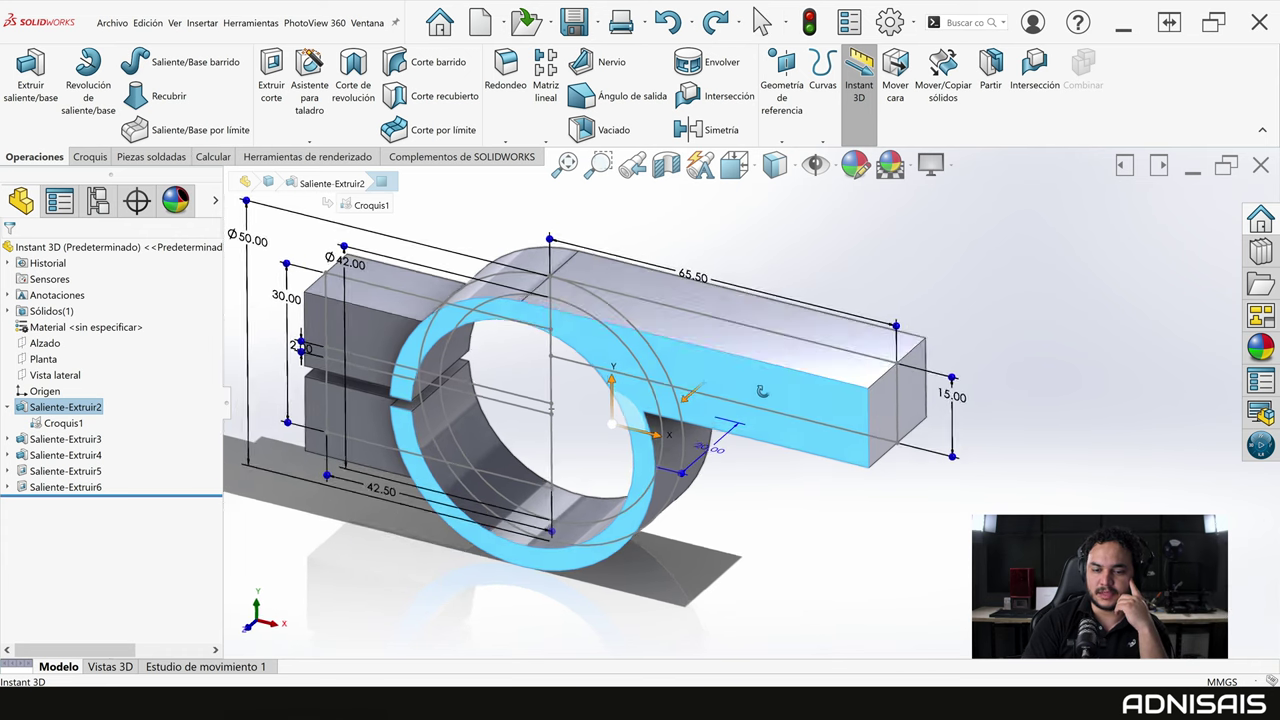
drag(680, 410, 683, 402)
key(ctrl+z)
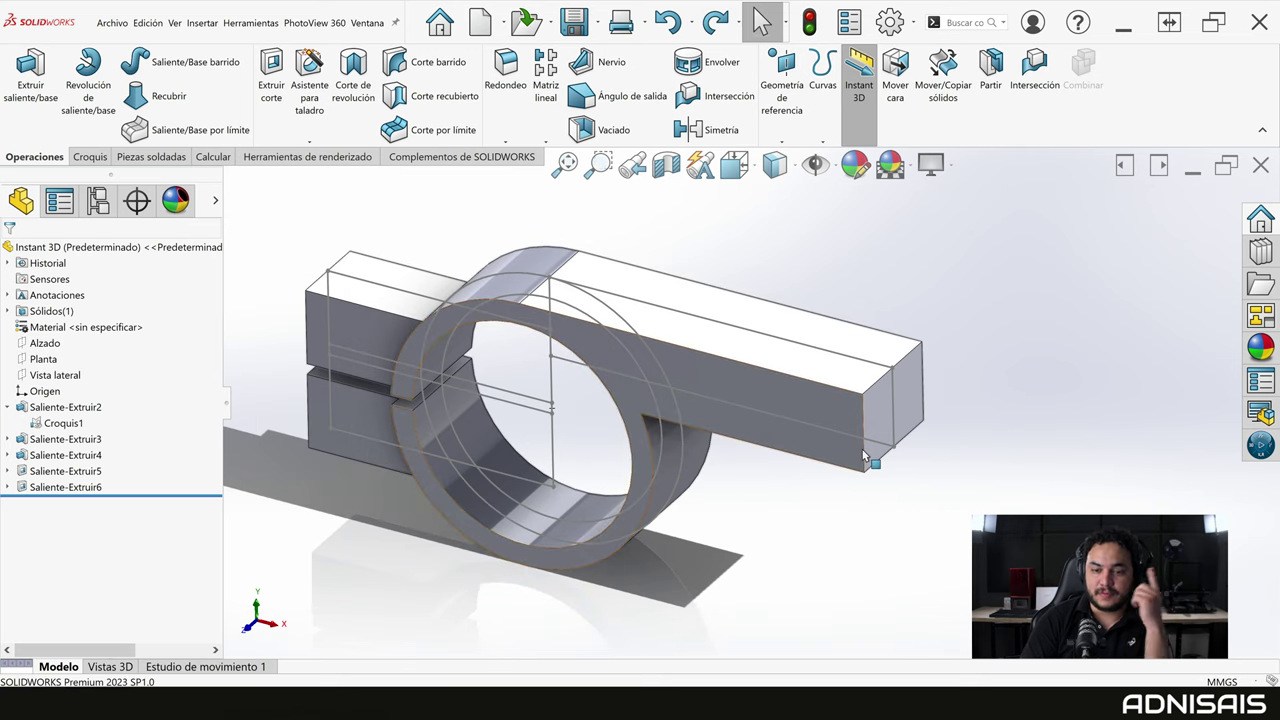
Drag the mouthpiece bar's end face longer, then set its length to exactly 65 mm.
click(910, 408)
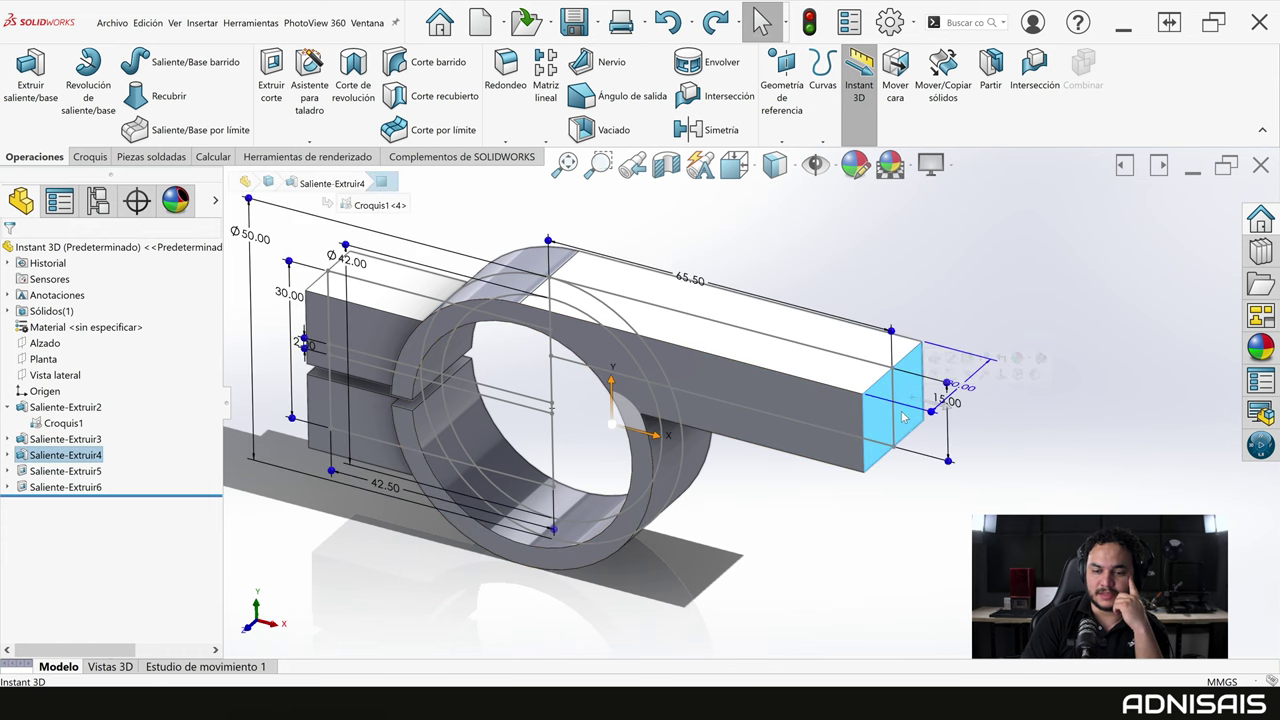
middle_drag(905, 445, 934, 399)
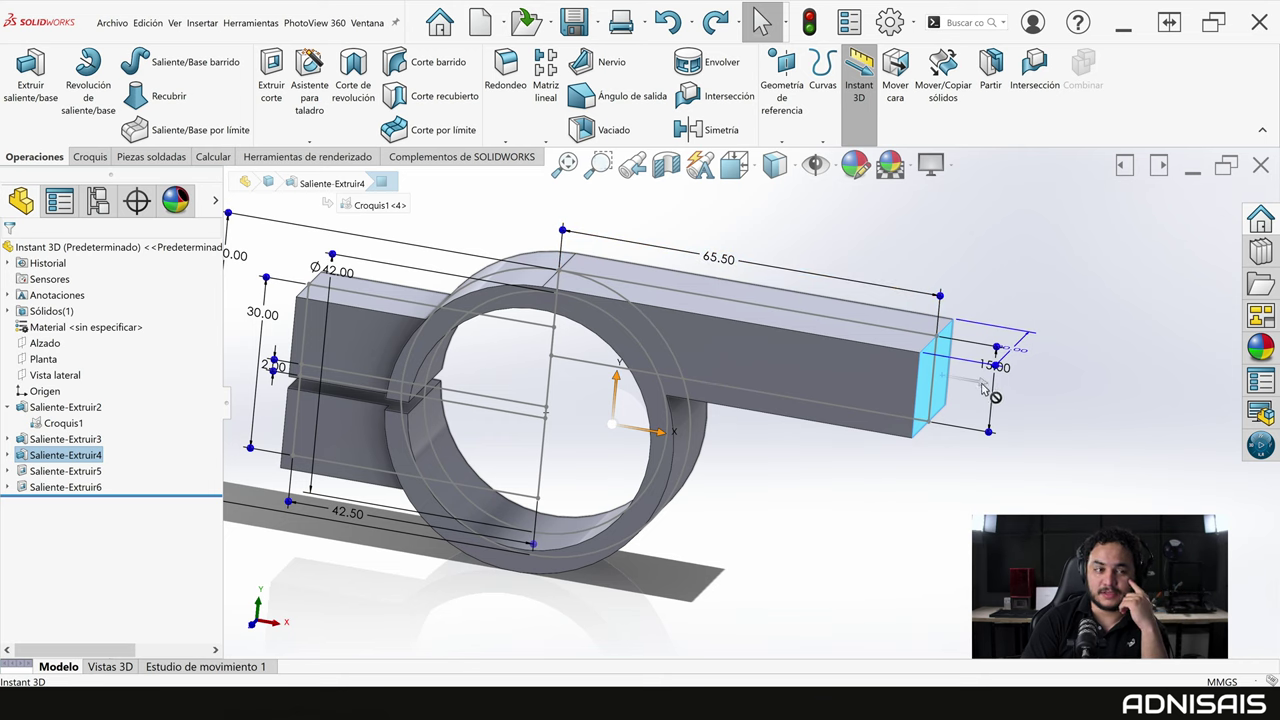
drag(983, 390, 1000, 402)
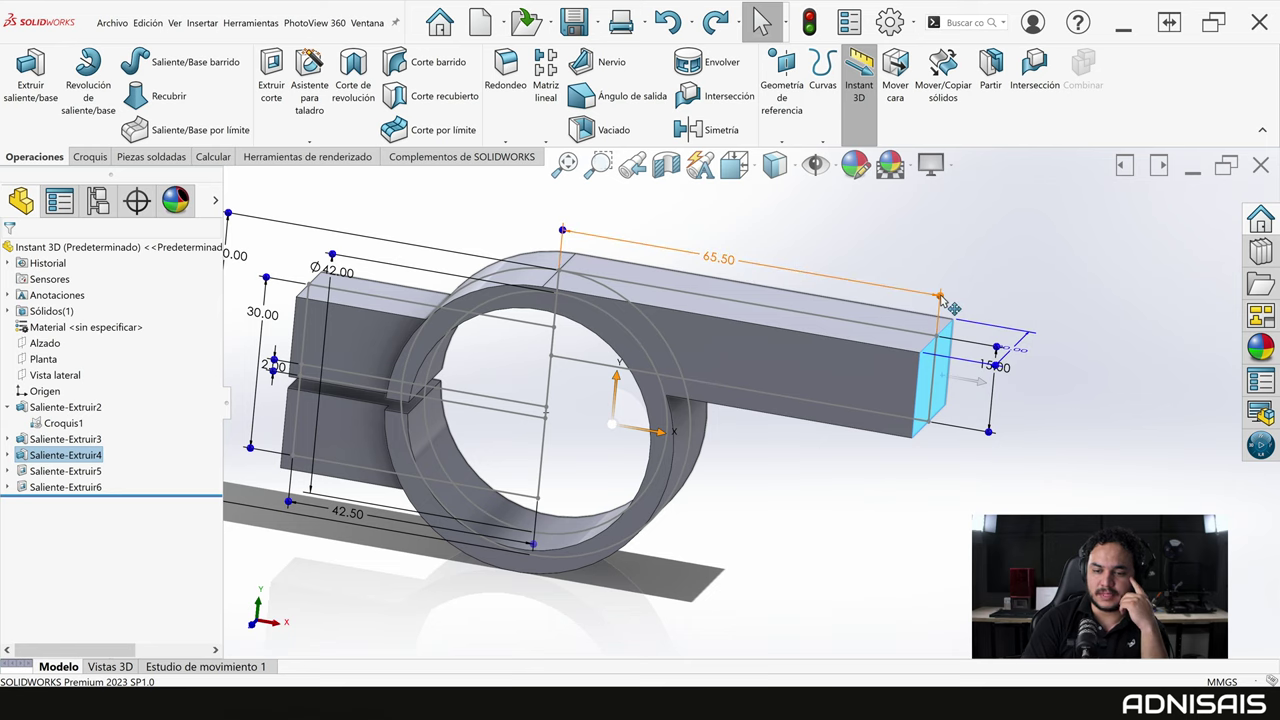
mouse_move(941, 297)
mouse_down()
mouse_move(840, 288)
mouse_move(920, 276)
mouse_up()
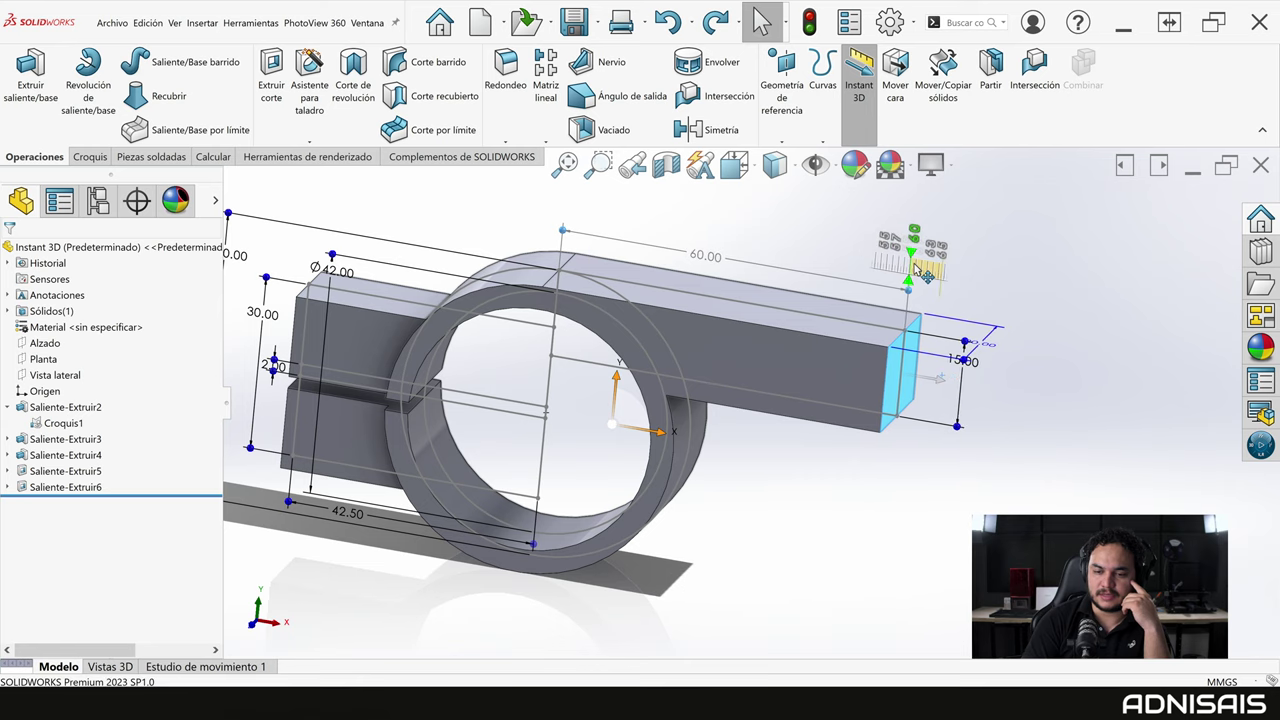
double_click(712, 256)
text(65)
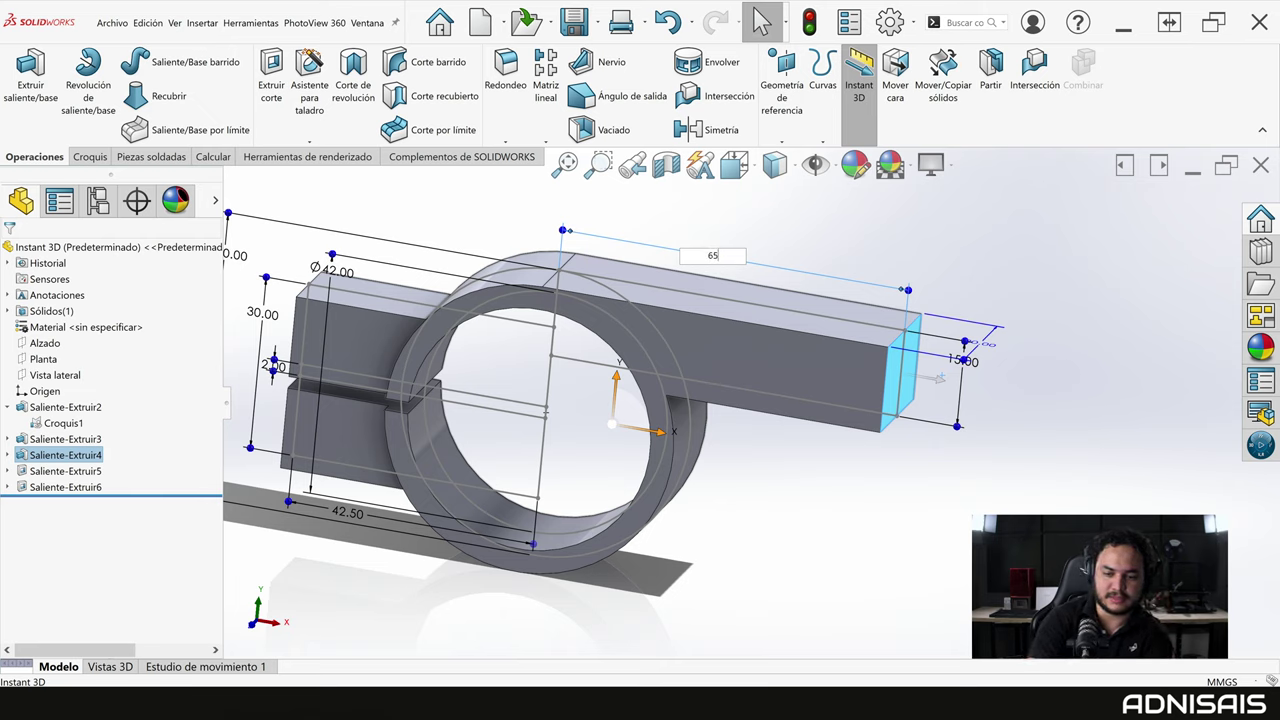
key(Return)
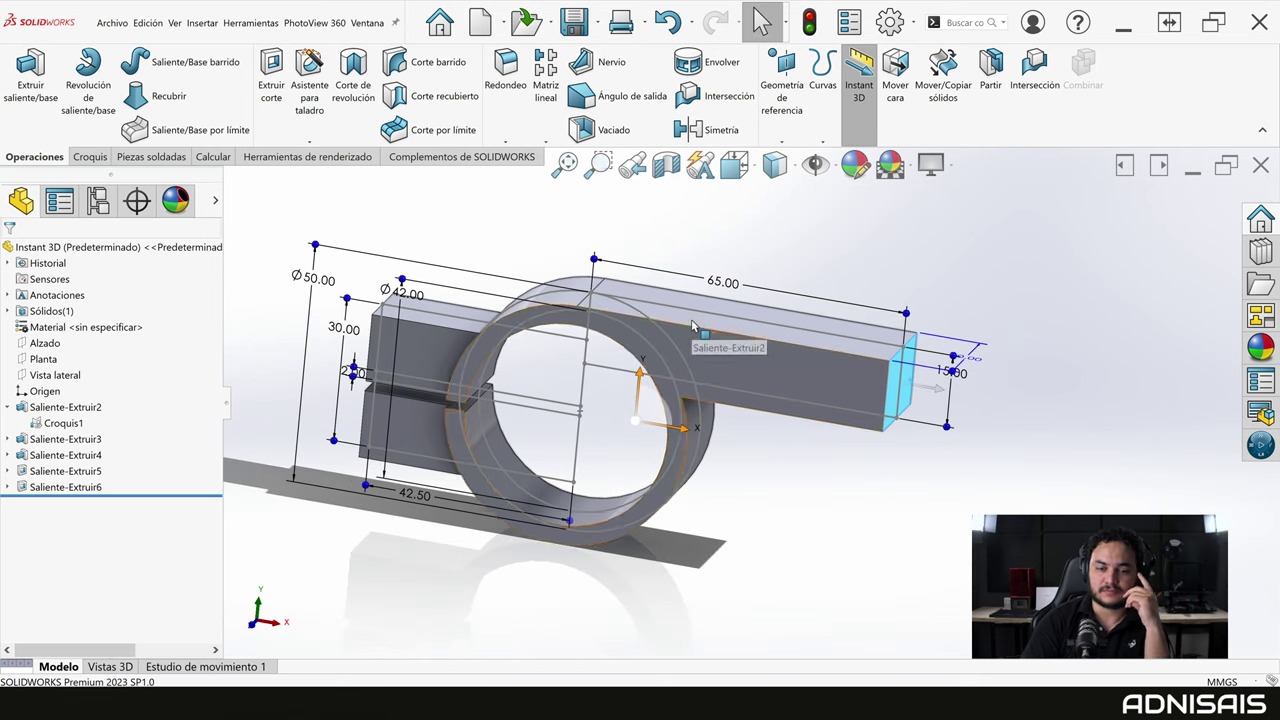
Drag the Ø42.00 inner hole diameter inward until it reads Ø38.06.
scroll(655, 346, up, 2)
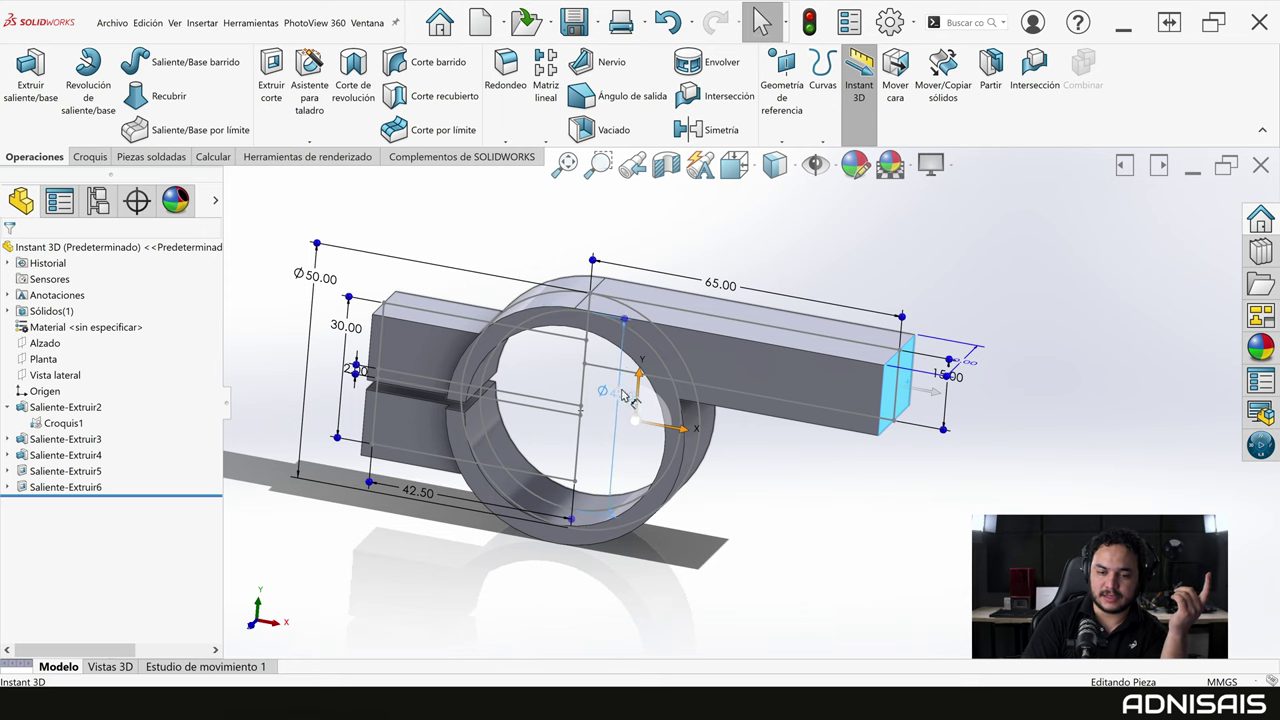
click(610, 386)
click(550, 377)
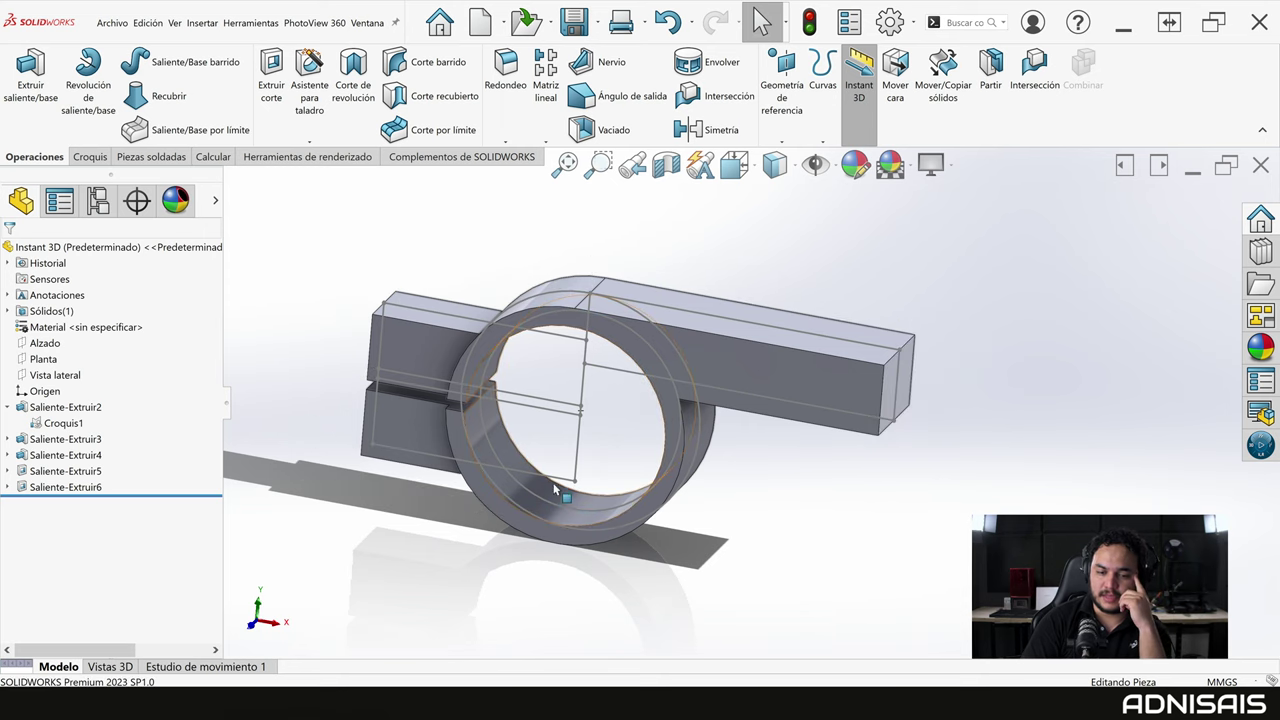
click(571, 496)
mouse_move(571, 496)
middle_down()
mouse_move(588, 457)
mouse_move(556, 476)
middle_up()
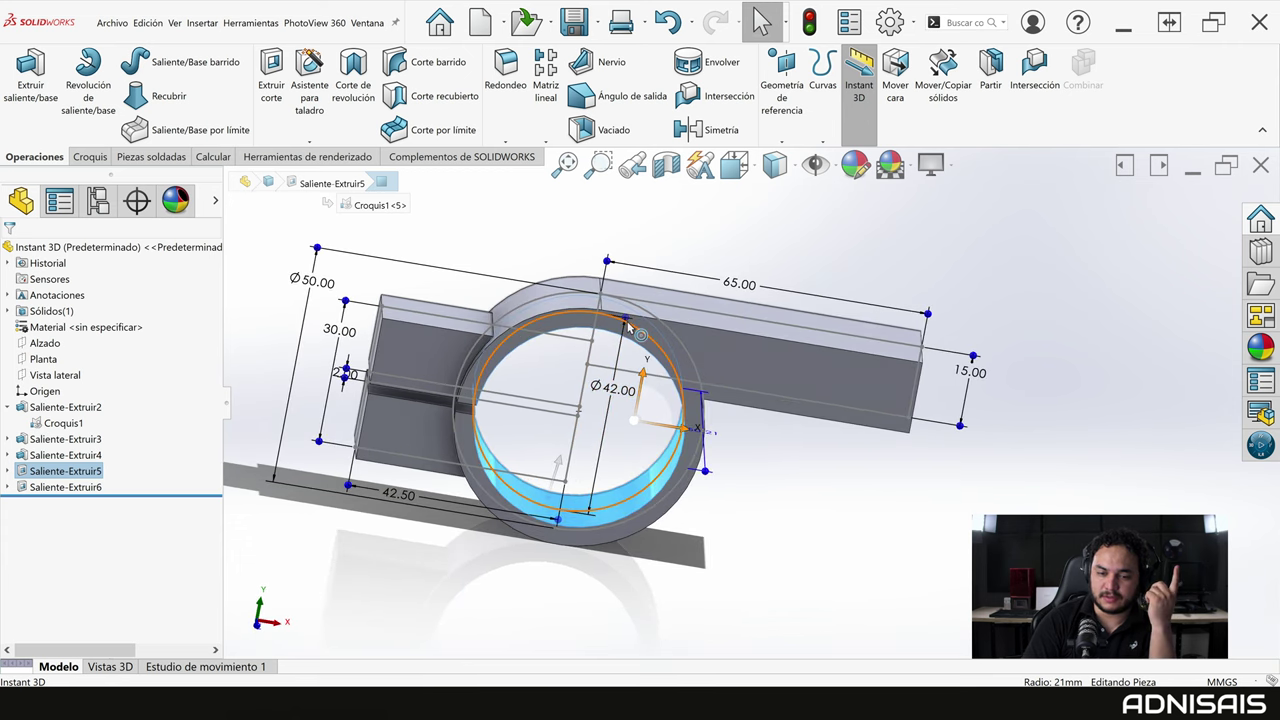
middle_drag(626, 319, 622, 316)
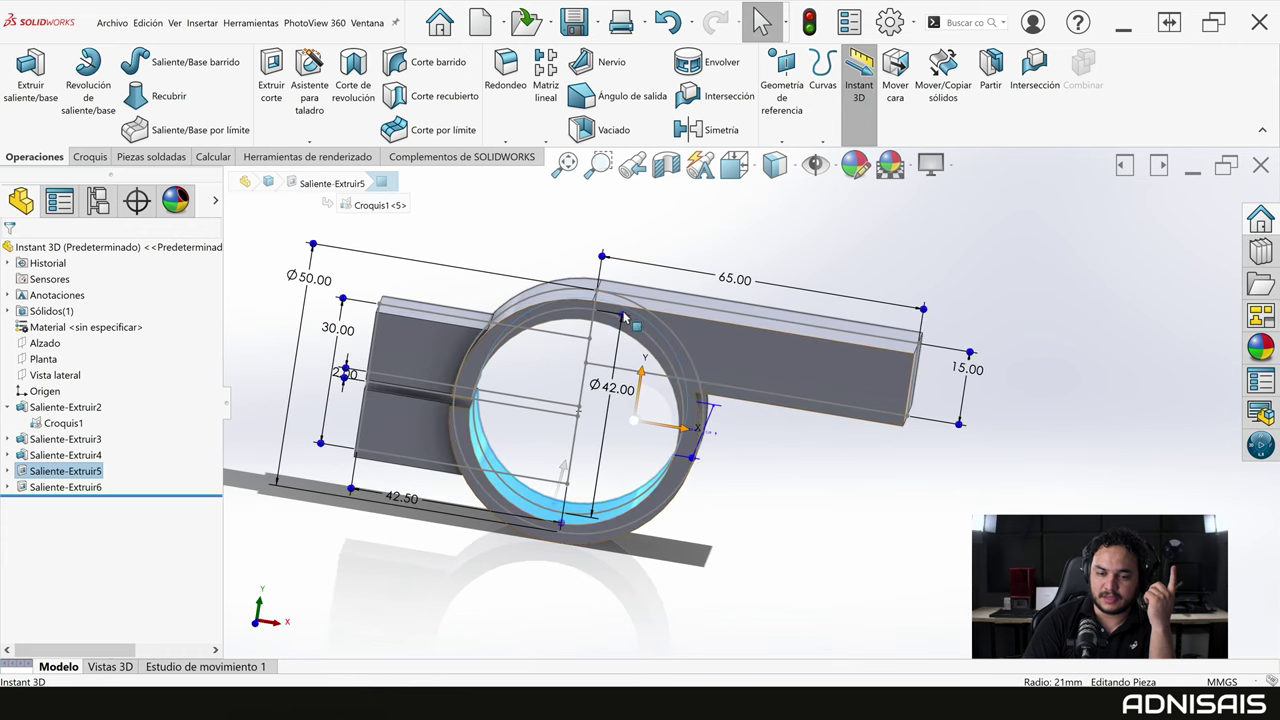
click(625, 322)
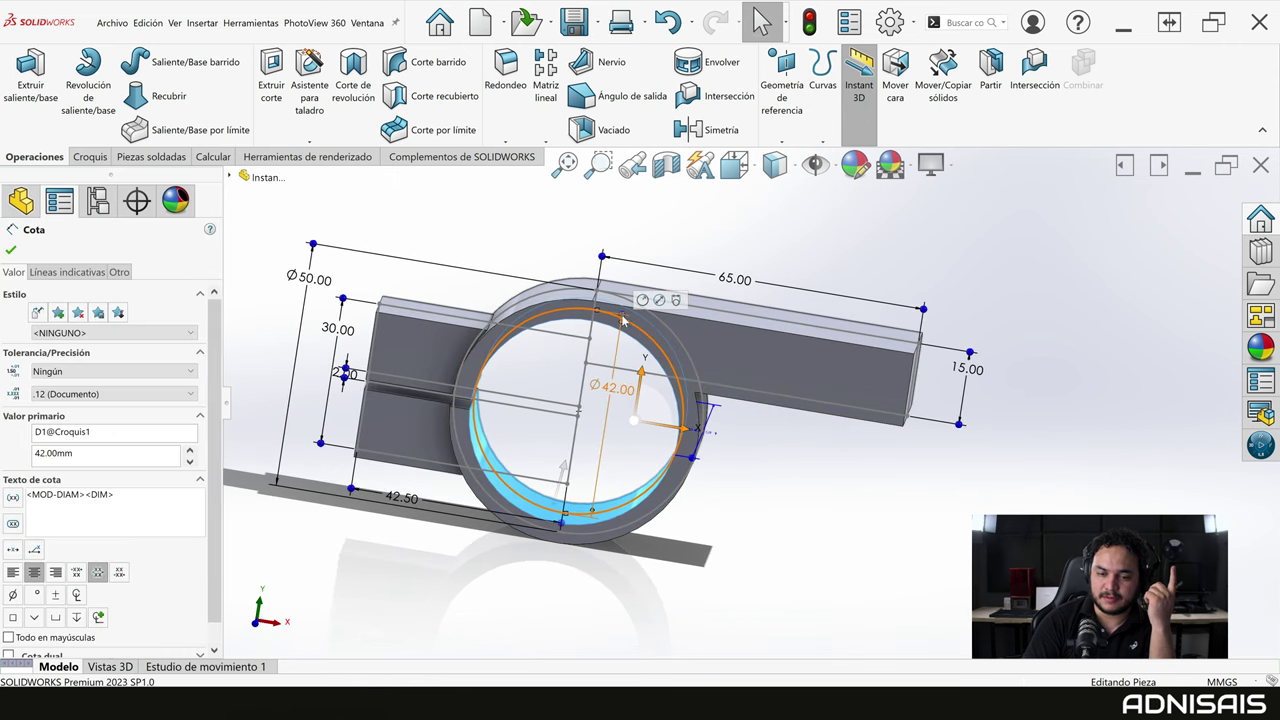
scroll(648, 333, down, 3)
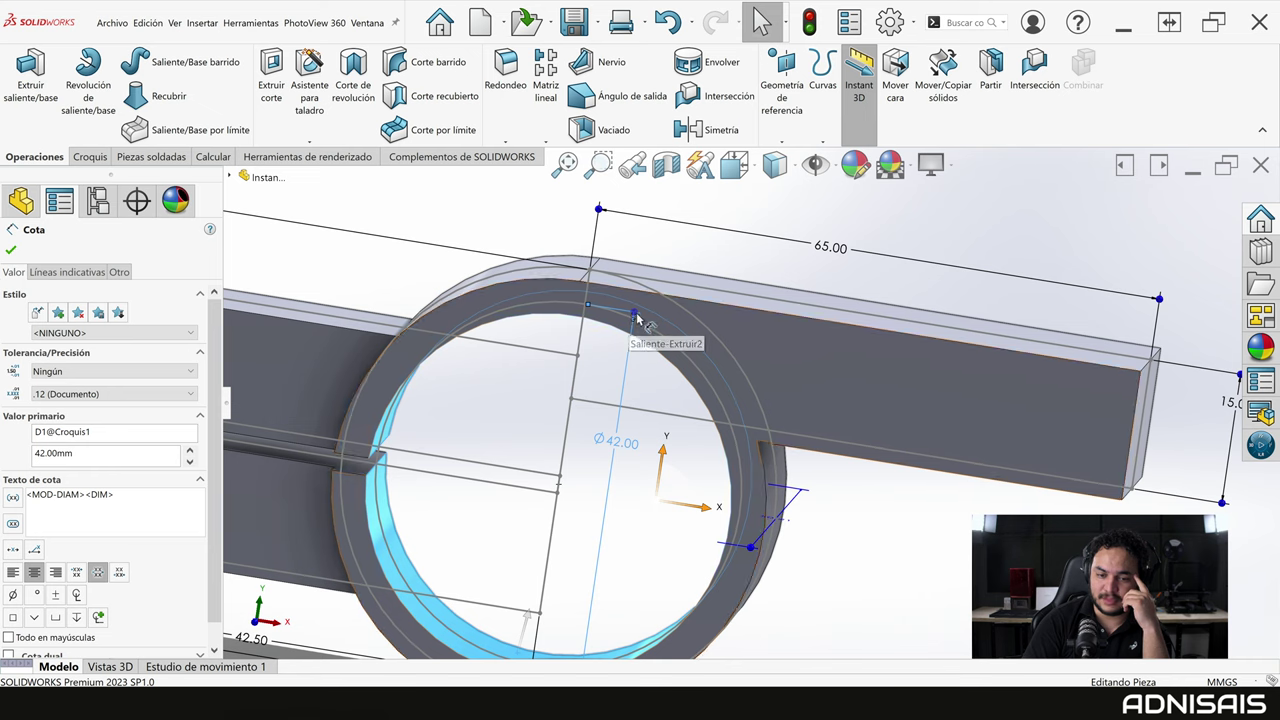
drag(635, 318, 646, 332)
scroll(646, 332, up, 3)
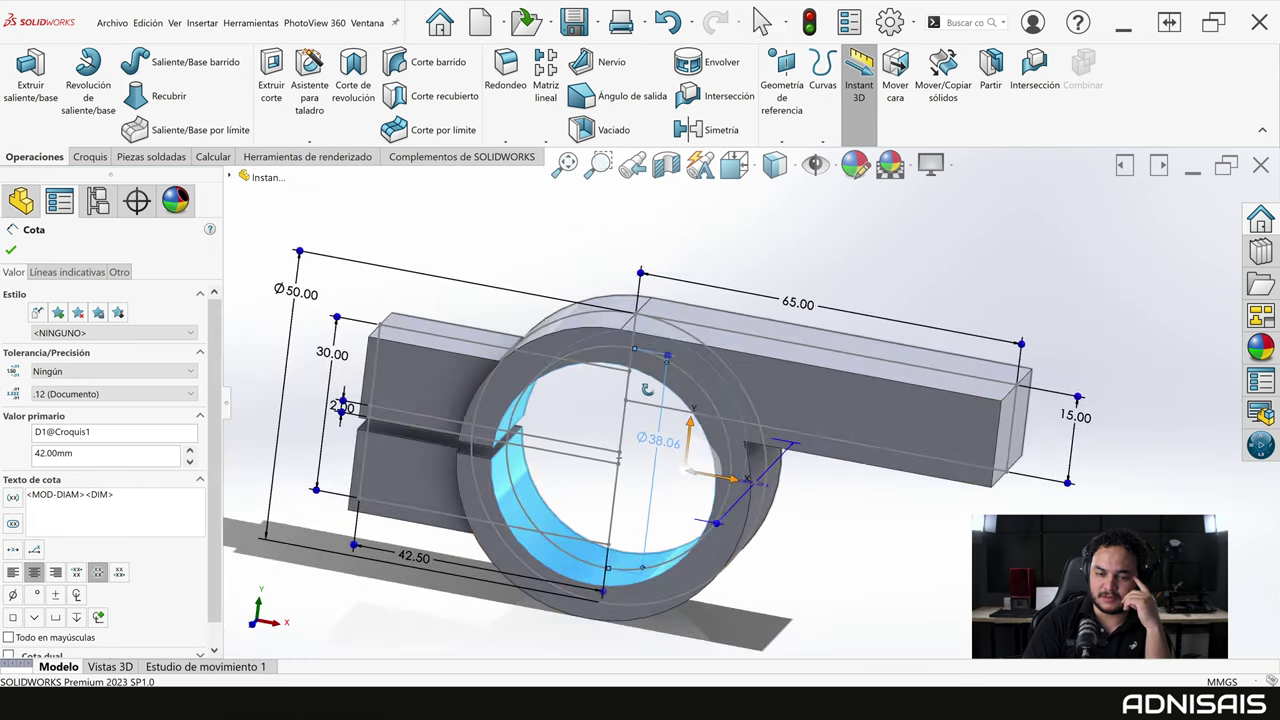
click(577, 405)
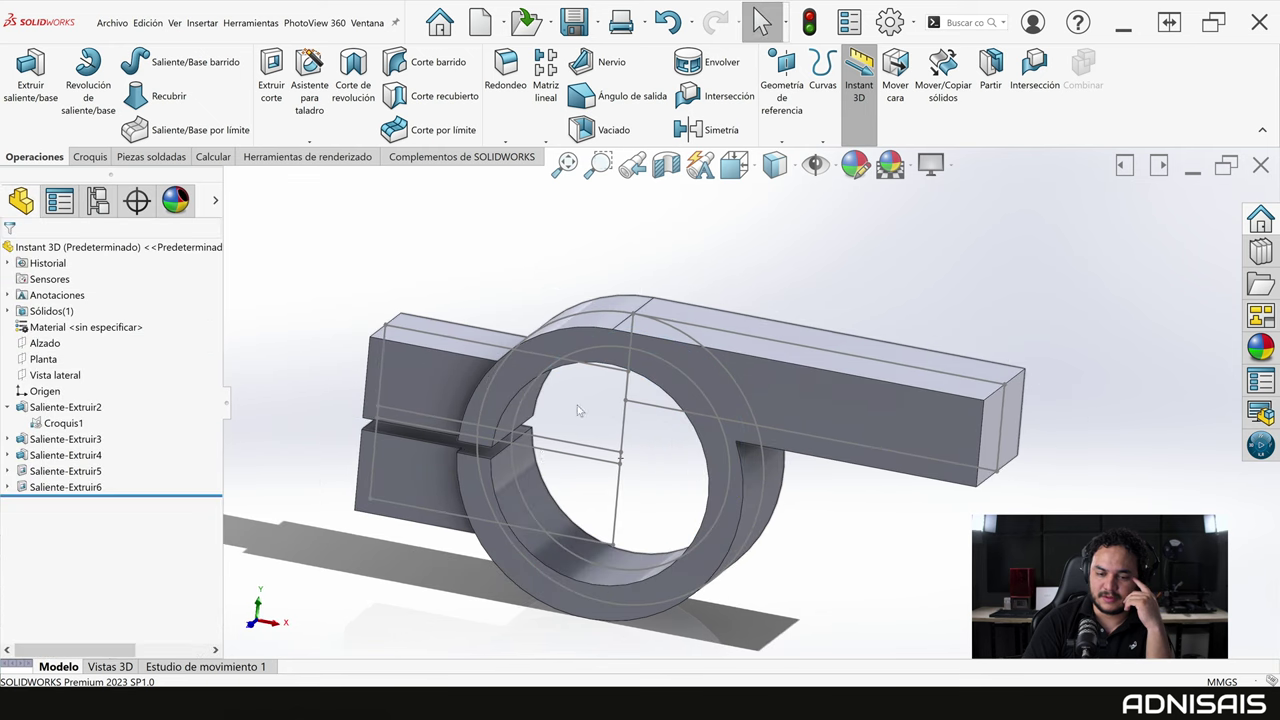
click(540, 480)
Edit the base sketch with Instant 2D and set the bar length dimension to 70 mm.
click(565, 455)
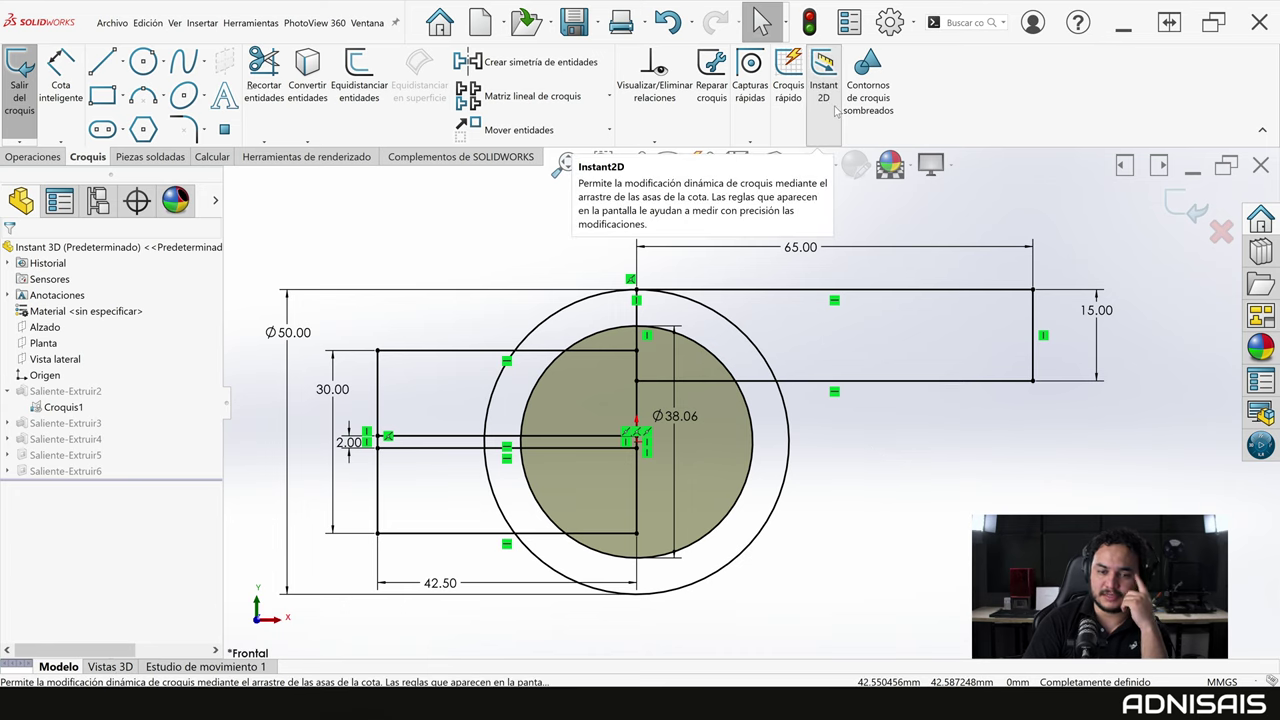
click(834, 100)
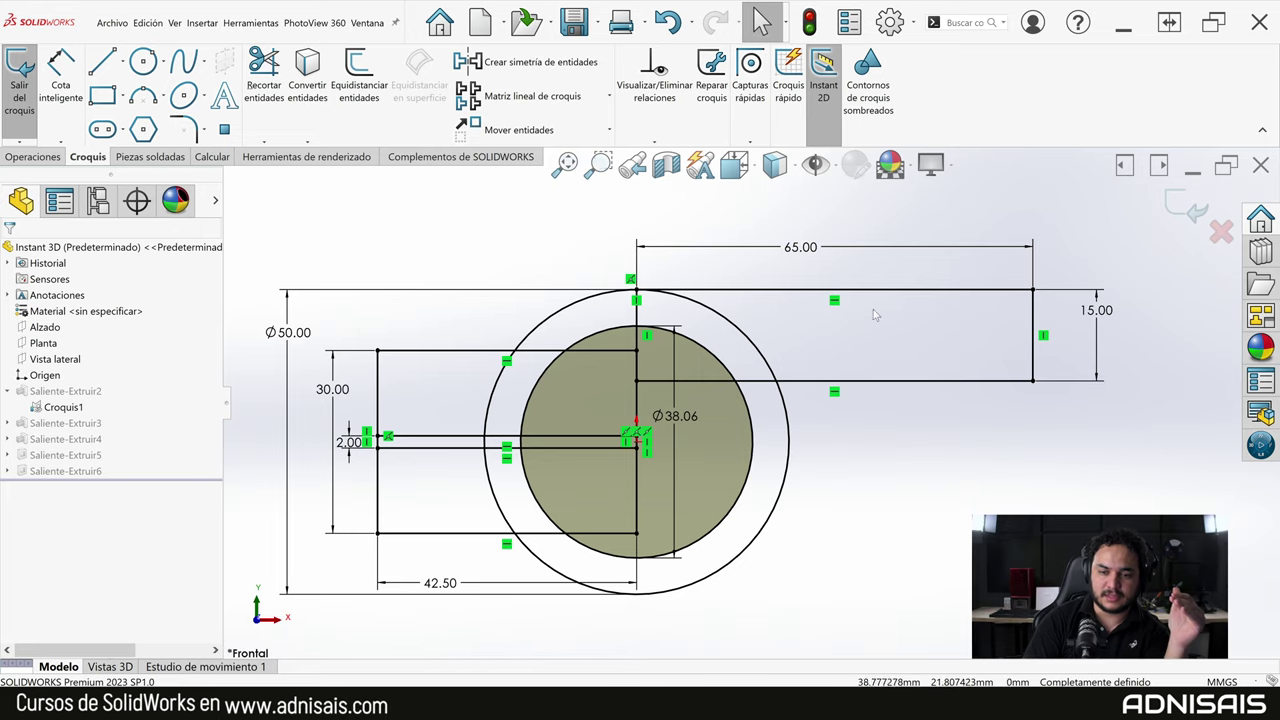
click(848, 252)
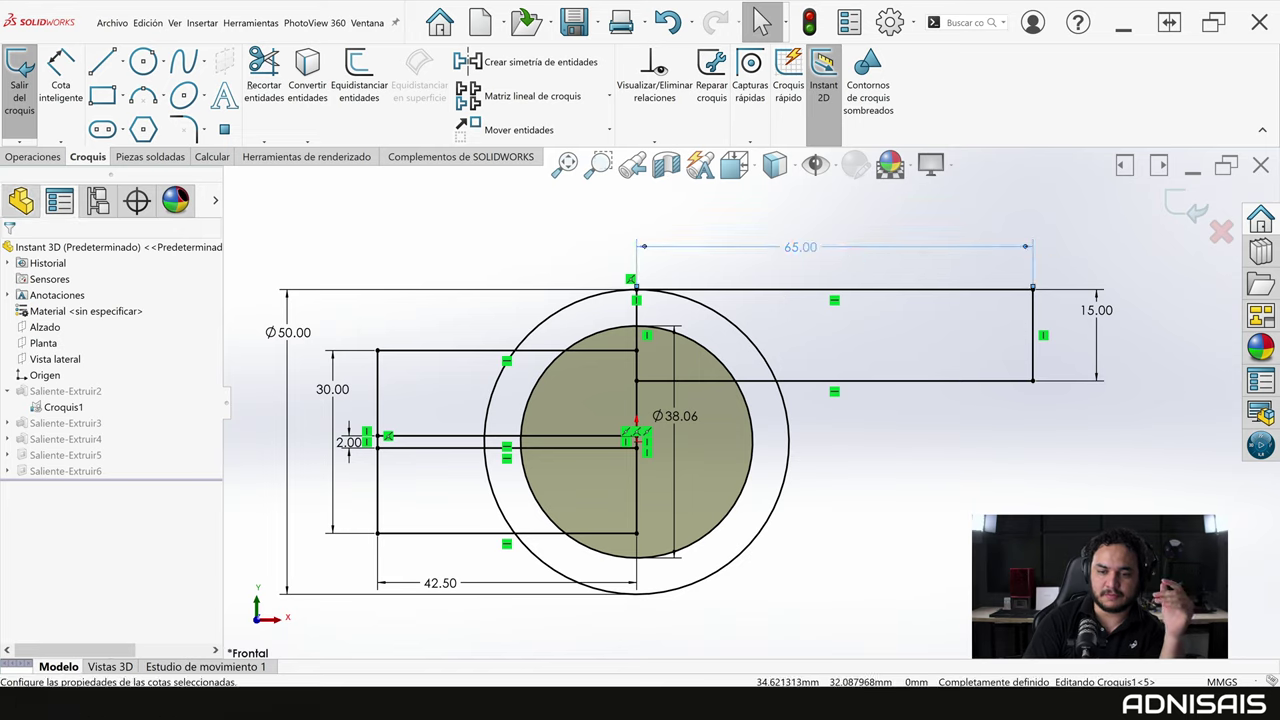
mouse_move(1033, 247)
mouse_down()
mouse_move(1000, 242)
mouse_move(1001, 230)
mouse_up()
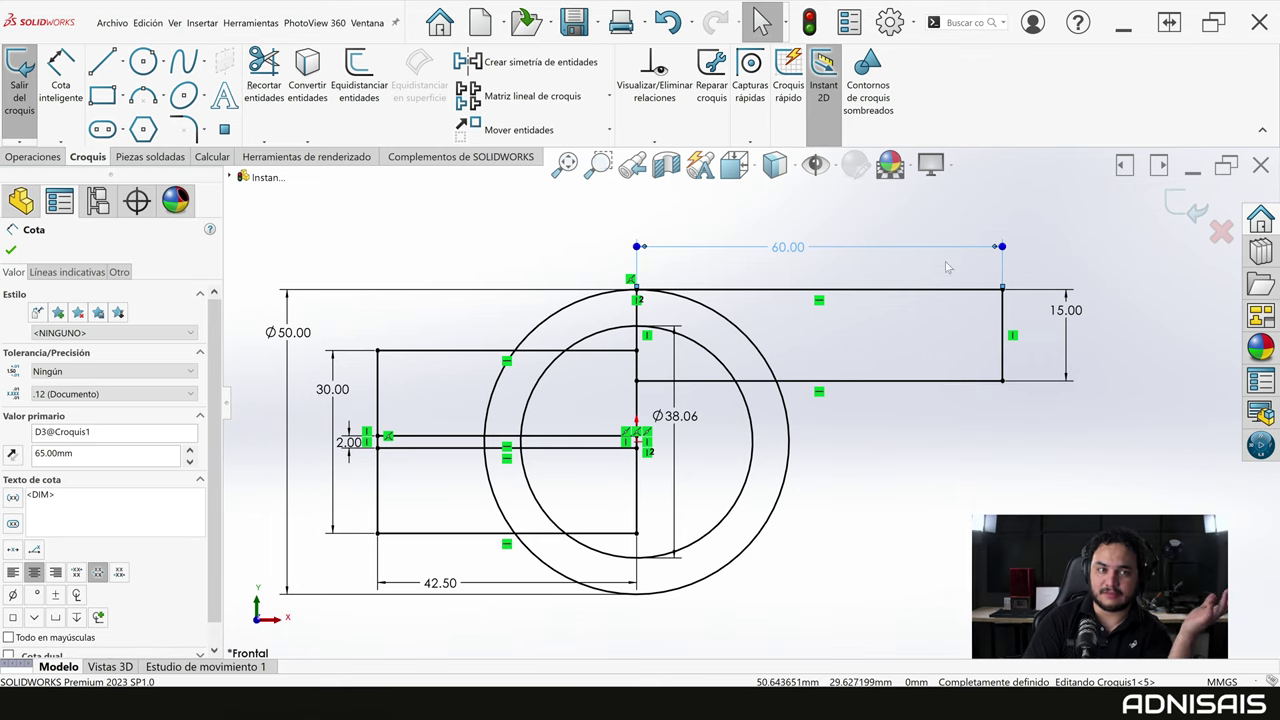
click(830, 273)
double_click(796, 247)
text(70)
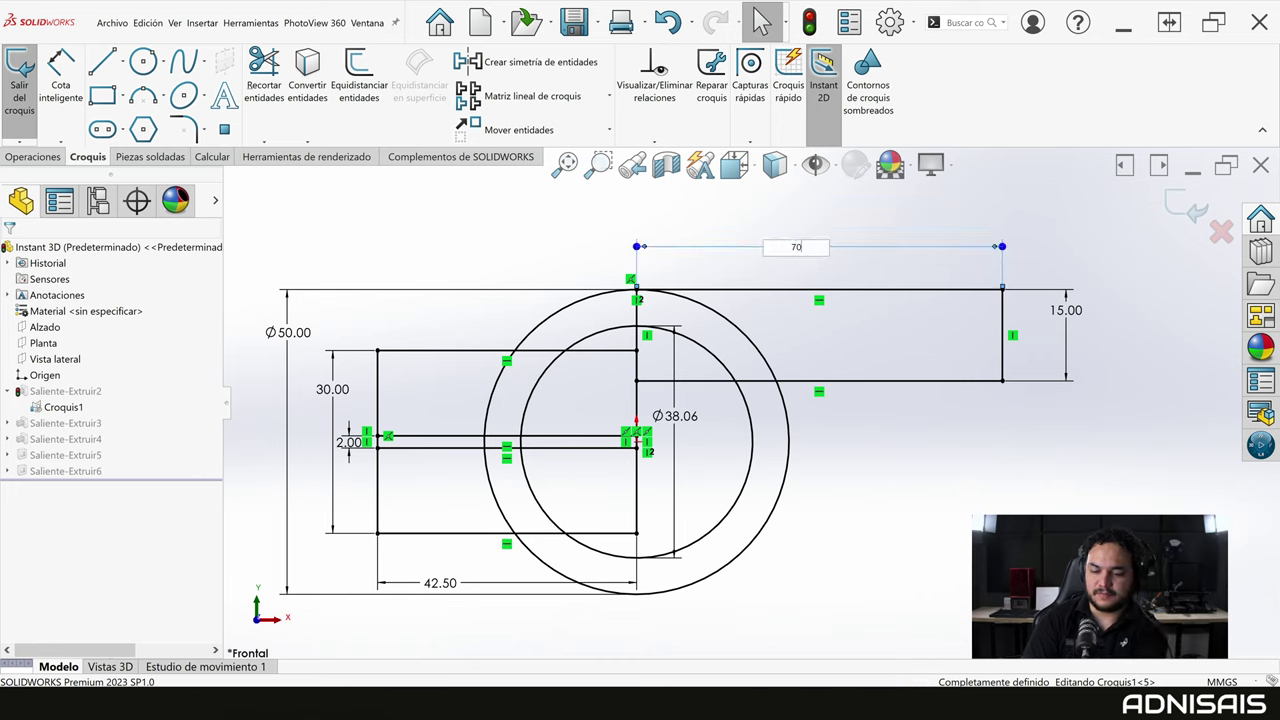
key(Return)
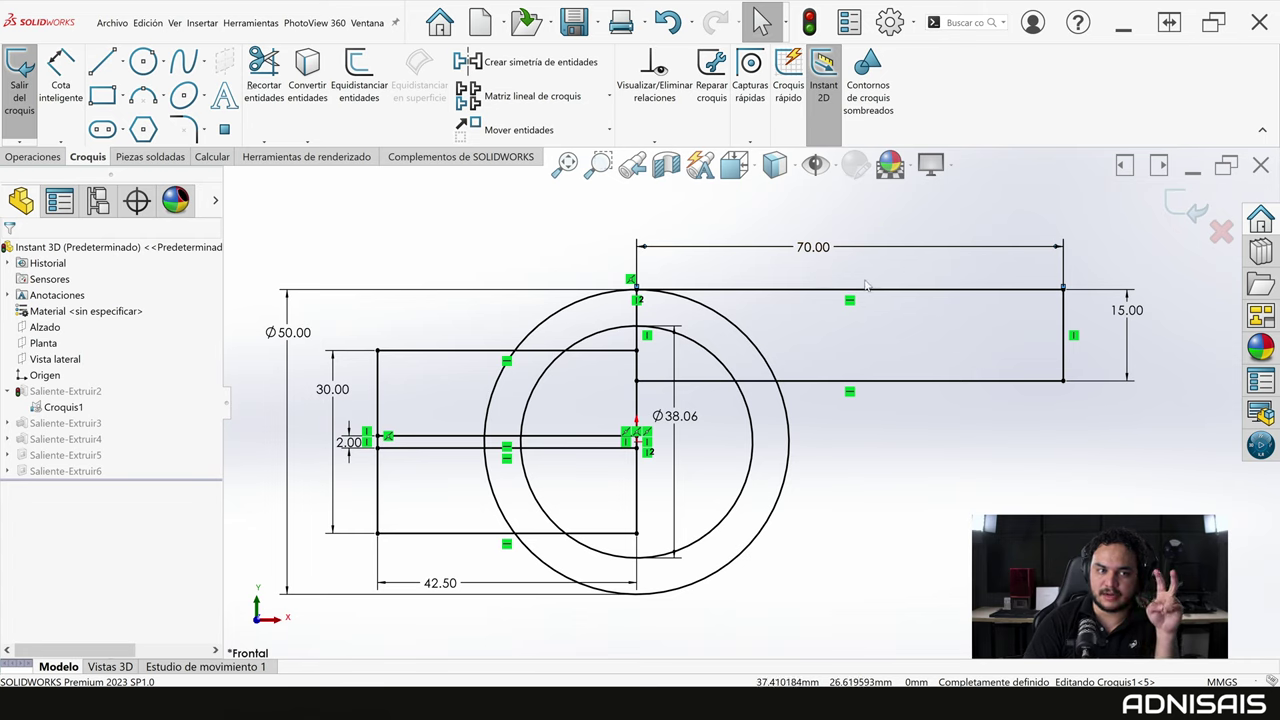
click(688, 418)
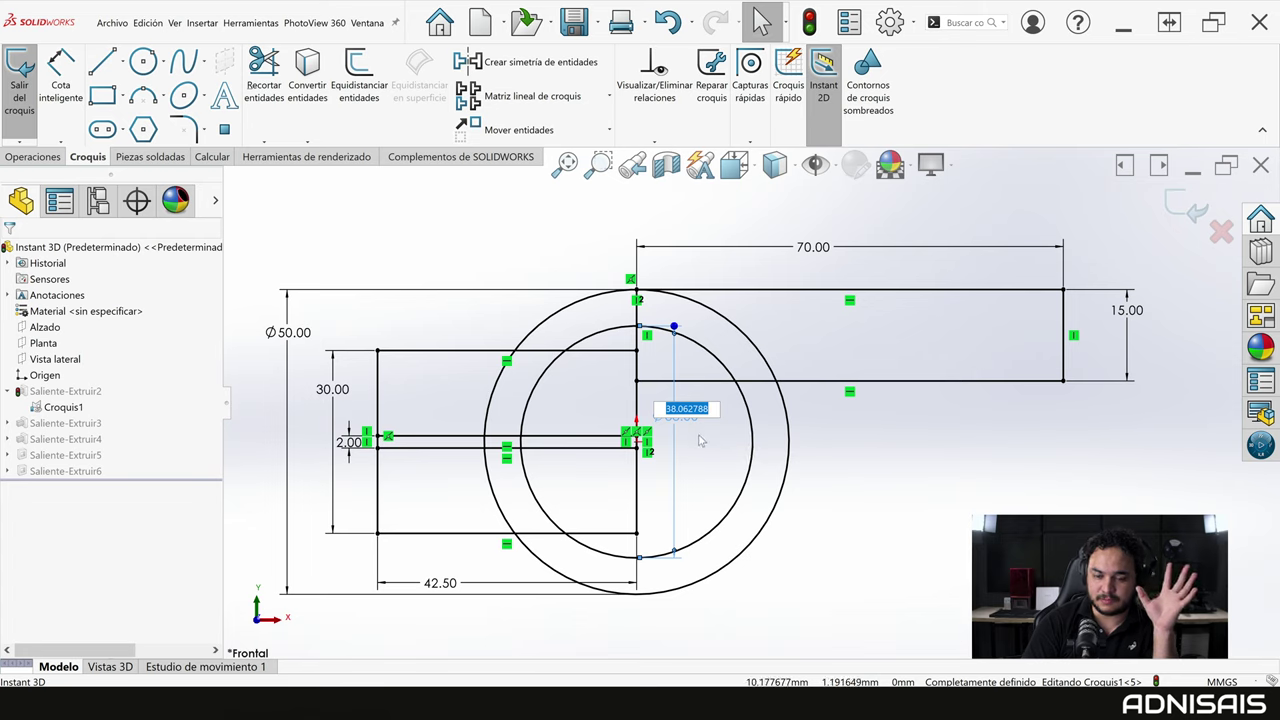
Try clearing the hole diameter value and dismiss the invalid-value warning.
key(Return)
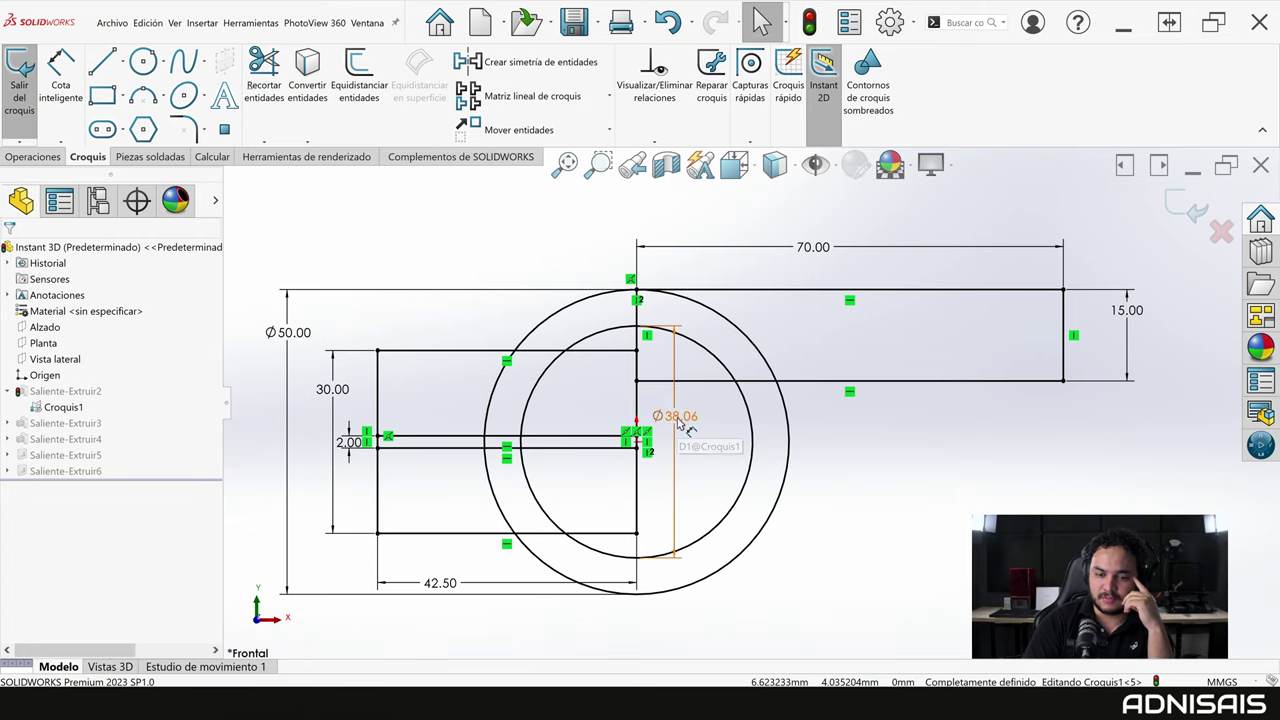
double_click(680, 420)
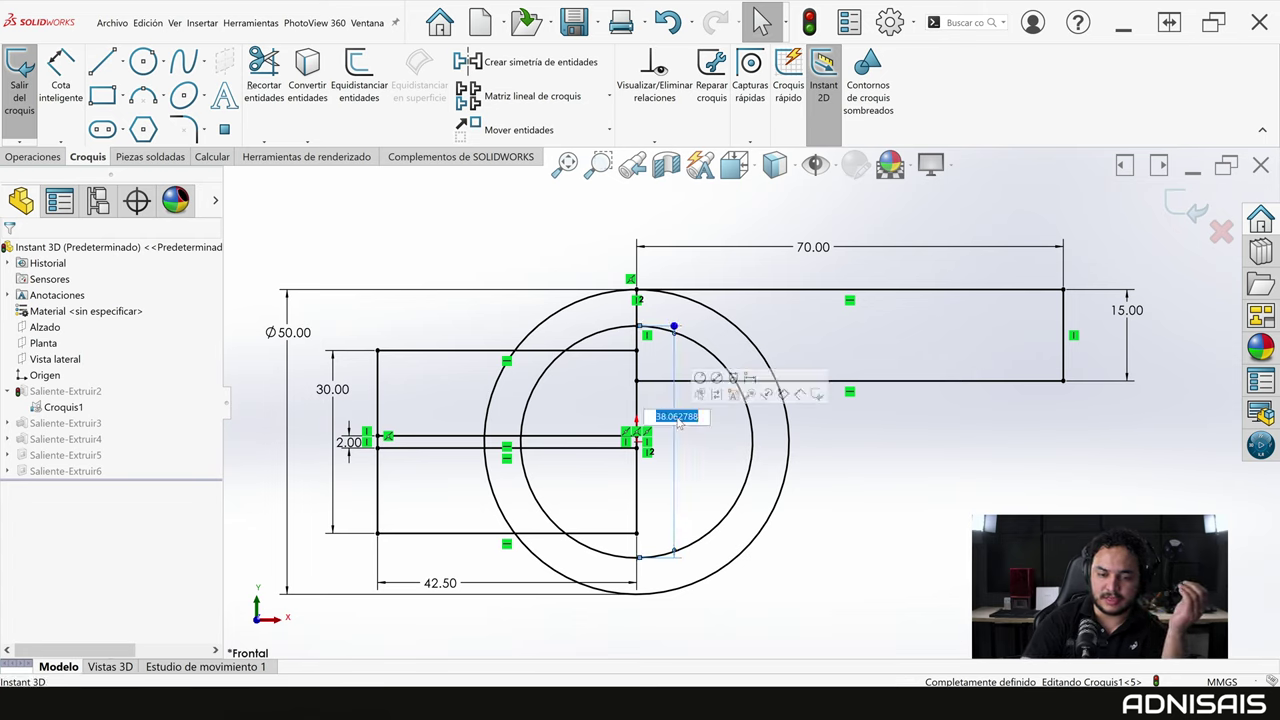
key(BackSpace)
key(Return)
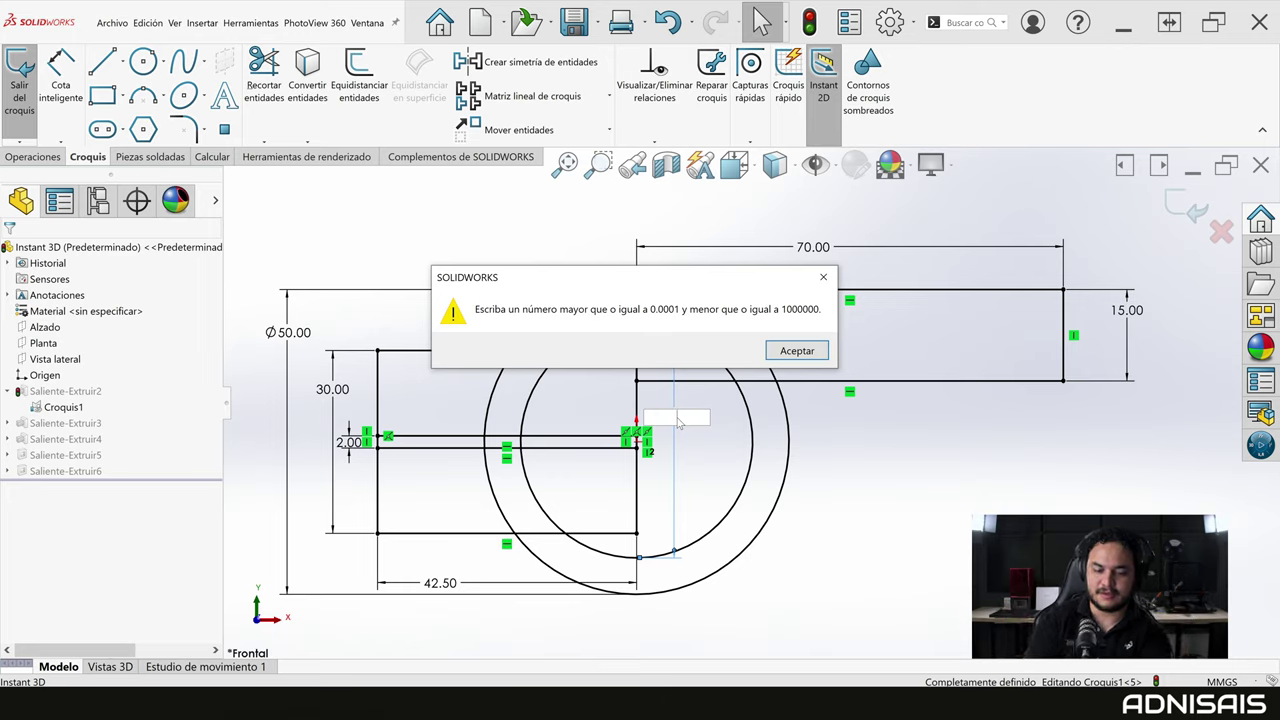
key(Return)
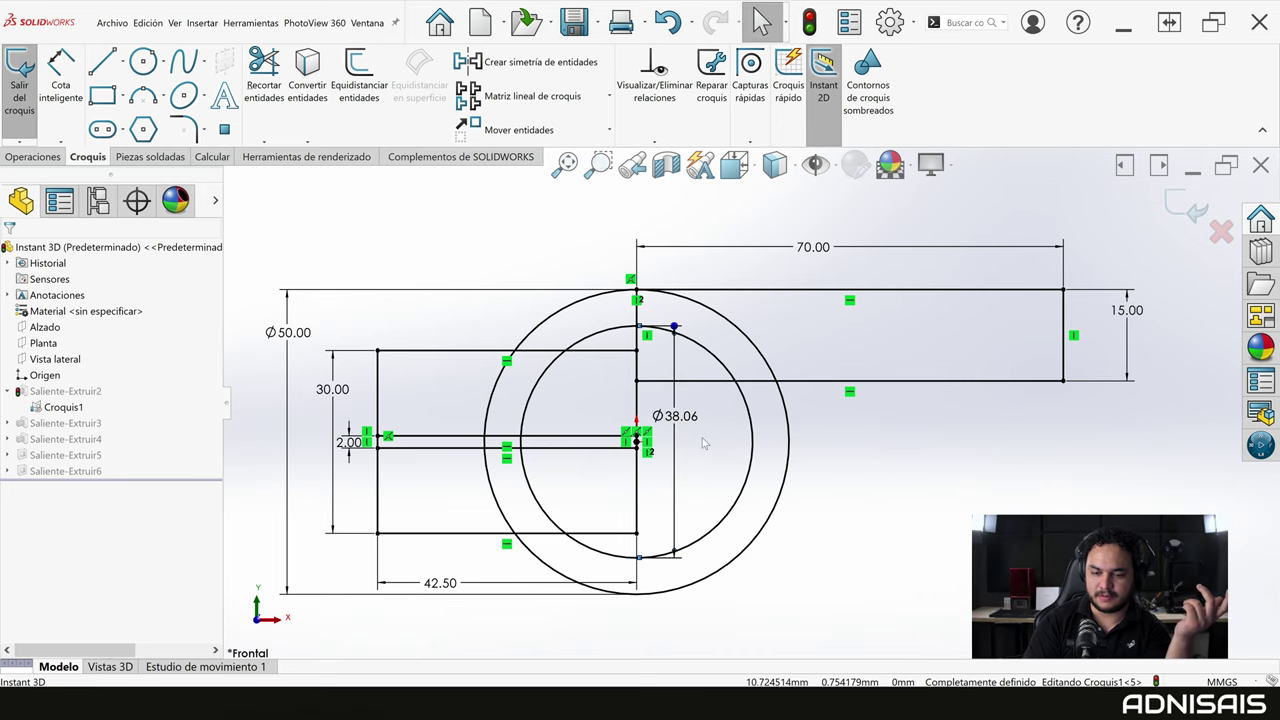
Delete the Ø38.06 diameter dimension and exit the sketch to rebuild the part.
click(676, 450)
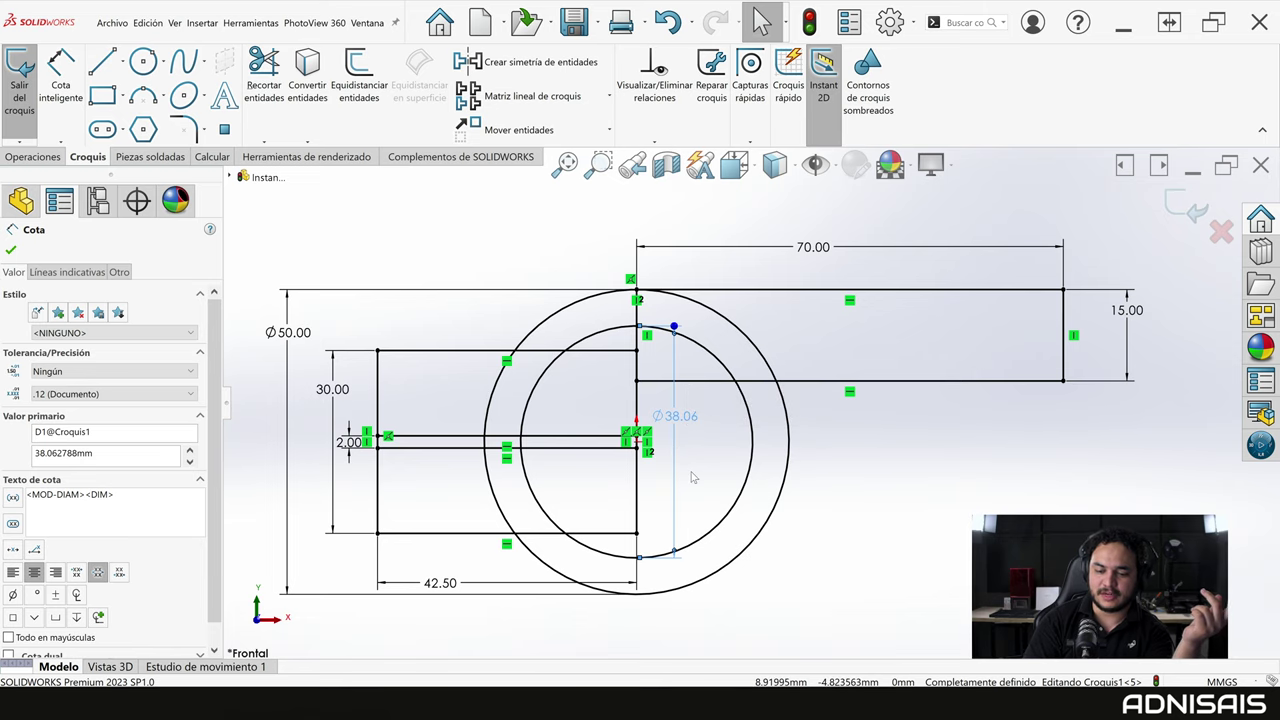
key(Delete)
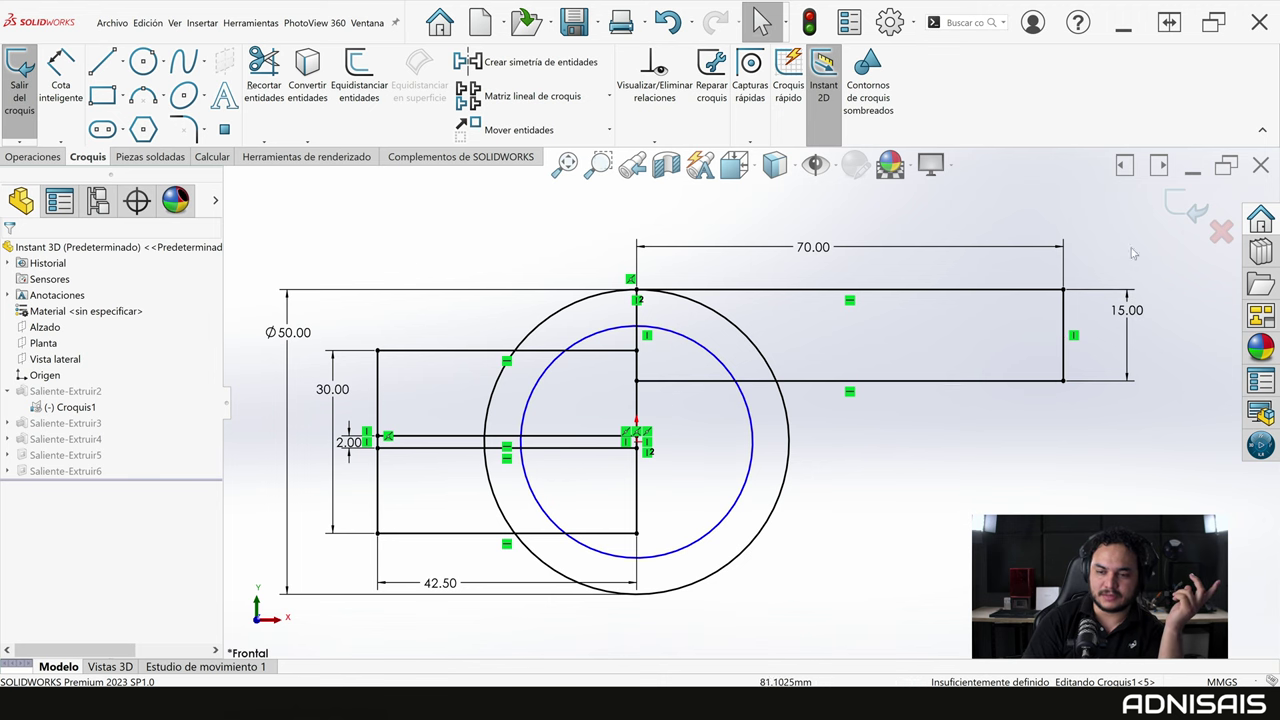
click(1188, 207)
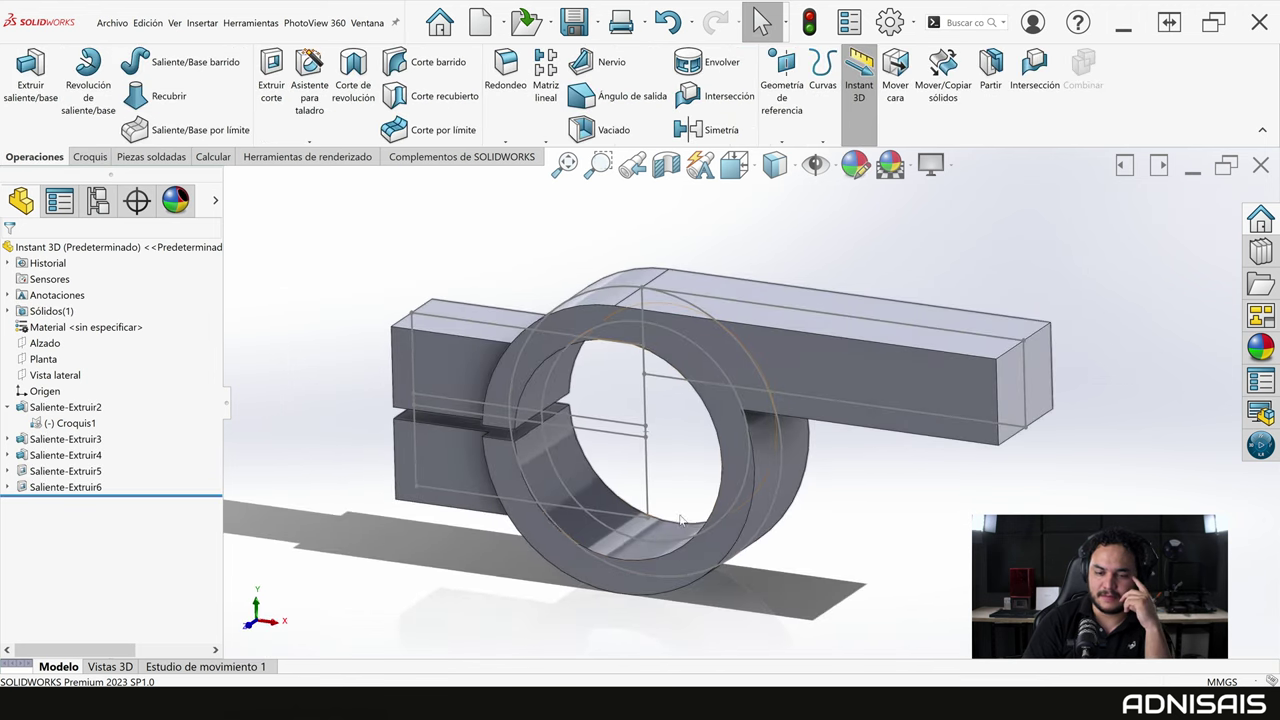
Resize the ring's inner bore by dragging its cylindrical face's Instant 3D arrow.
click(665, 528)
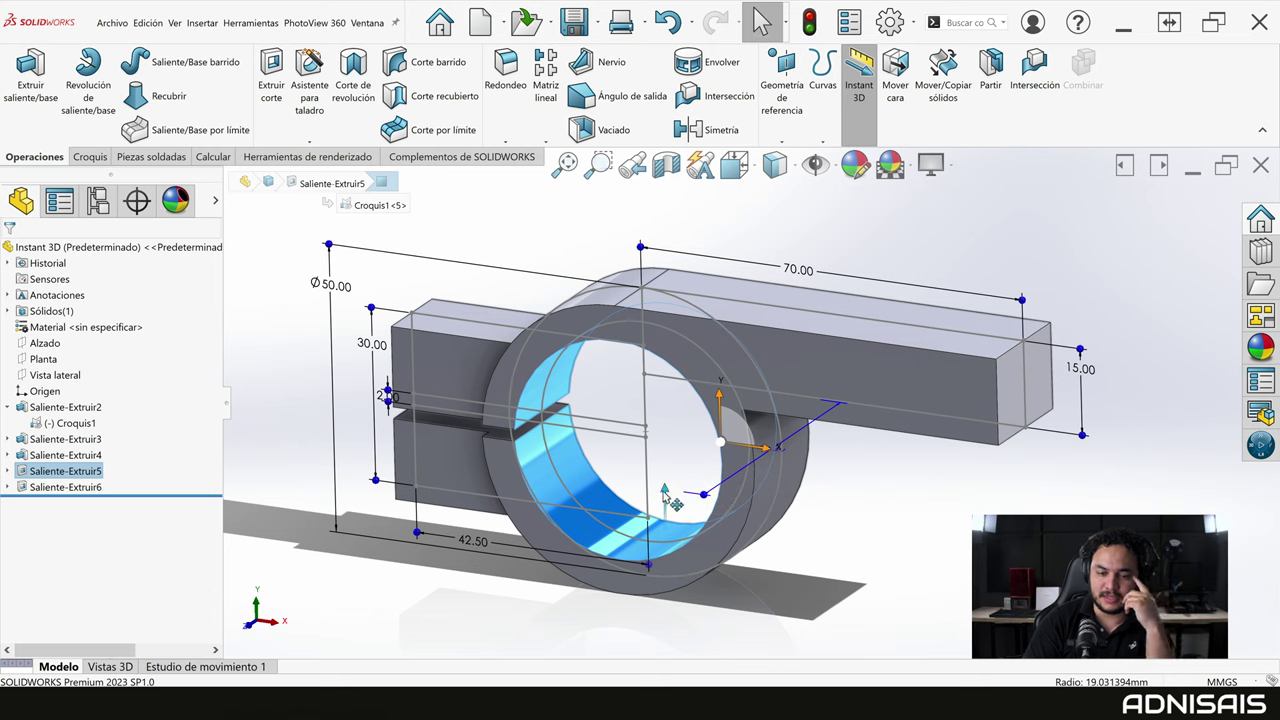
mouse_move(670, 494)
mouse_down()
mouse_move(670, 480)
mouse_move(666, 500)
mouse_up()
mouse_move(740, 505)
middle_down()
mouse_move(790, 510)
mouse_move(803, 404)
middle_up()
key(Escape)
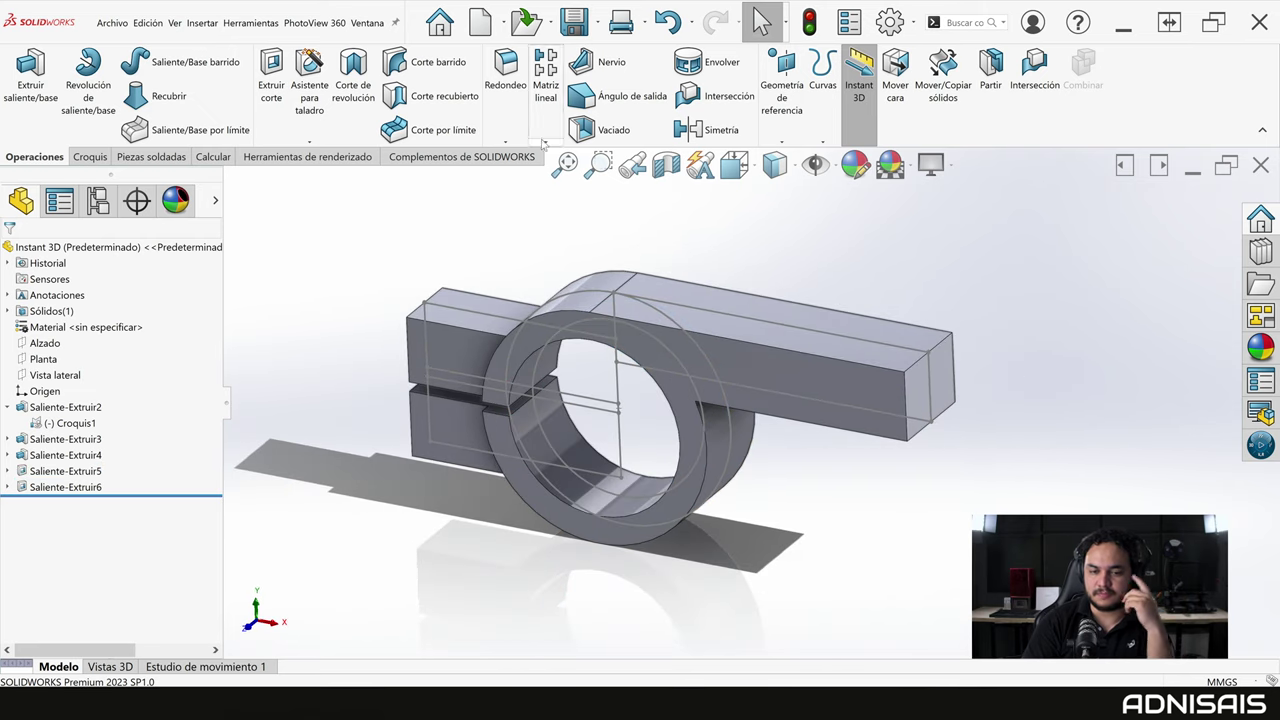
Add a 10 mm fillet to the two end edges of the mouthpiece bar.
click(505, 68)
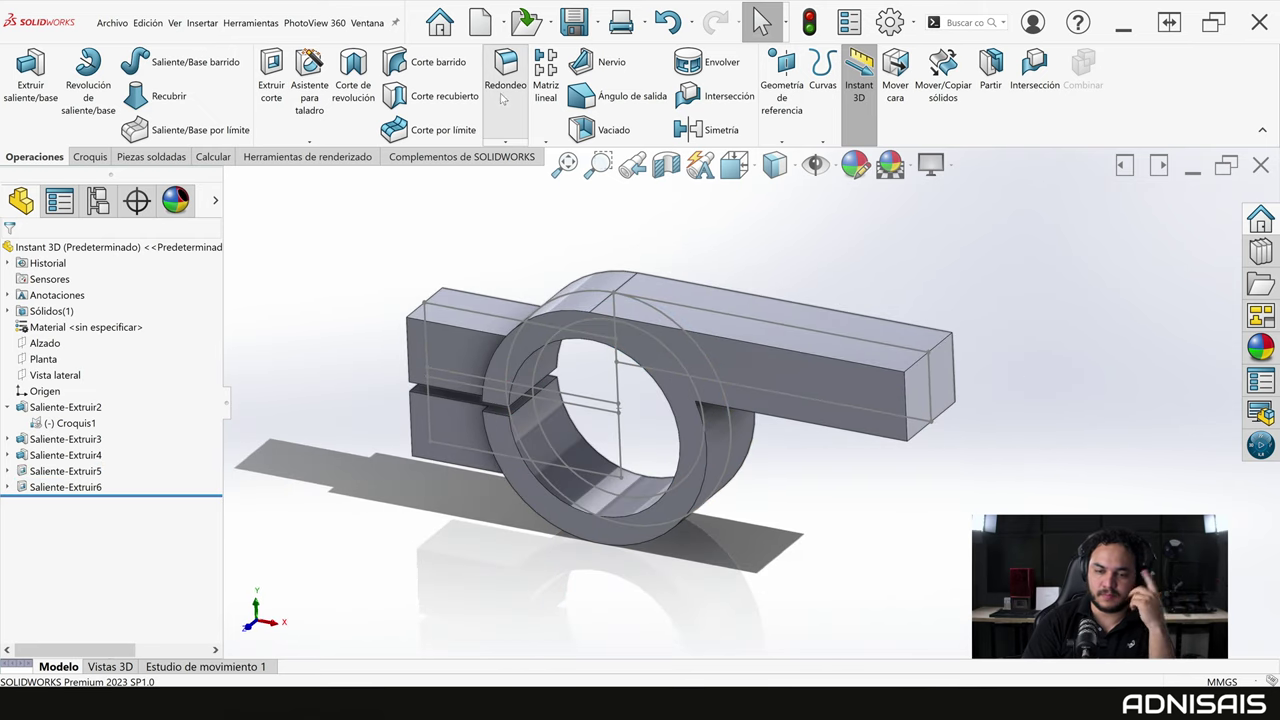
click(904, 384)
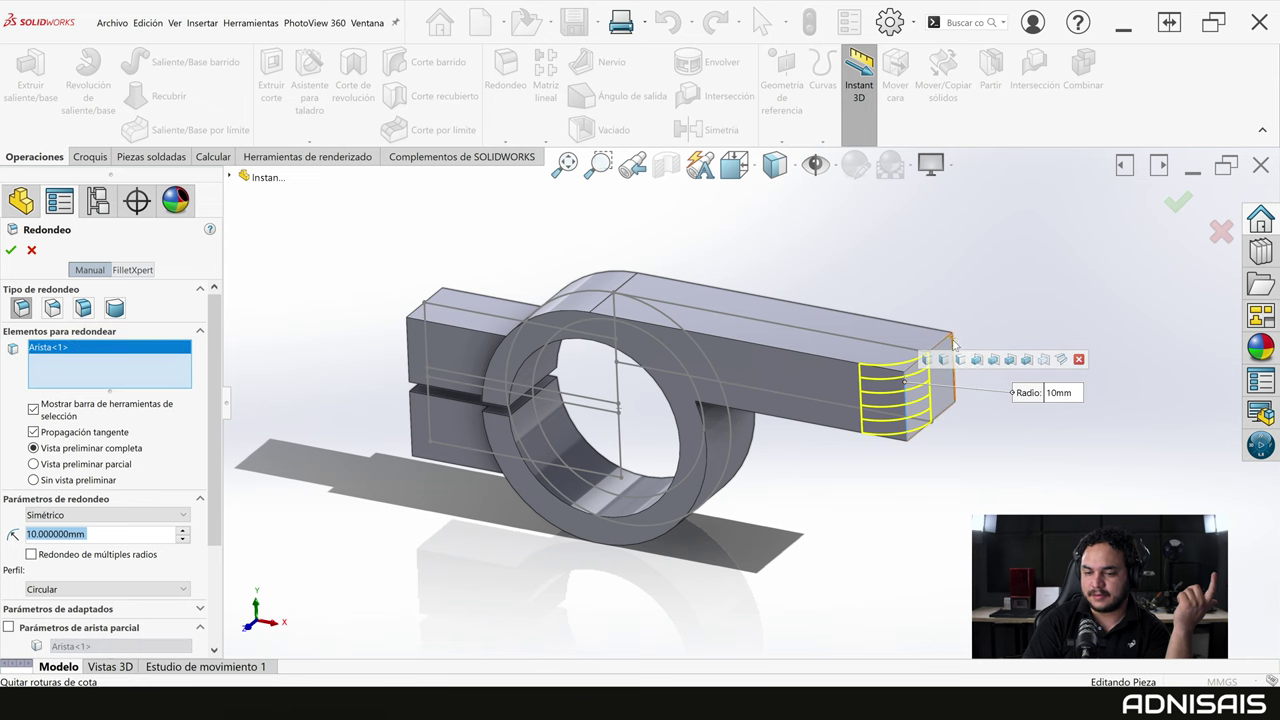
click(953, 348)
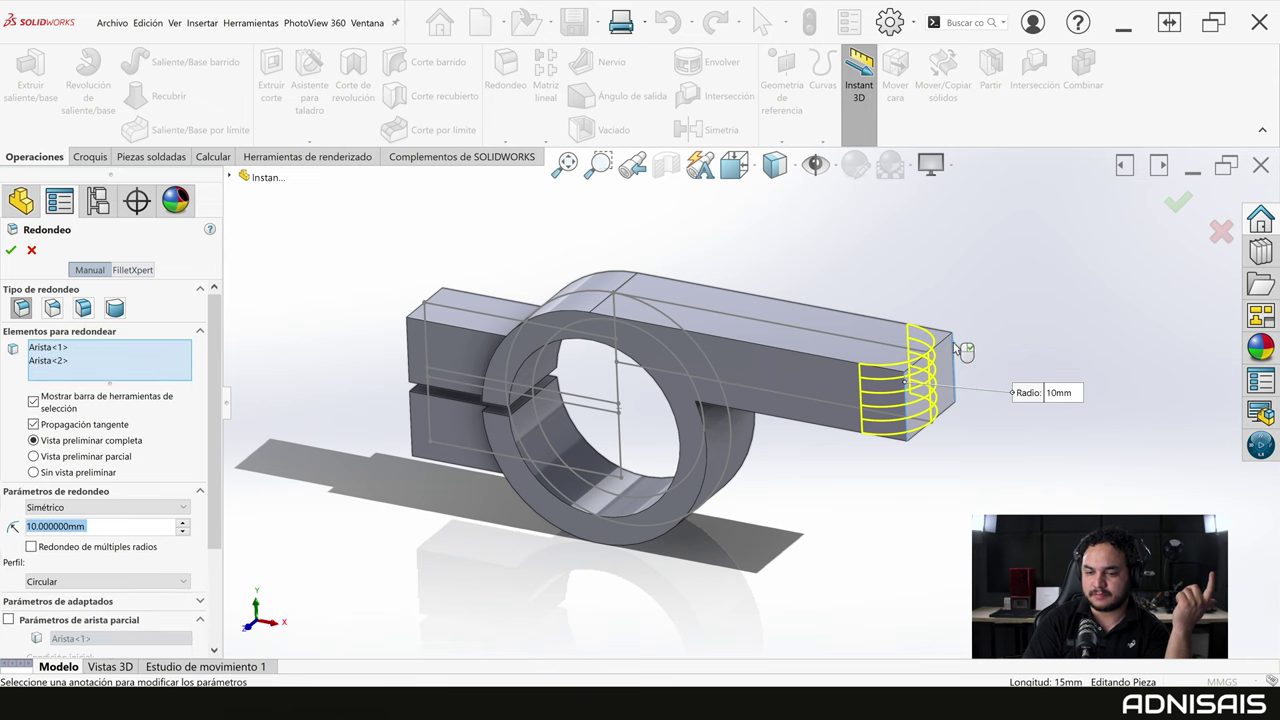
key(Return)
Drag the Redondeo1 fillet to about 10.1 mm, then set its radius to exactly 10 mm.
middle_drag(953, 348, 1008, 323)
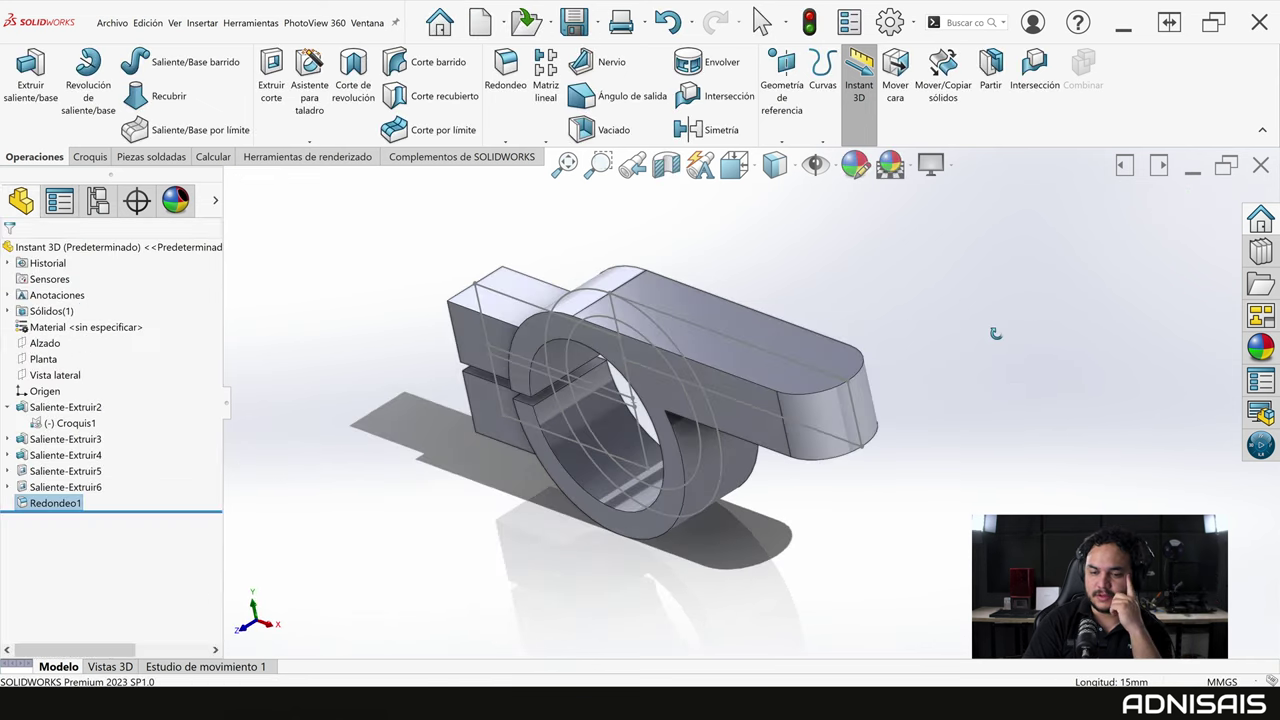
scroll(892, 448, down, 3)
click(820, 406)
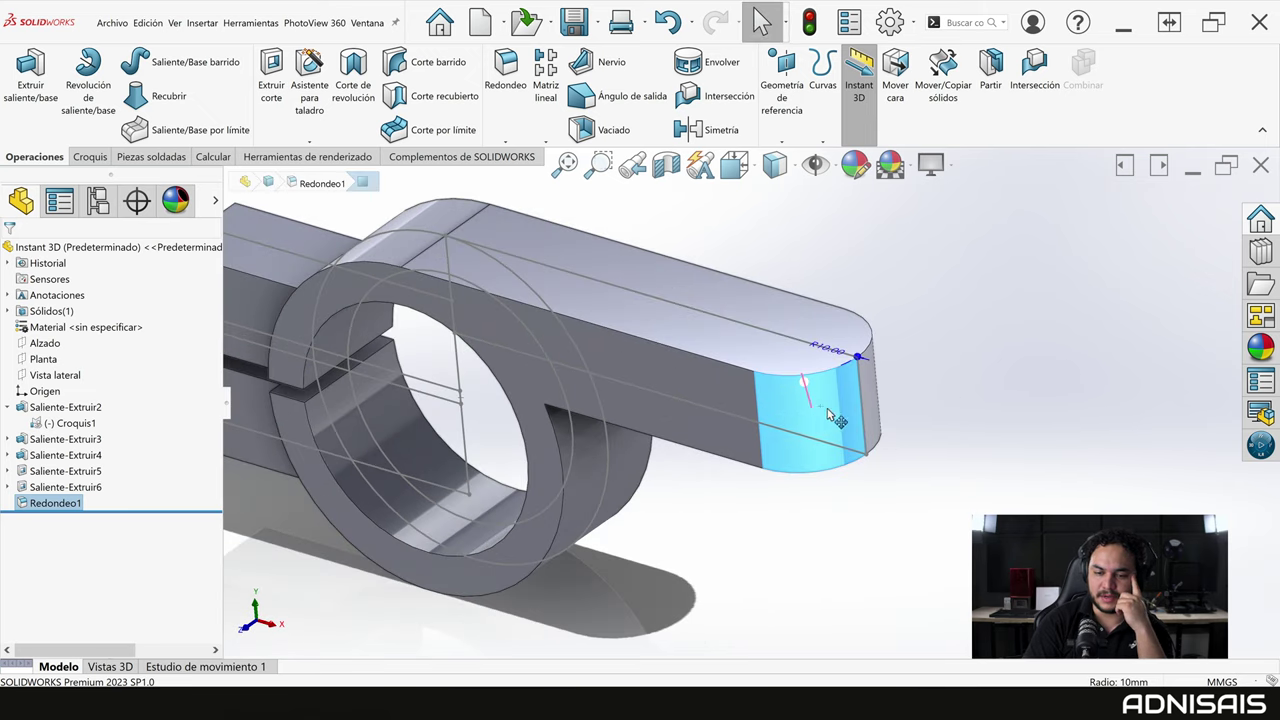
middle_drag(813, 424, 804, 412)
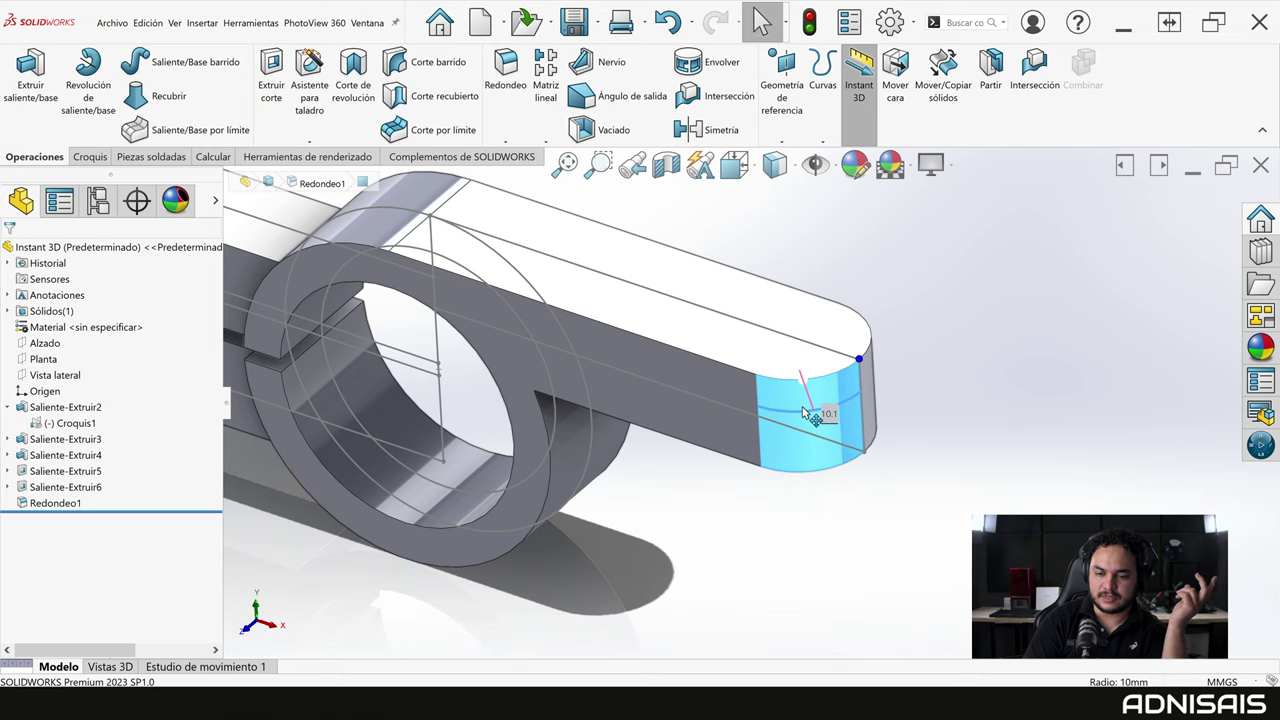
click(808, 414)
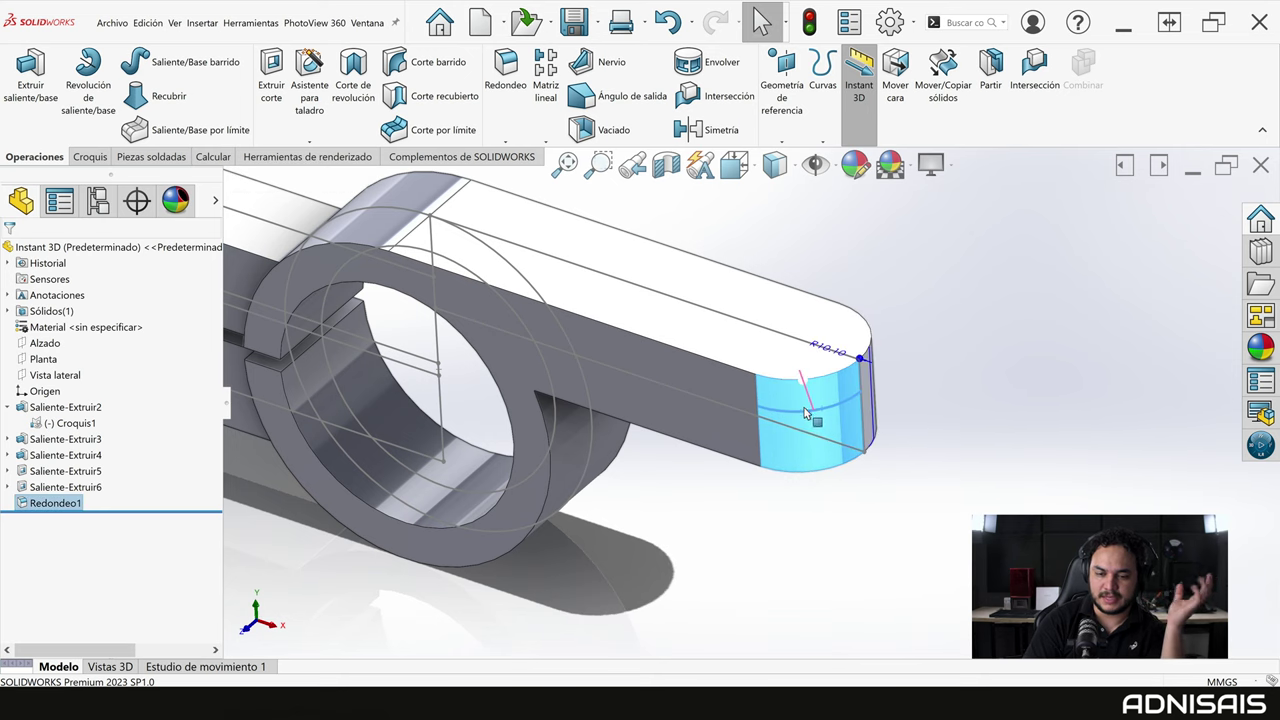
double_click(827, 357)
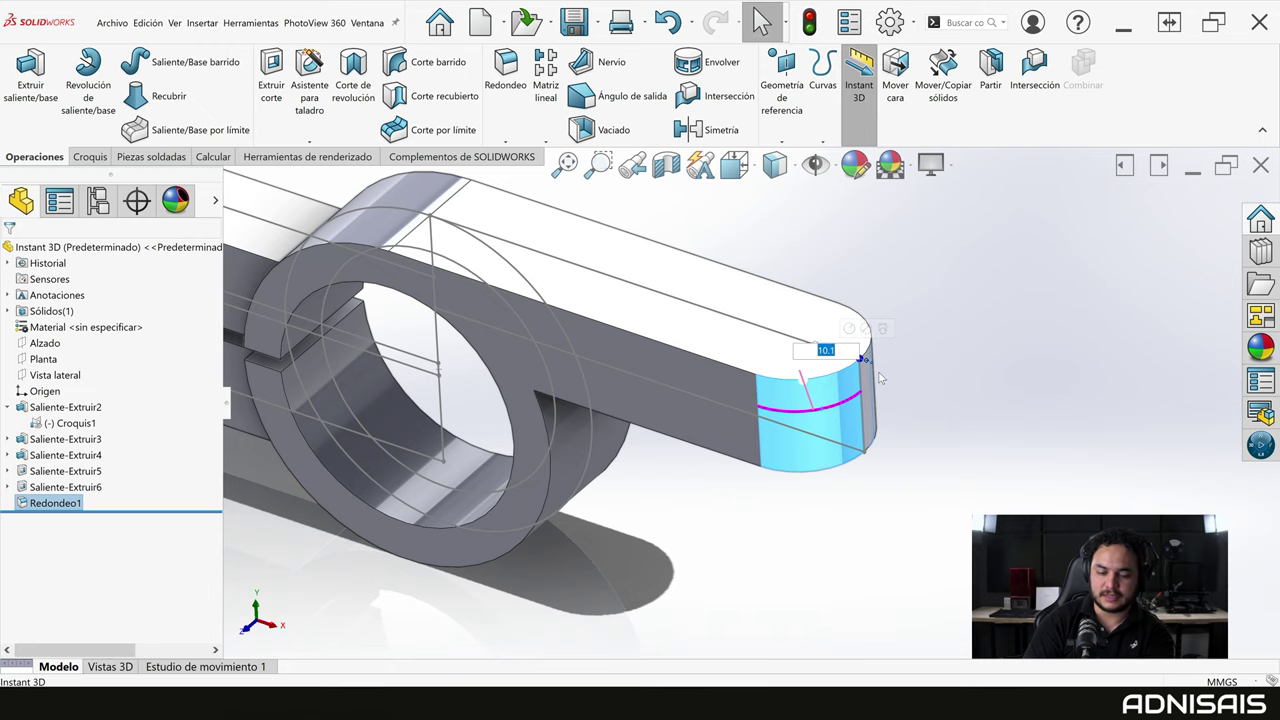
text(10)
key(Return)
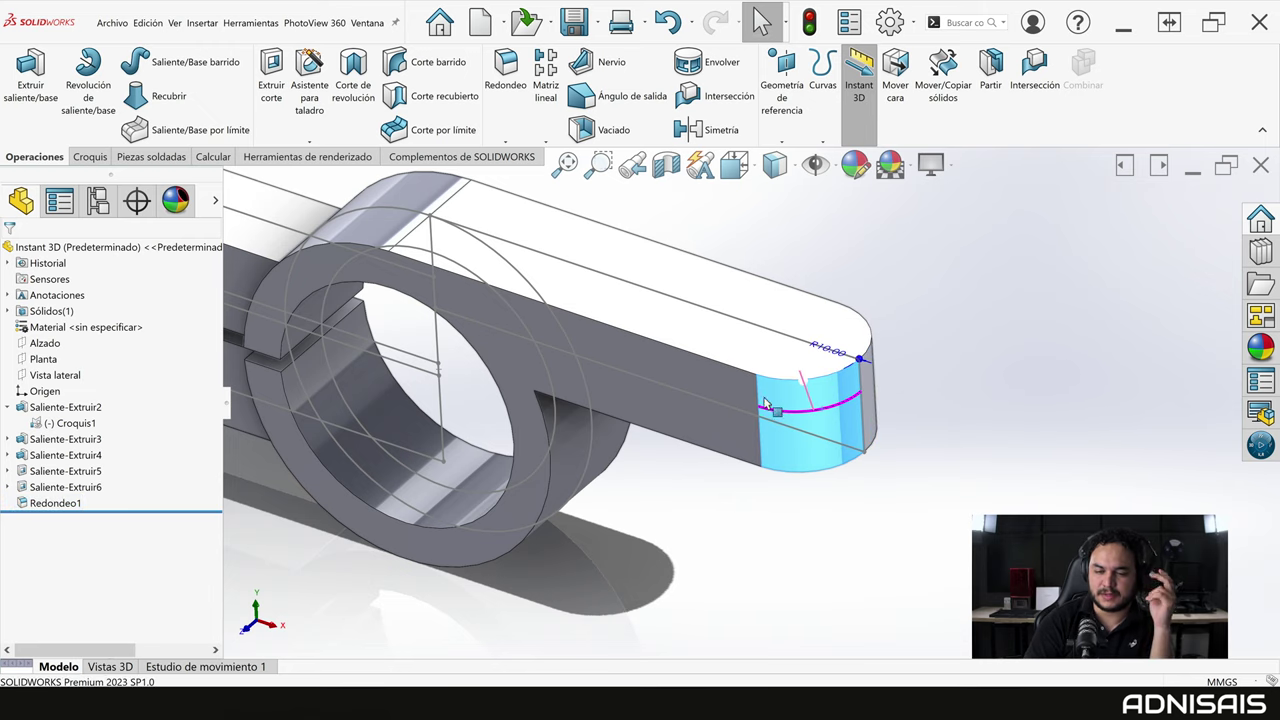
Orbit the whistle to inspect the rounded tip, ring and slot from above.
click(929, 485)
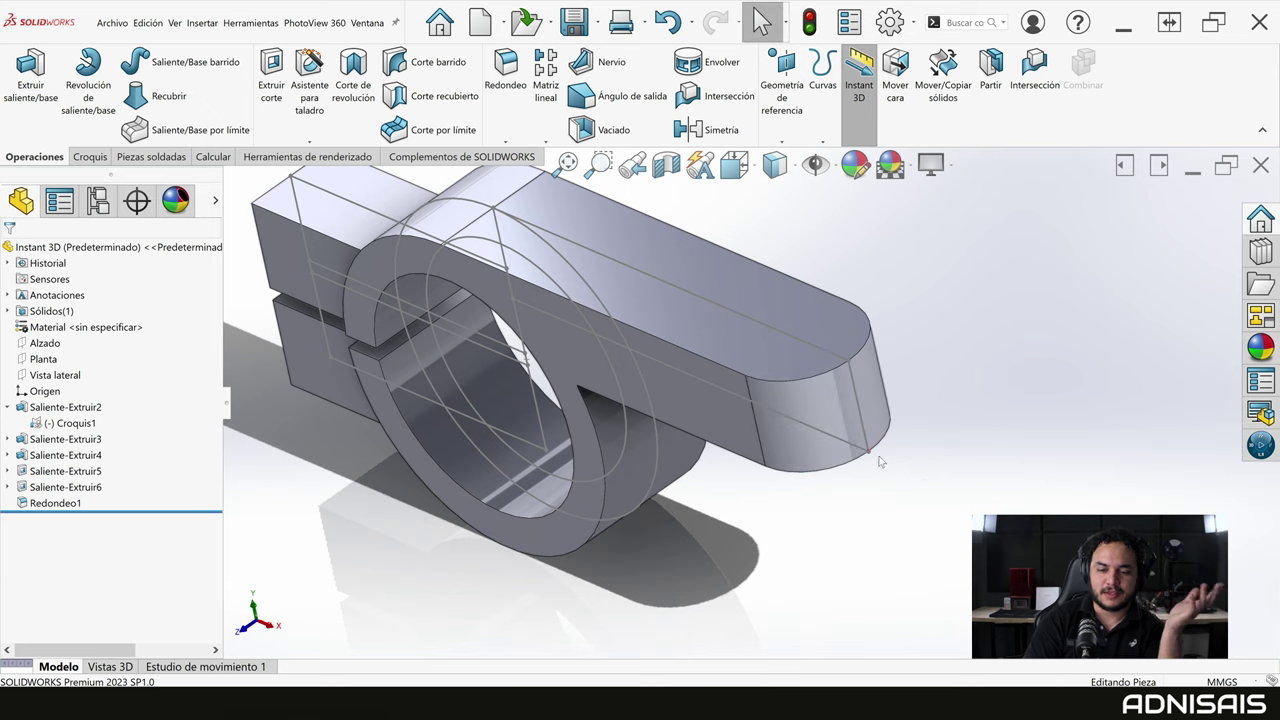
middle_drag(929, 485, 734, 430)
middle_drag(866, 378, 822, 413)
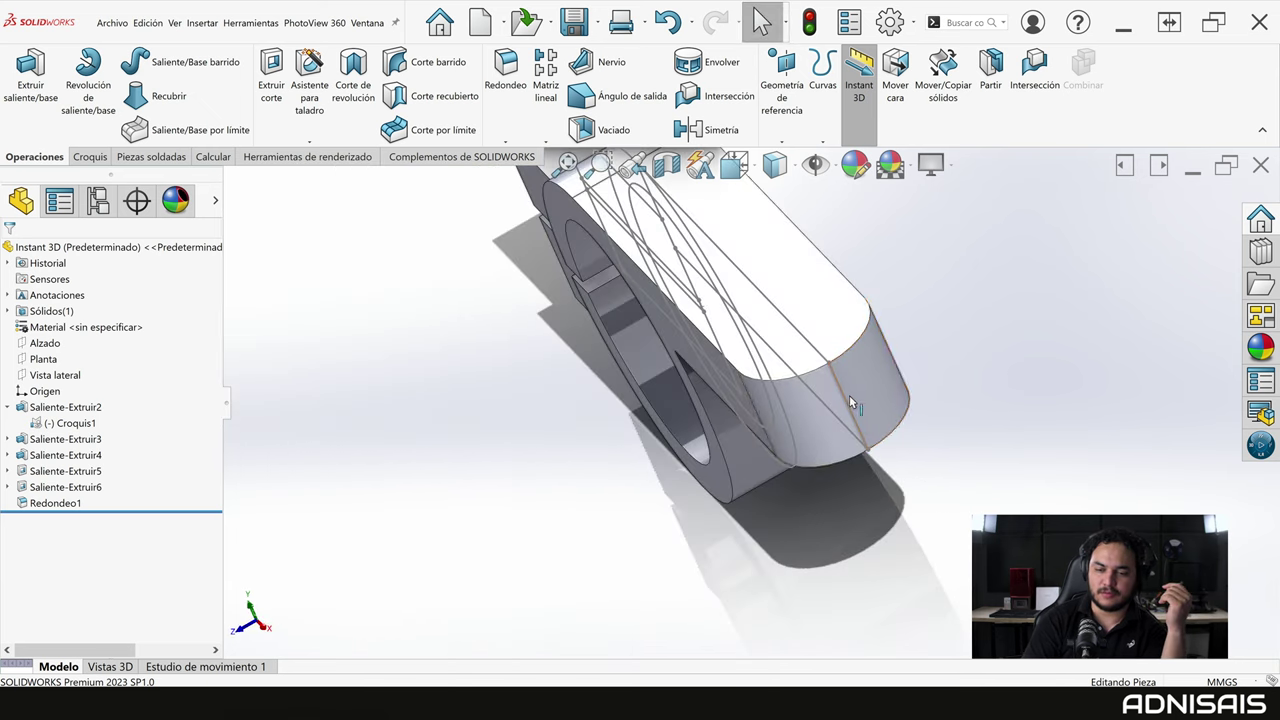
mouse_move(863, 390)
middle_down()
mouse_move(832, 398)
mouse_move(920, 393)
mouse_move(950, 410)
middle_up()
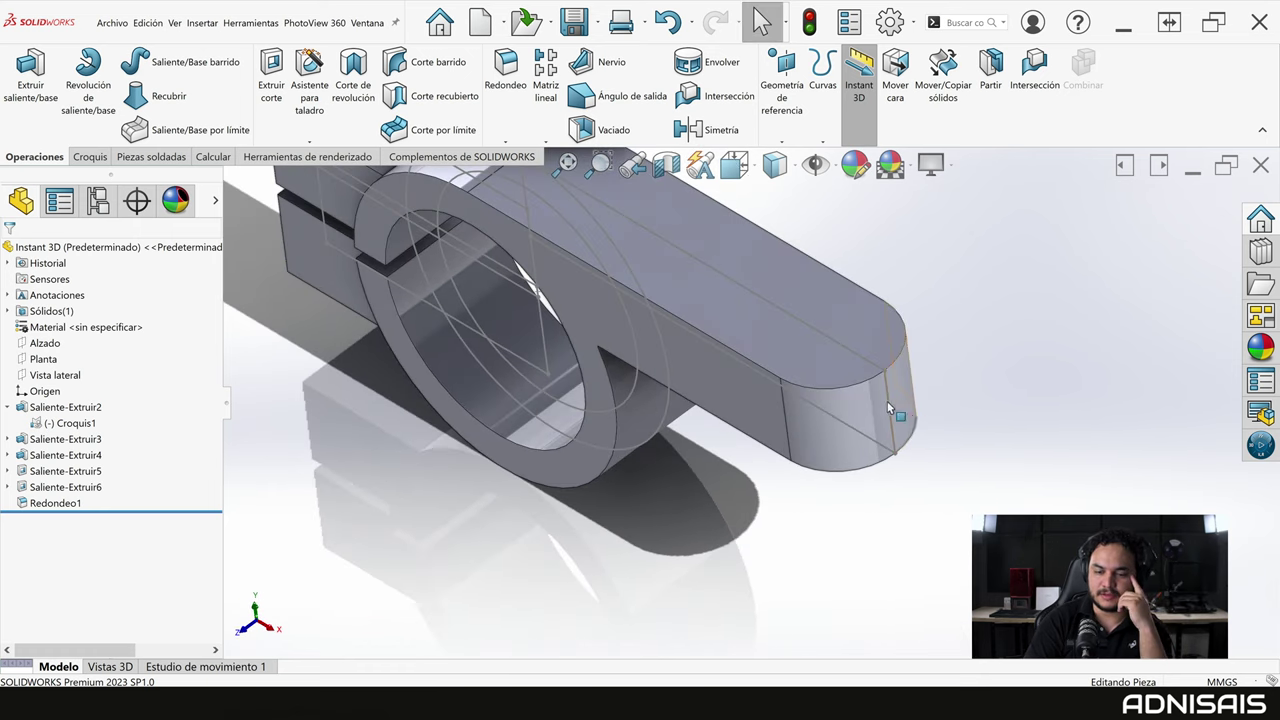
mouse_move(888, 403)
middle_down()
mouse_move(914, 380)
mouse_move(765, 365)
middle_up()
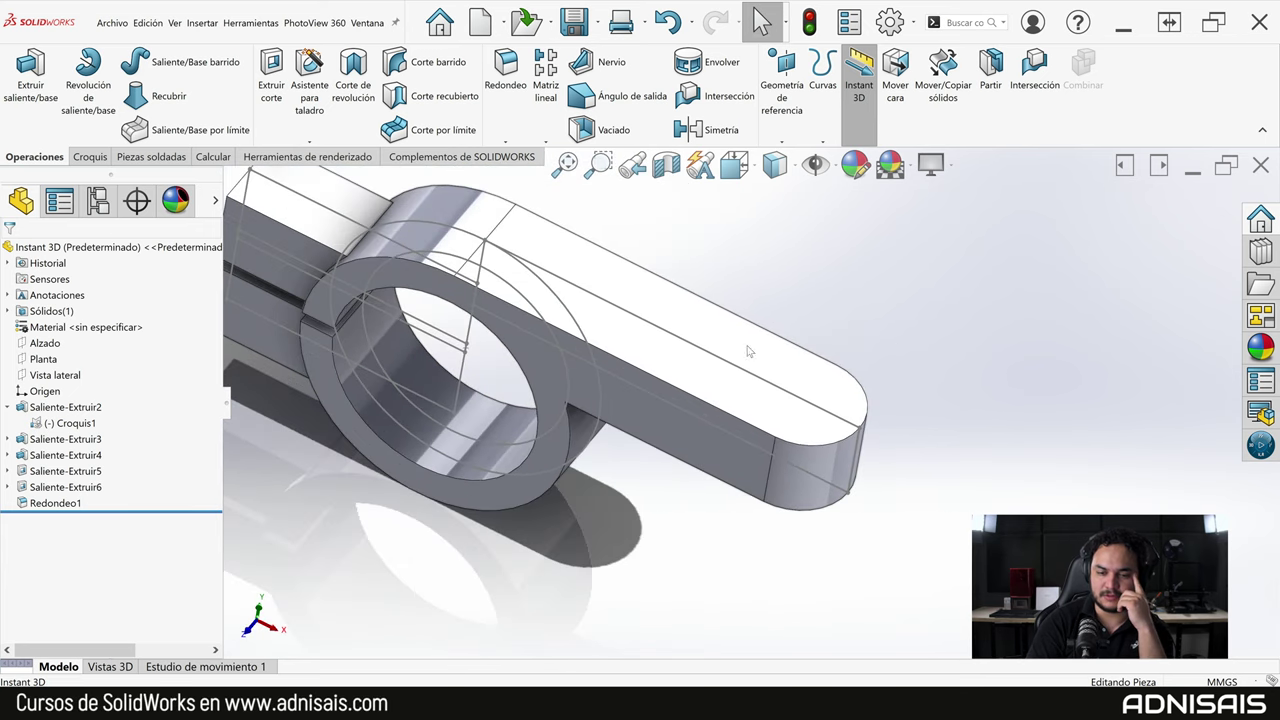
Sketch a circle near the rounded end of the arm's top face and dimension it Ø11 mm.
click(765, 366)
click(828, 360)
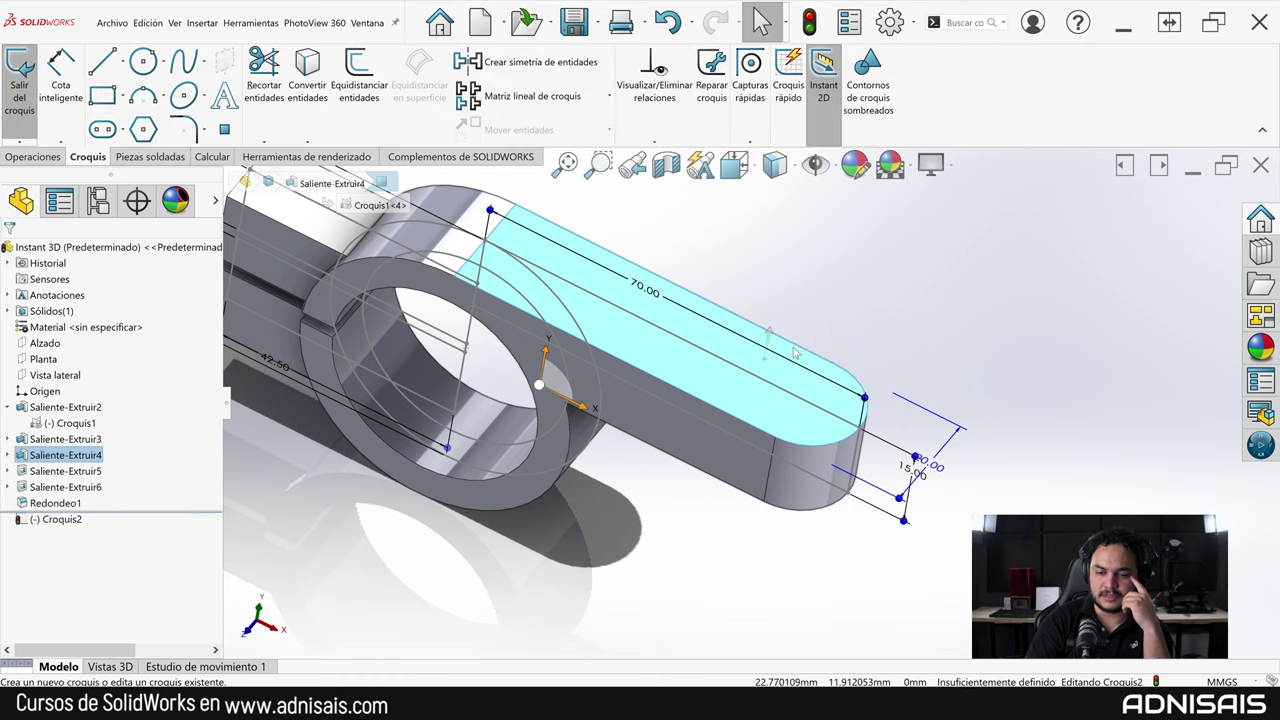
right_drag(828, 363, 997, 326)
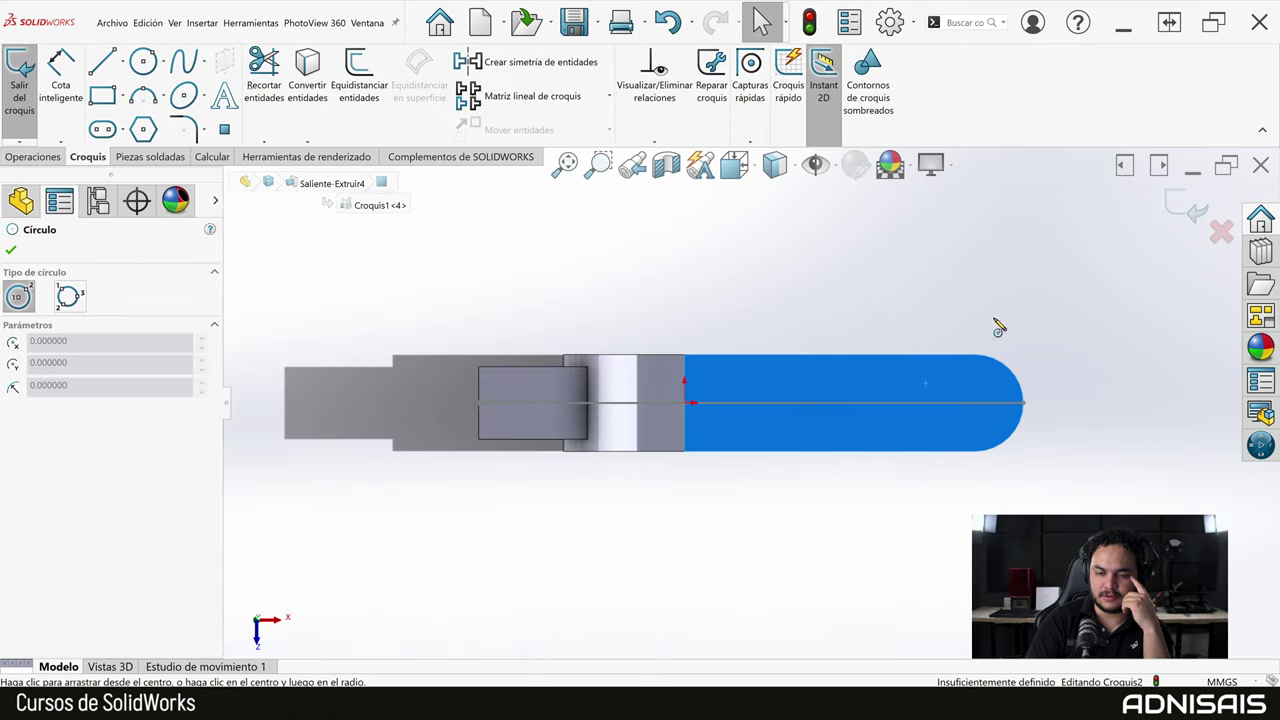
click(934, 397)
click(947, 384)
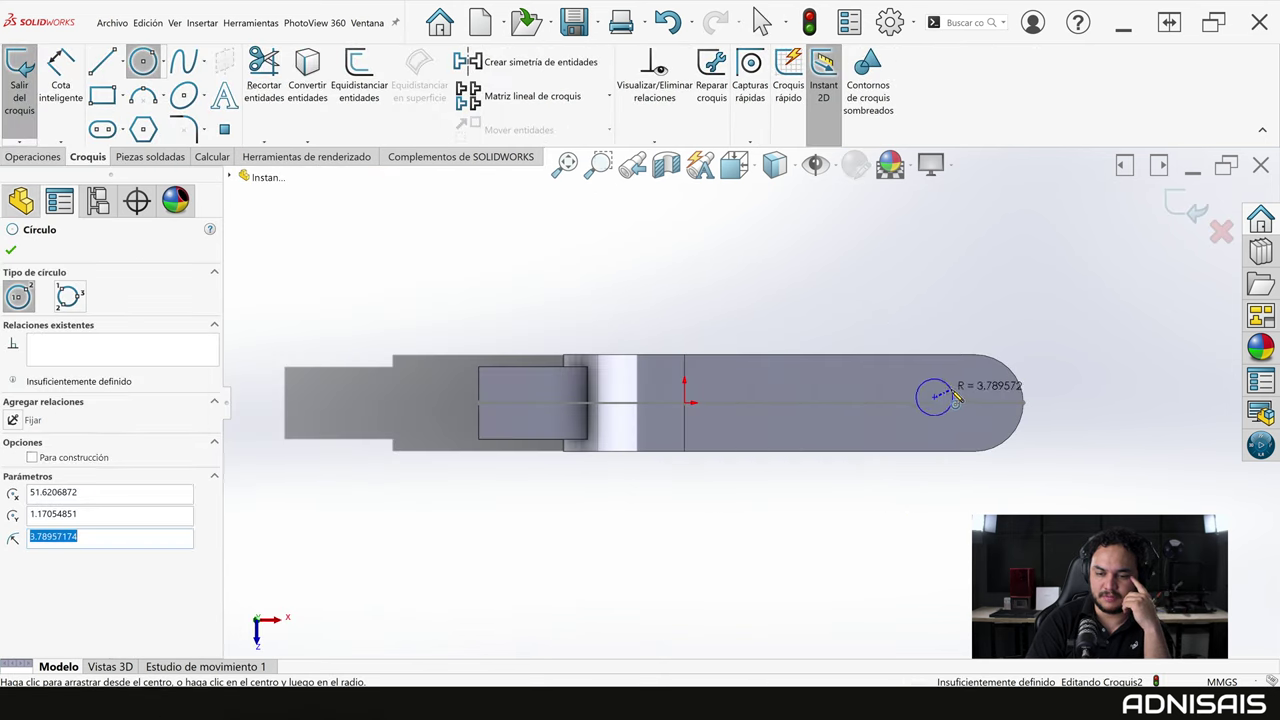
key(Escape)
right_drag(950, 400, 950, 340)
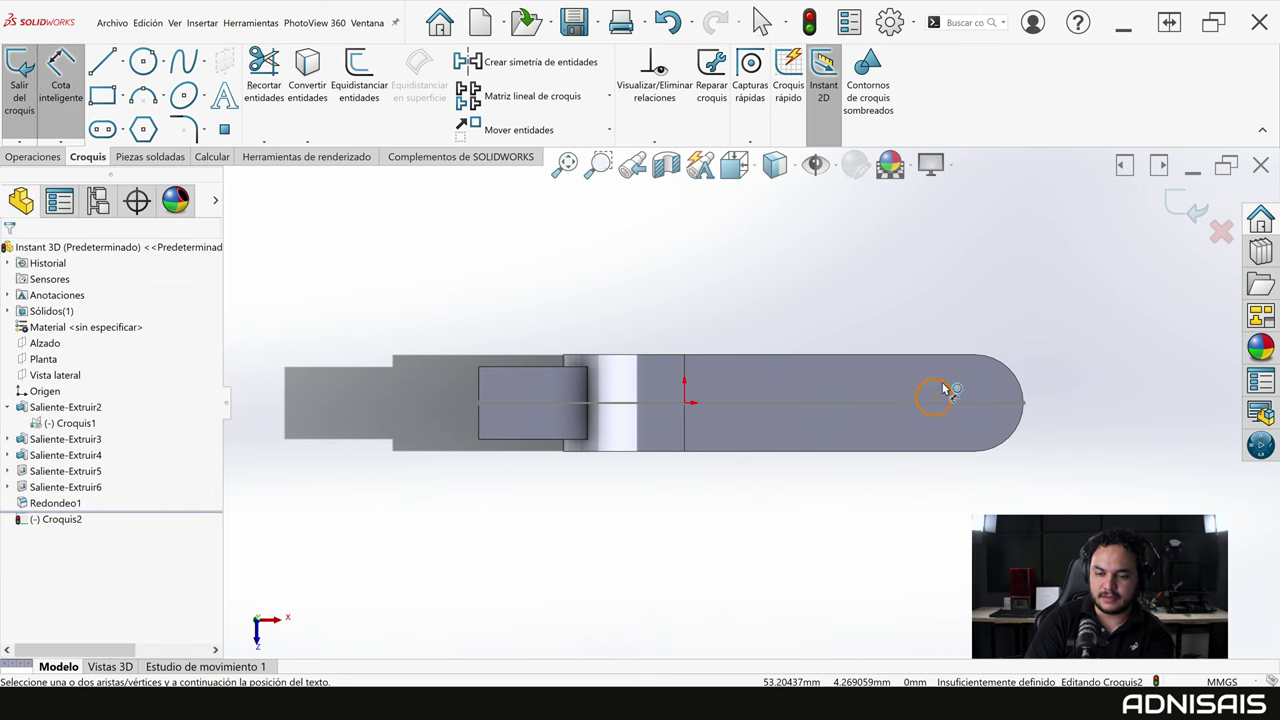
click(948, 385)
click(962, 347)
text(11)
key(Return)
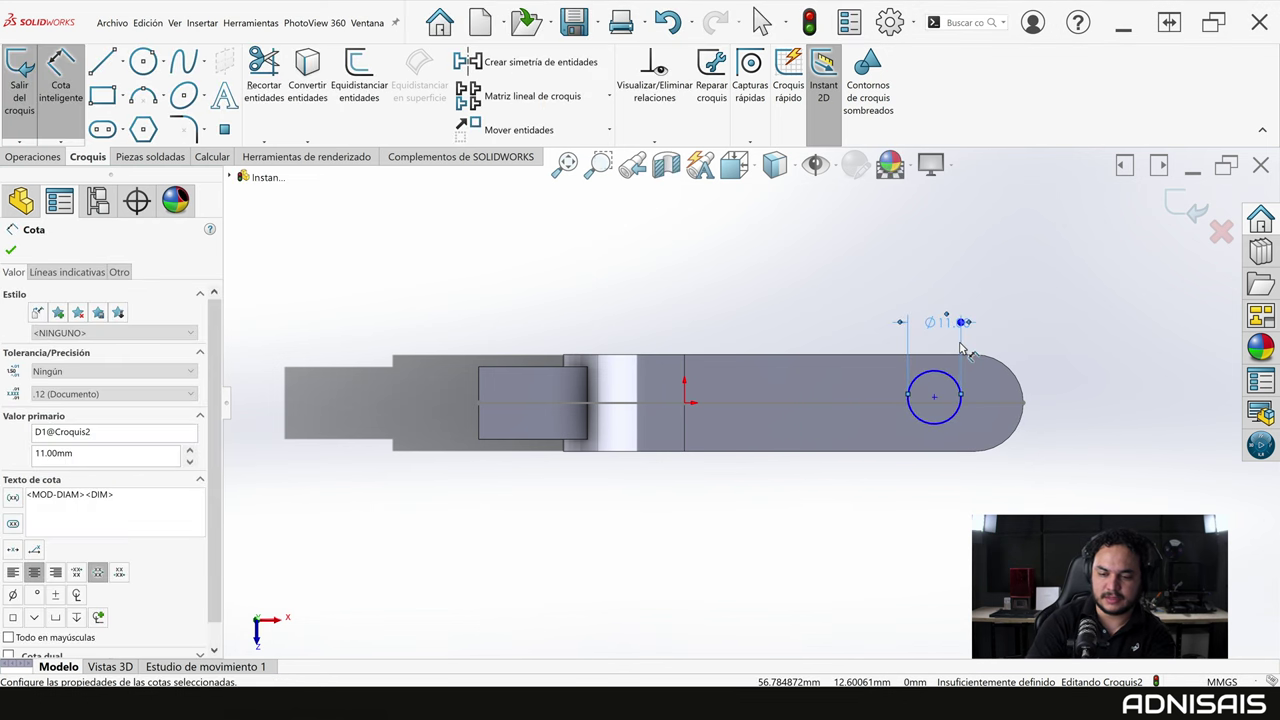
key(Escape)
Make the circle's centre horizontal with the origin and exit the sketch.
click(936, 400)
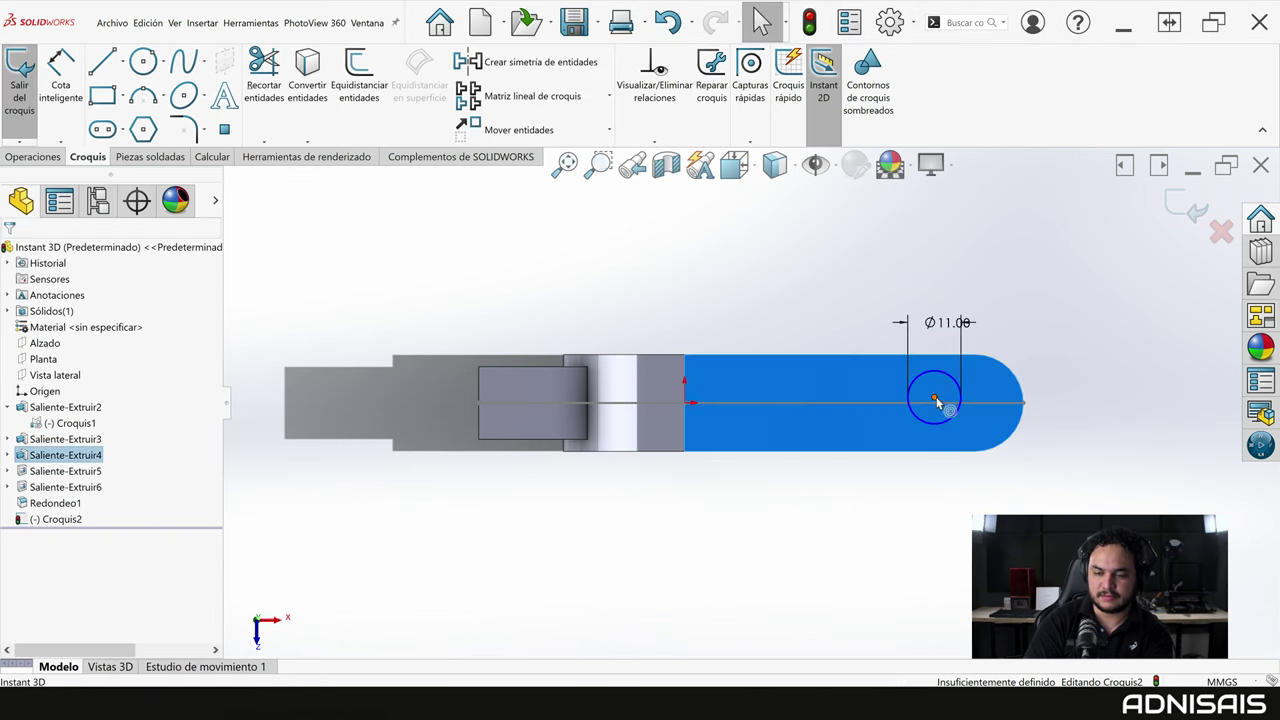
click(934, 398)
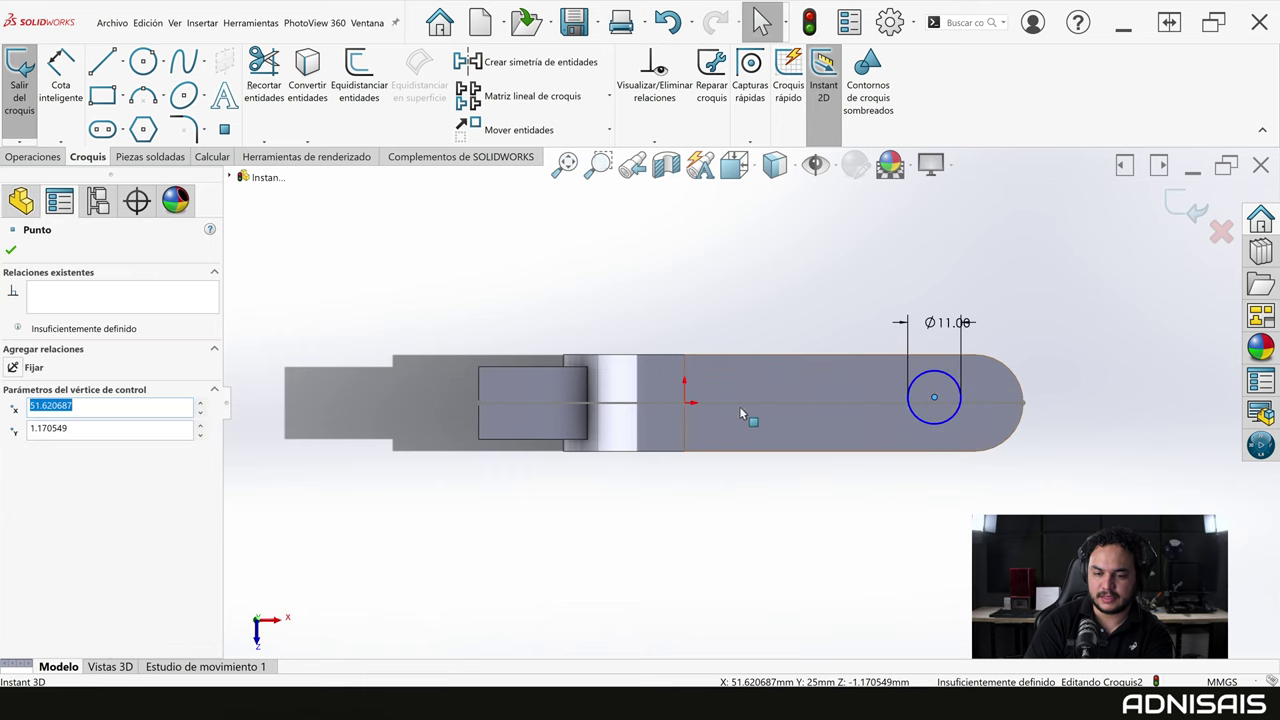
ctrl+click(685, 402)
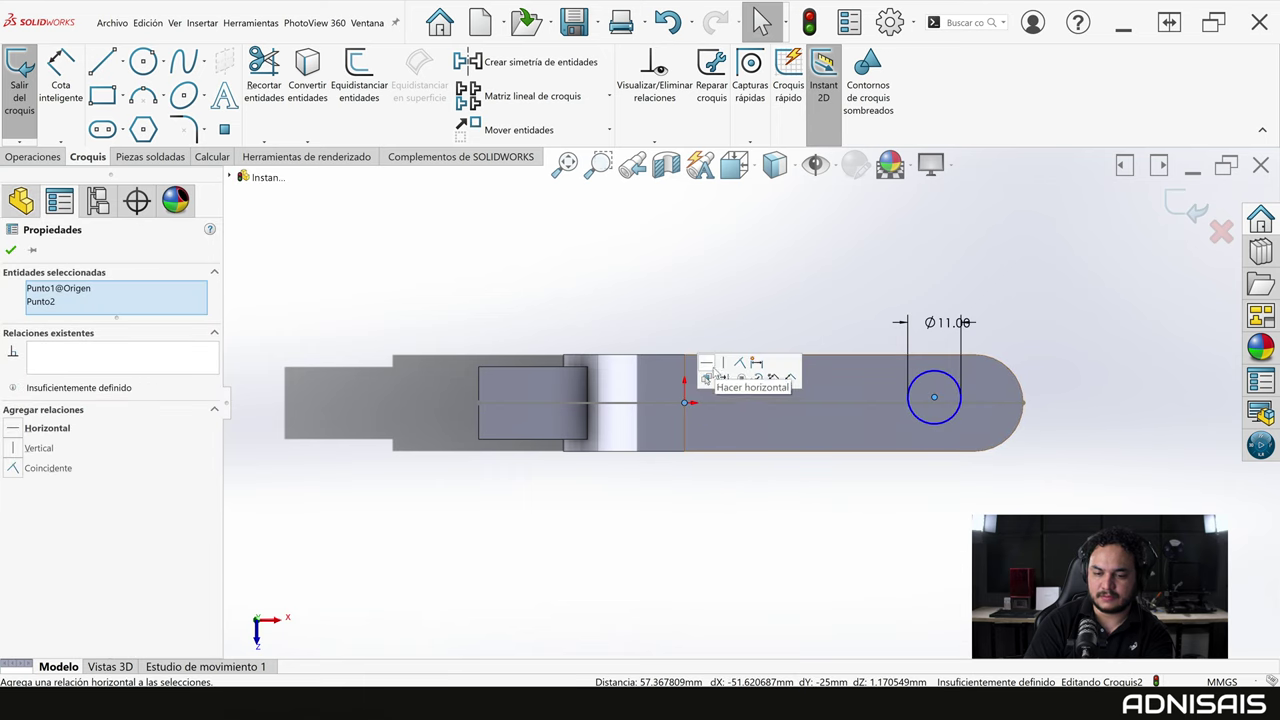
click(709, 364)
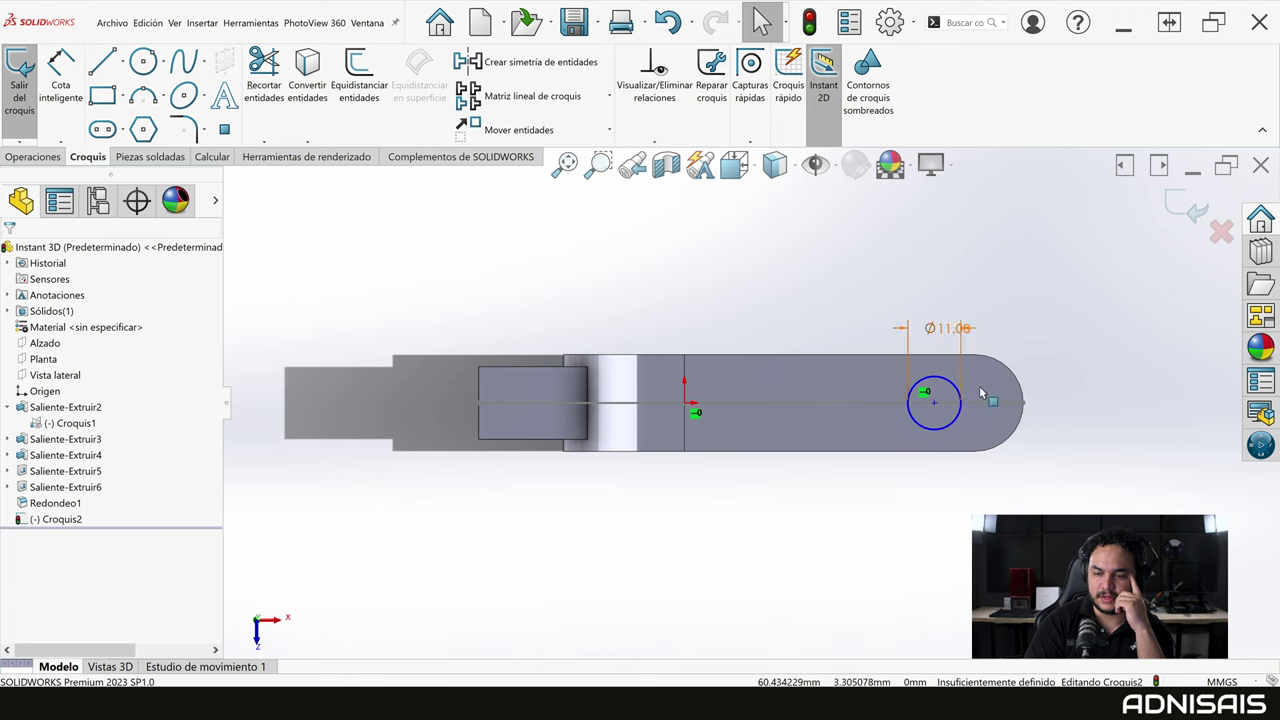
click(1190, 210)
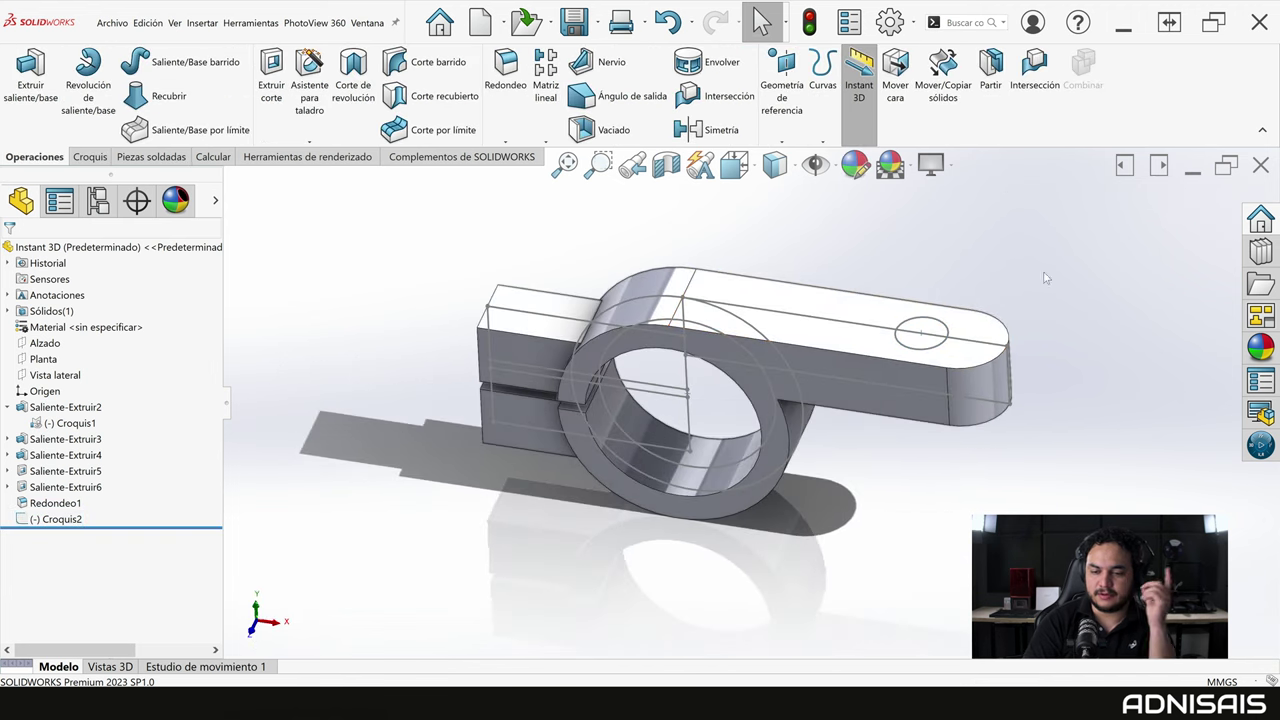
Extrude the Ø11 circle upward into a round boss, sink it into a cut, then raise it back.
scroll(828, 305, down, 2)
scroll(828, 305, down, 2)
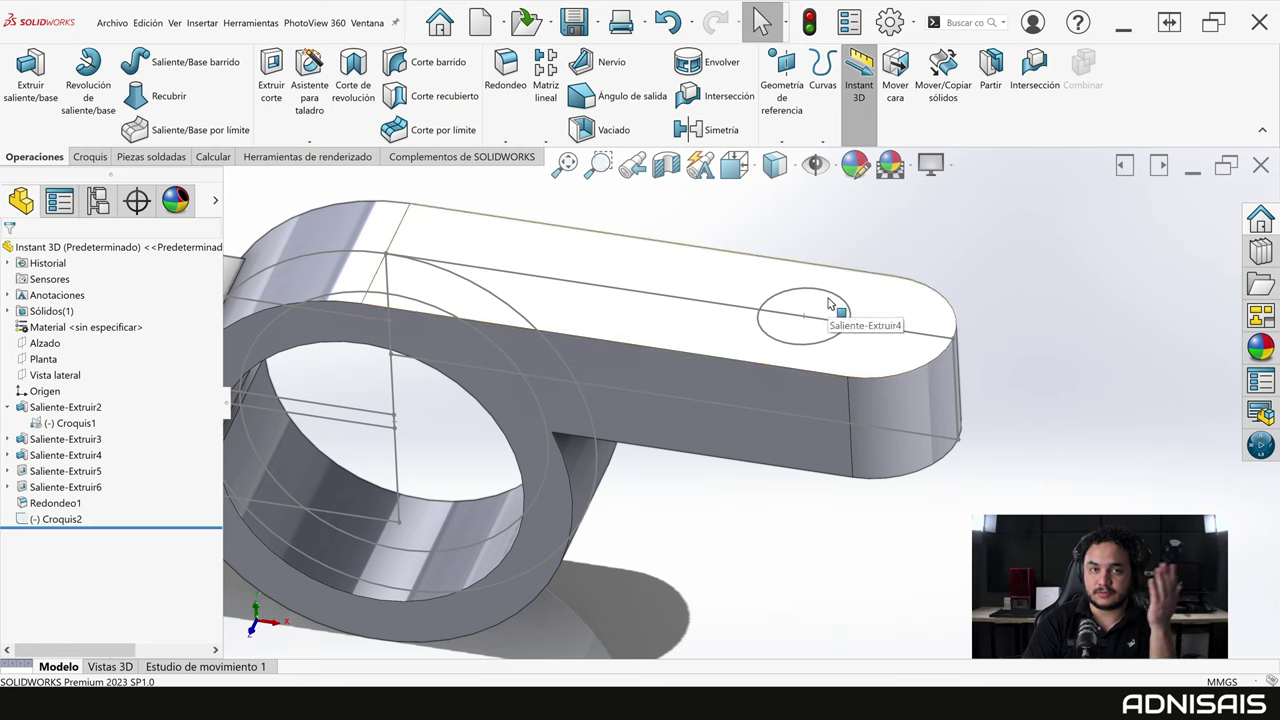
click(828, 296)
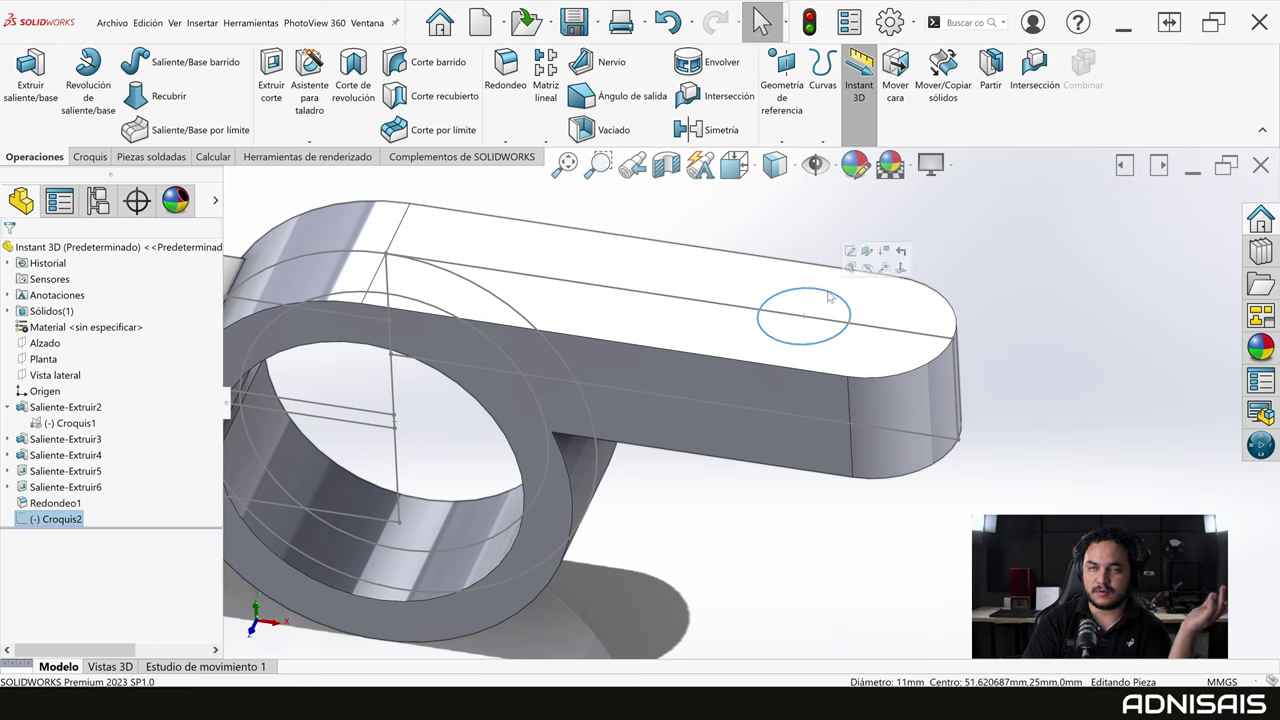
mouse_move(826, 262)
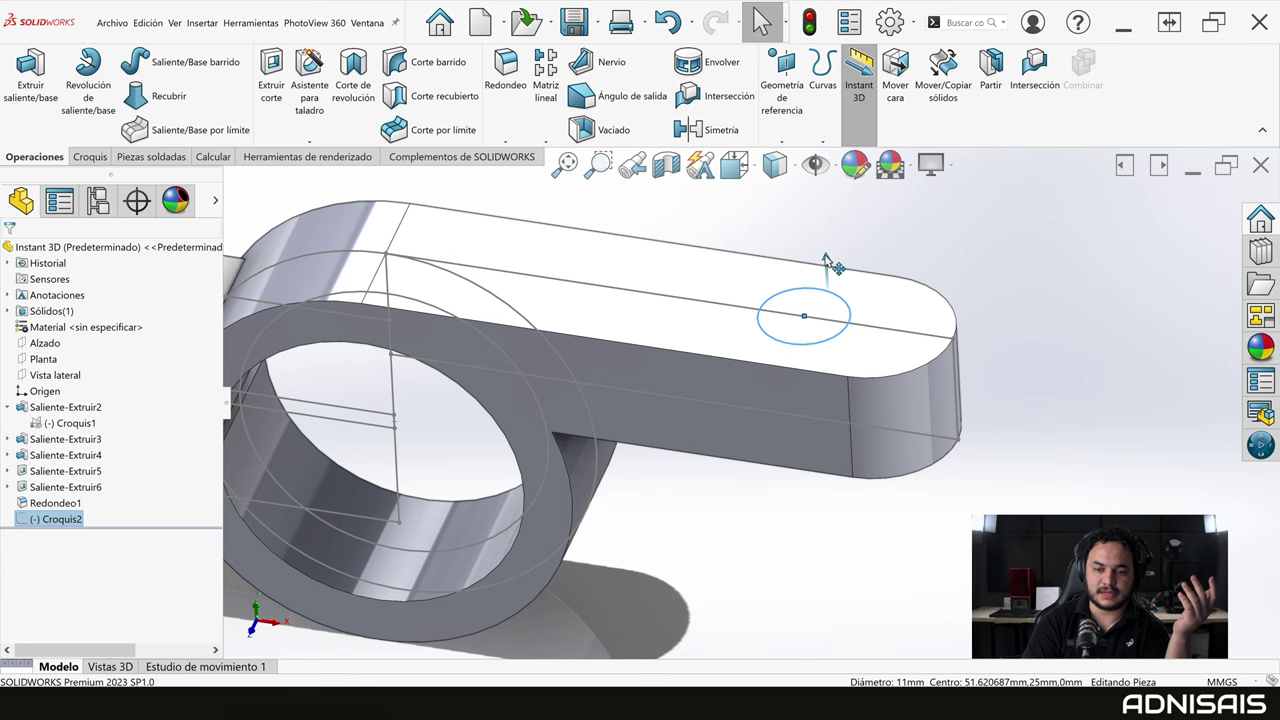
drag(826, 258, 827, 221)
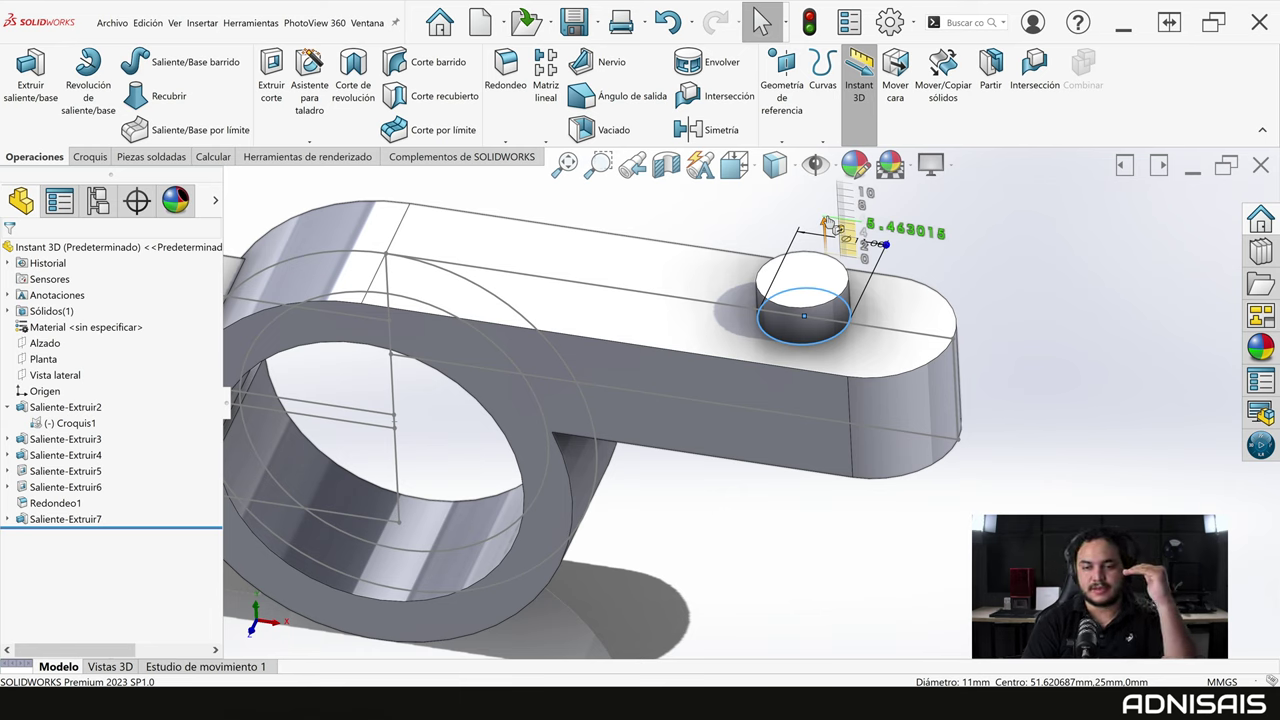
drag(827, 223, 853, 289)
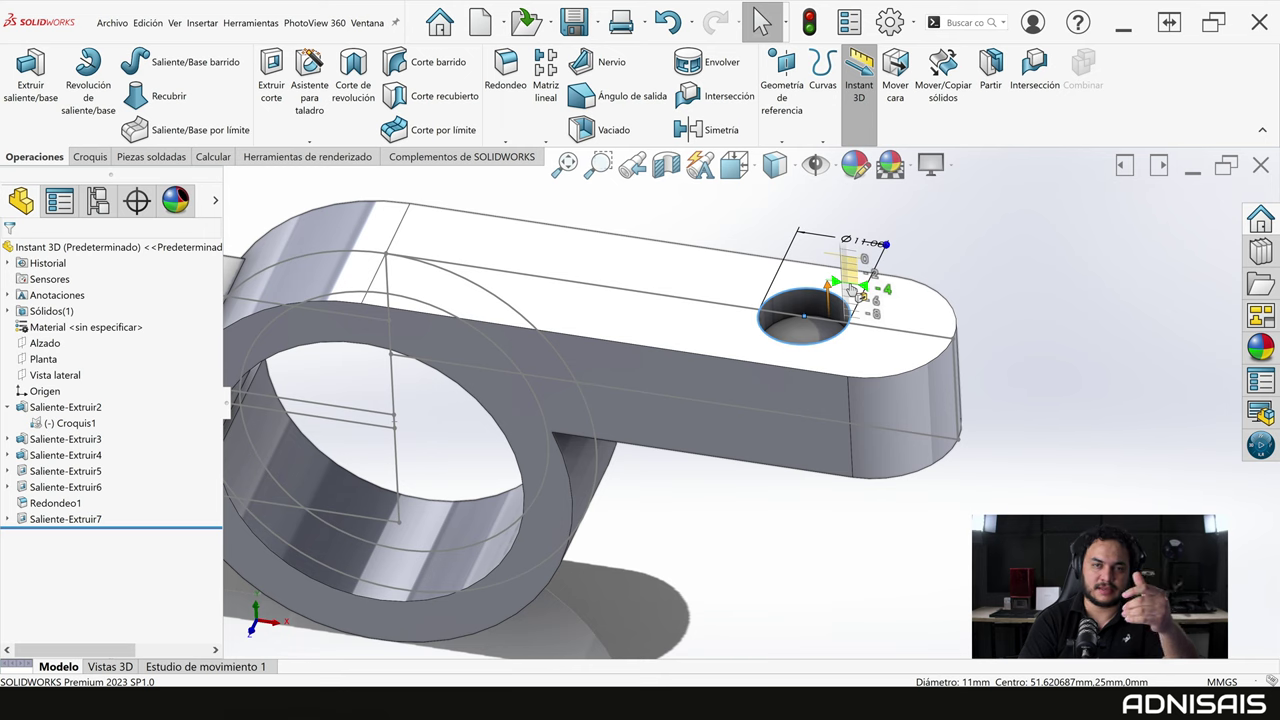
mouse_move(853, 290)
mouse_down()
mouse_move(862, 212)
mouse_move(875, 285)
mouse_move(867, 251)
mouse_move(840, 288)
mouse_move(866, 246)
mouse_move(876, 283)
mouse_move(864, 227)
mouse_up()
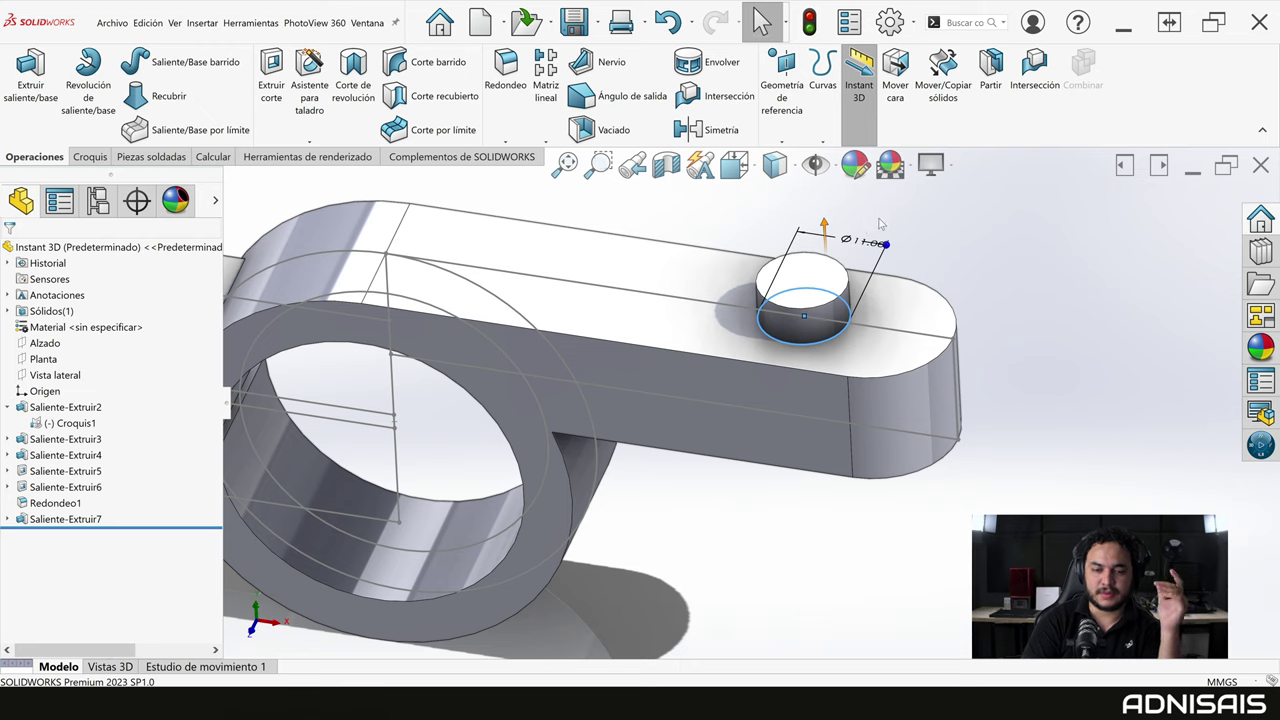
click(880, 222)
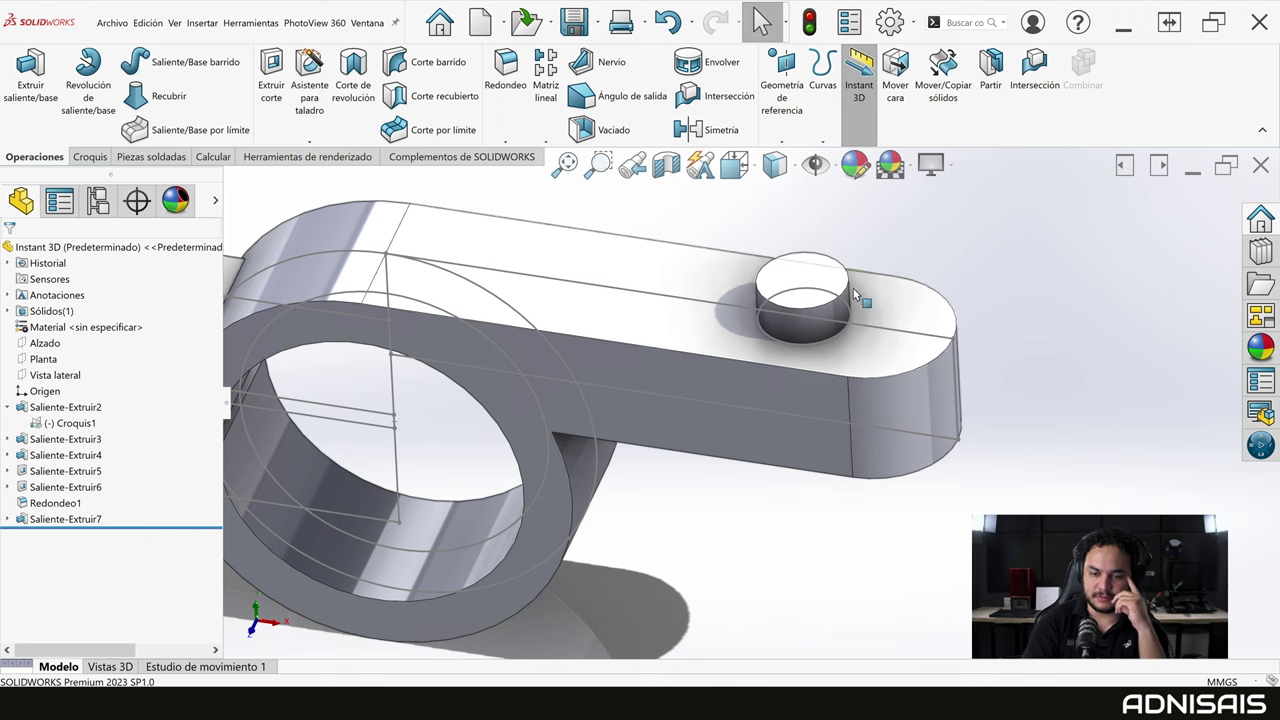
Drag the boss's height arrow down so the boss becomes a hole in the arm.
click(801, 272)
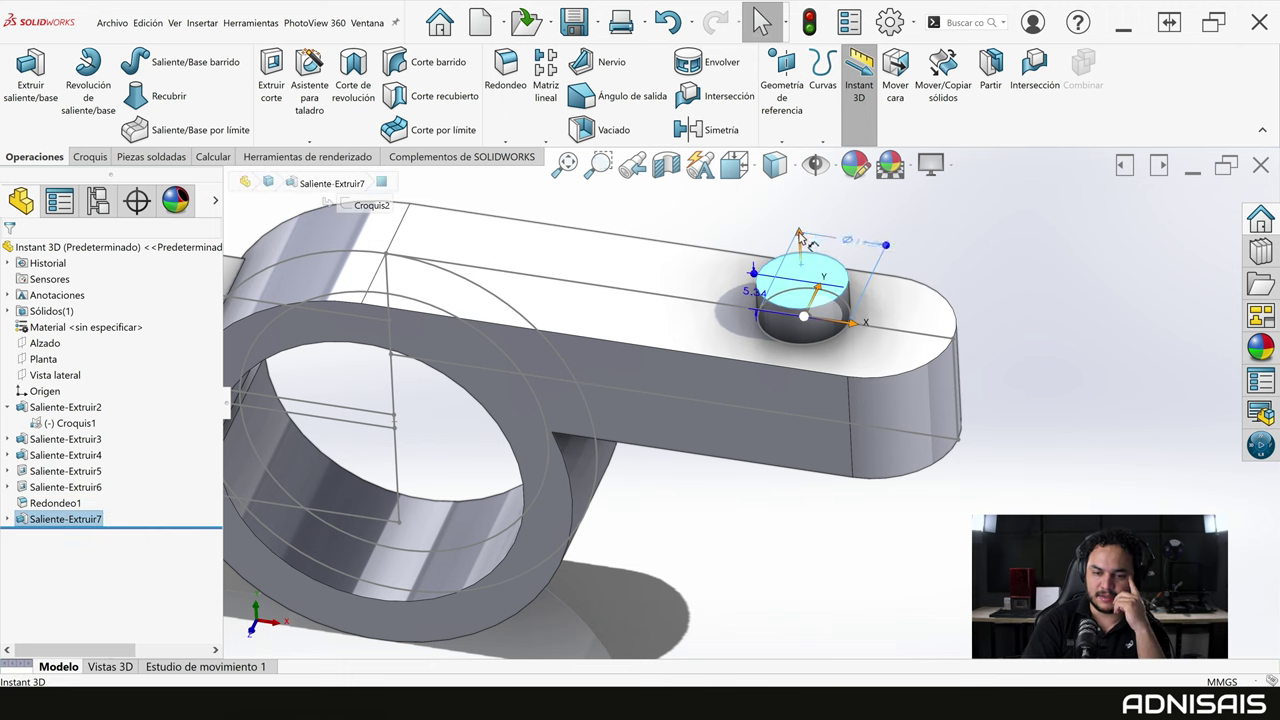
click(805, 248)
drag(803, 245, 860, 555)
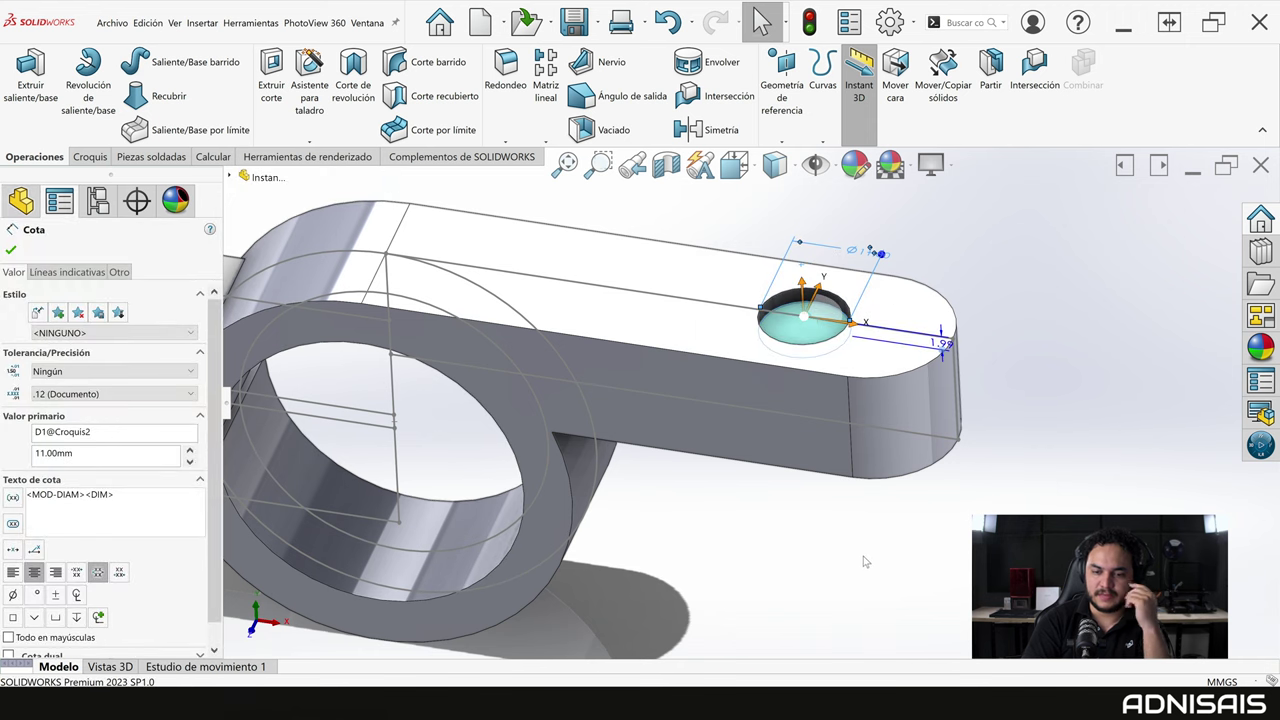
middle_drag(920, 460, 922, 460)
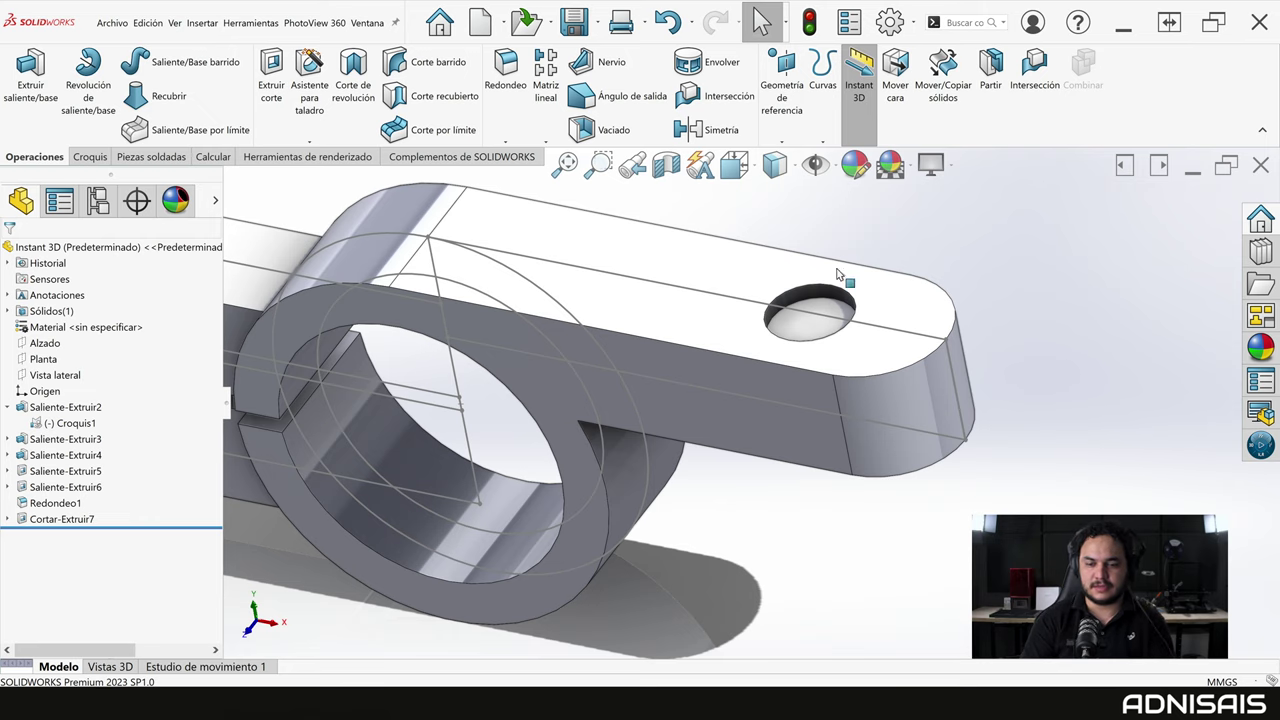
Pull the hole back up, sink it again as Cortar-Extruir7, and begin dragging it across the face.
click(822, 316)
drag(826, 300, 810, 242)
middle_drag(965, 286, 985, 242)
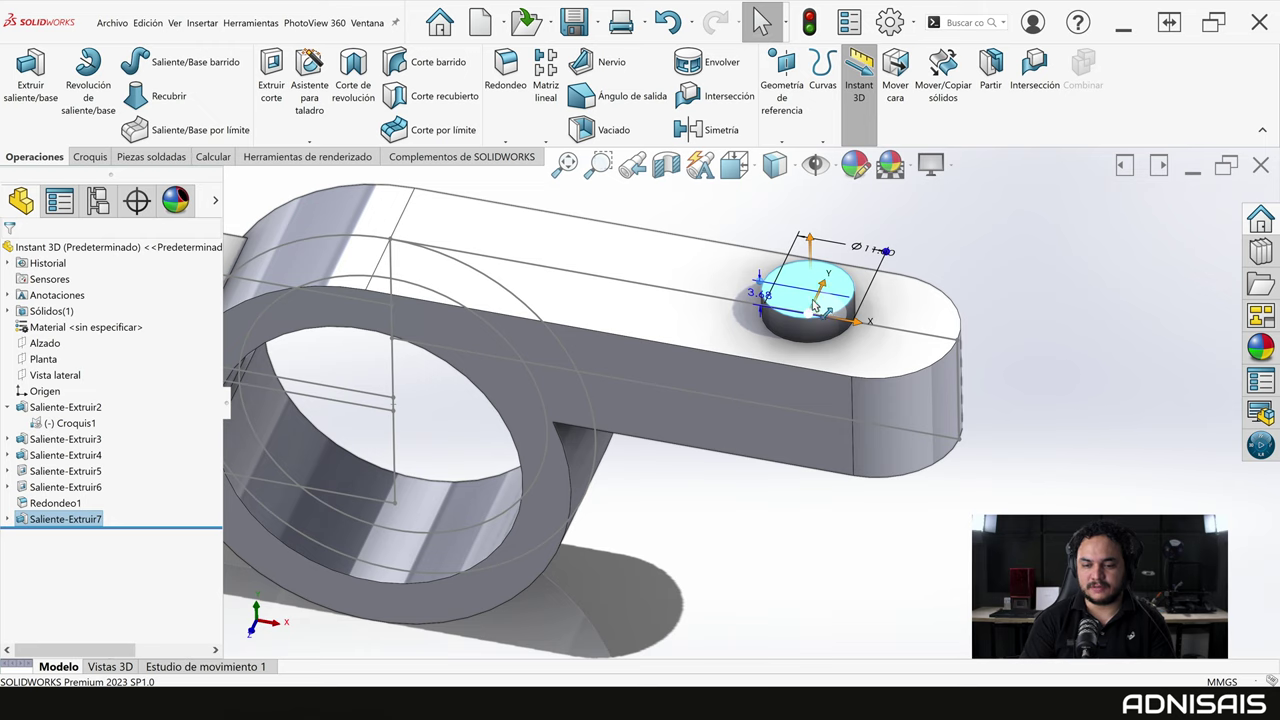
mouse_move(814, 246)
mouse_down()
mouse_move(842, 311)
mouse_move(830, 298)
mouse_up()
middle_drag(830, 298, 840, 305)
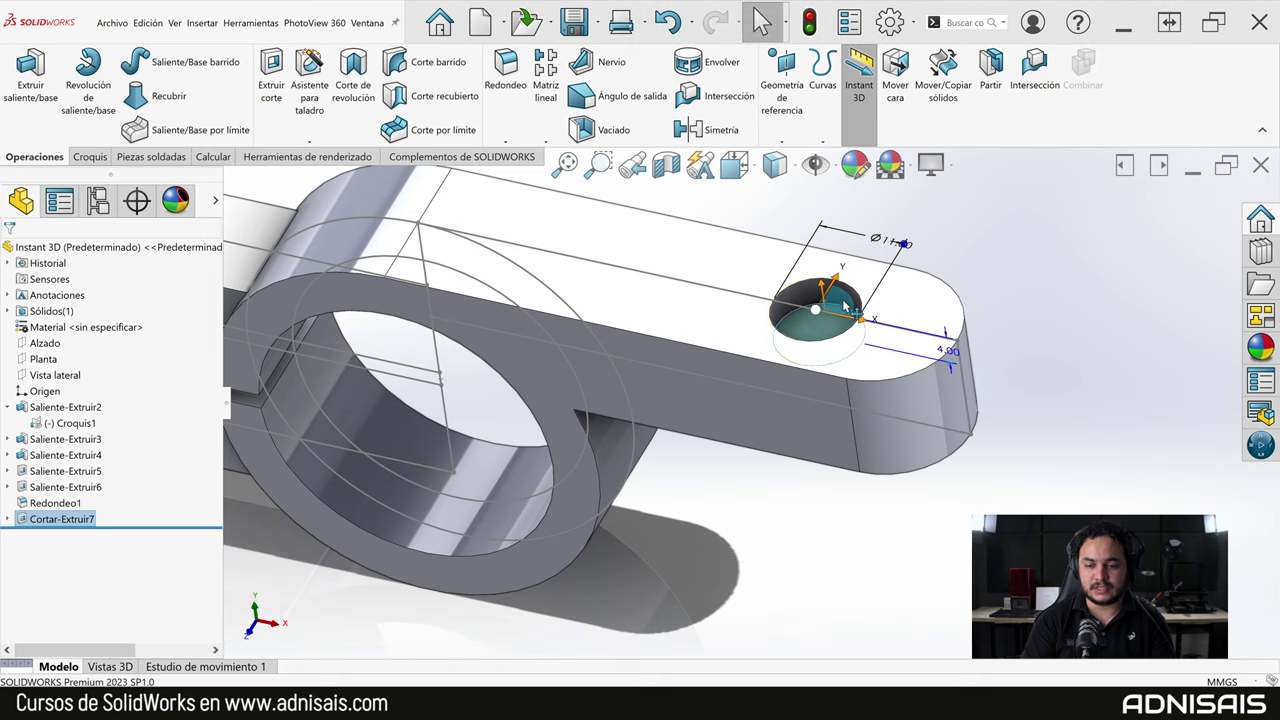
drag(838, 310, 851, 312)
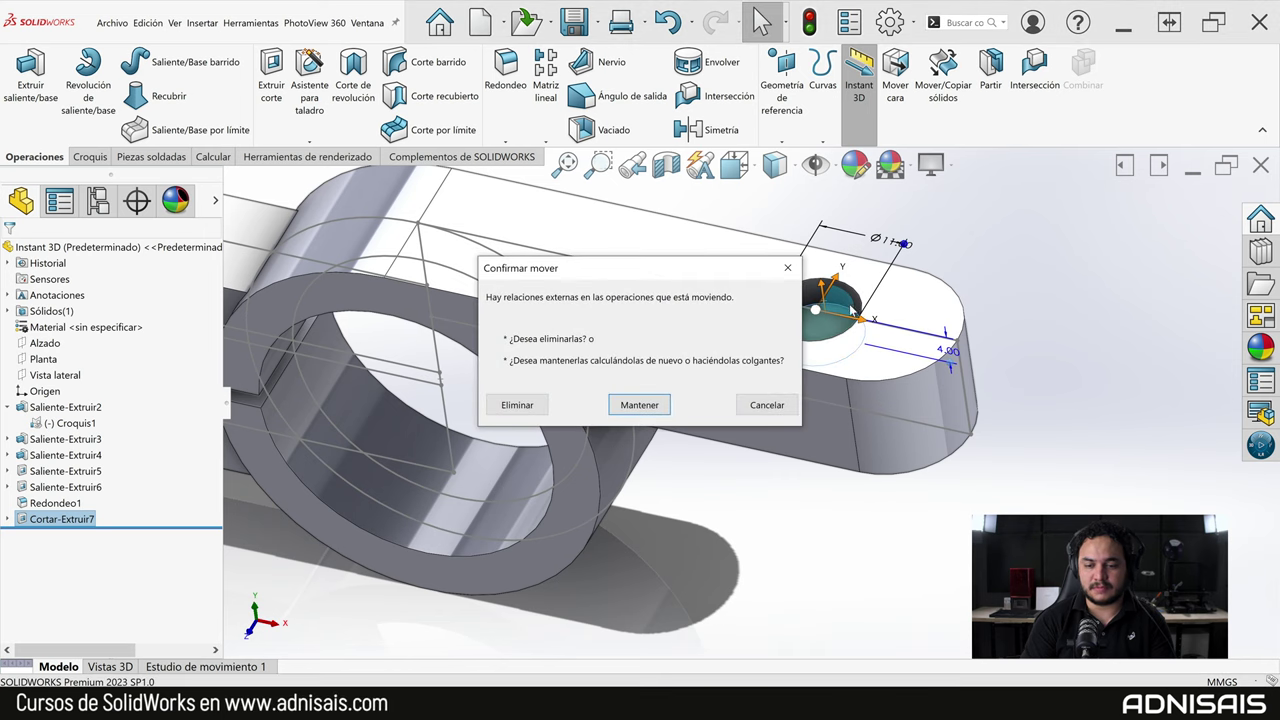
Drop the hole's external relations and slide it left along the arm's top face.
click(517, 405)
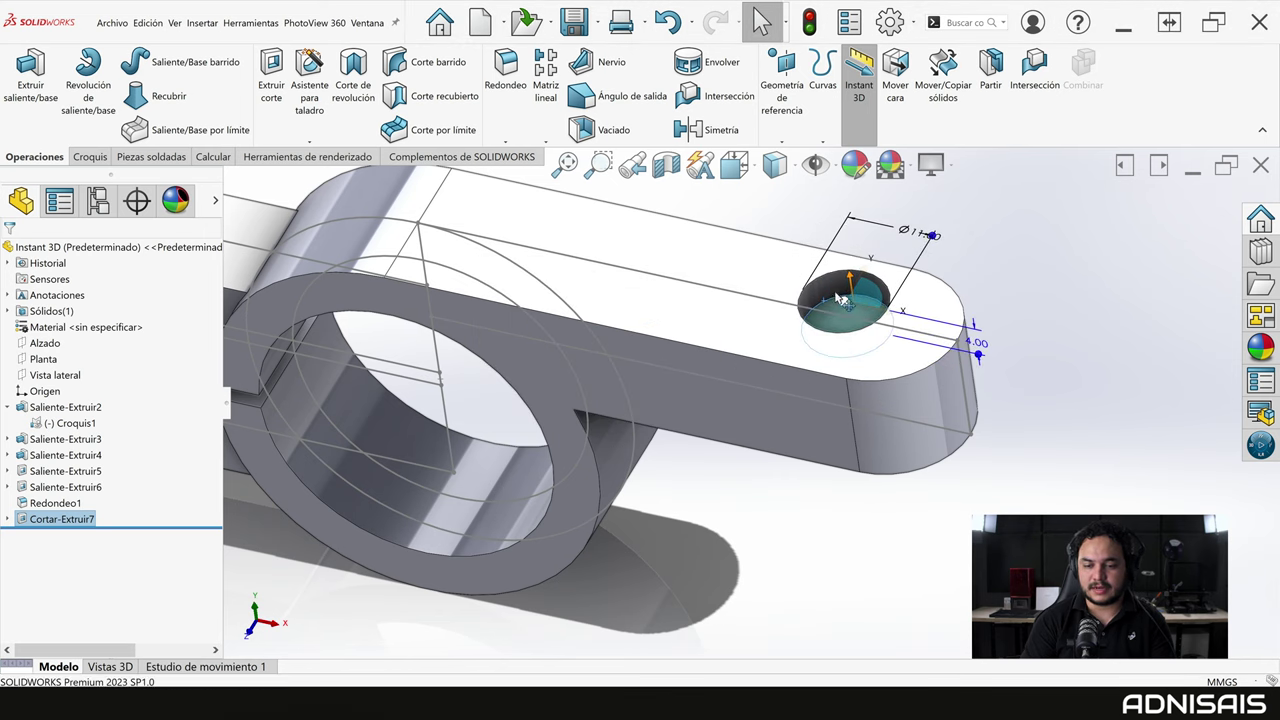
mouse_move(886, 307)
mouse_down()
mouse_move(840, 338)
mouse_move(880, 322)
mouse_move(884, 296)
mouse_move(878, 318)
mouse_up()
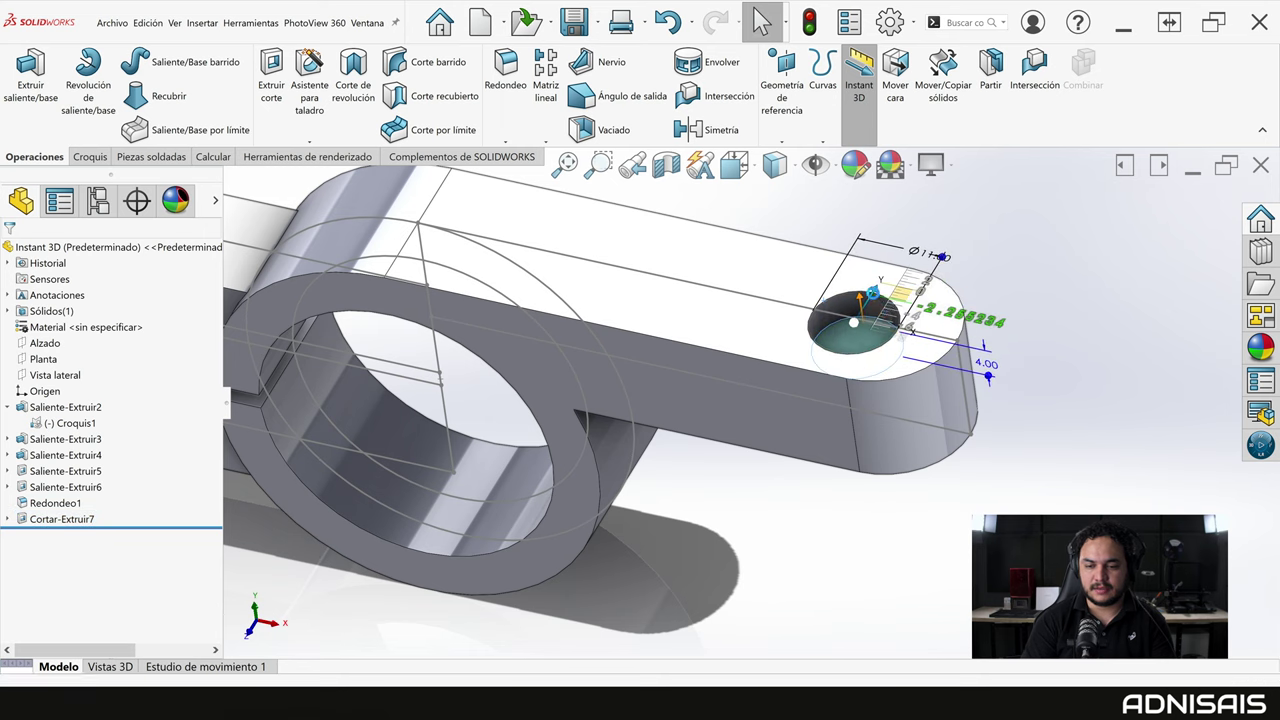
drag(880, 318, 848, 318)
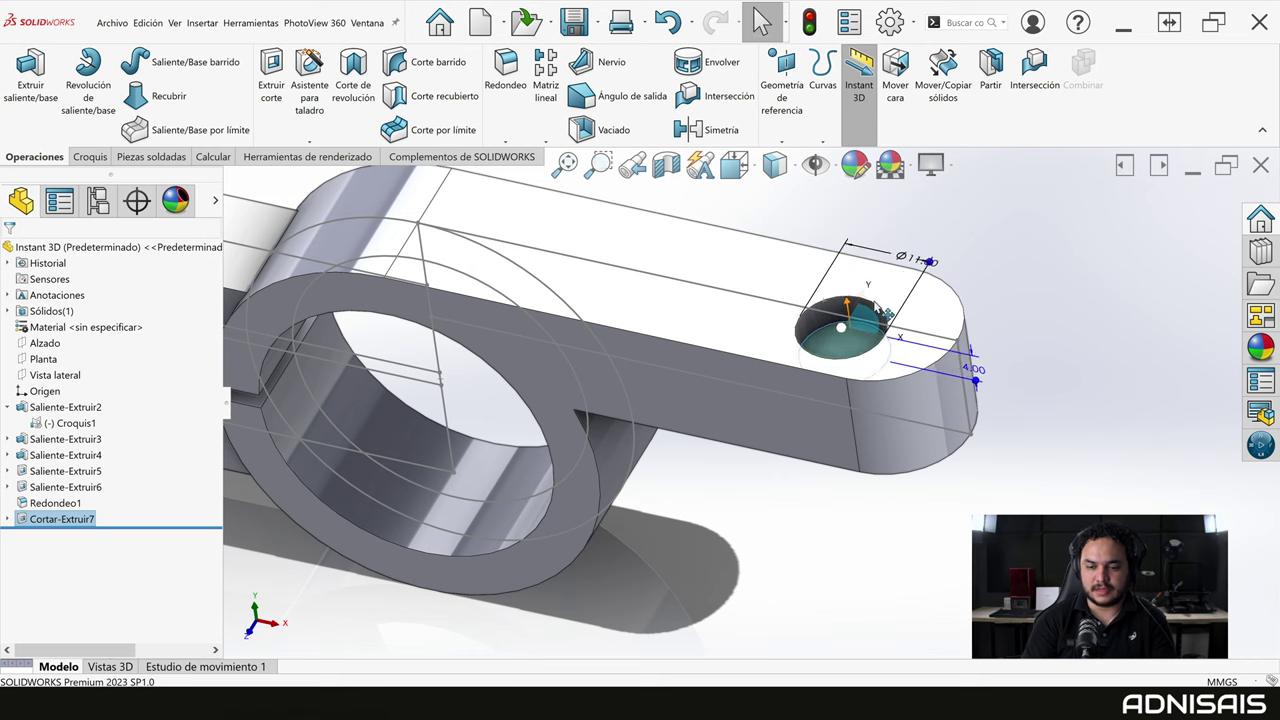
drag(848, 318, 860, 322)
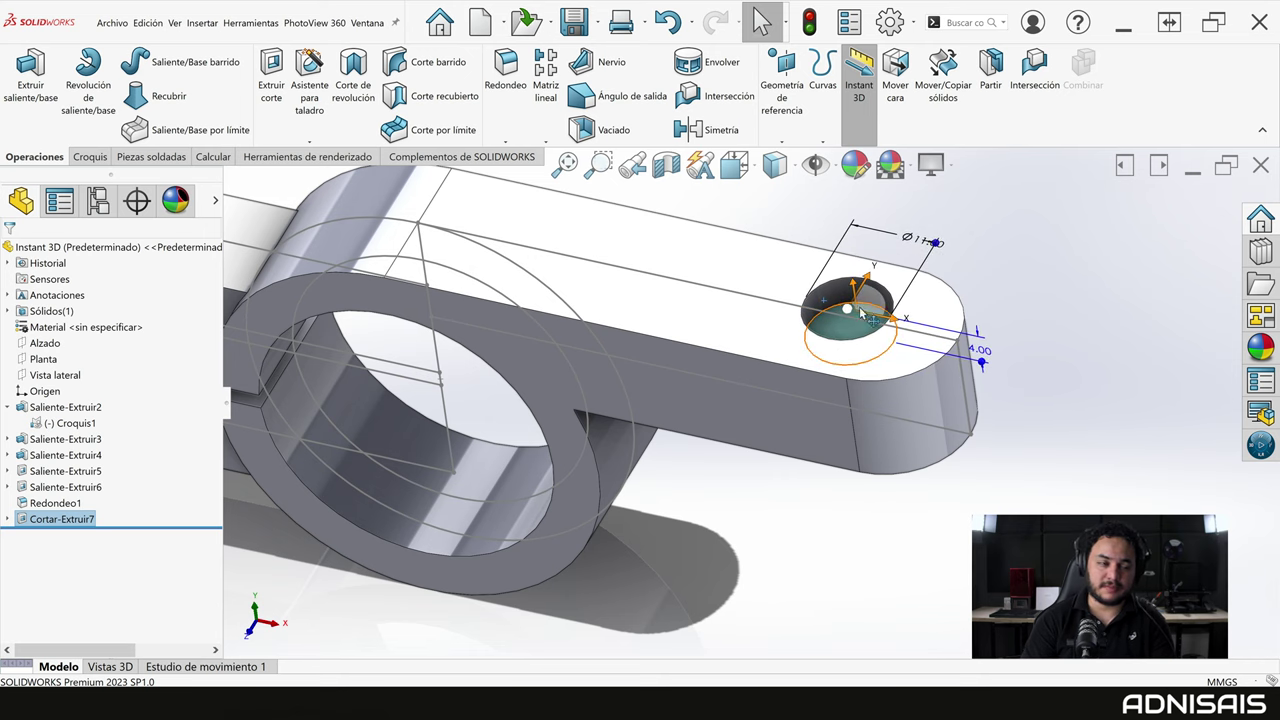
Move the hole onto the left block's top face and deselect it.
middle_drag(824, 320, 507, 265)
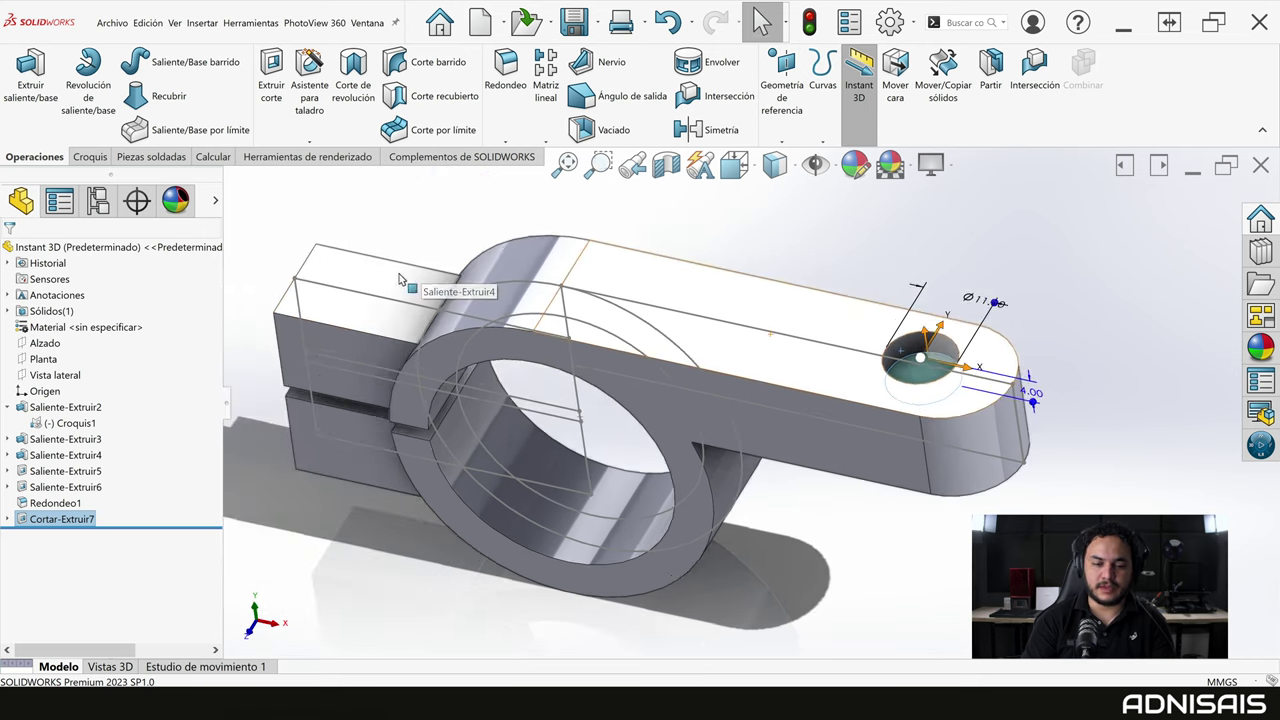
scroll(457, 286, down, 3)
scroll(828, 339, up, 1)
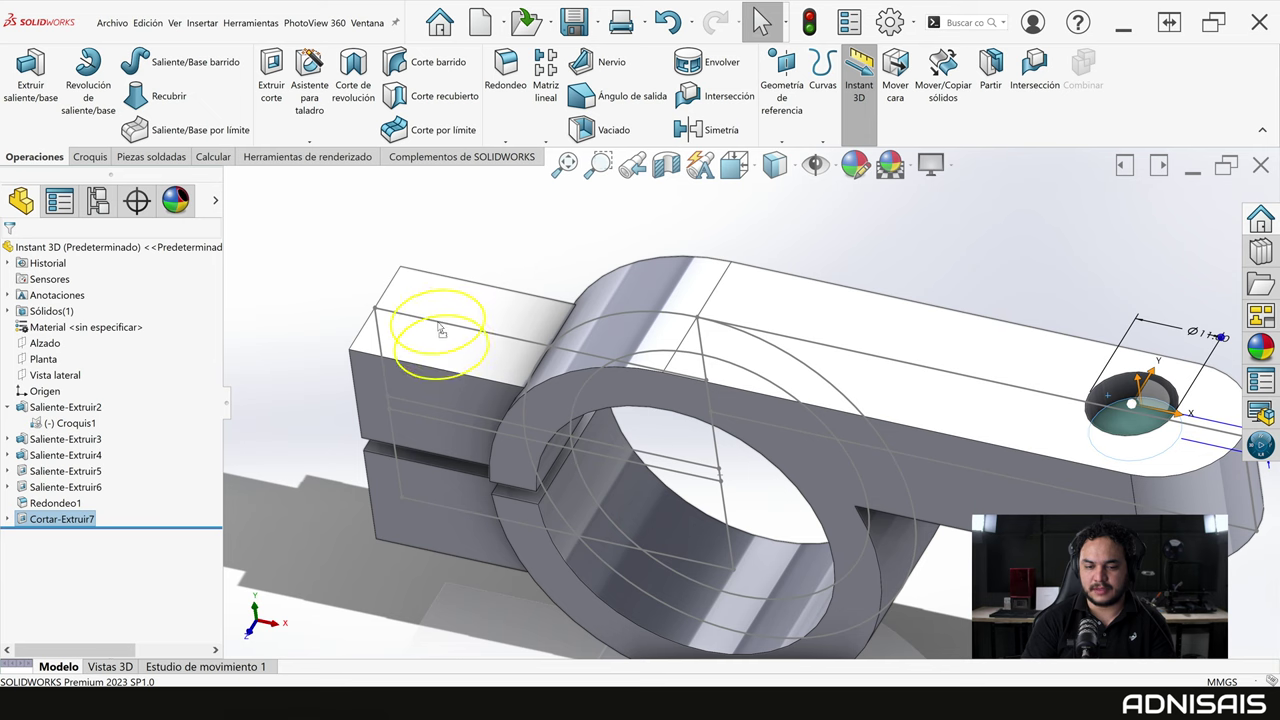
drag(485, 316, 456, 332)
mouse_move(552, 376)
middle_down()
mouse_move(620, 316)
mouse_move(633, 351)
middle_up()
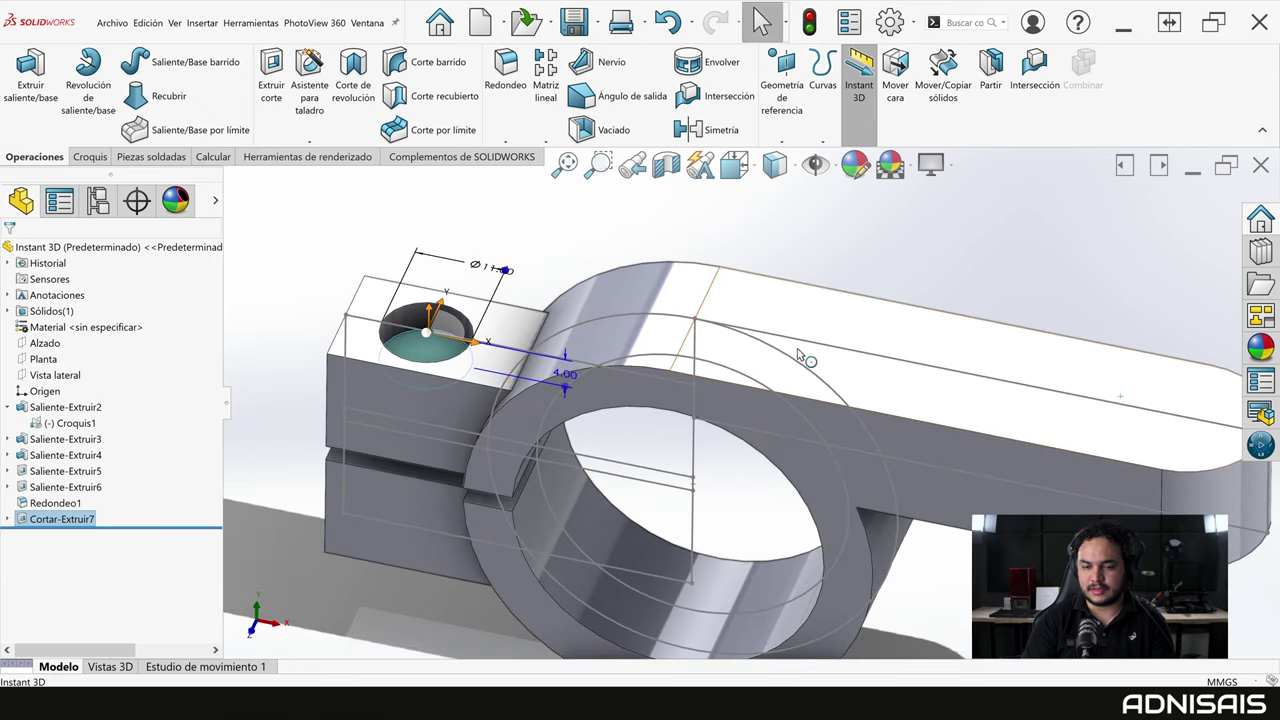
middle_drag(1072, 397, 1027, 491)
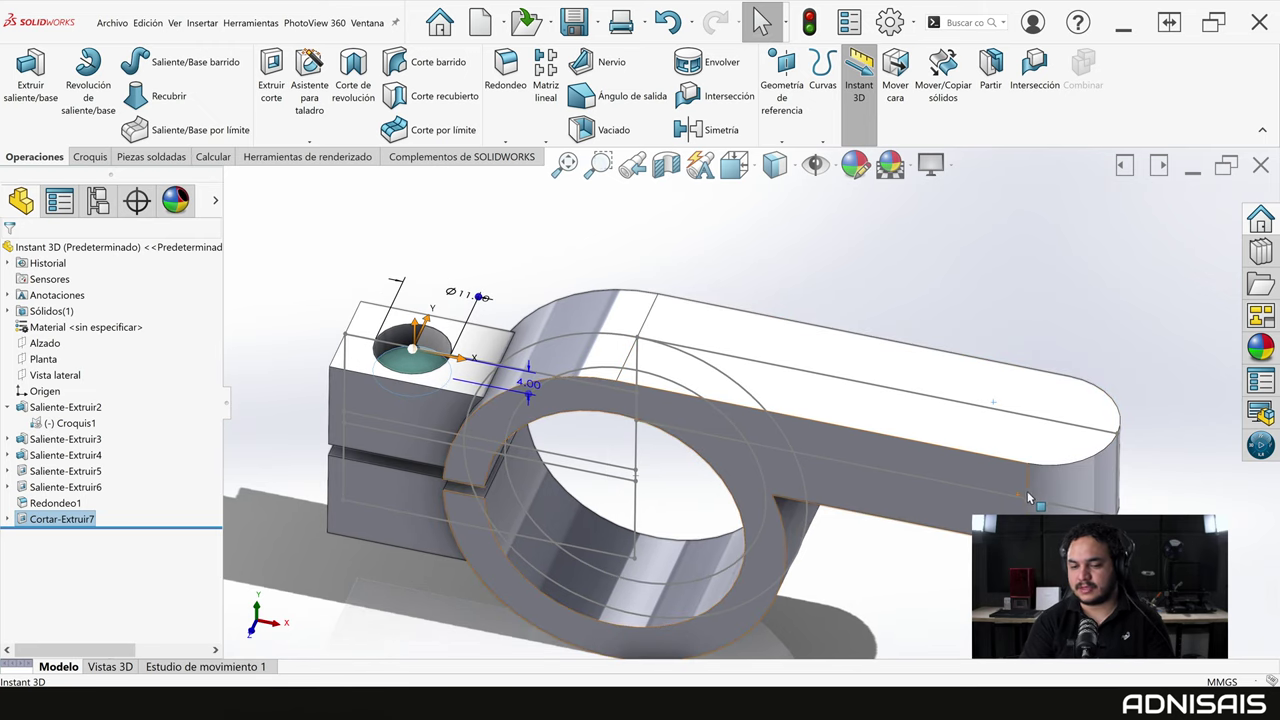
click(532, 295)
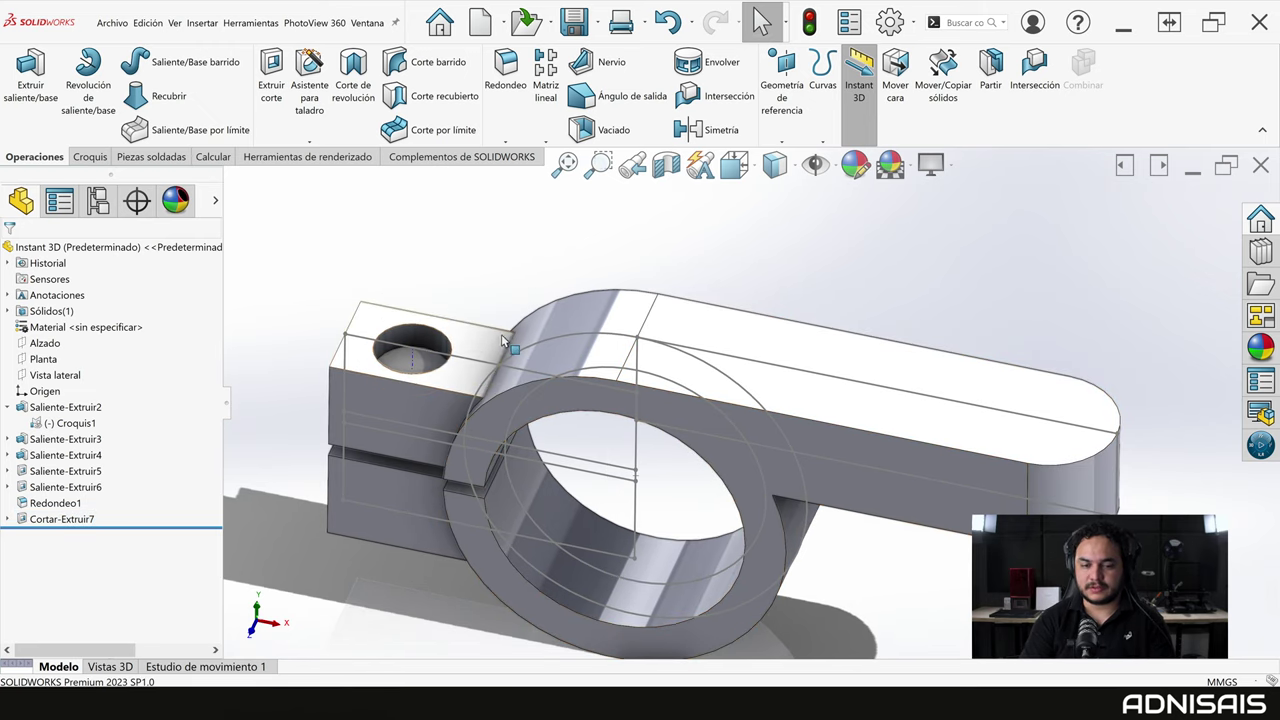
Copy the hole onto the arm's top face, creating Cortar-Extruir8.
middle_drag(502, 338, 469, 348)
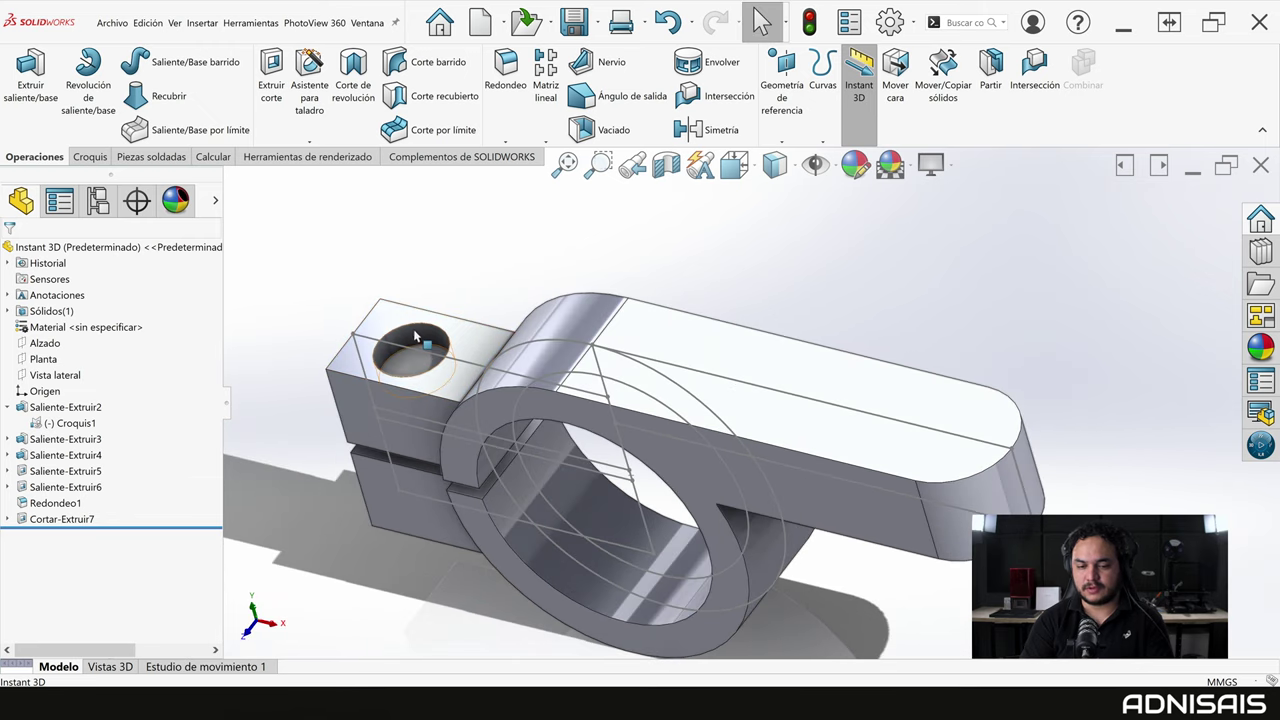
ctrl+drag(416, 337, 867, 413)
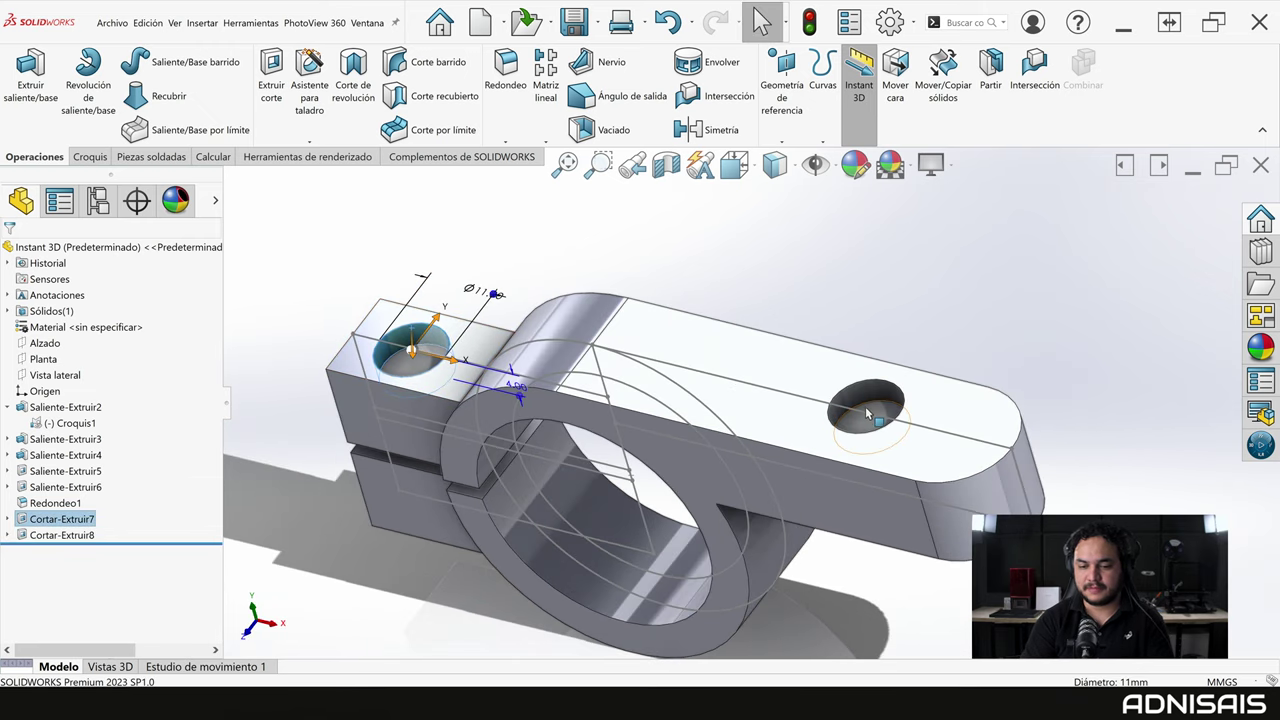
middle_drag(901, 422, 933, 375)
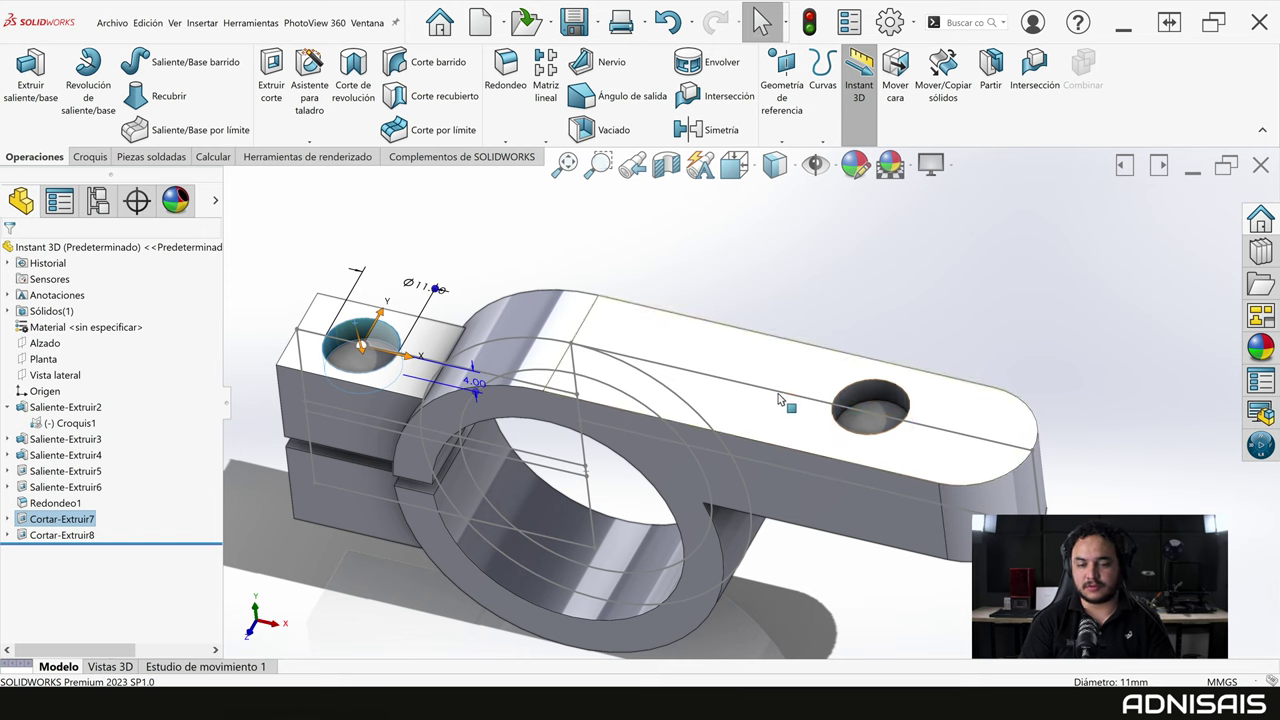
click(856, 120)
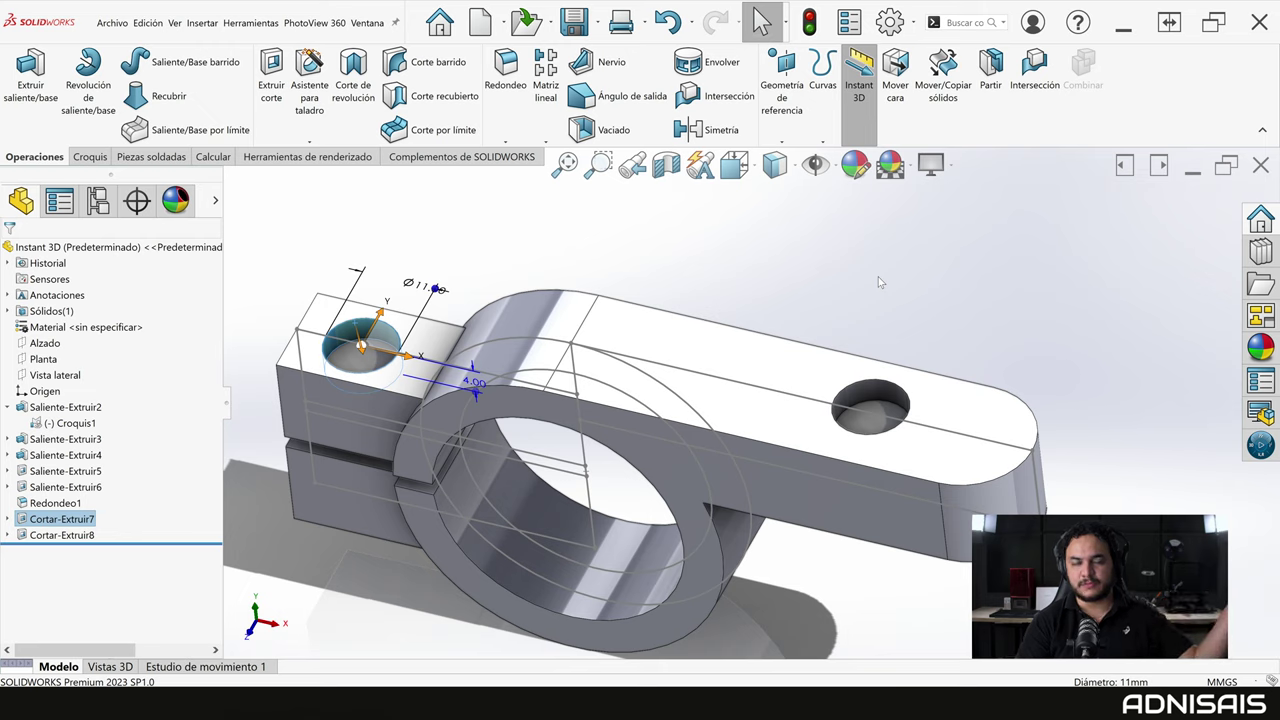
click(773, 292)
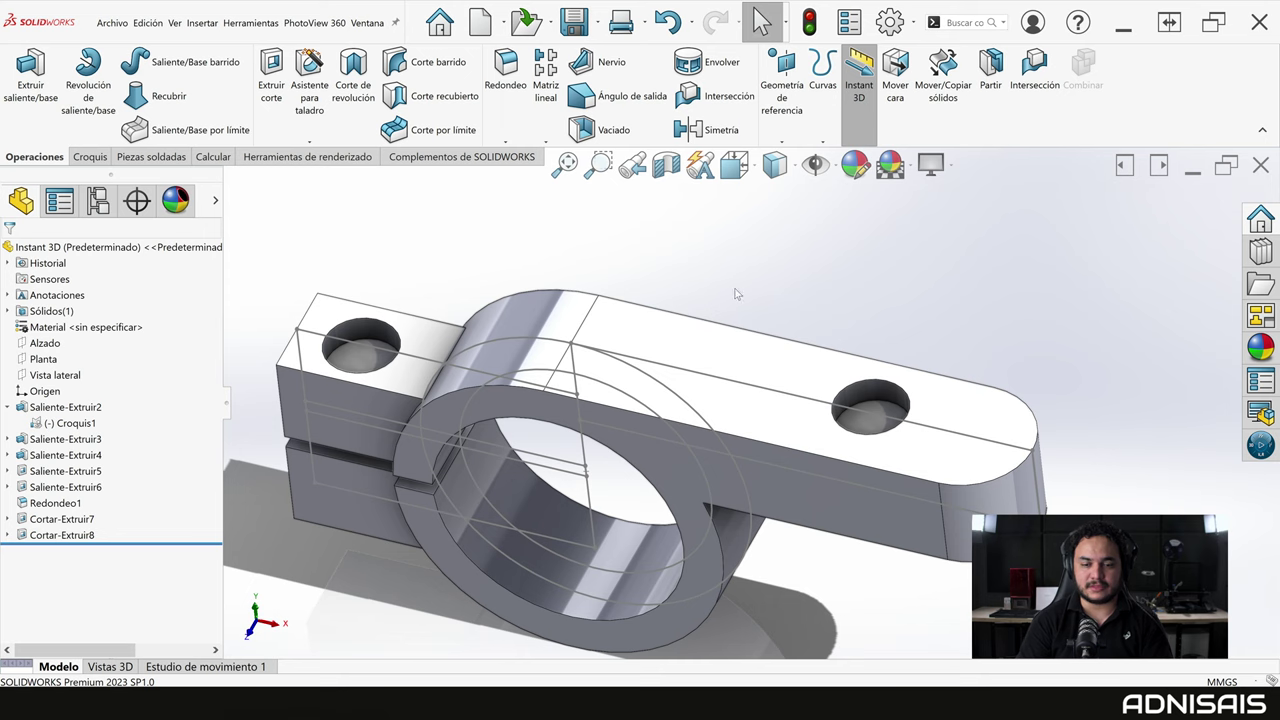
Copy the left block's hole onto the arm beside the first copy, creating Cortar-Extruir9.
middle_drag(736, 293, 392, 340)
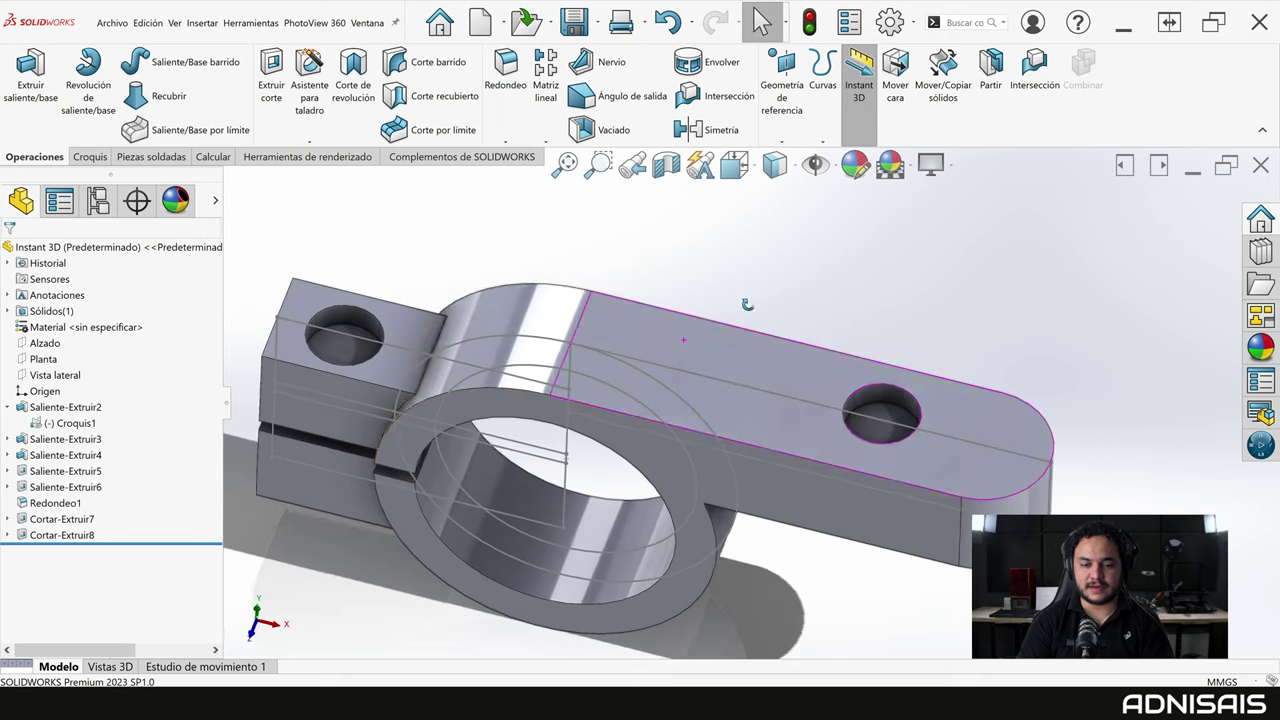
click(357, 328)
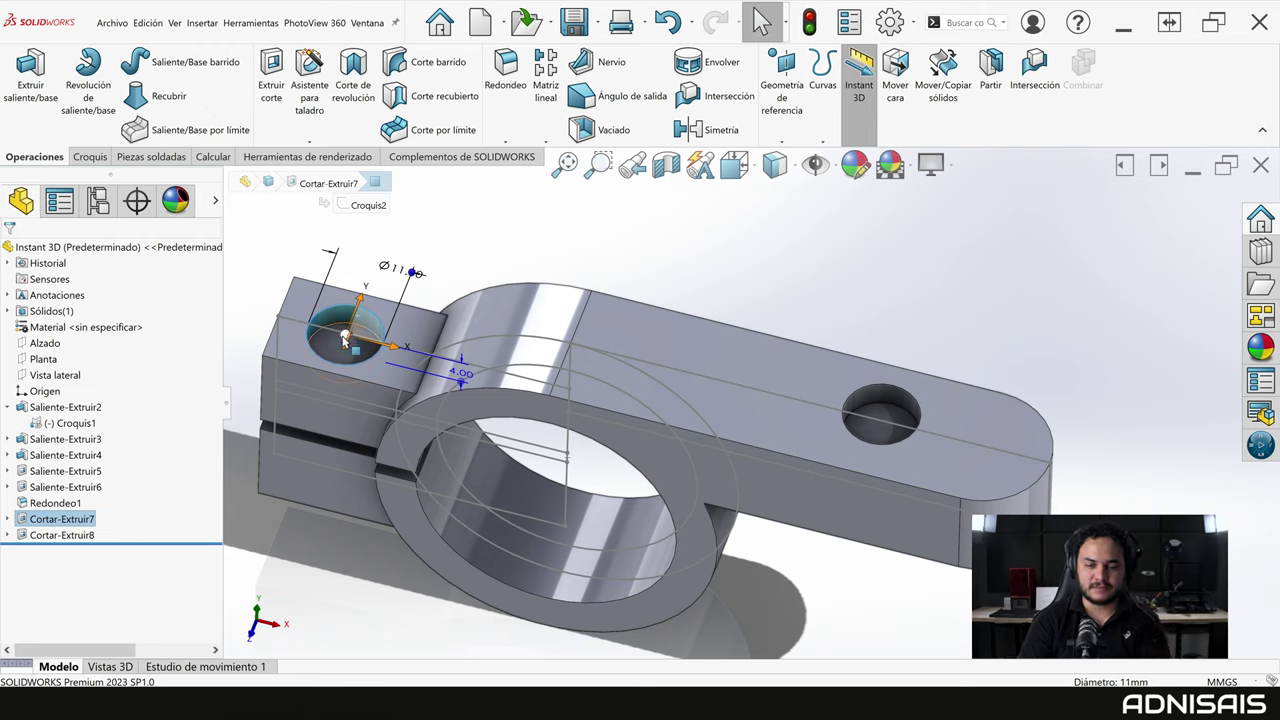
drag(347, 340, 783, 393)
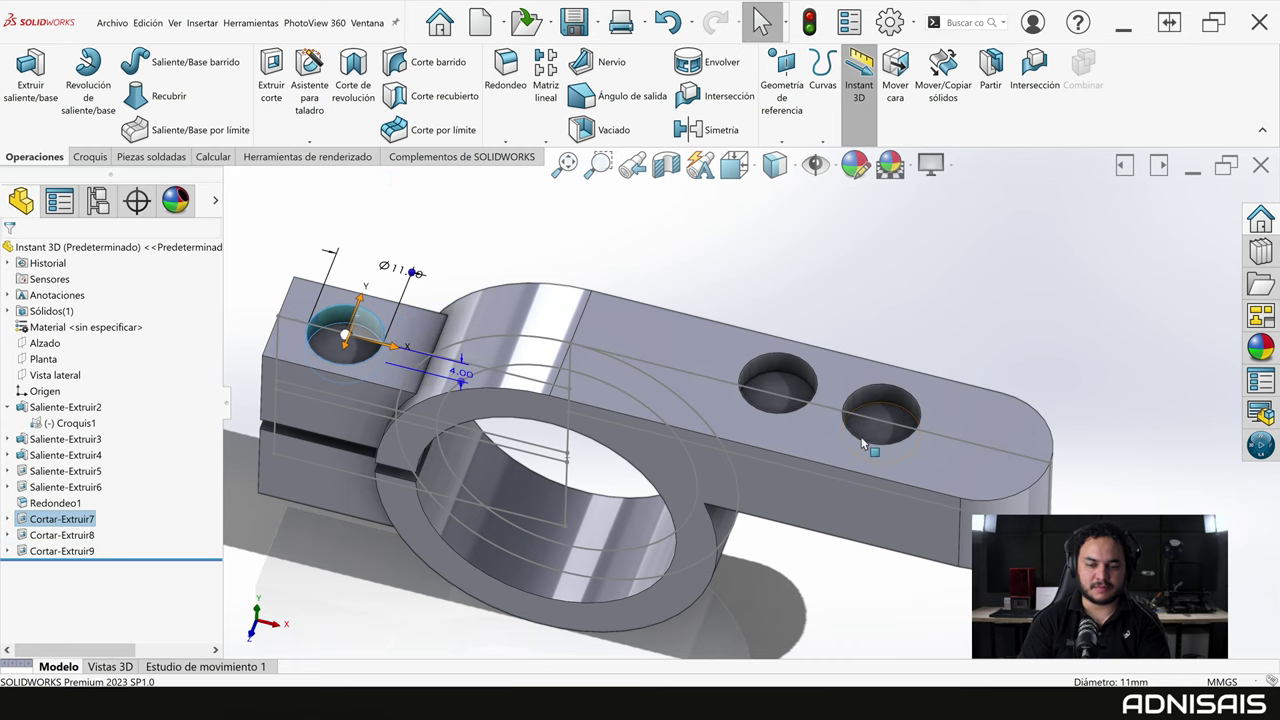
click(884, 316)
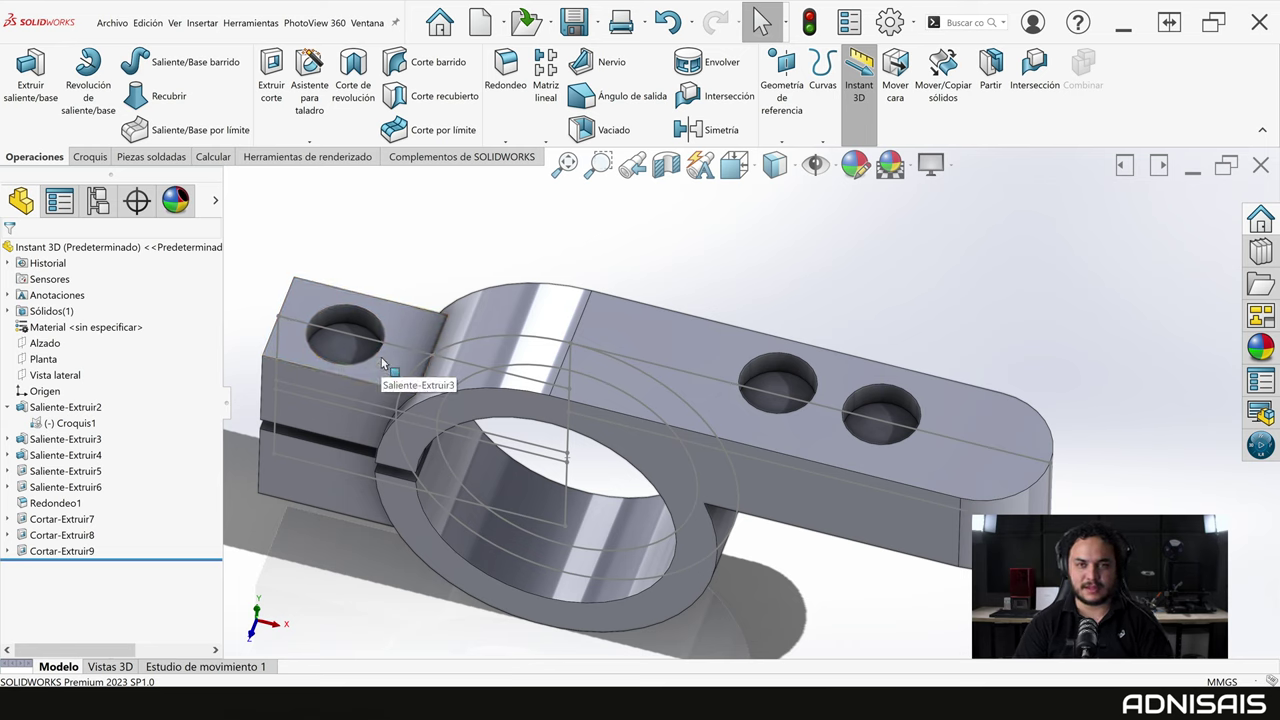
scroll(697, 514, up, 5)
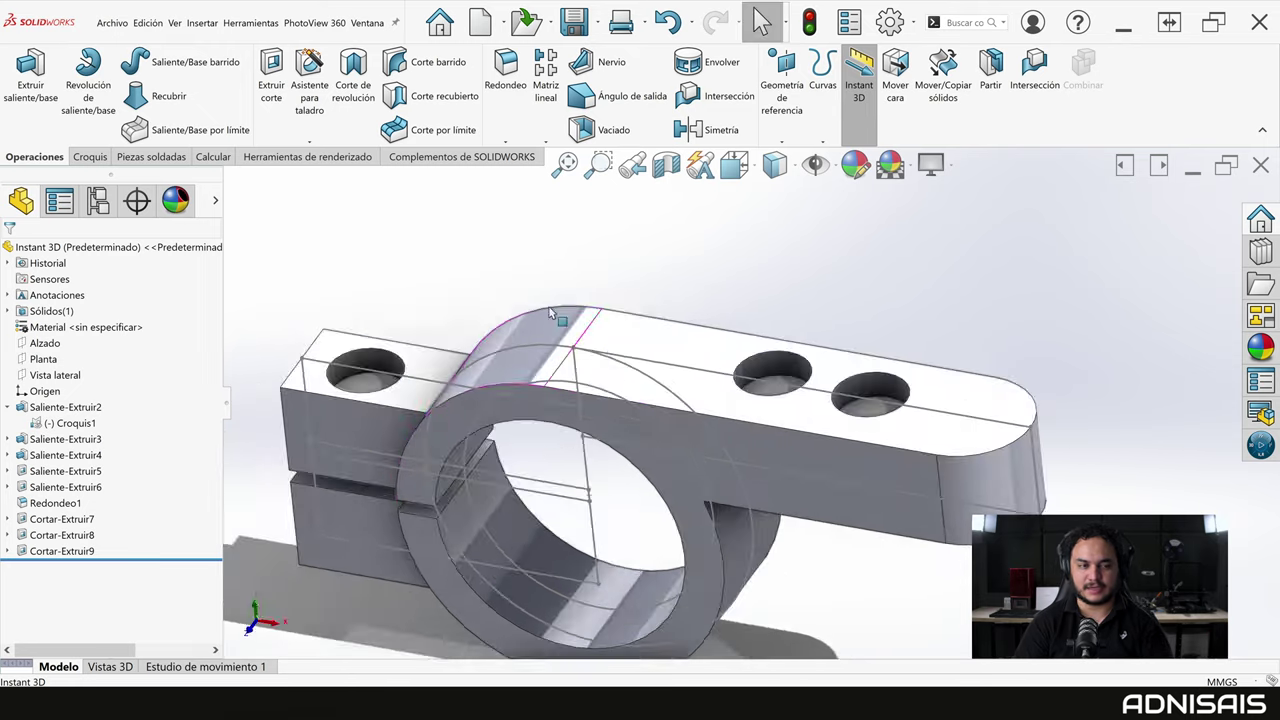
mouse_move(697, 514)
middle_down()
mouse_move(718, 422)
mouse_move(720, 436)
middle_up()
middle_drag(791, 397, 786, 420)
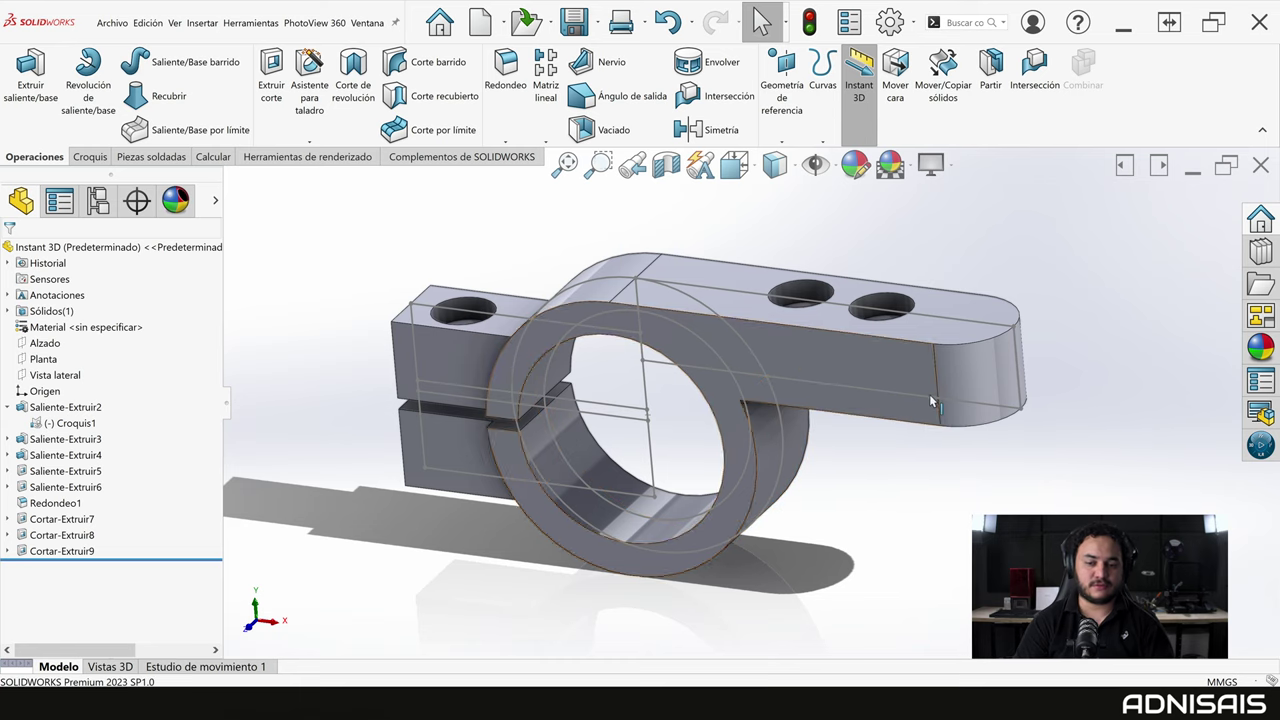
middle_drag(955, 425, 1020, 438)
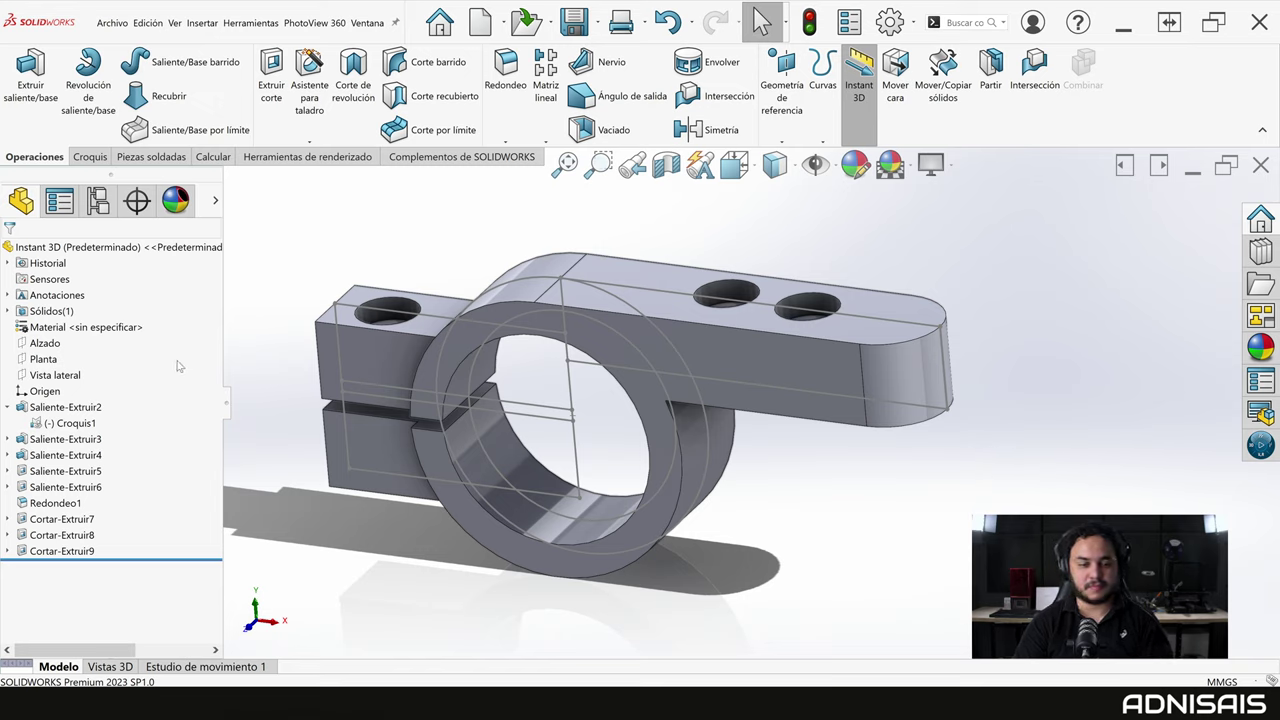
Add a live section plane on the Alzado front plane.
click(45, 343)
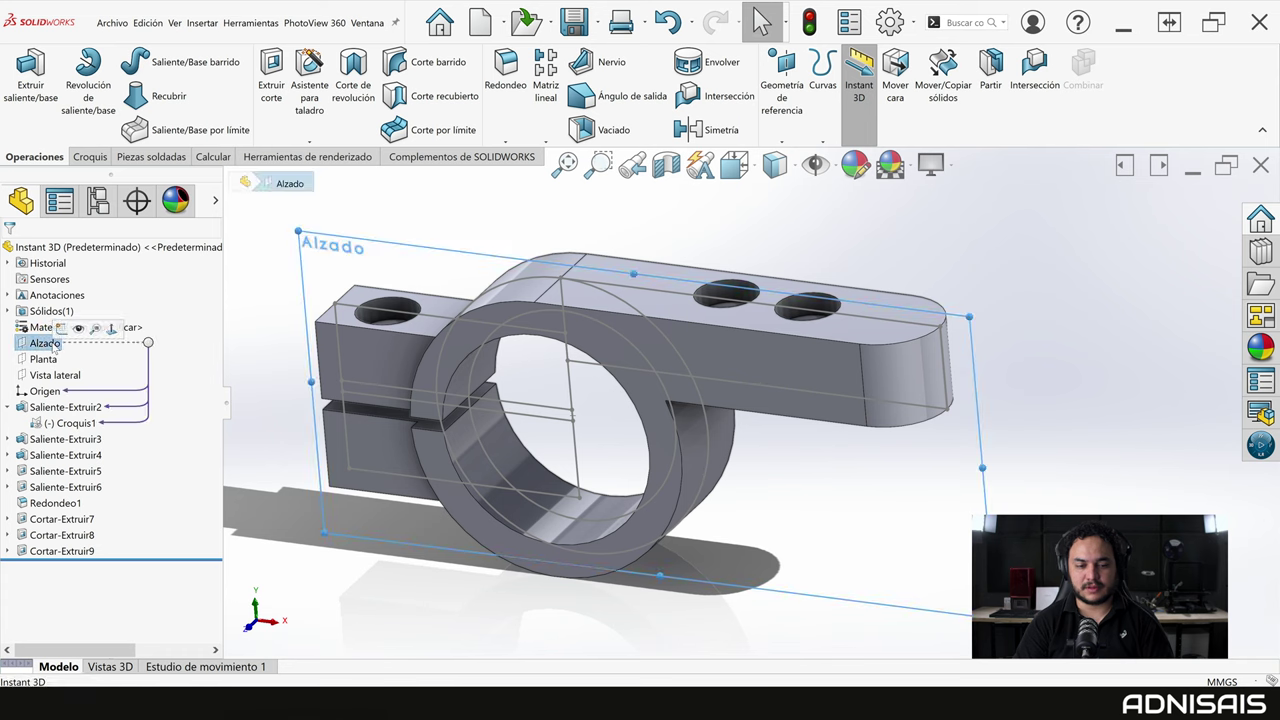
right_click(53, 345)
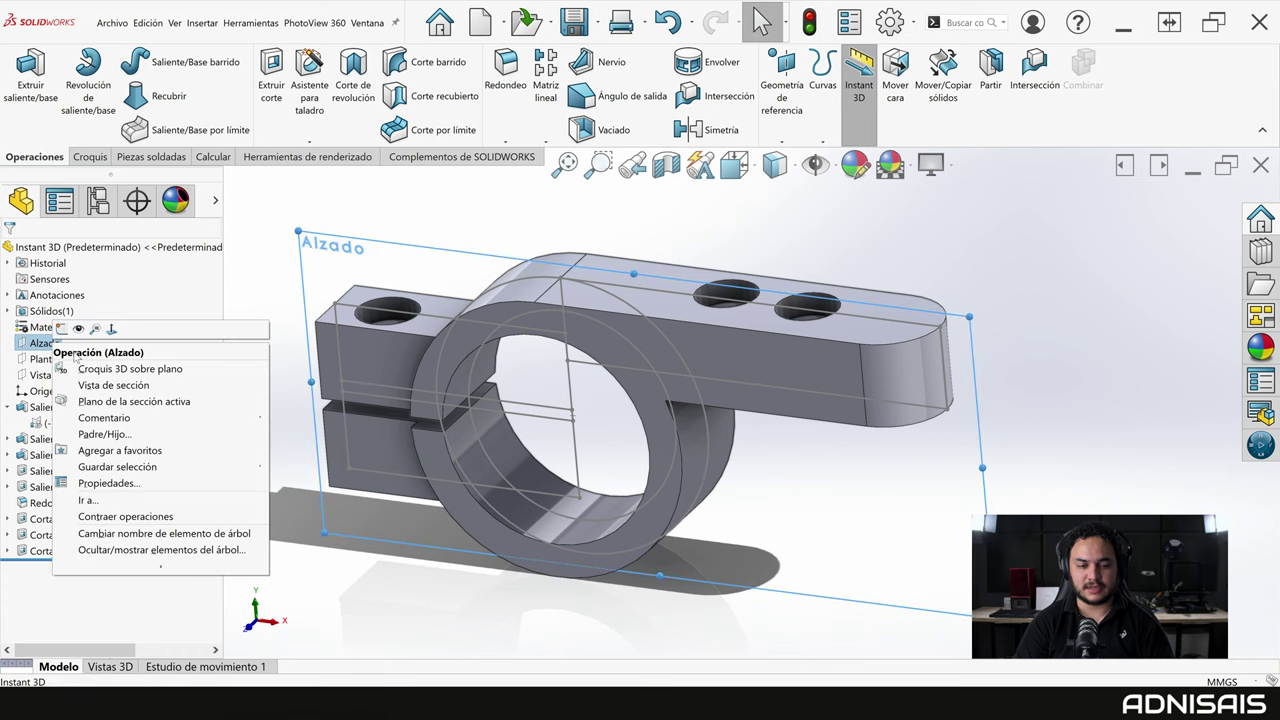
click(134, 401)
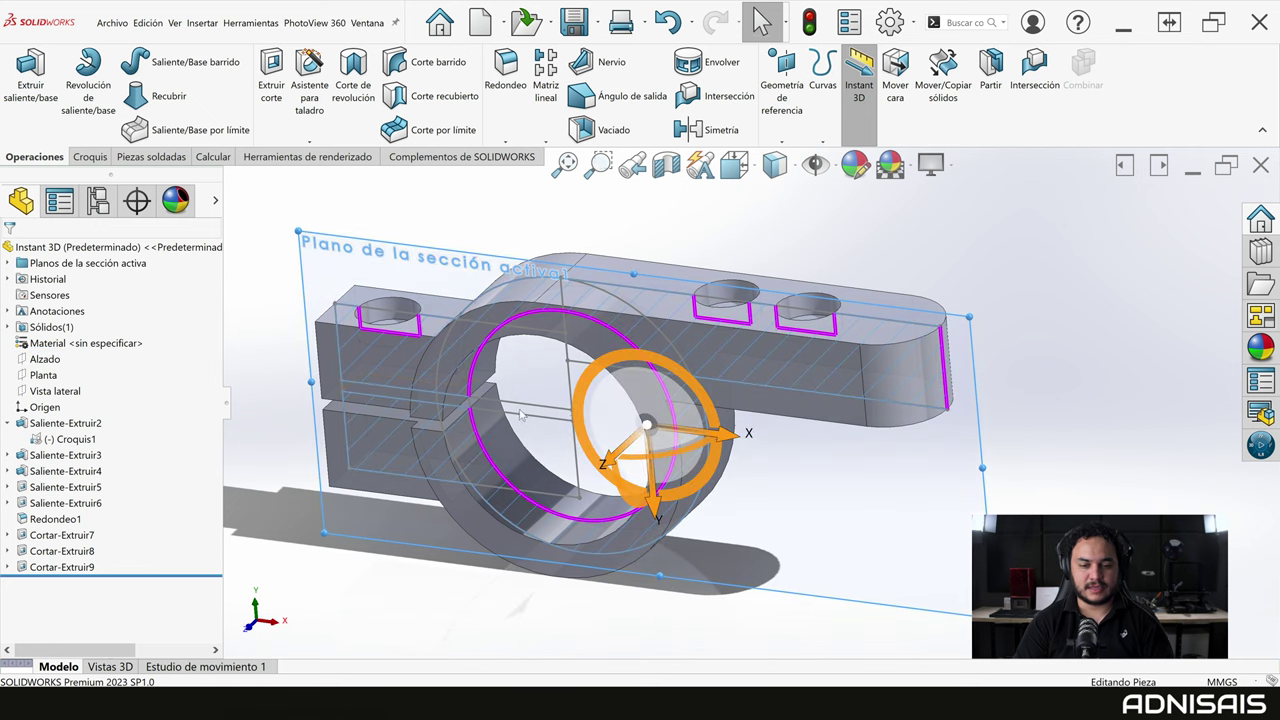
mouse_move(520, 415)
middle_down()
mouse_move(550, 355)
mouse_move(500, 402)
mouse_move(802, 315)
middle_up()
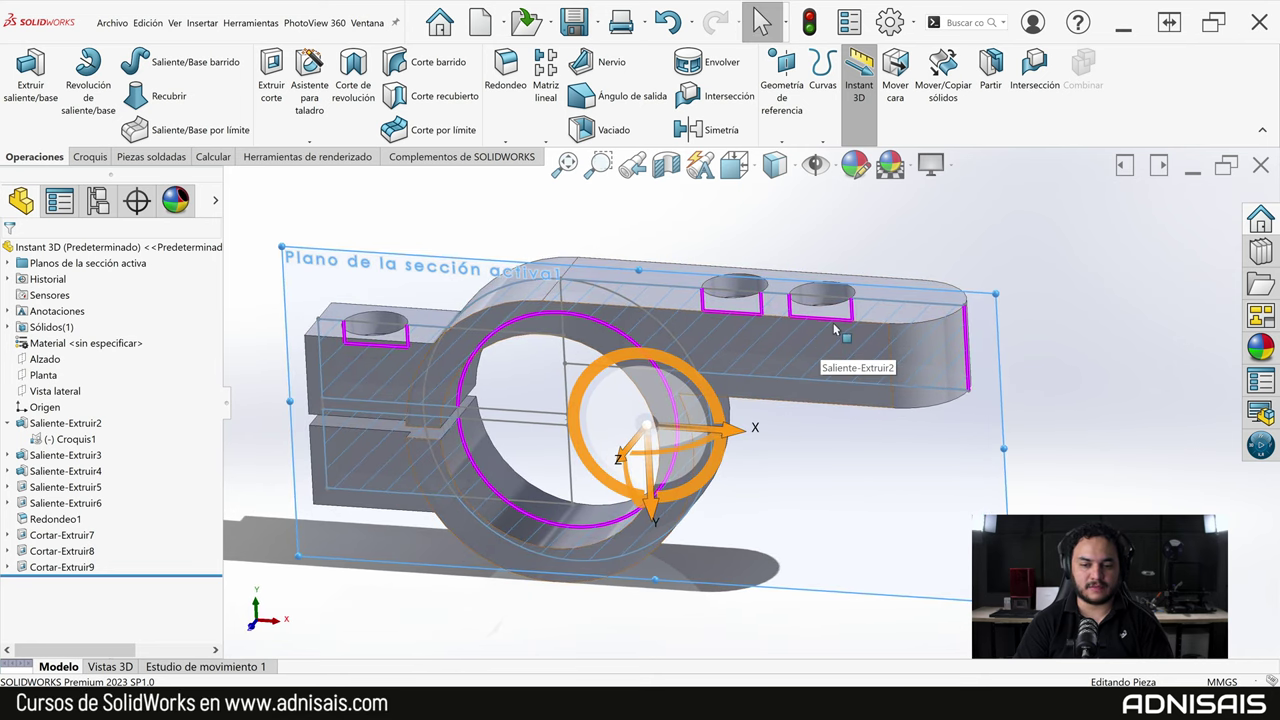
Deepen one of the top arm's holes by dragging its edge in the section view.
drag(832, 325, 842, 357)
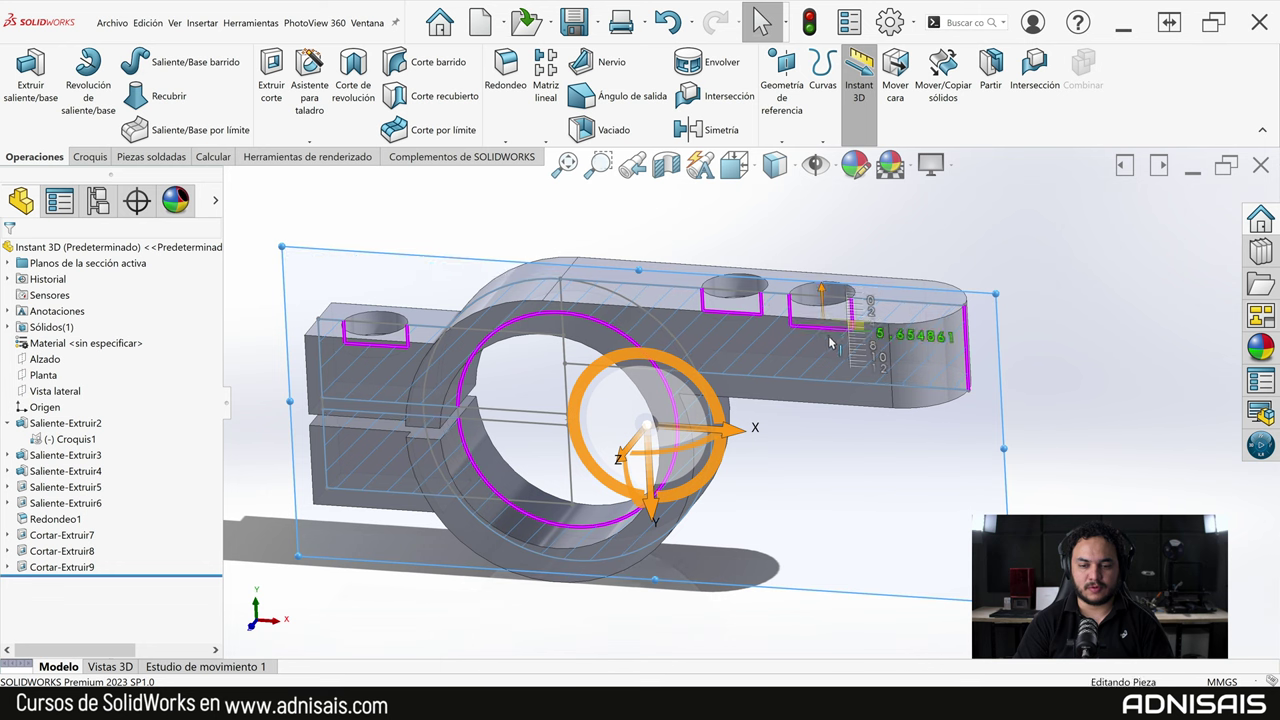
click(752, 340)
drag(752, 340, 460, 287)
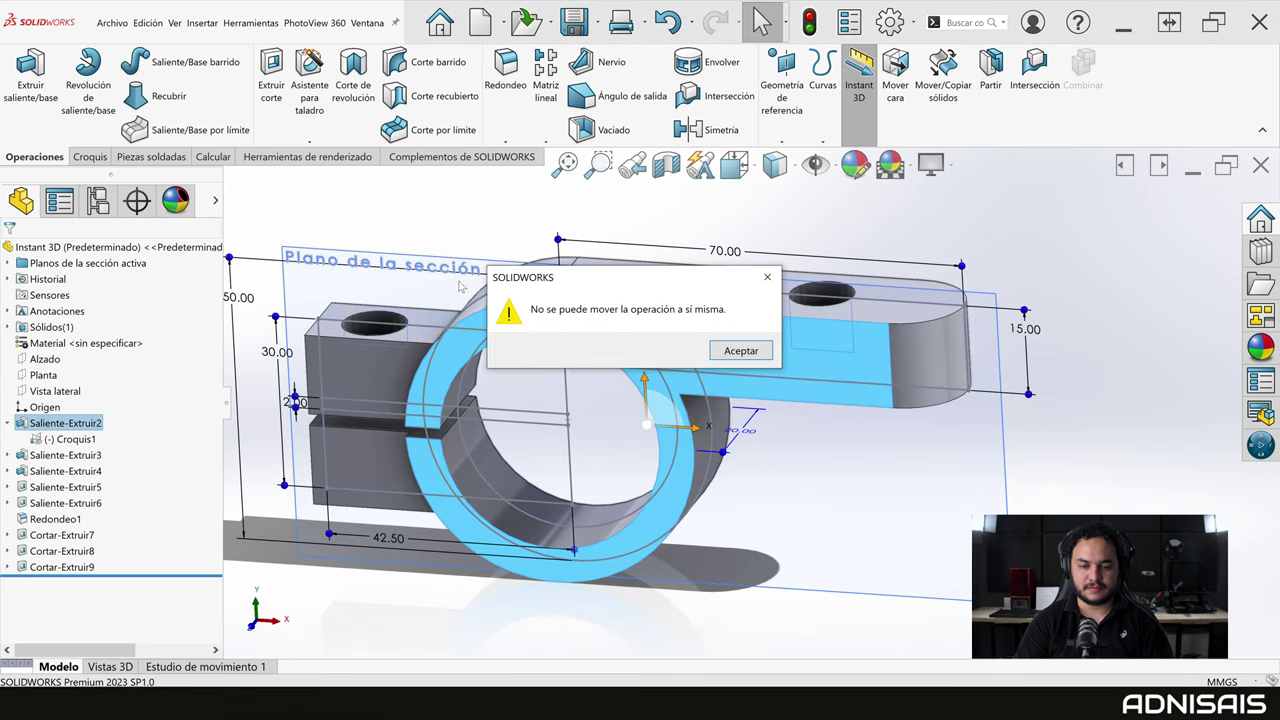
click(736, 351)
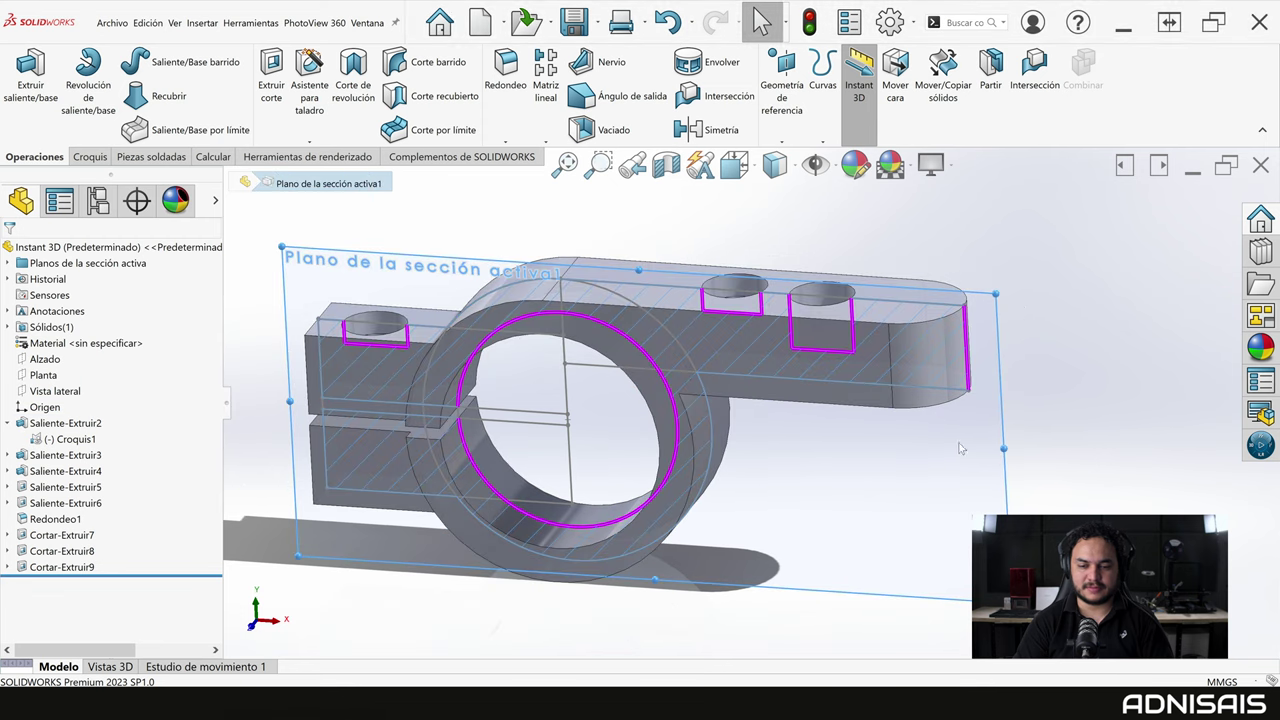
key(Escape)
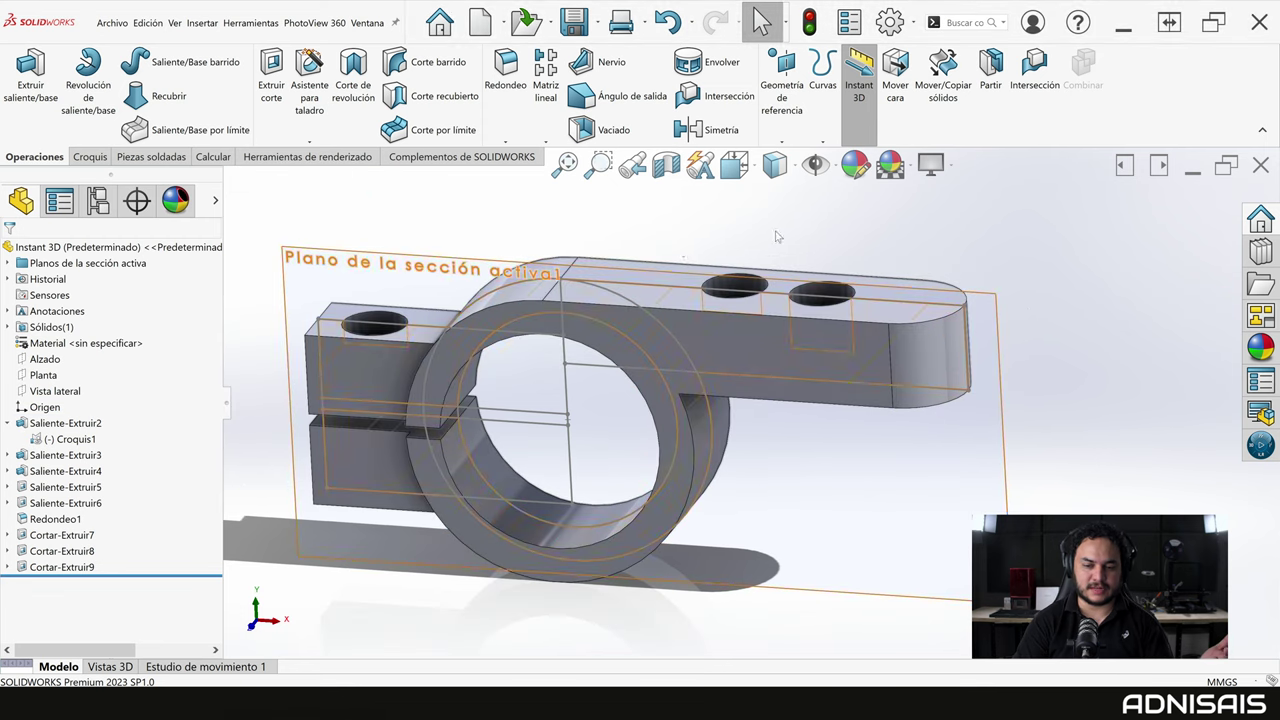
Adjust the arm's rounded right end and the ring's inner circle on the section plane.
click(996, 316)
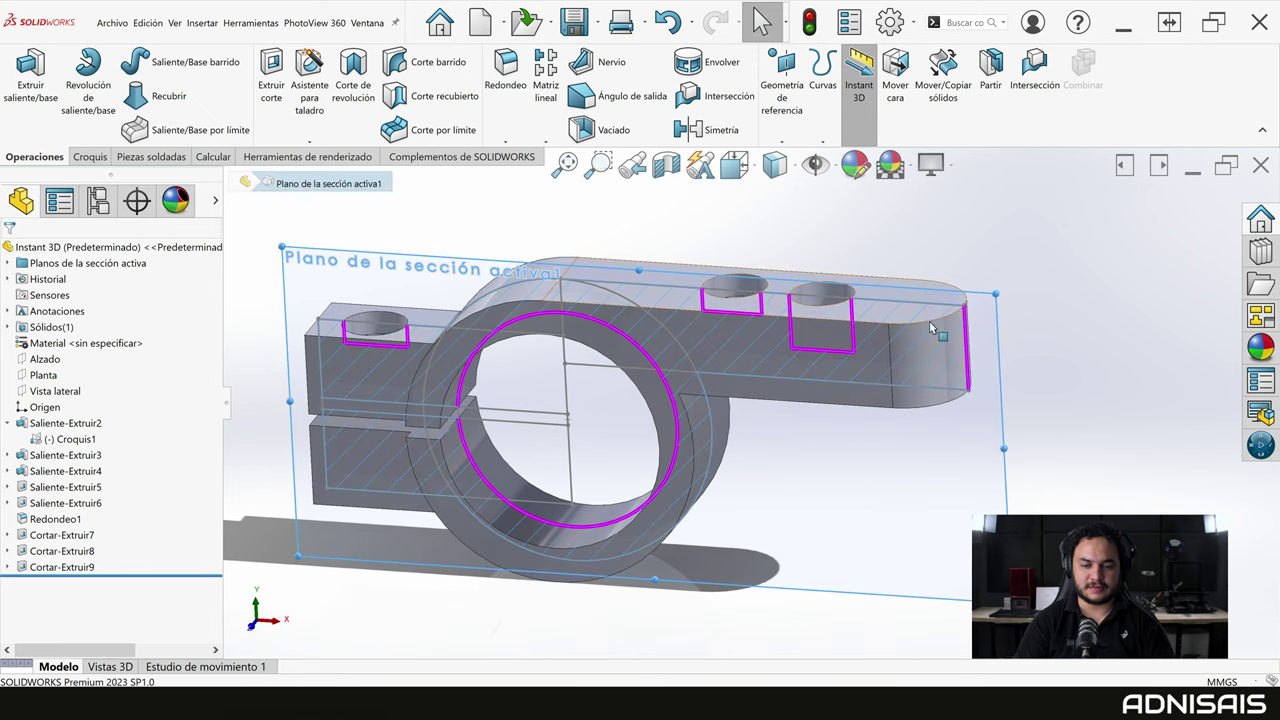
drag(968, 345, 947, 362)
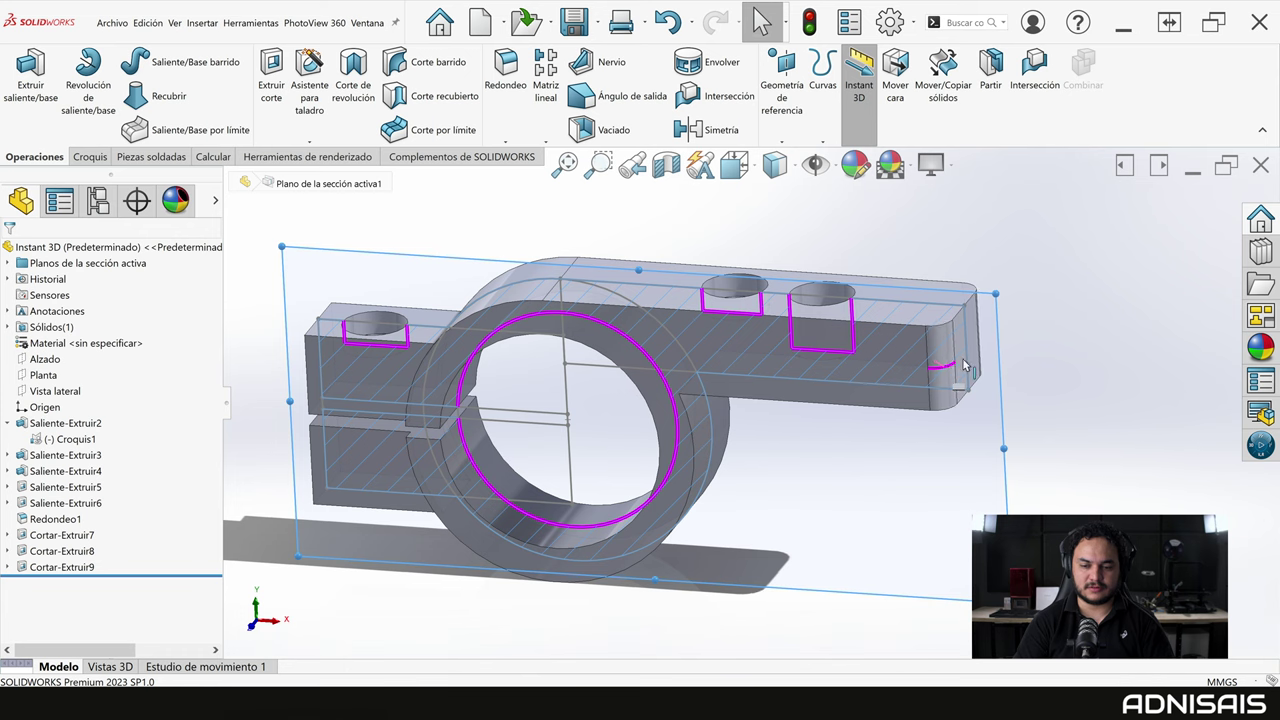
drag(947, 362, 975, 365)
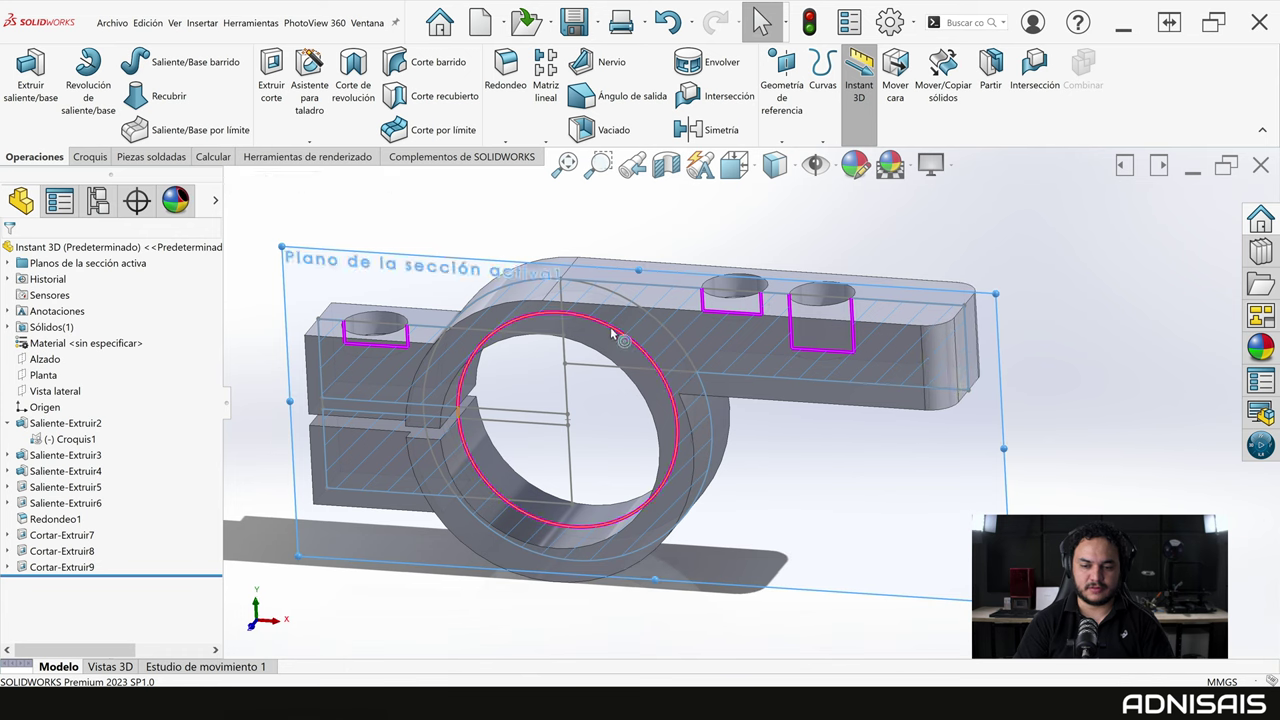
mouse_move(613, 370)
mouse_down()
mouse_move(600, 355)
mouse_move(621, 347)
mouse_up()
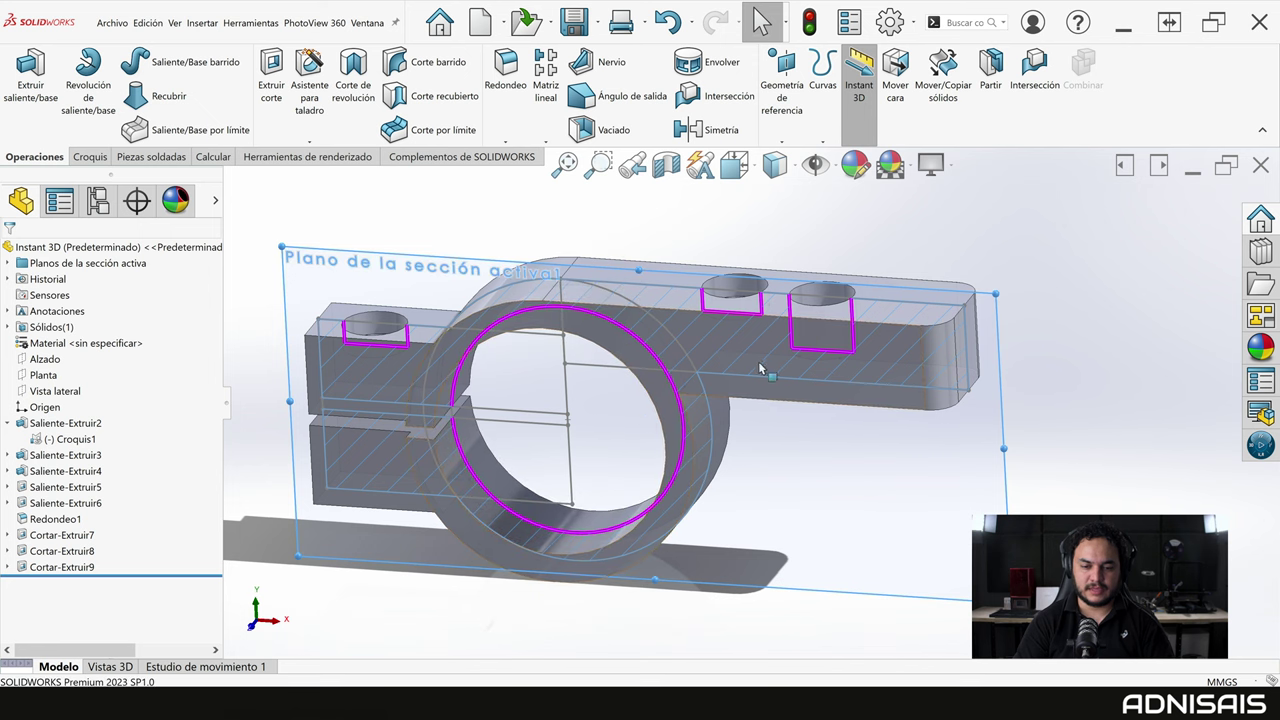
middle_drag(785, 402, 735, 354)
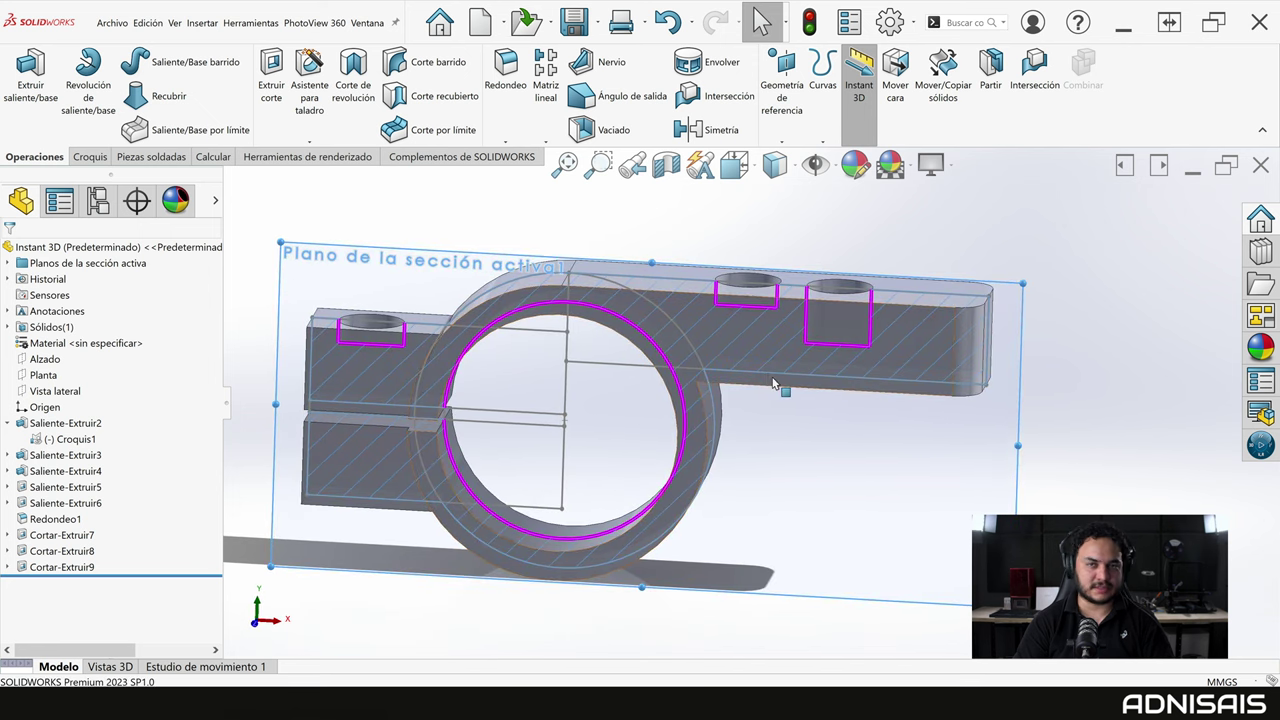
click(600, 455)
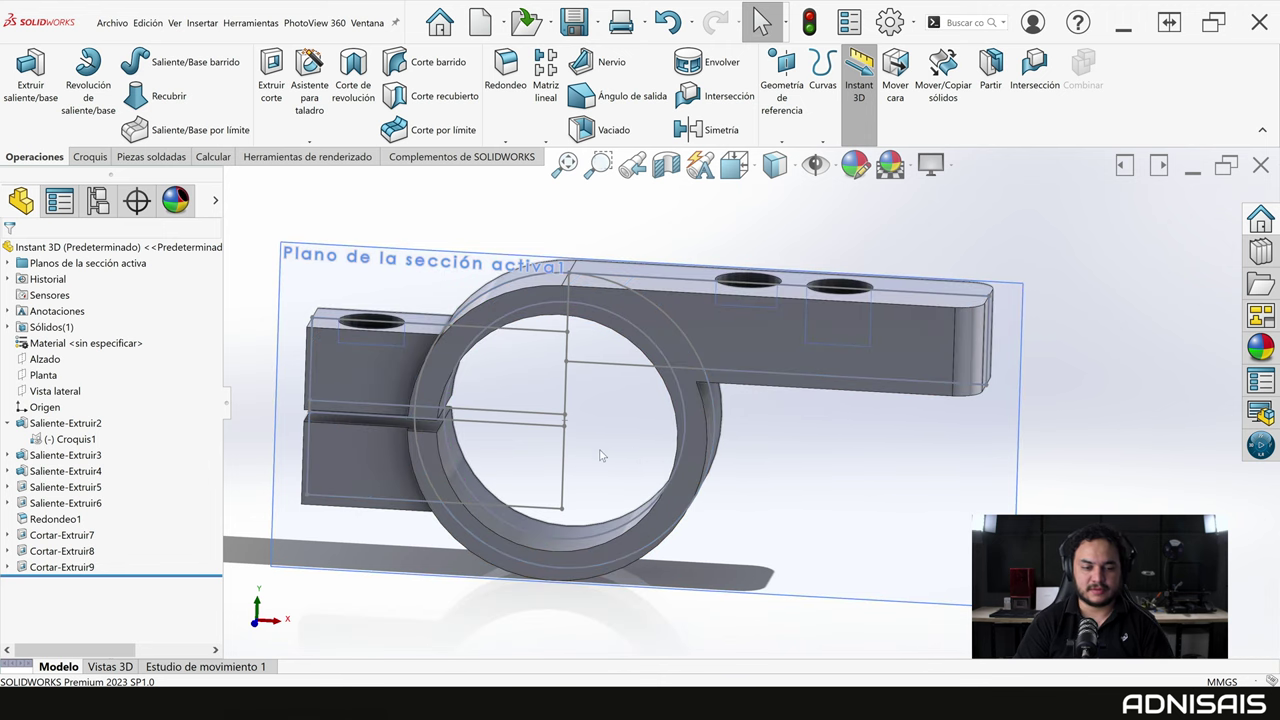
Edit Croquis1 and show all of its sketch relations.
click(70, 439)
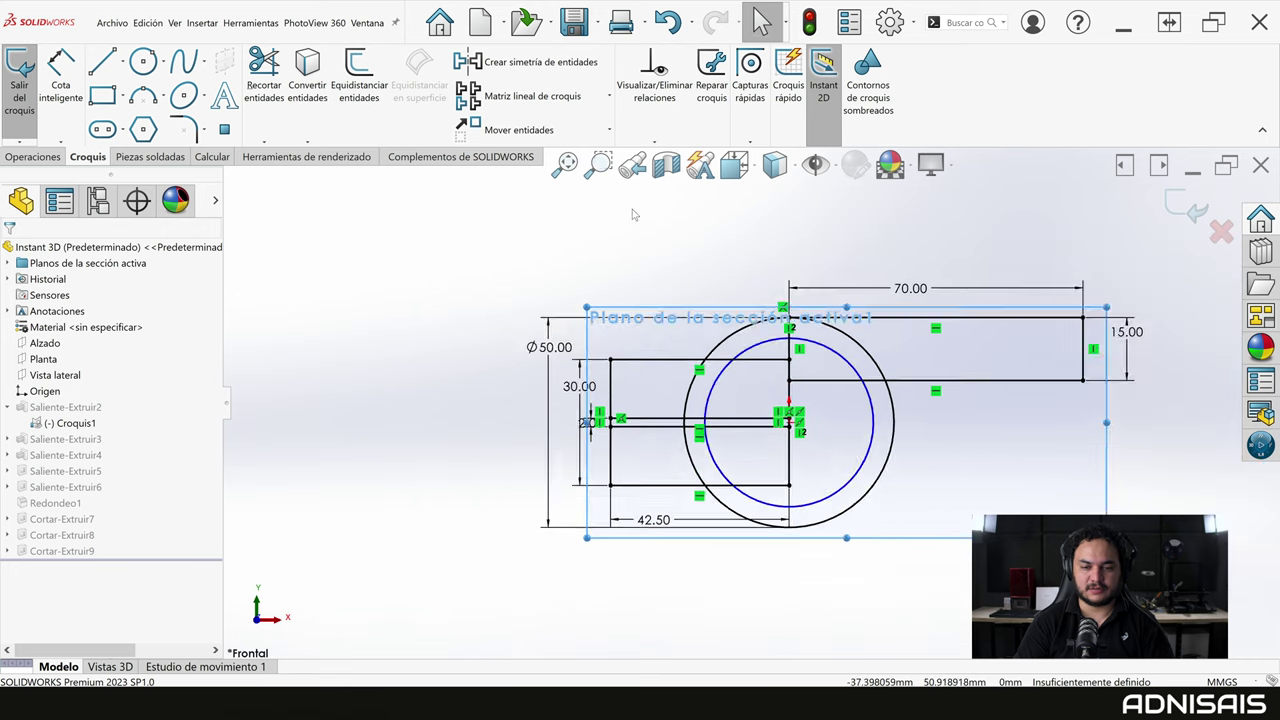
click(655, 80)
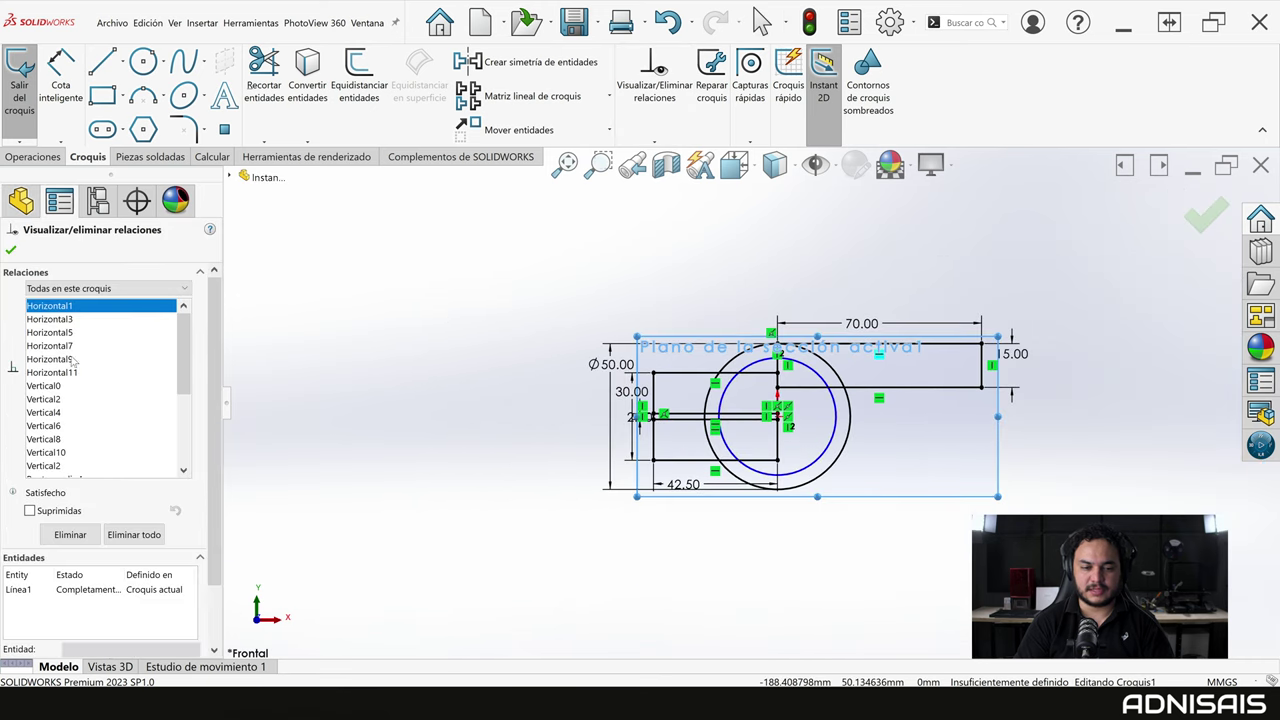
click(86, 289)
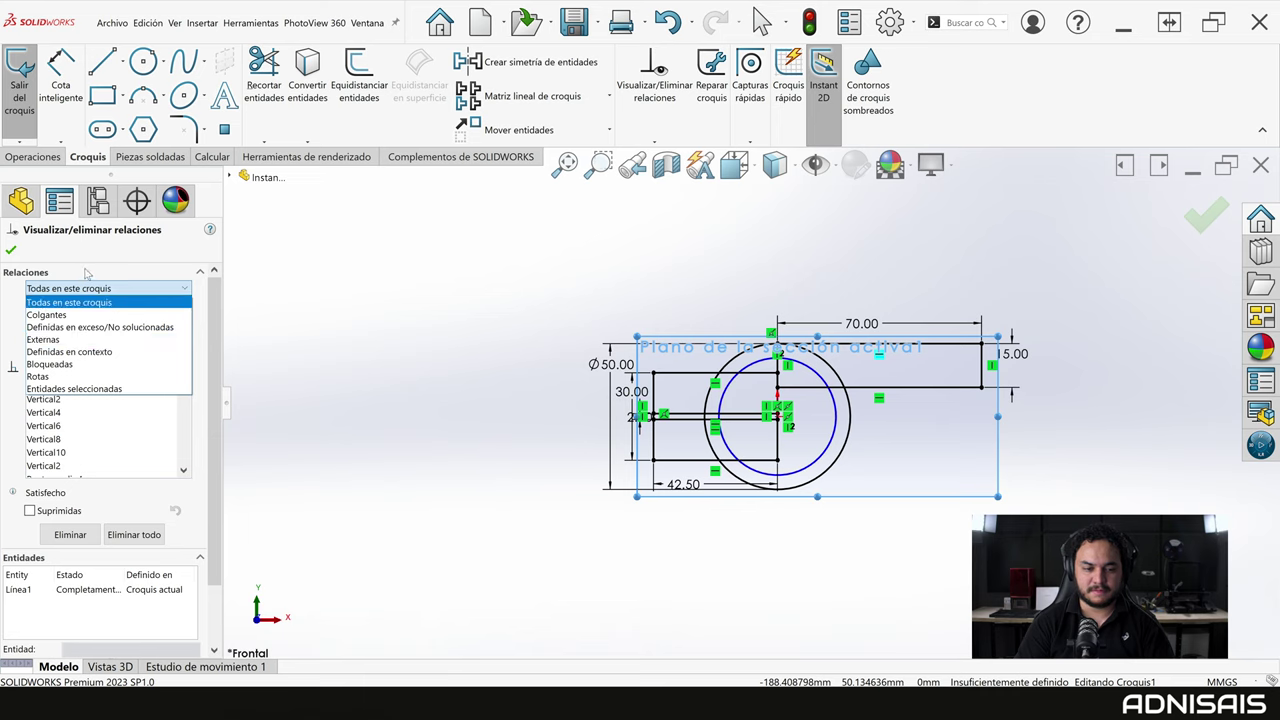
click(38, 268)
click(9, 253)
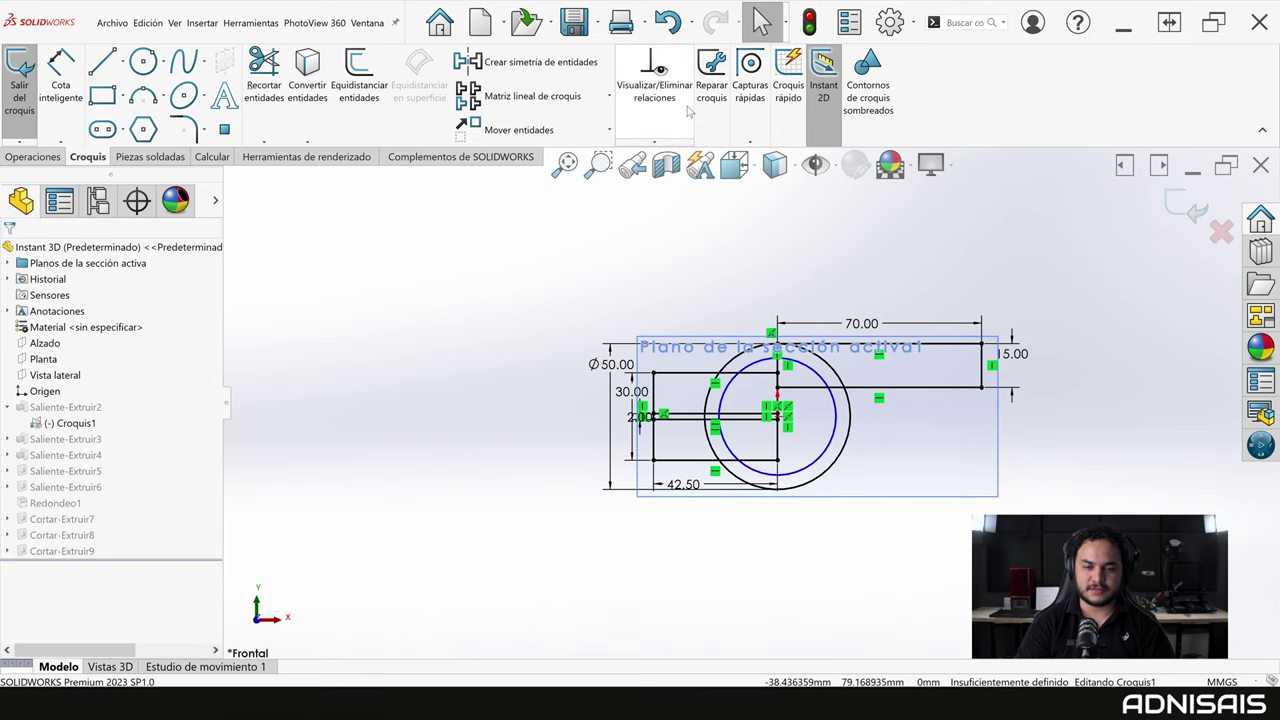
Delete the Distancia1–Diámetro3 dimension relations and exit the sketch to rebuild.
click(655, 70)
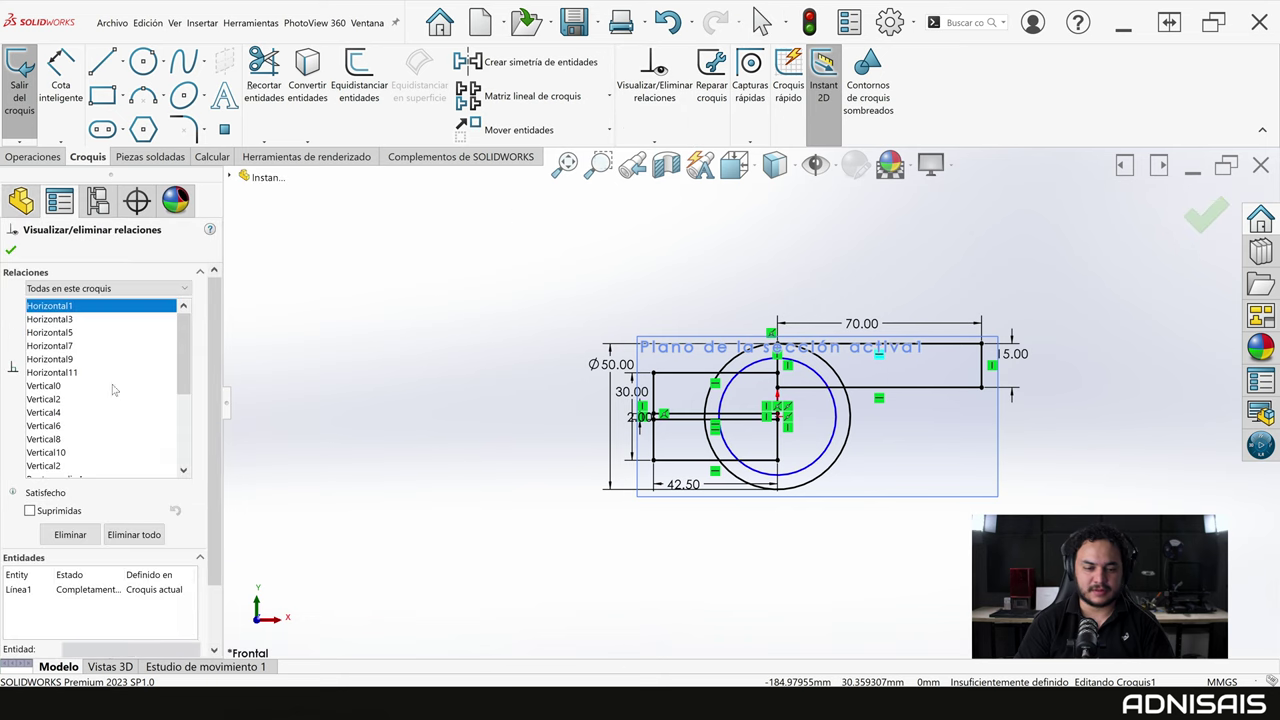
scroll(59, 340, down, 2)
scroll(59, 340, down, 2)
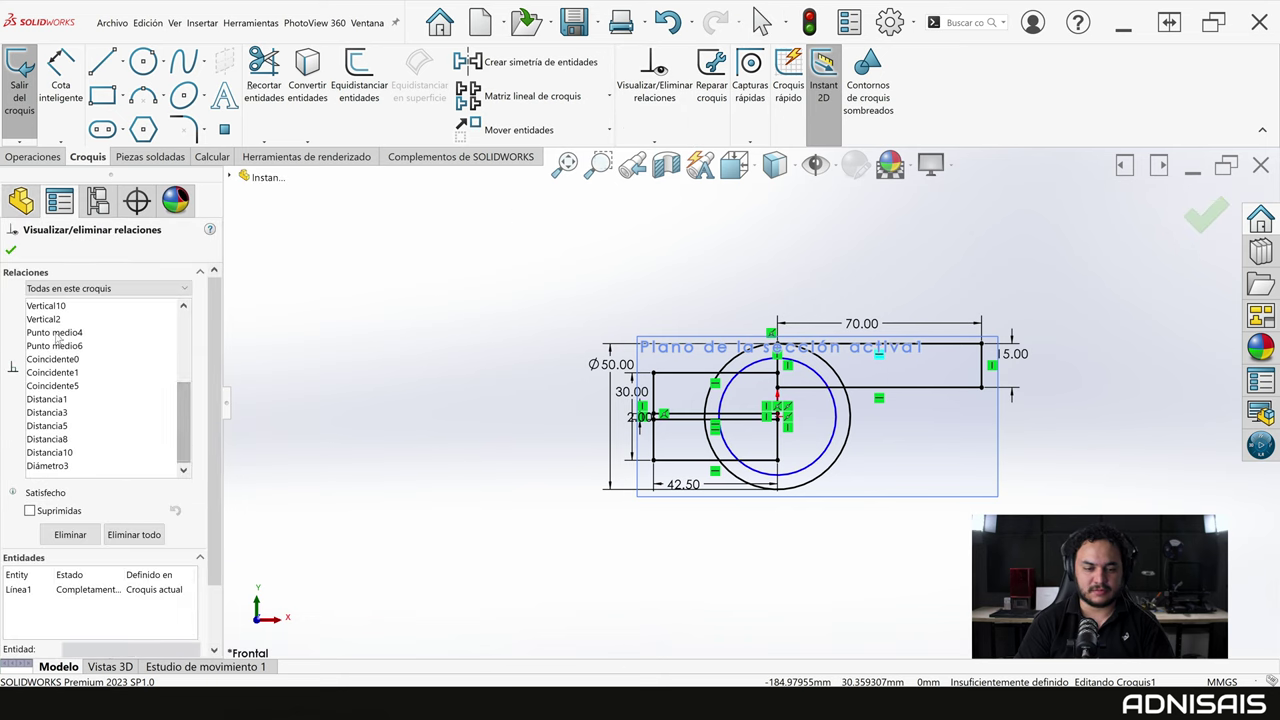
click(47, 399)
shift+click(47, 466)
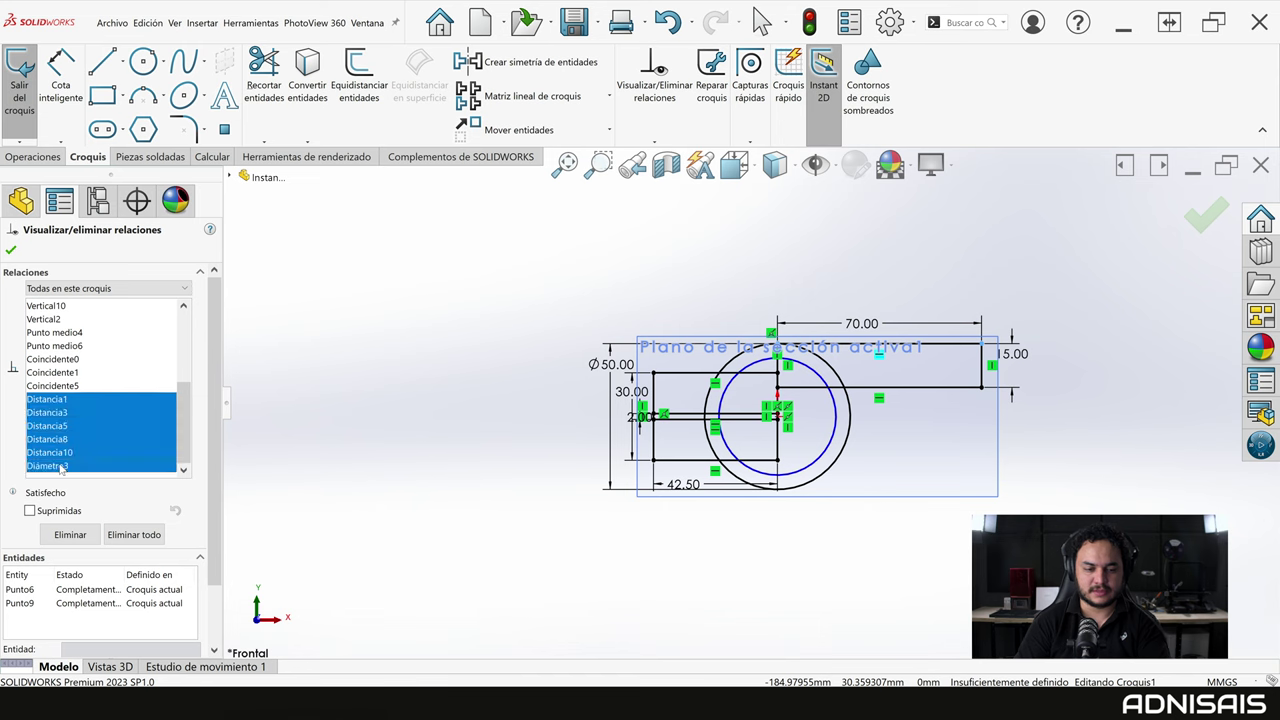
click(70, 535)
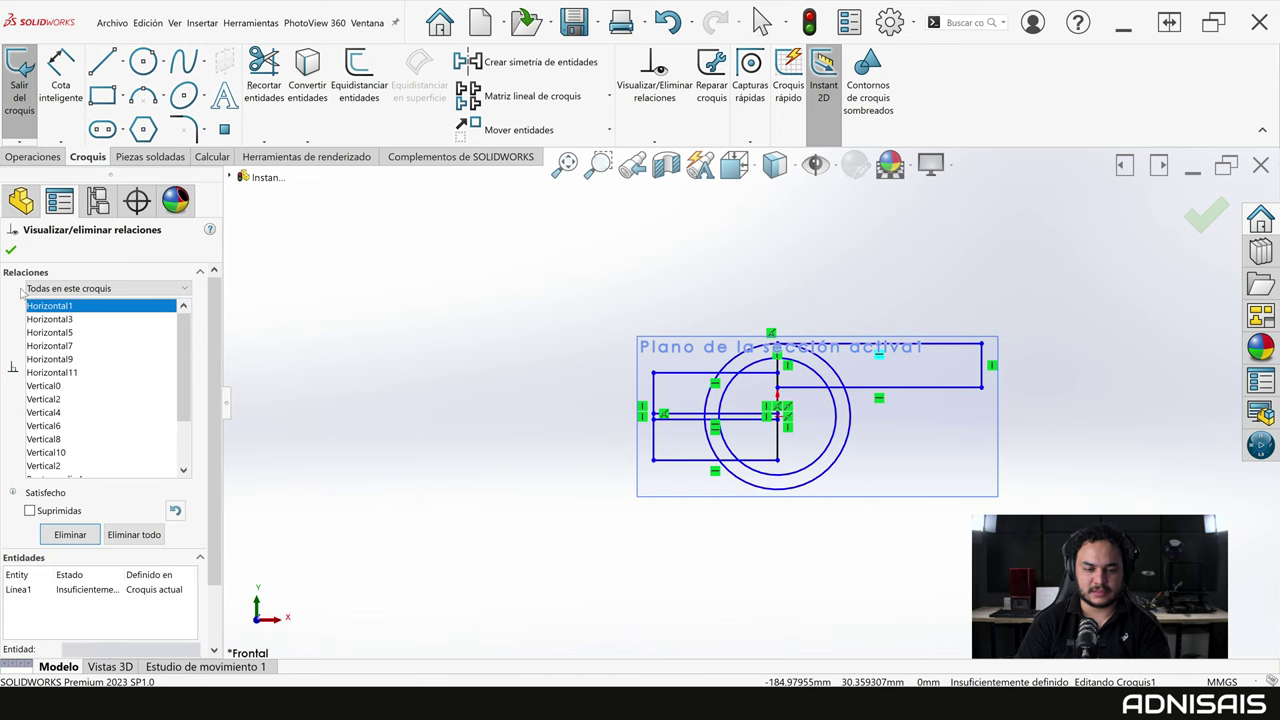
click(11, 250)
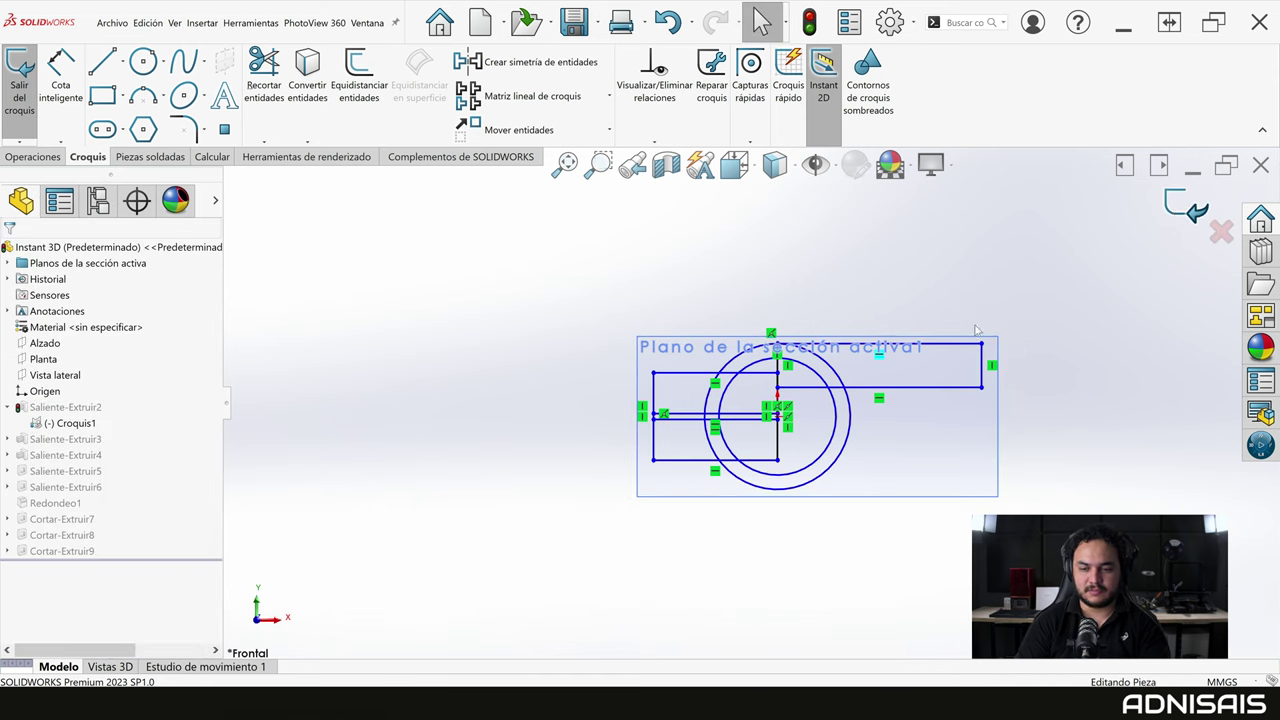
key(ctrl+b)
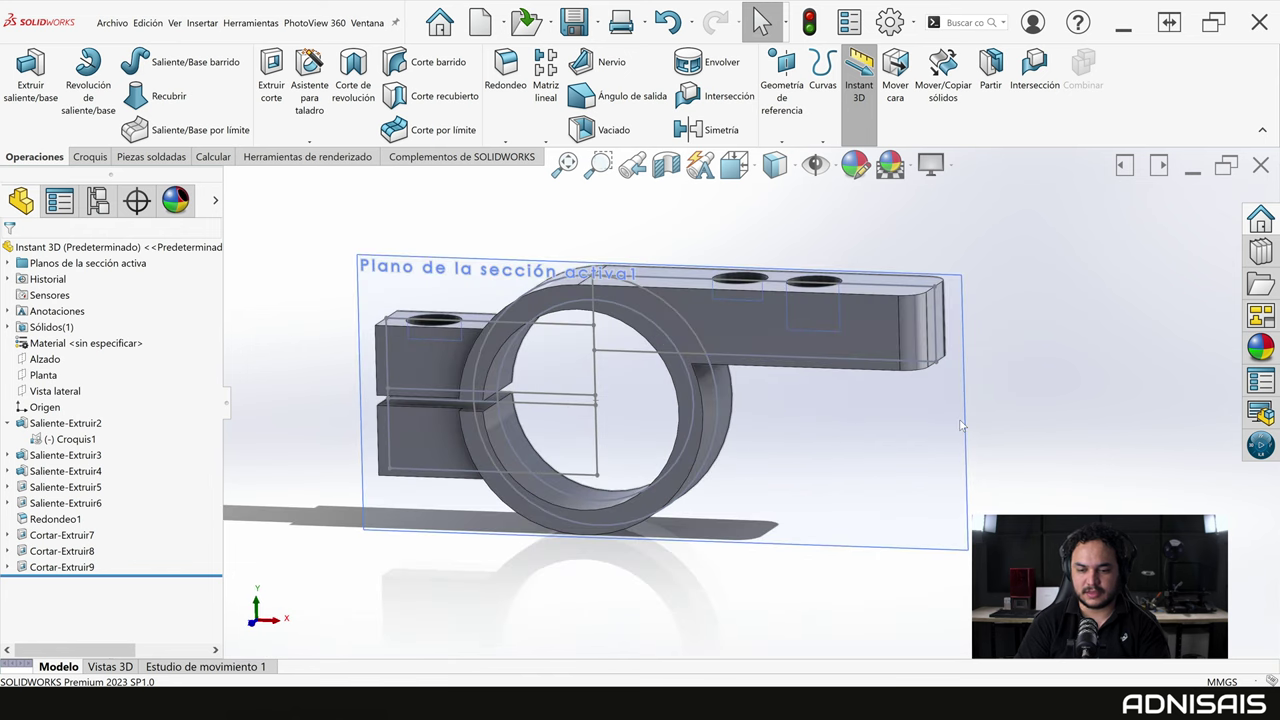
Thicken and lengthen the left arm by dragging its faces, cancelling the Confirmar mover prompt.
click(967, 415)
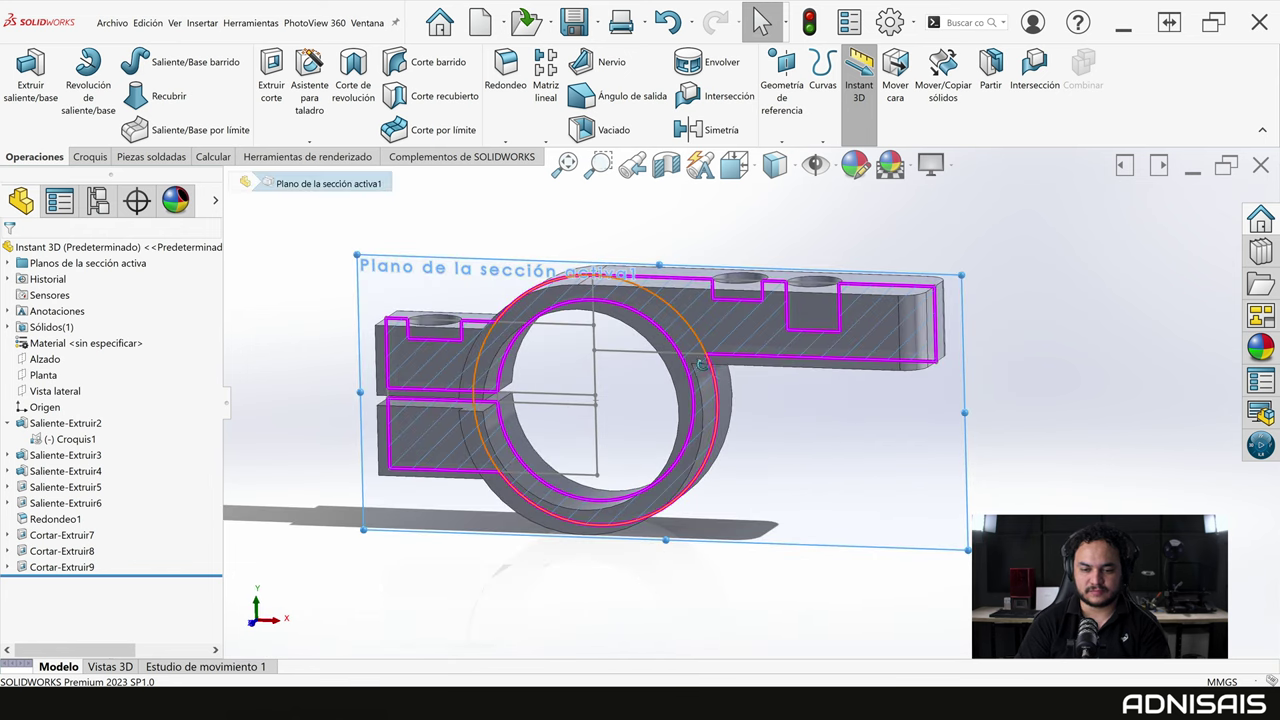
middle_drag(700, 365, 752, 368)
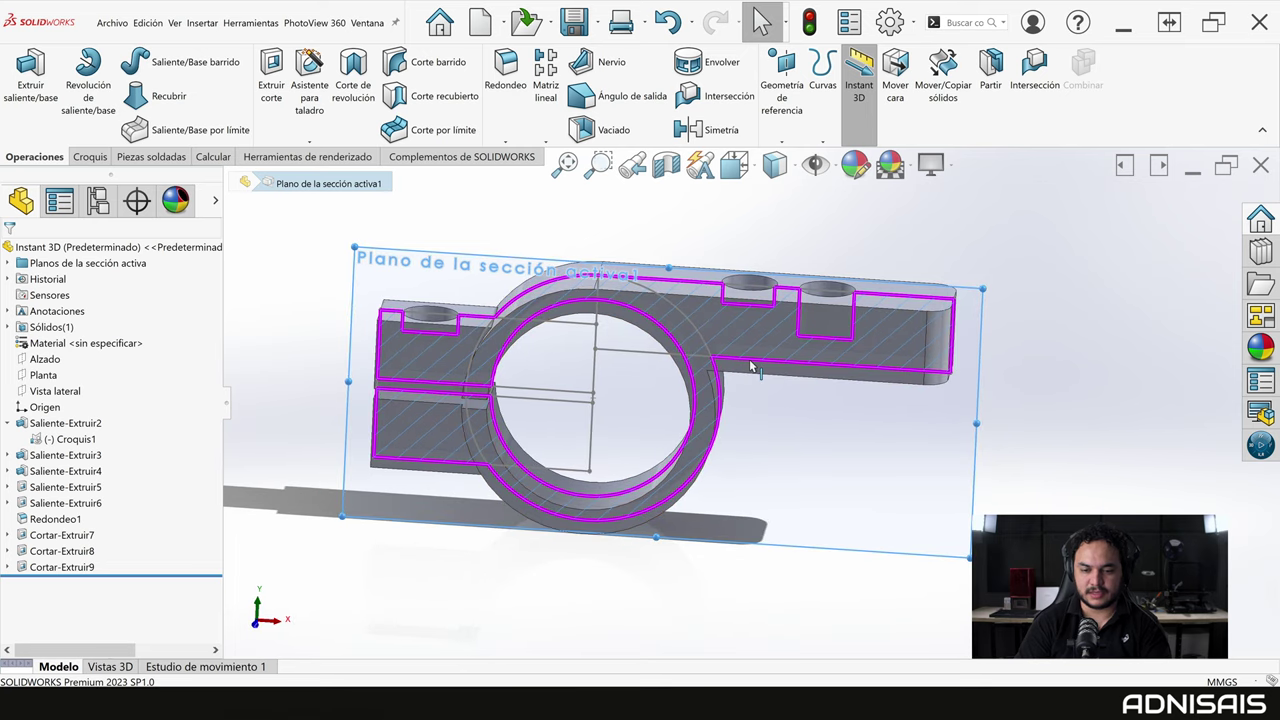
mouse_move(752, 367)
mouse_down()
mouse_move(776, 388)
mouse_move(743, 418)
mouse_up()
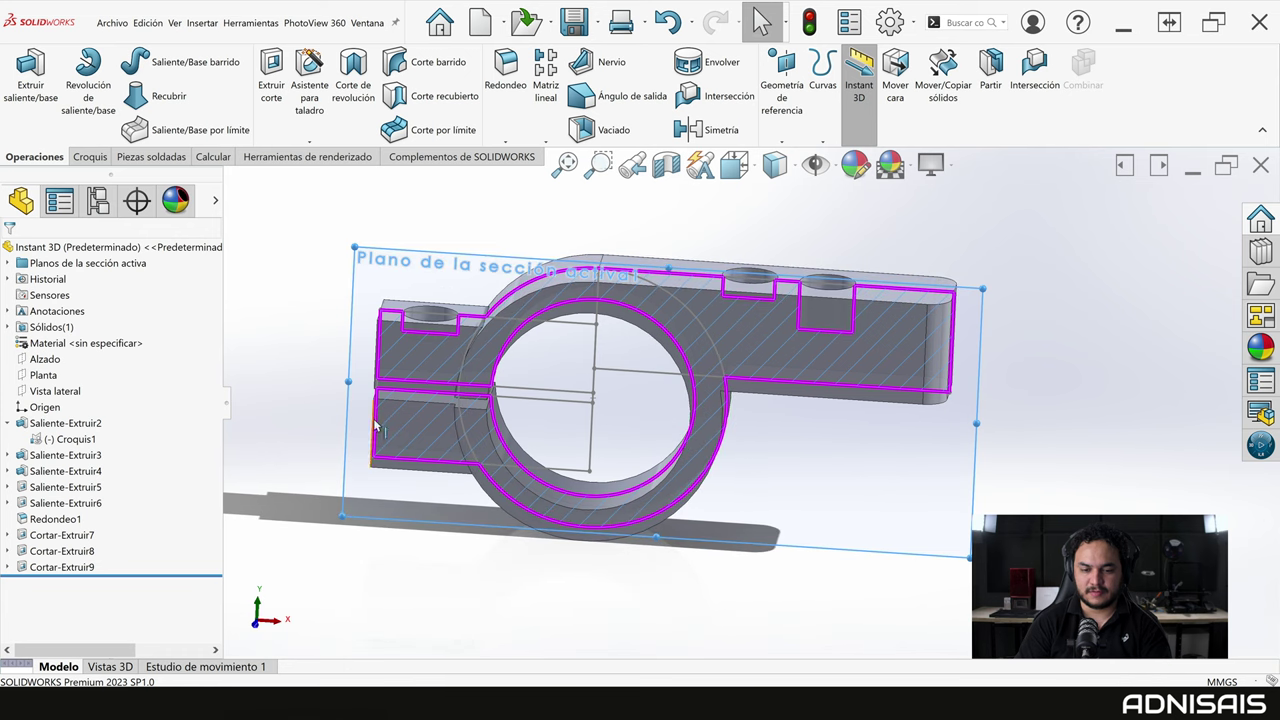
drag(377, 427, 318, 418)
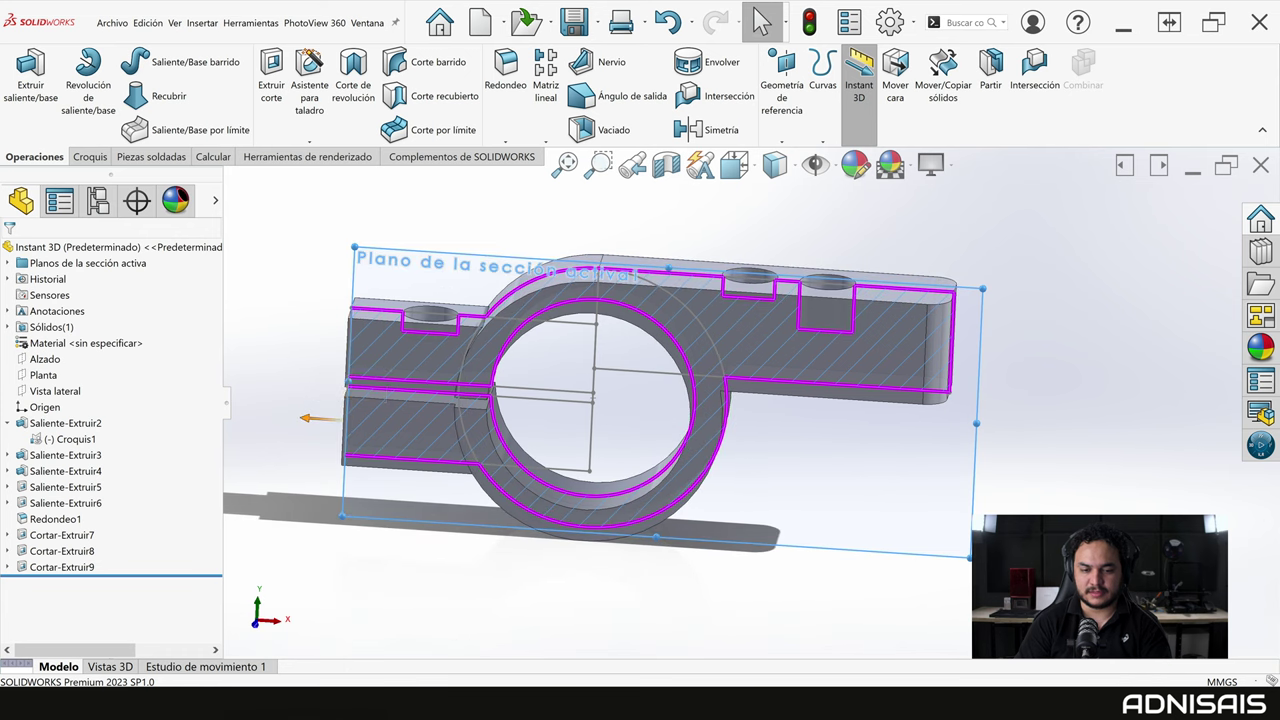
click(449, 403)
drag(449, 403, 779, 551)
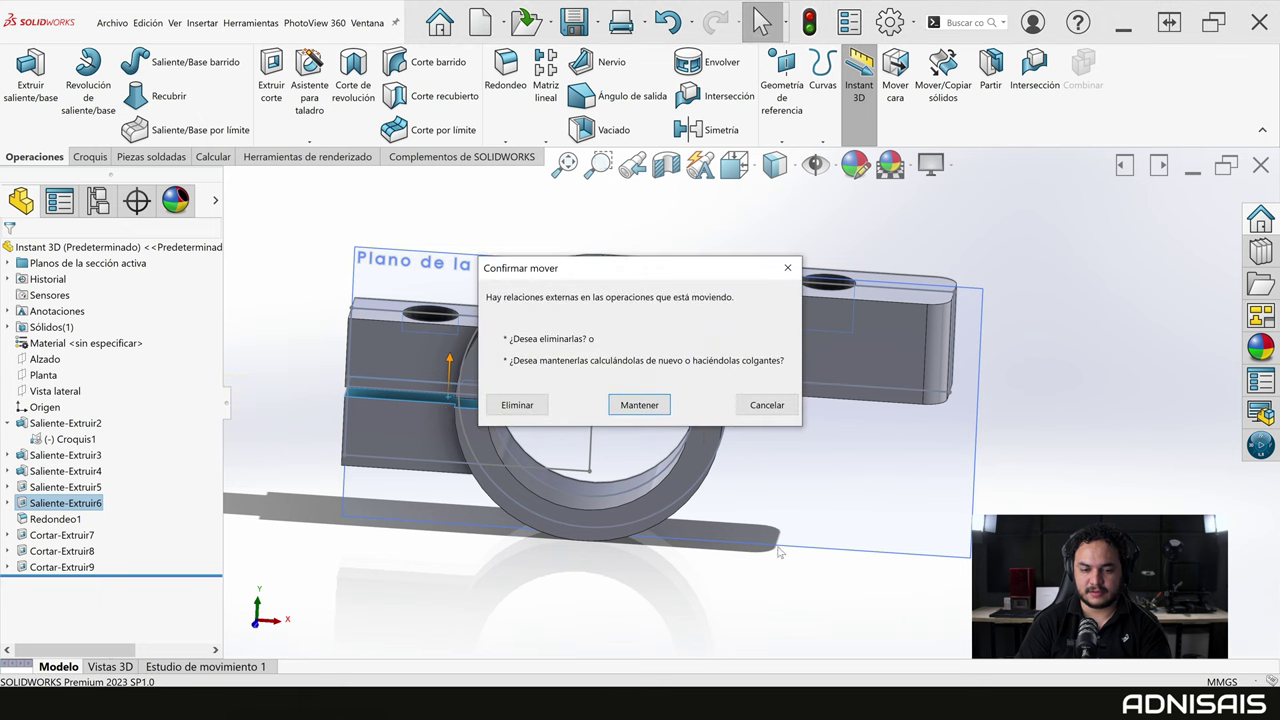
click(758, 412)
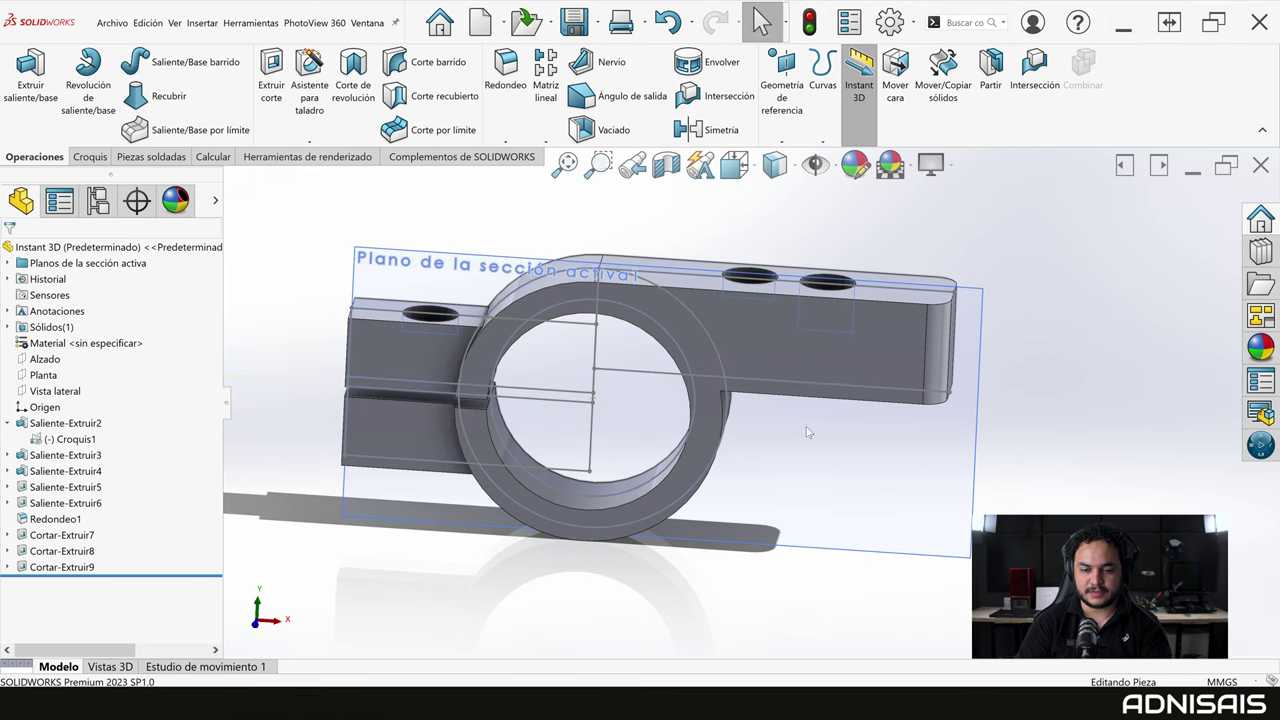
Widen the slot between the left arms by dragging its inner face.
click(979, 434)
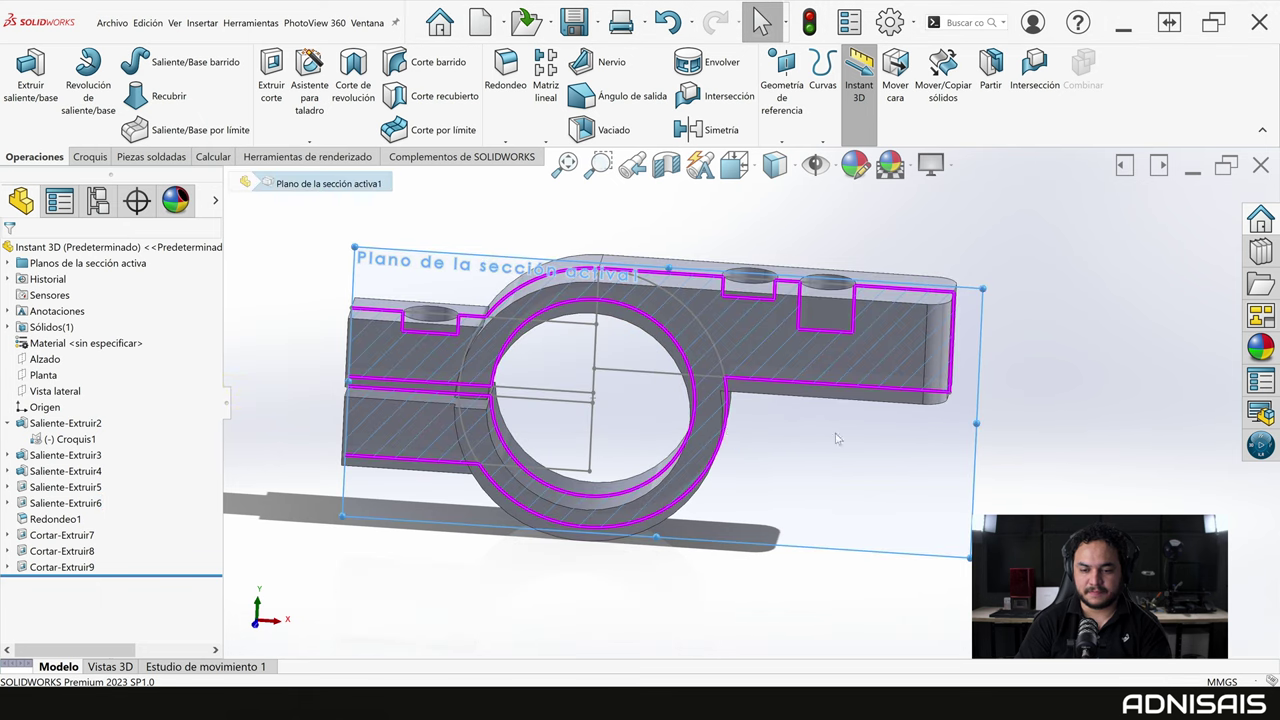
click(494, 404)
mouse_move(472, 392)
mouse_down()
mouse_move(478, 414)
mouse_move(508, 420)
mouse_up()
mouse_move(508, 420)
middle_down()
mouse_move(515, 360)
mouse_move(537, 393)
middle_up()
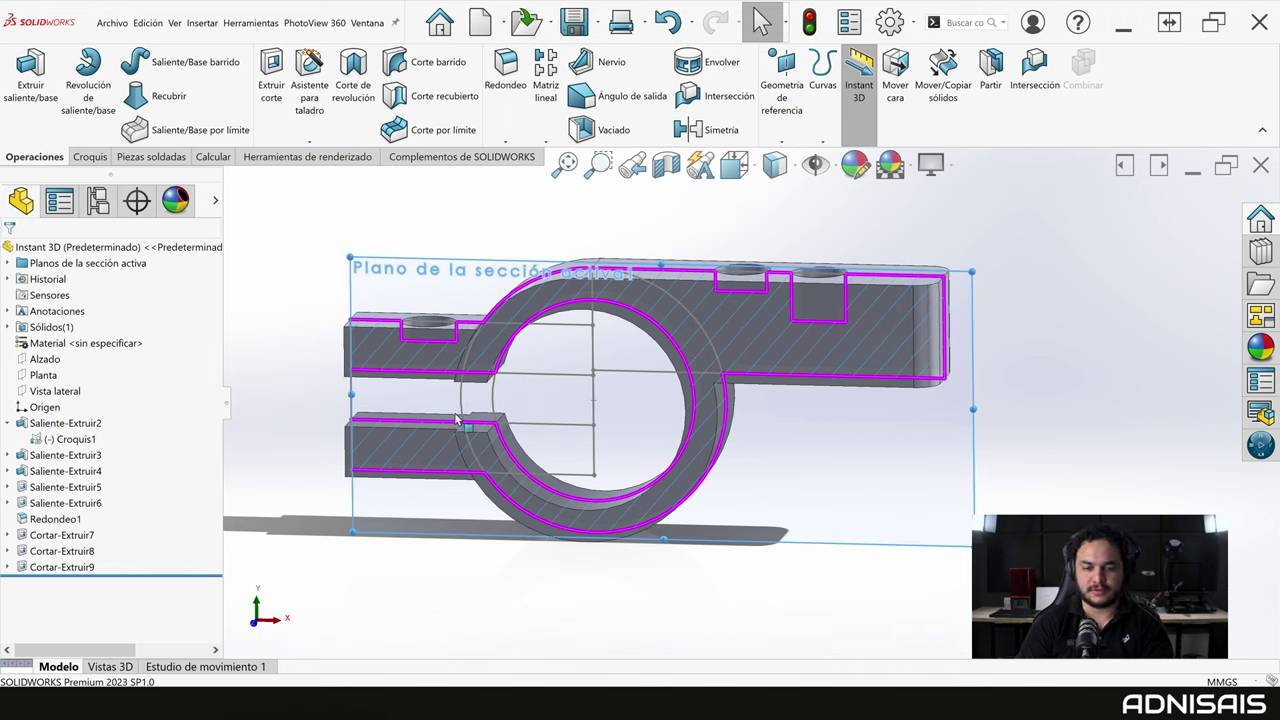
click(460, 268)
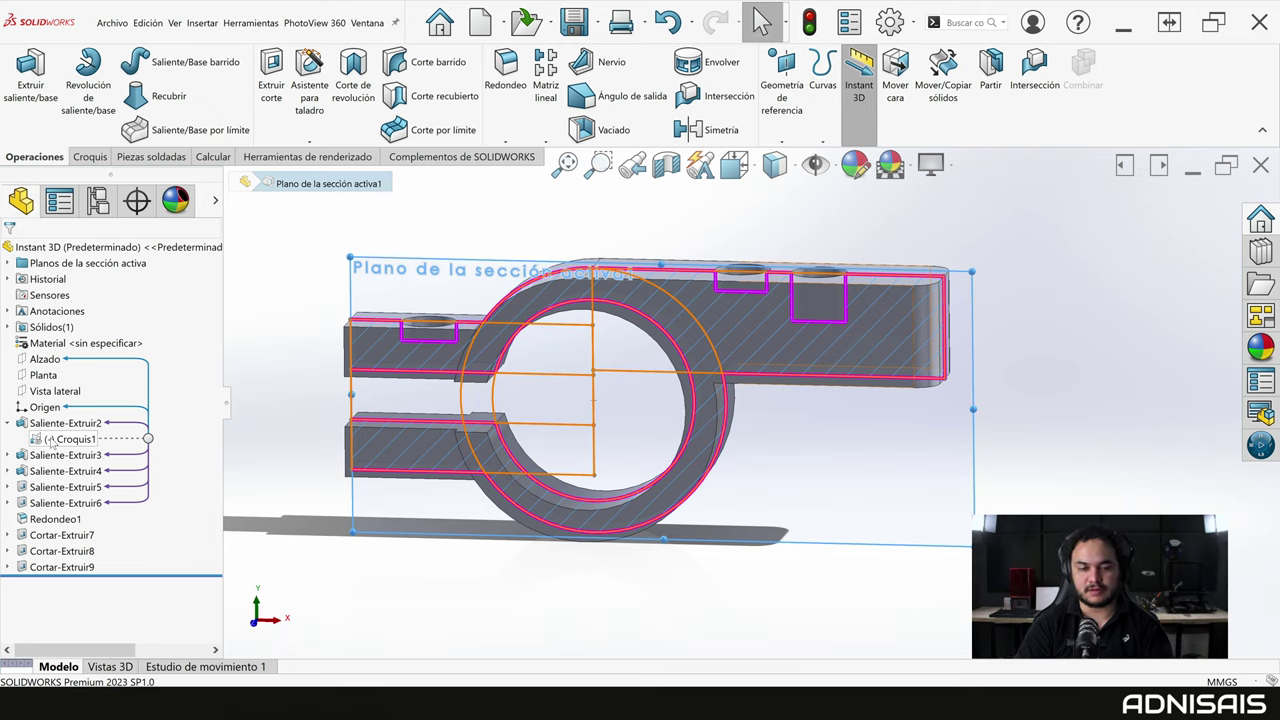
In Croquis1, raise the long arm's lower tip corner so its edge slants upward, then rebuild.
click(68, 439)
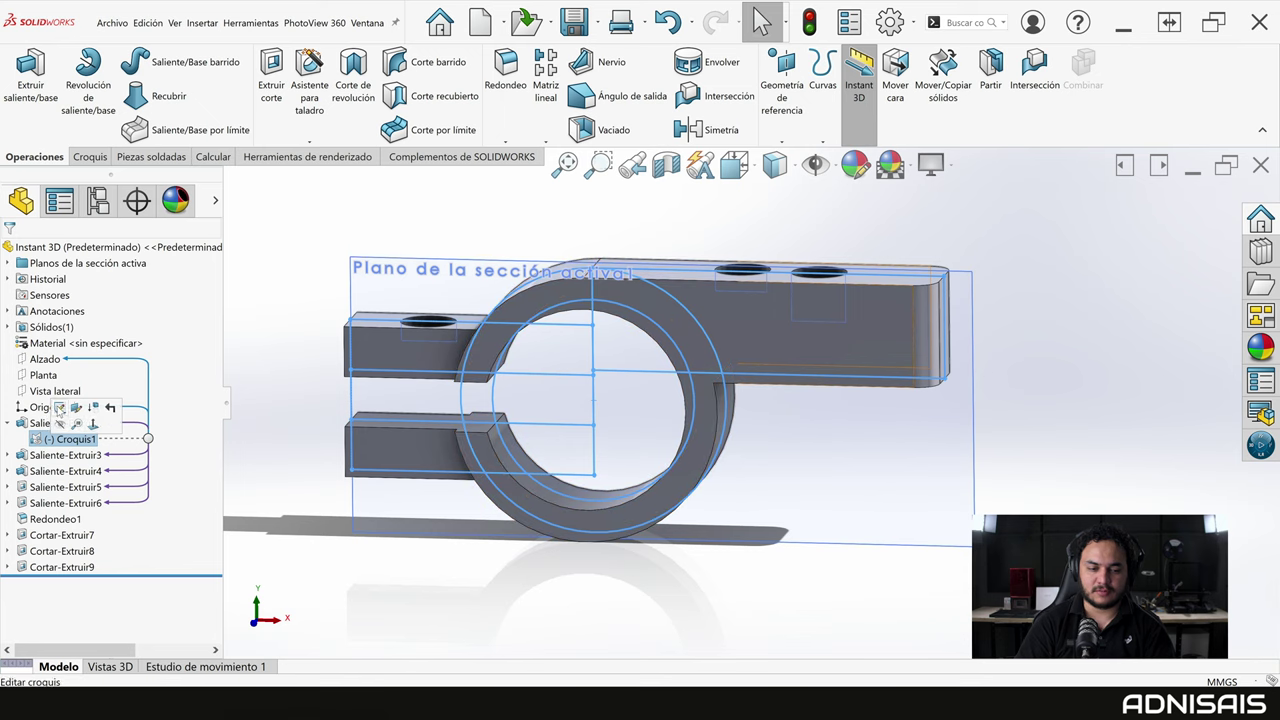
click(59, 412)
click(777, 387)
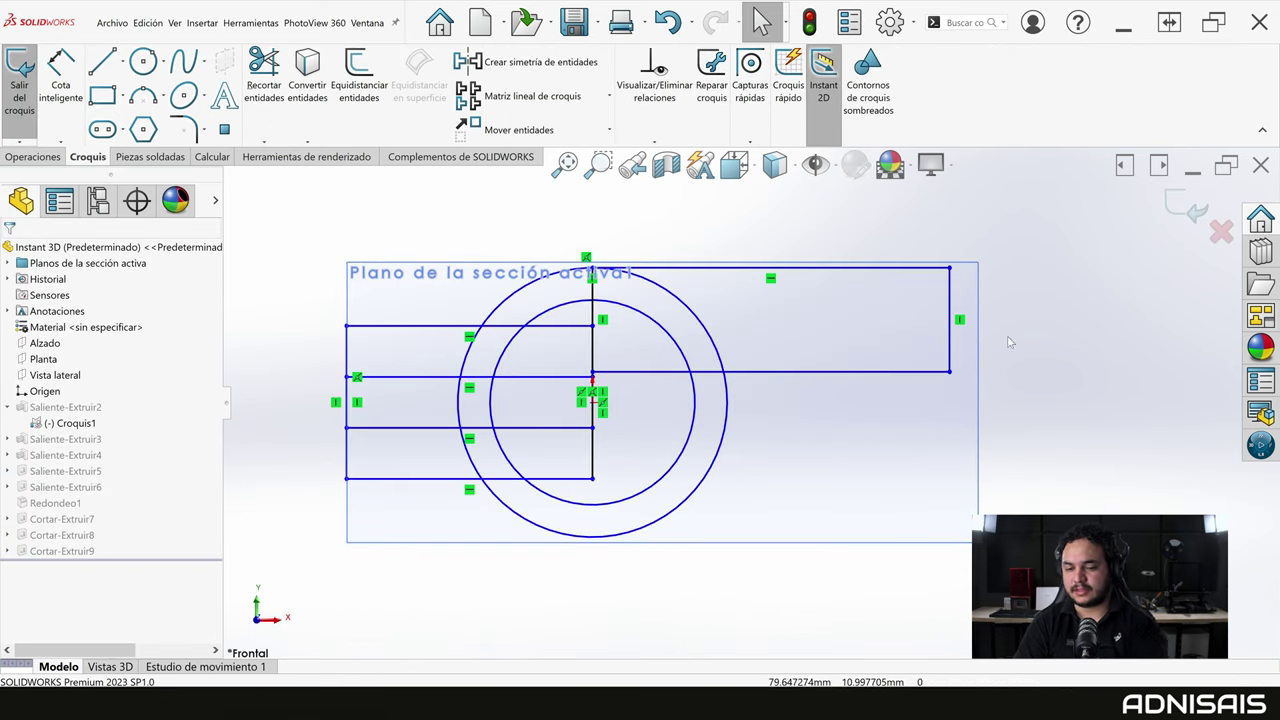
drag(950, 373, 949, 349)
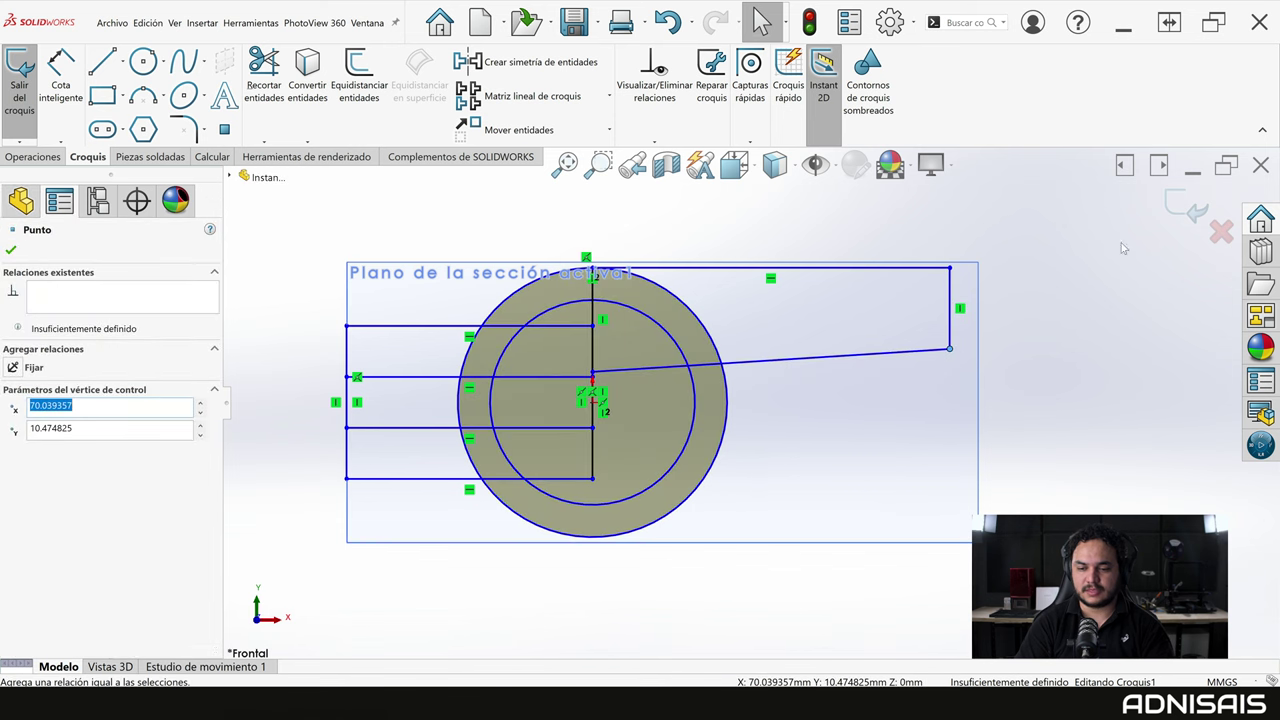
click(1165, 205)
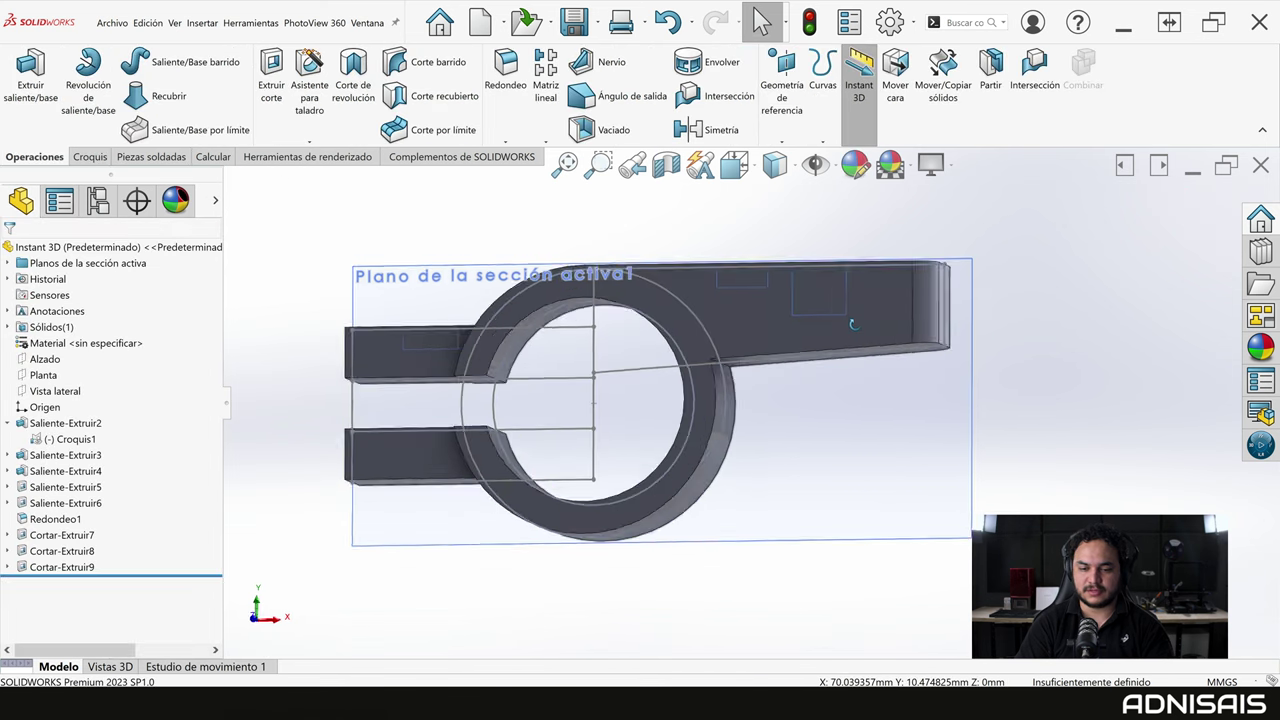
Select the live section plane and rotate the view to inspect the tapered cut.
click(855, 345)
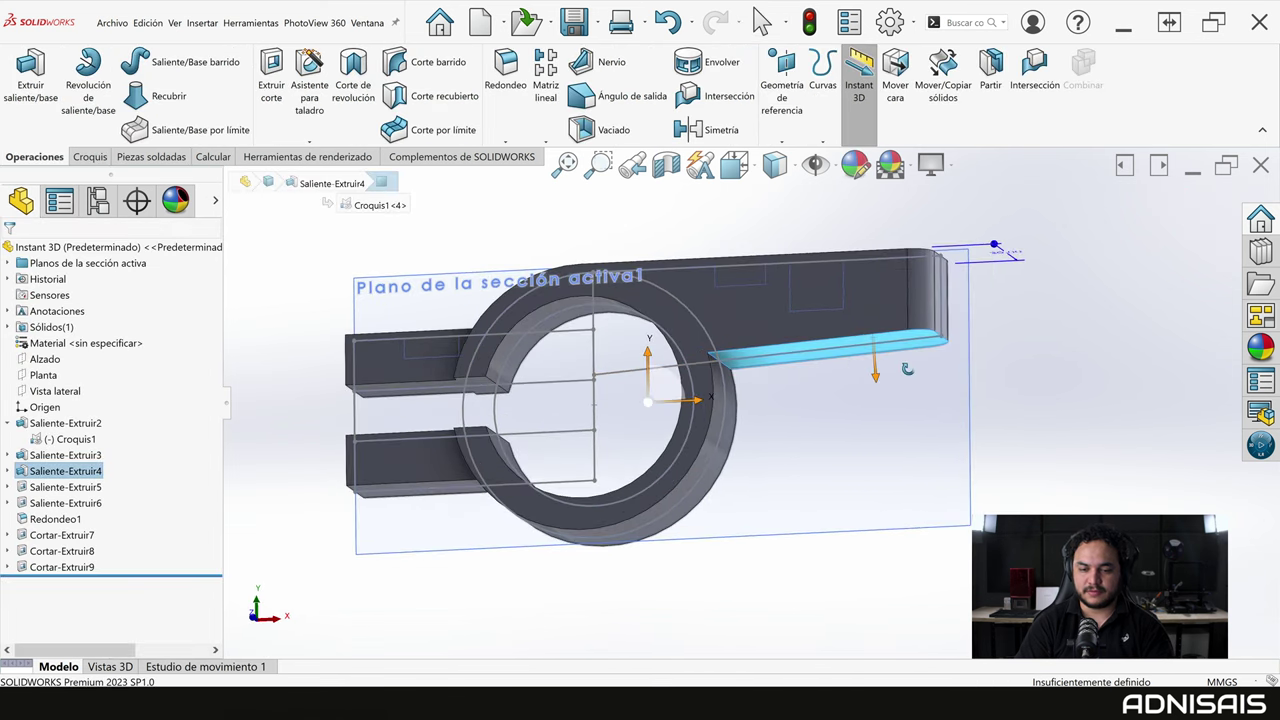
click(928, 337)
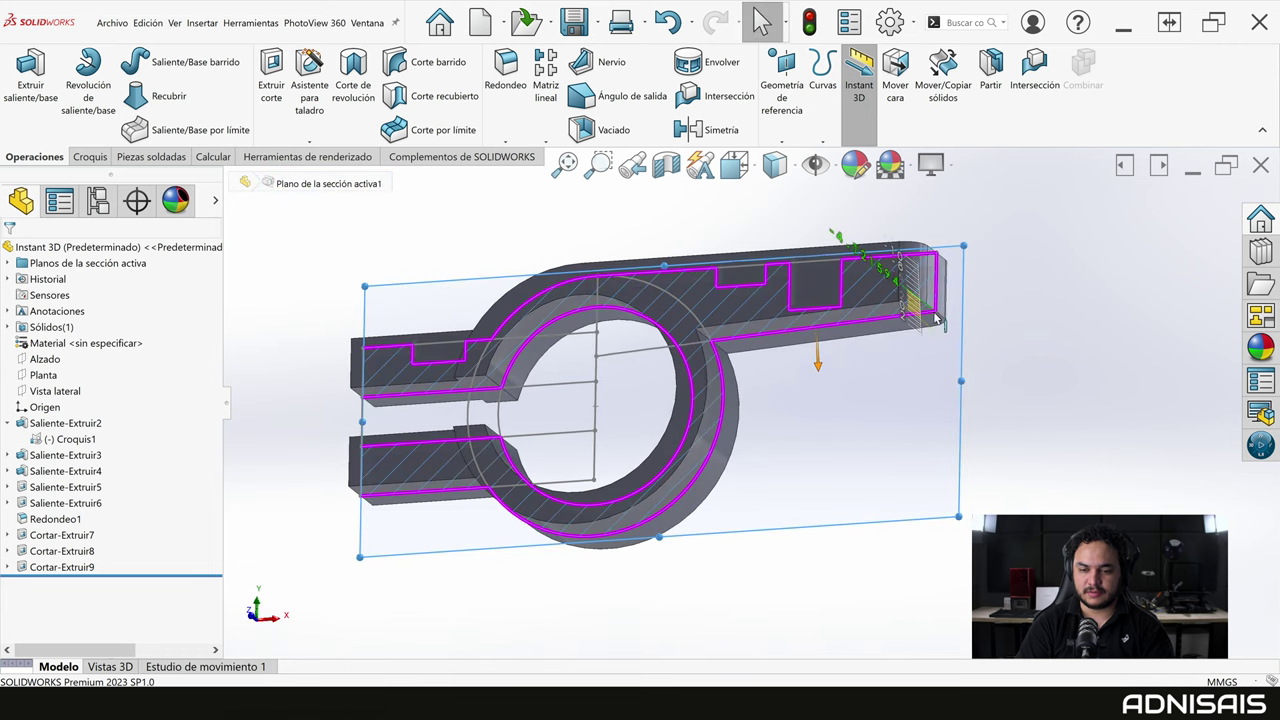
middle_drag(943, 350, 728, 380)
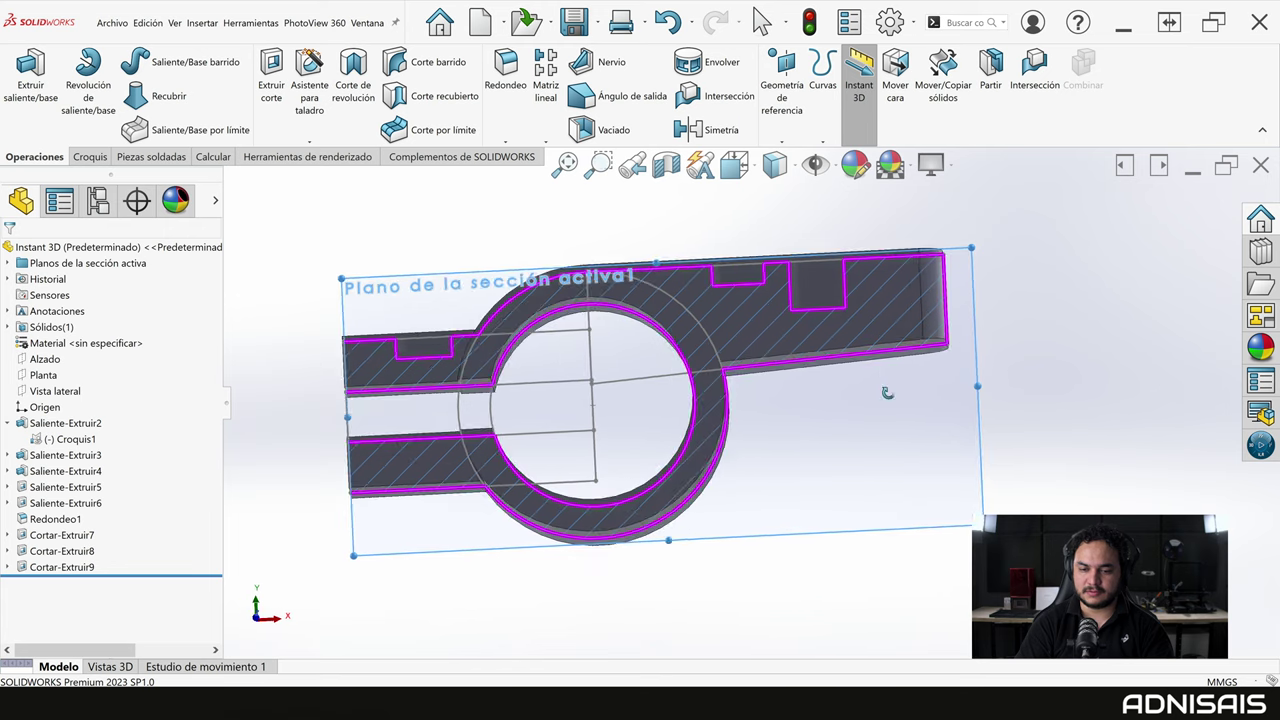
double_click(949, 346)
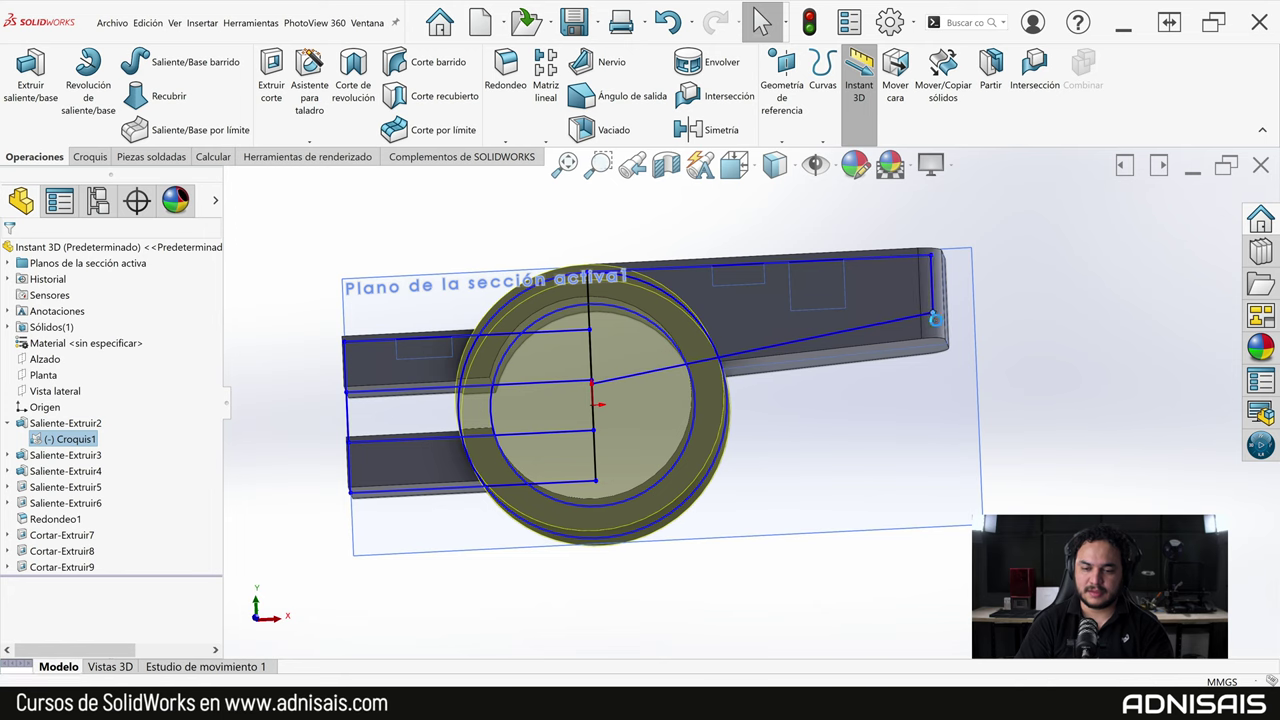
middle_drag(937, 320, 949, 383)
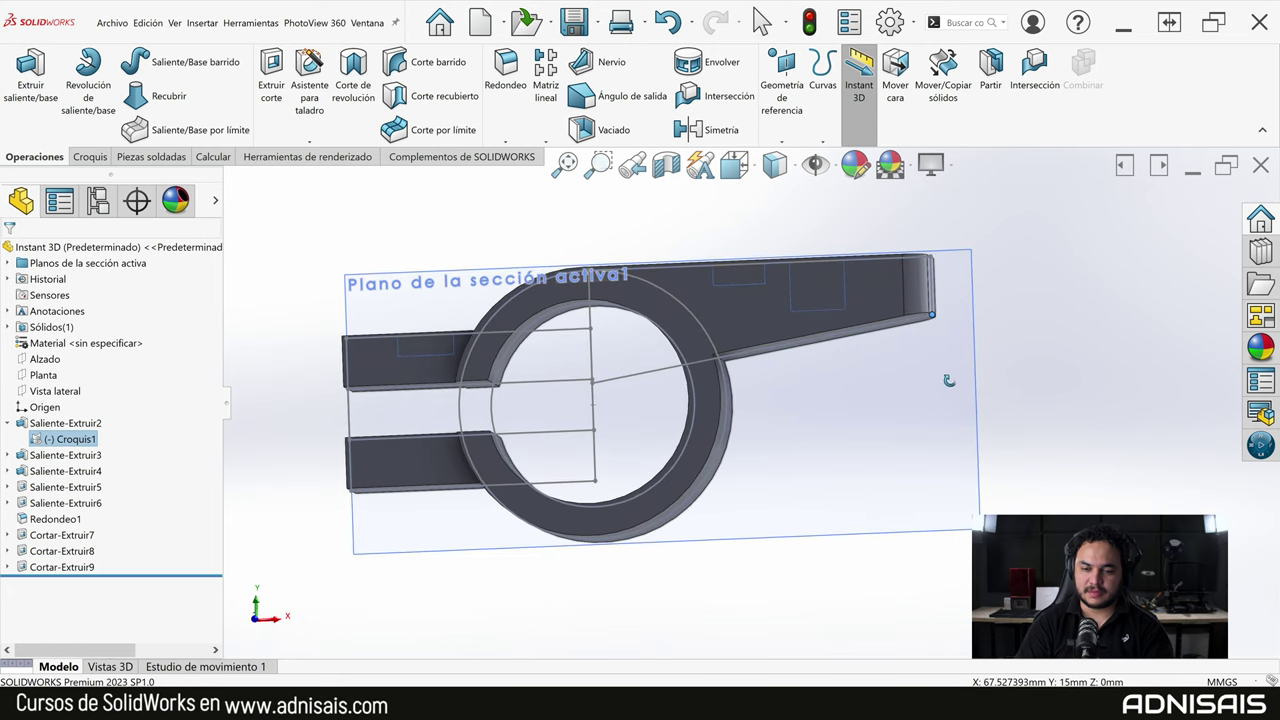
key(Escape)
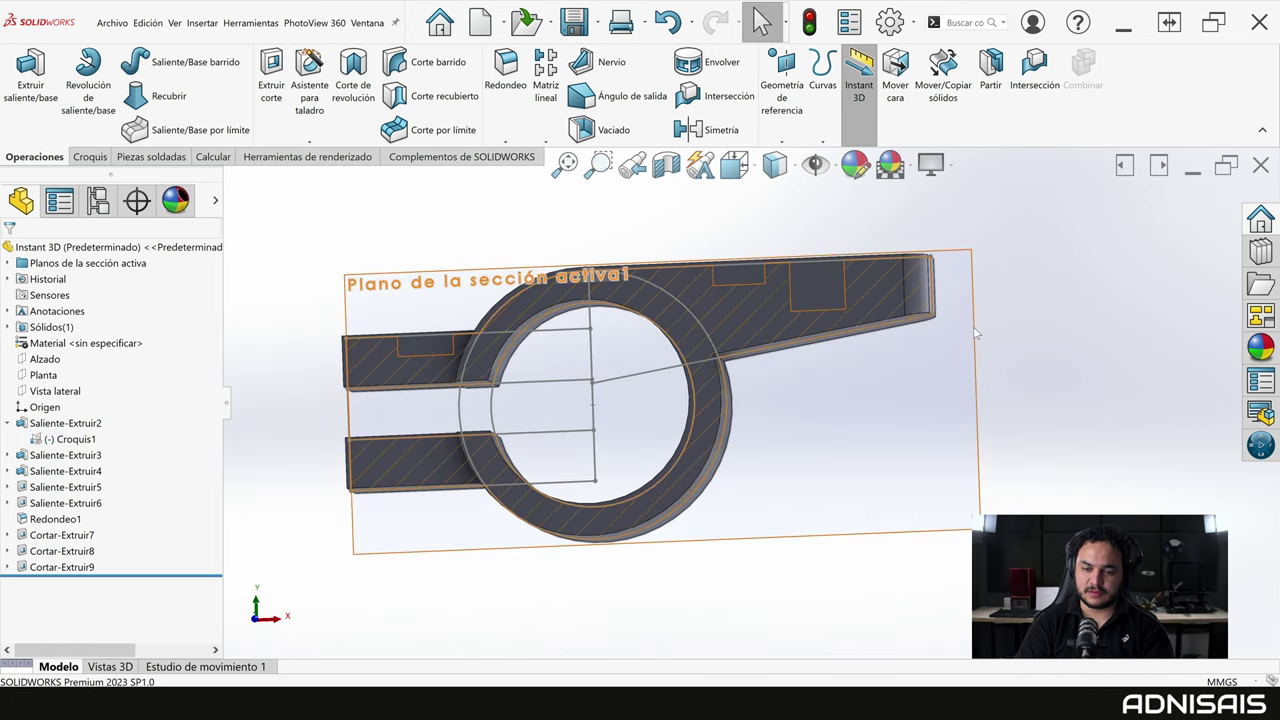
Hide Plano de la sección activa1 from the Planos de la sección activa folder.
click(976, 333)
click(834, 231)
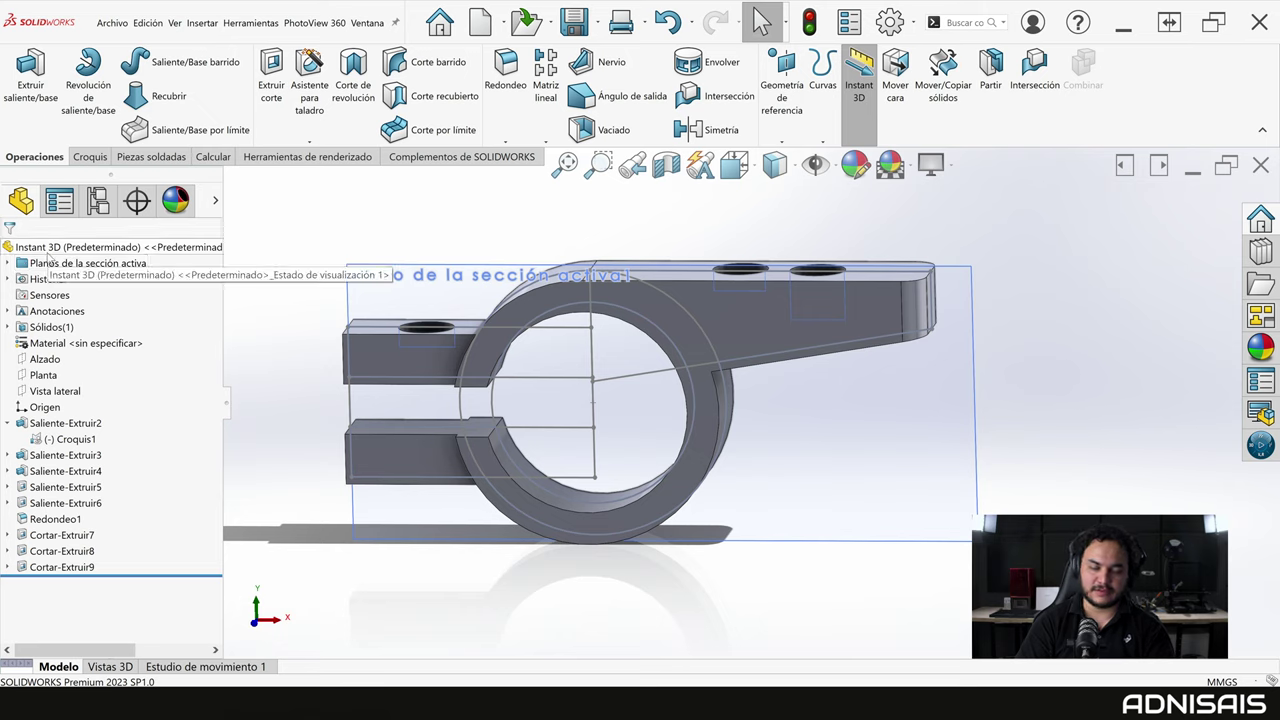
click(30, 262)
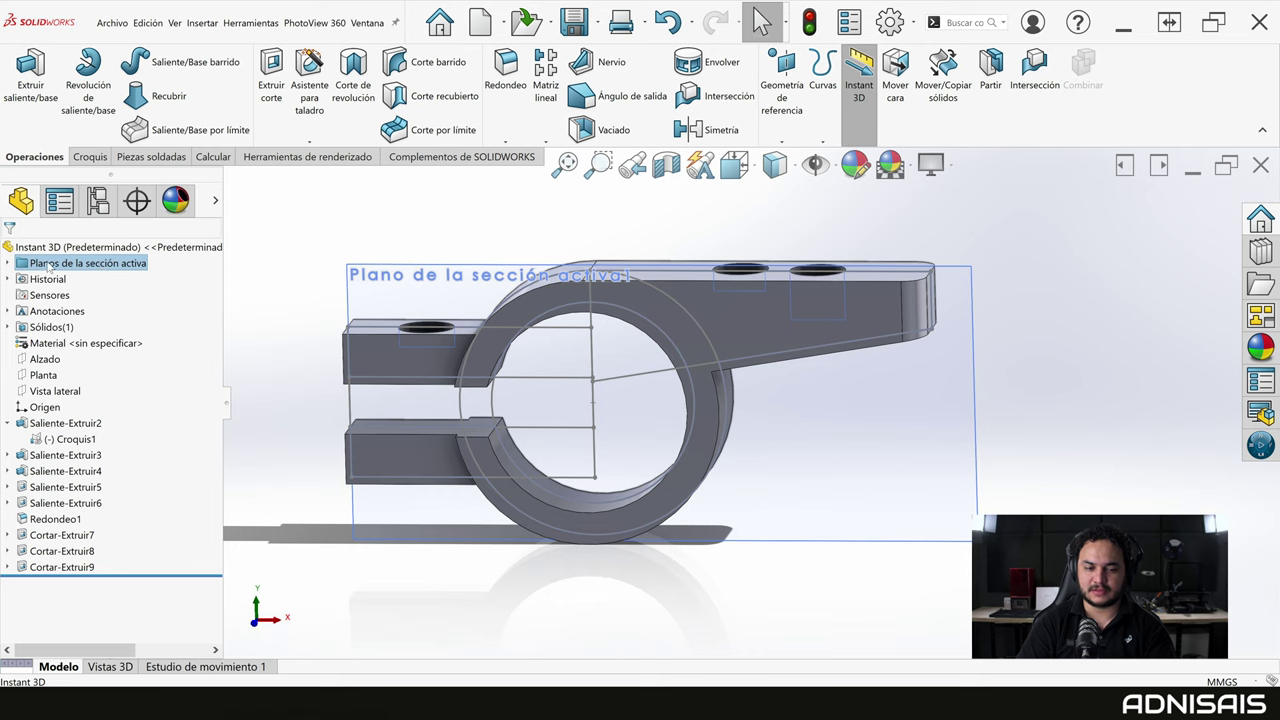
click(8, 263)
right_click(68, 282)
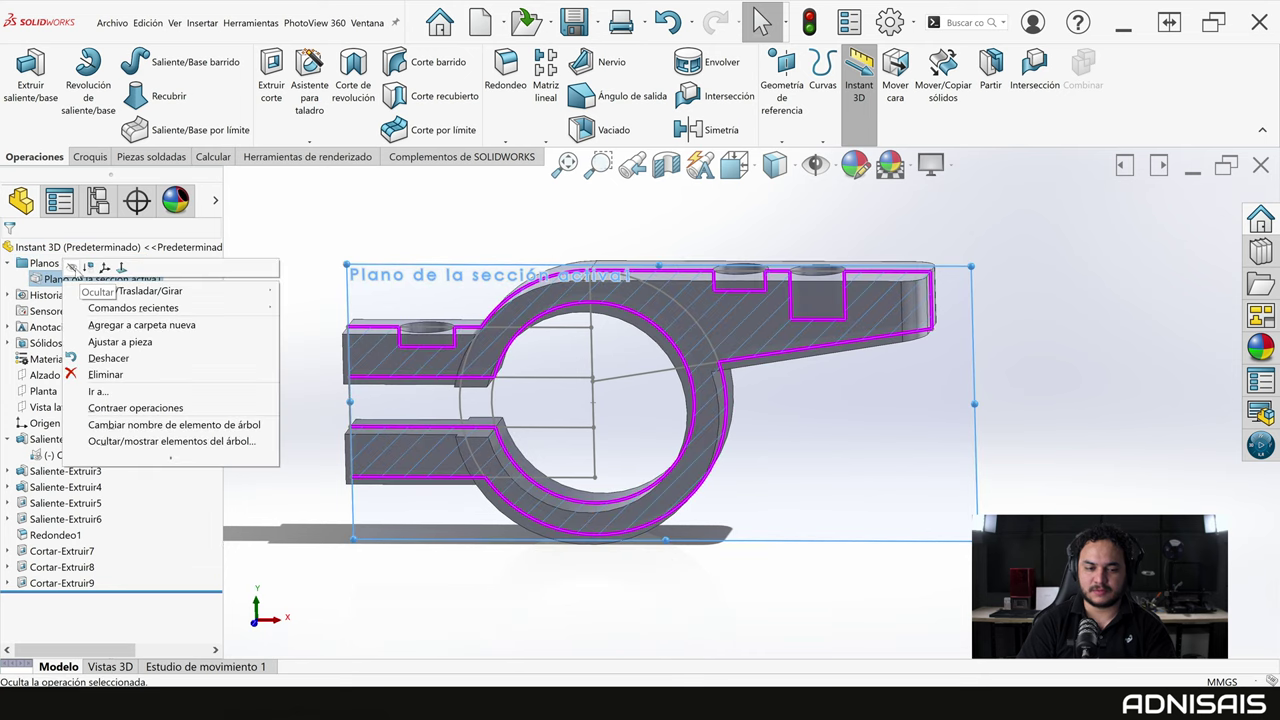
click(77, 270)
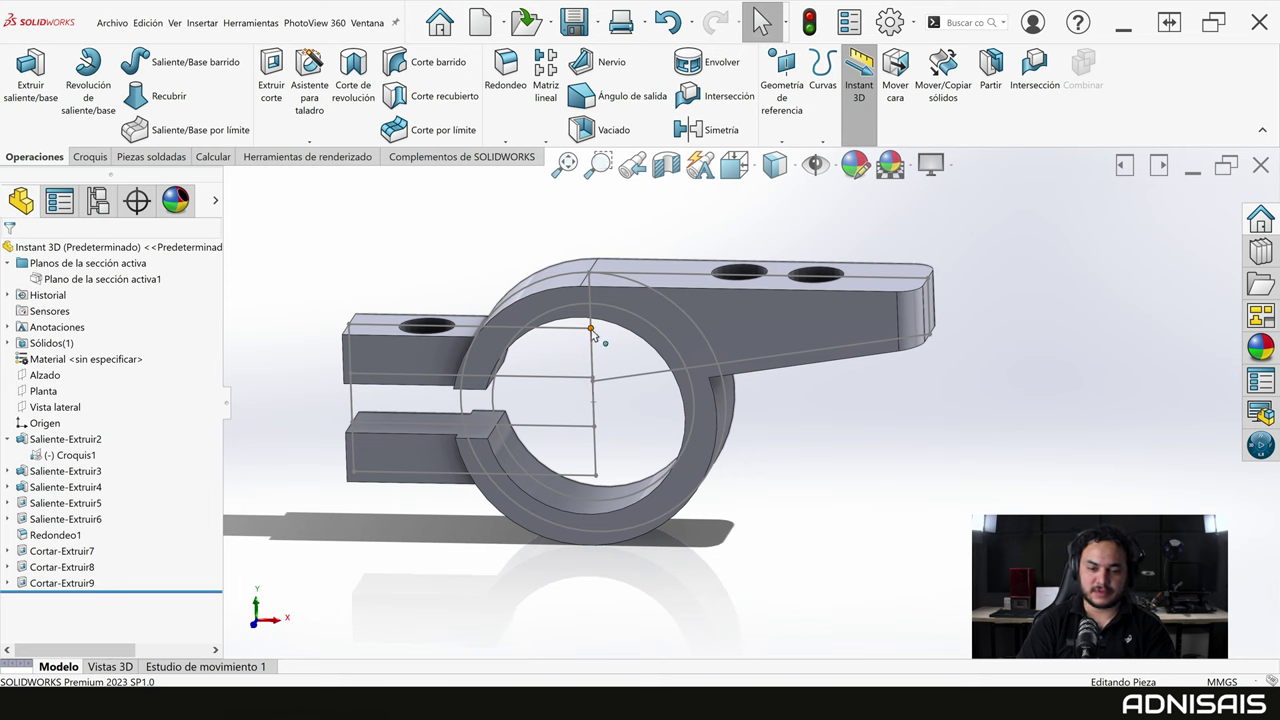
In Croquis1, raise the ring's top point, shorten the left prongs, and lower the arm's tip corner.
click(591, 336)
drag(591, 336, 591, 326)
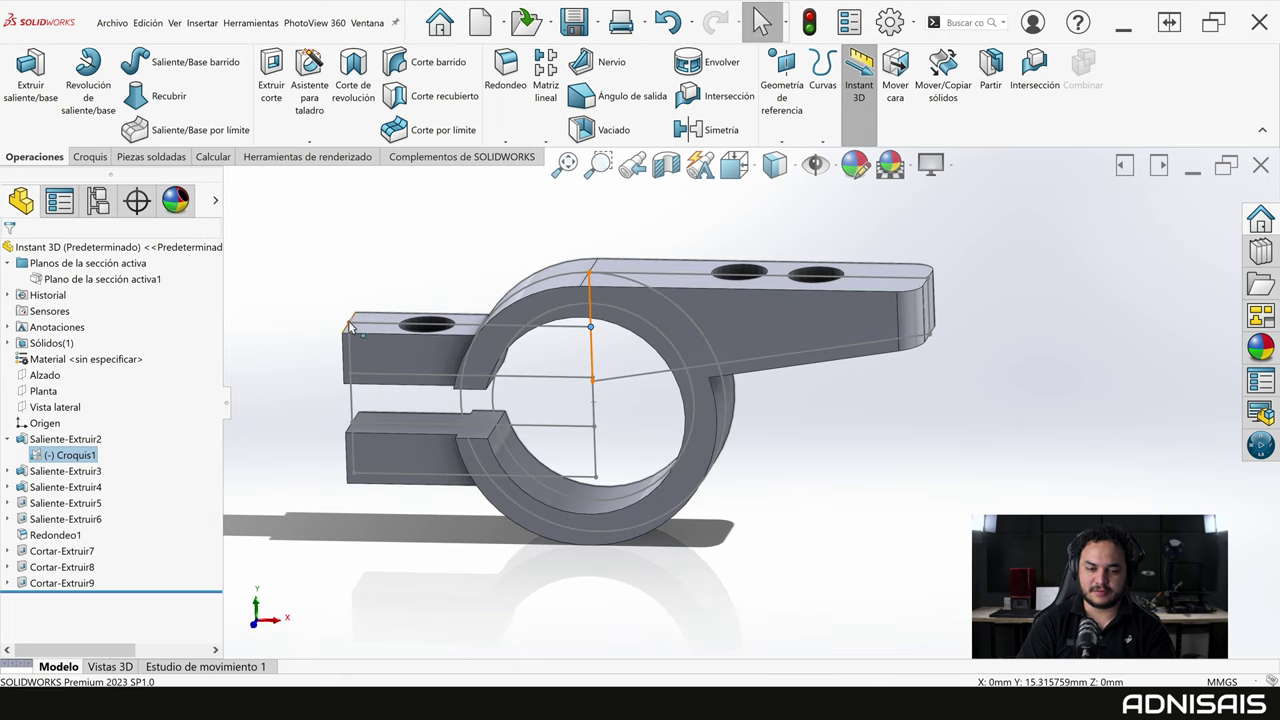
drag(349, 326, 370, 321)
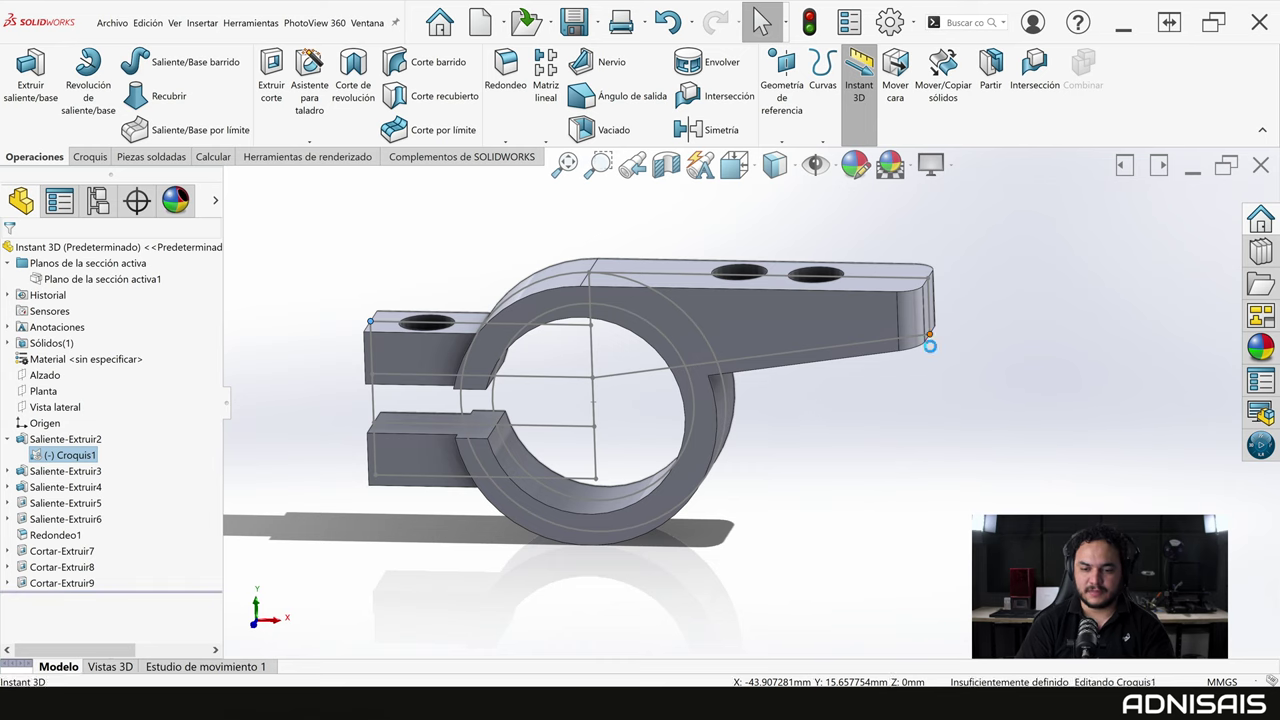
mouse_move(930, 340)
mouse_down()
mouse_move(938, 422)
mouse_move(925, 428)
mouse_up()
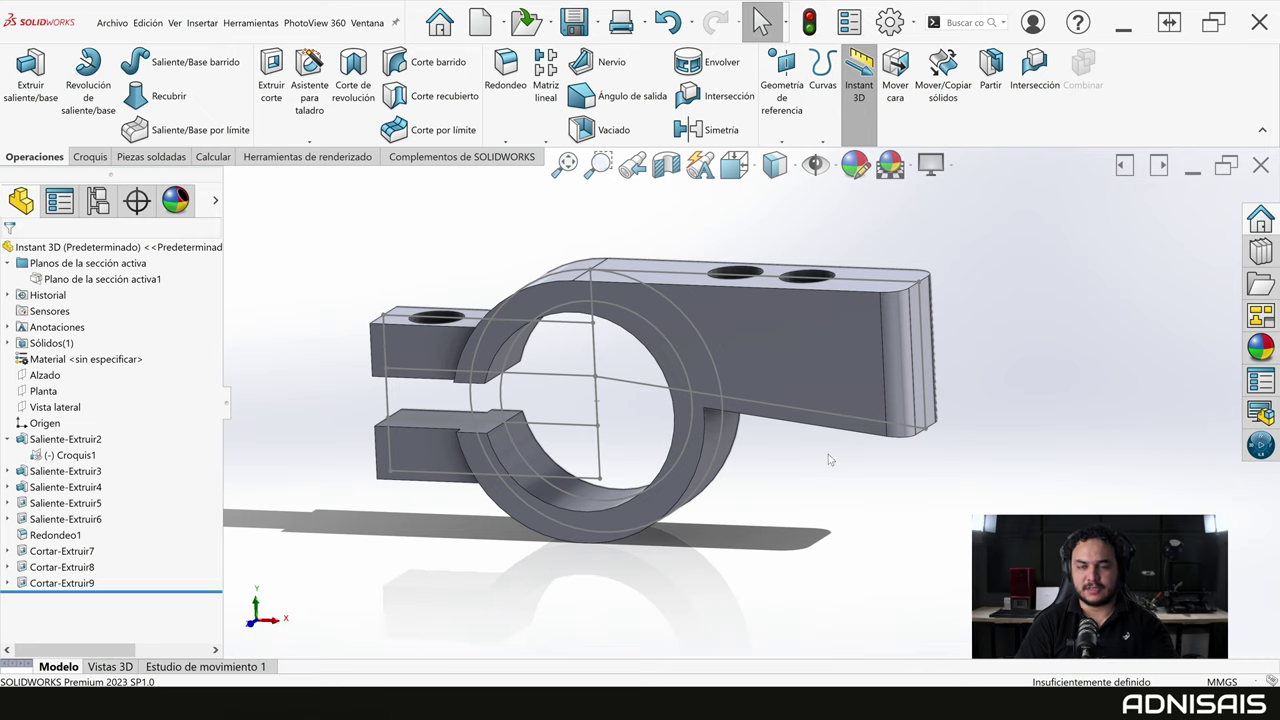
key(ctrl+1)
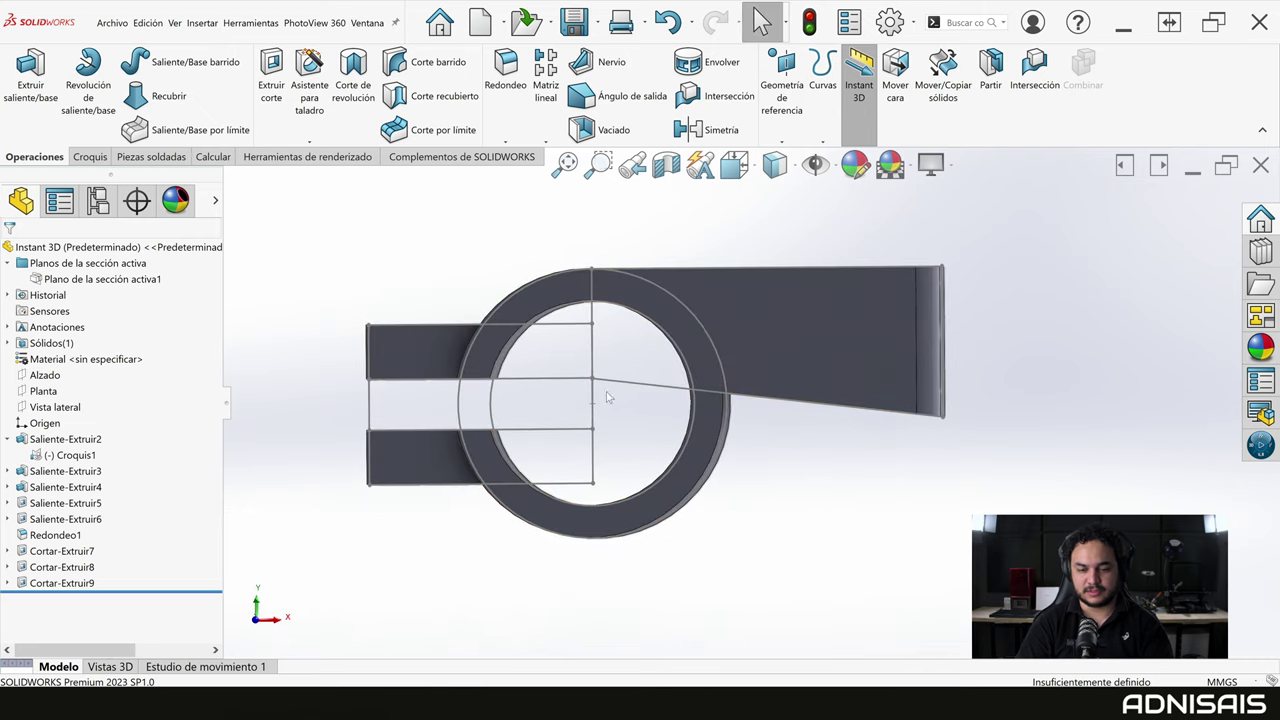
Edit Croquis1 of the main extrusion to straighten the long arm, then rebuild the 3D whistle.
click(946, 403)
click(774, 423)
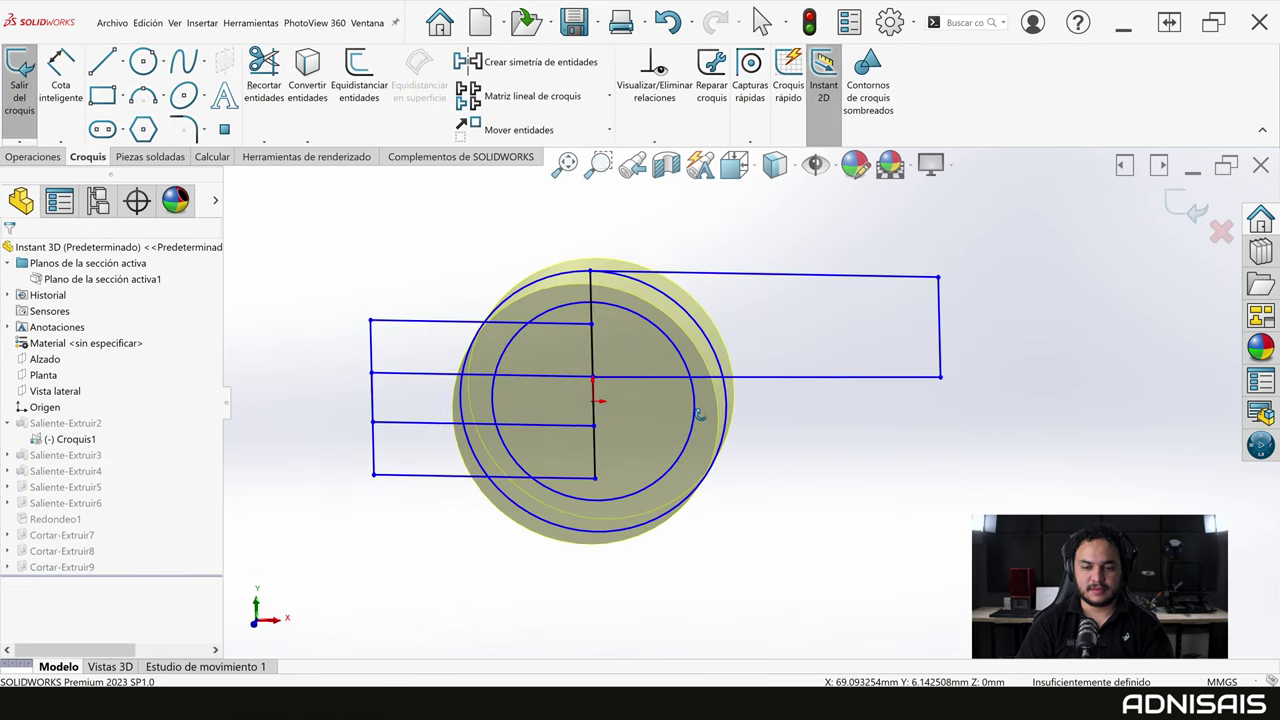
click(1174, 205)
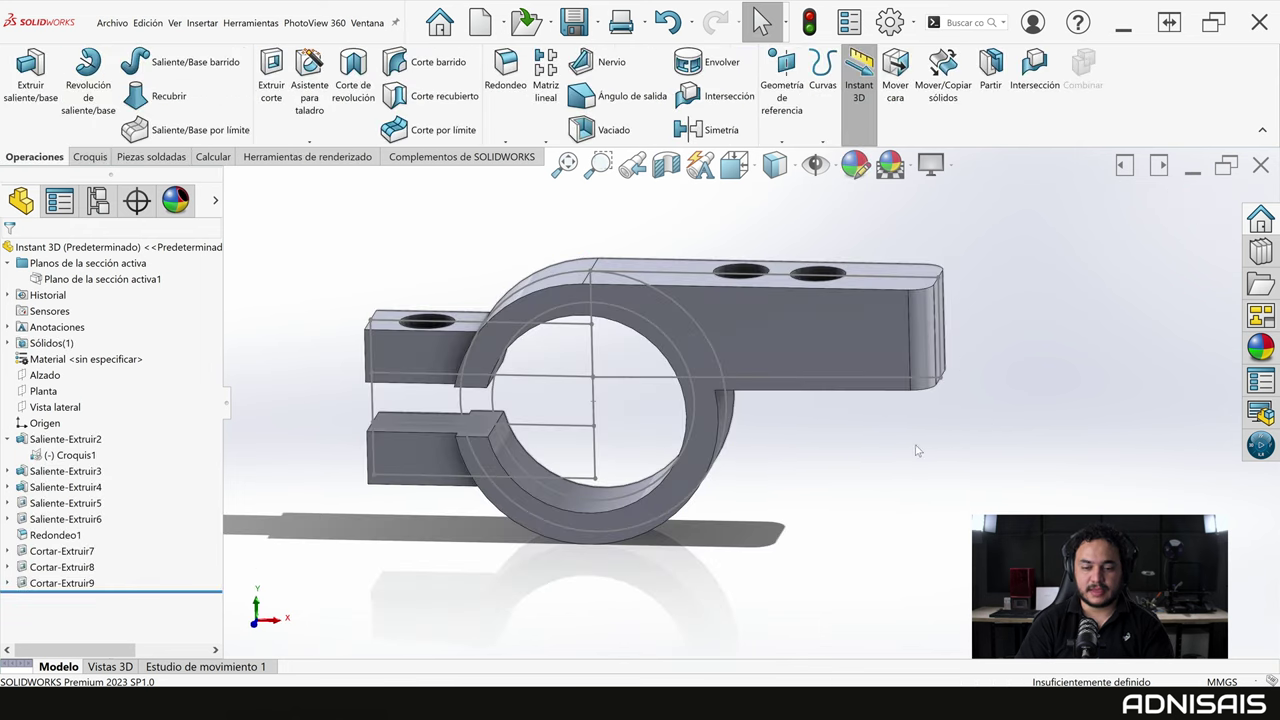
click(767, 336)
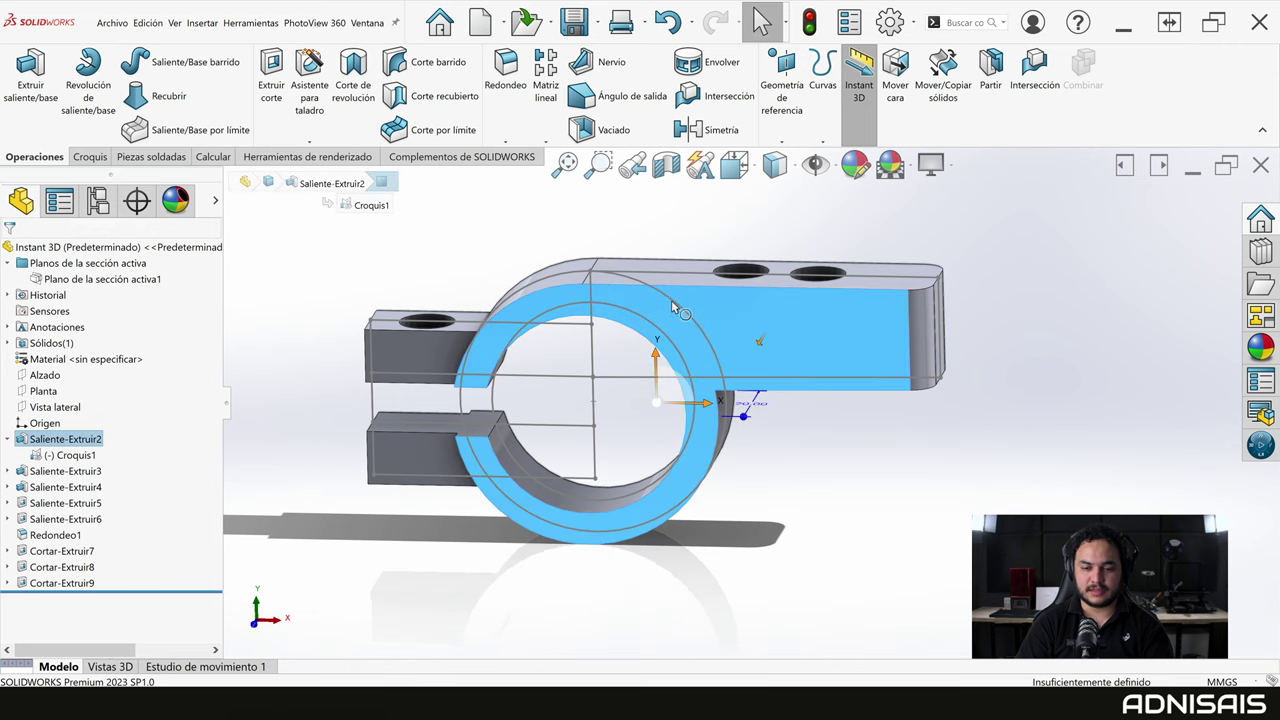
double_click(676, 278)
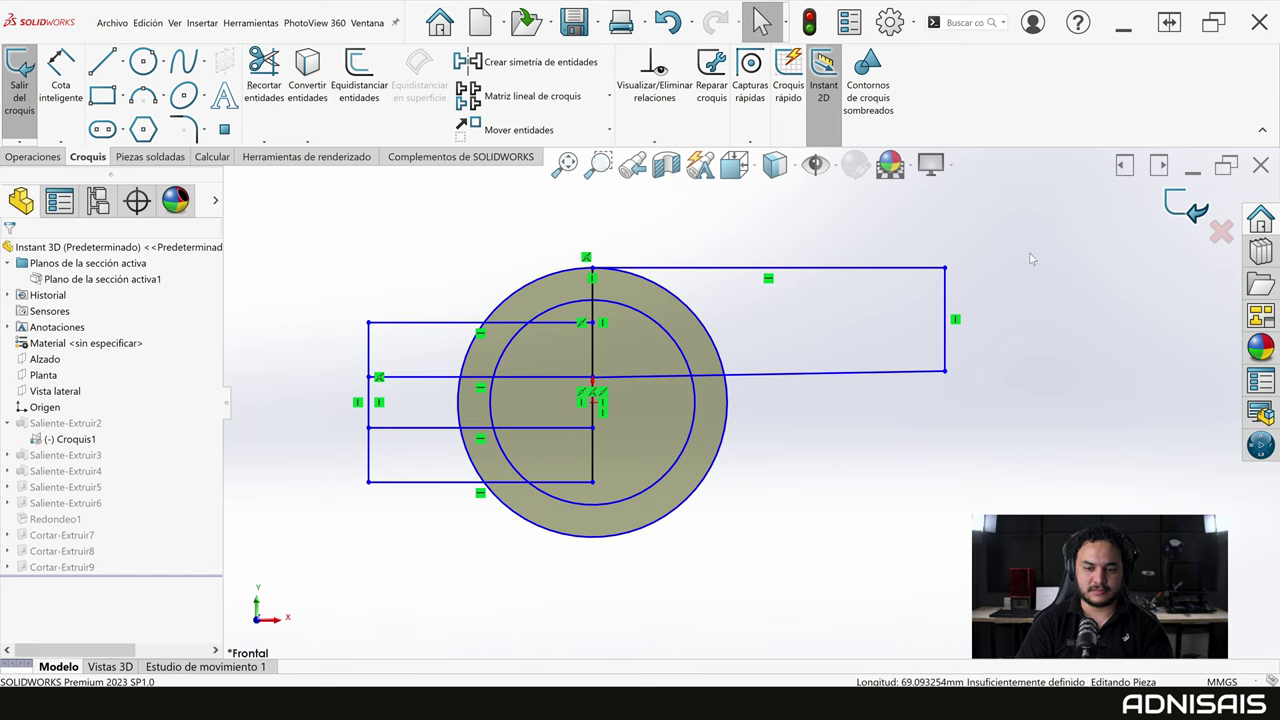
click(1186, 207)
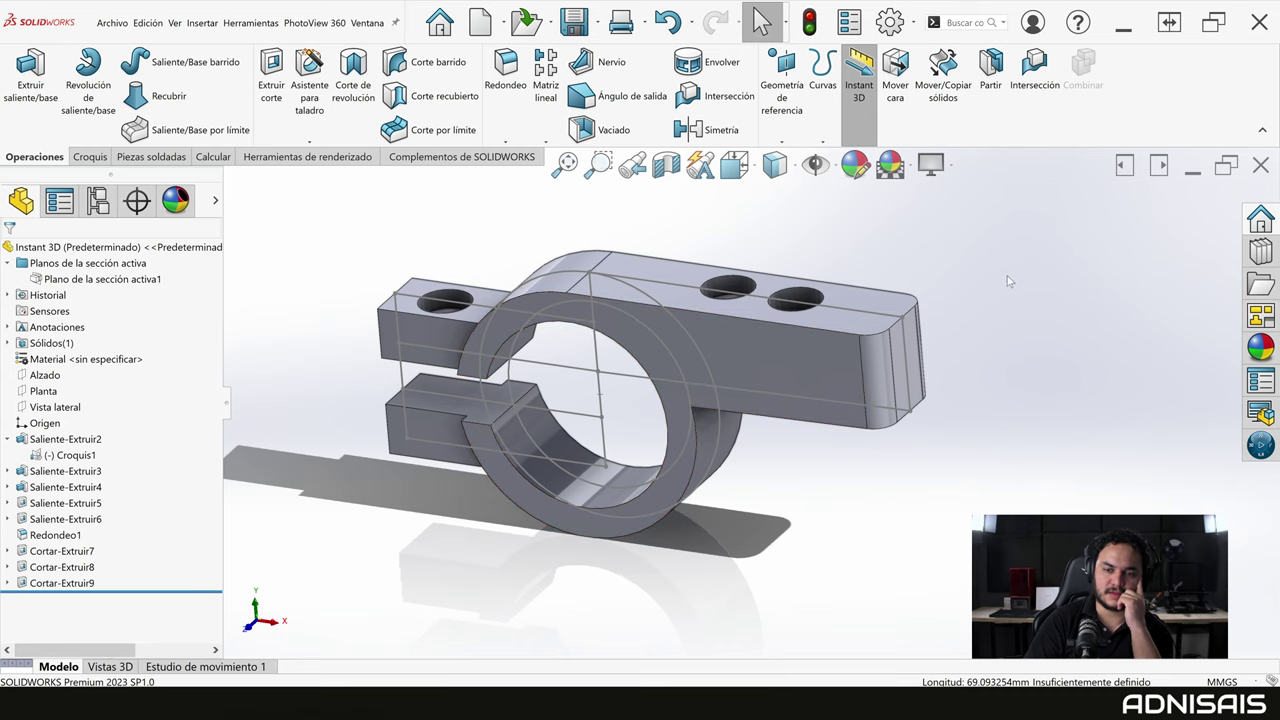
mouse_move(651, 337)
middle_down()
mouse_move(670, 290)
mouse_move(664, 328)
mouse_move(708, 368)
middle_up()
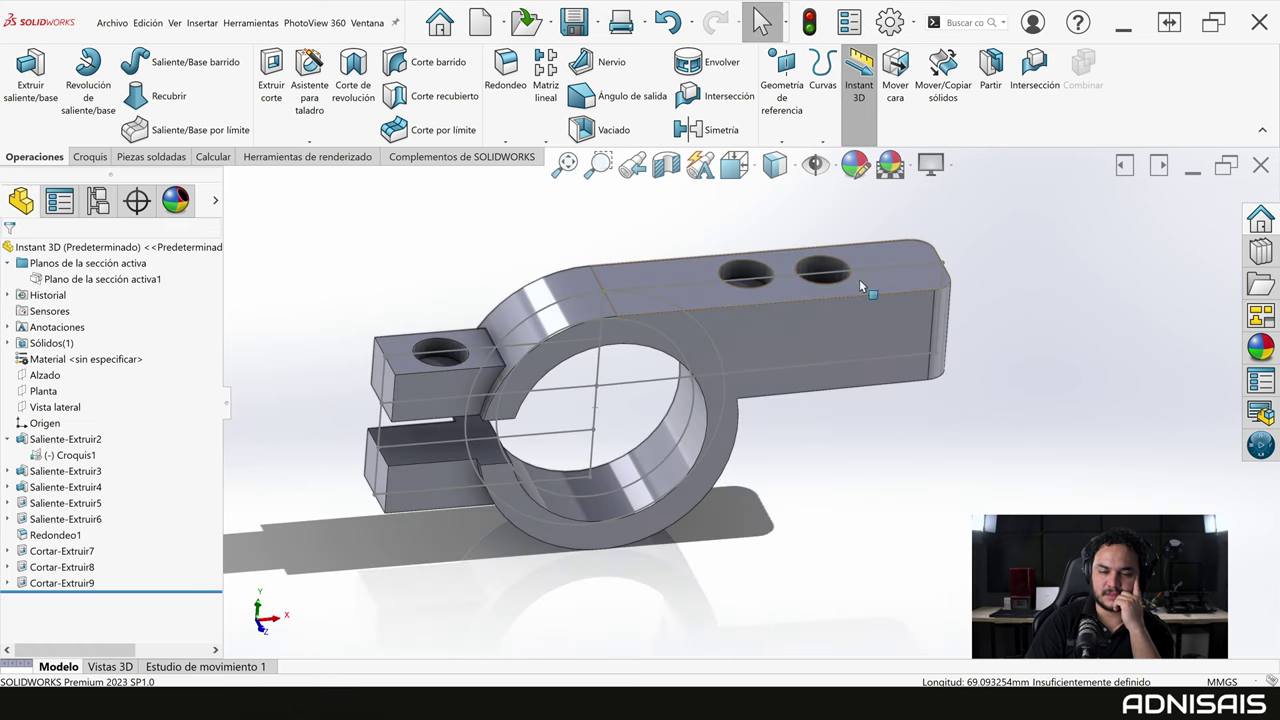
click(808, 347)
middle_drag(808, 347, 810, 343)
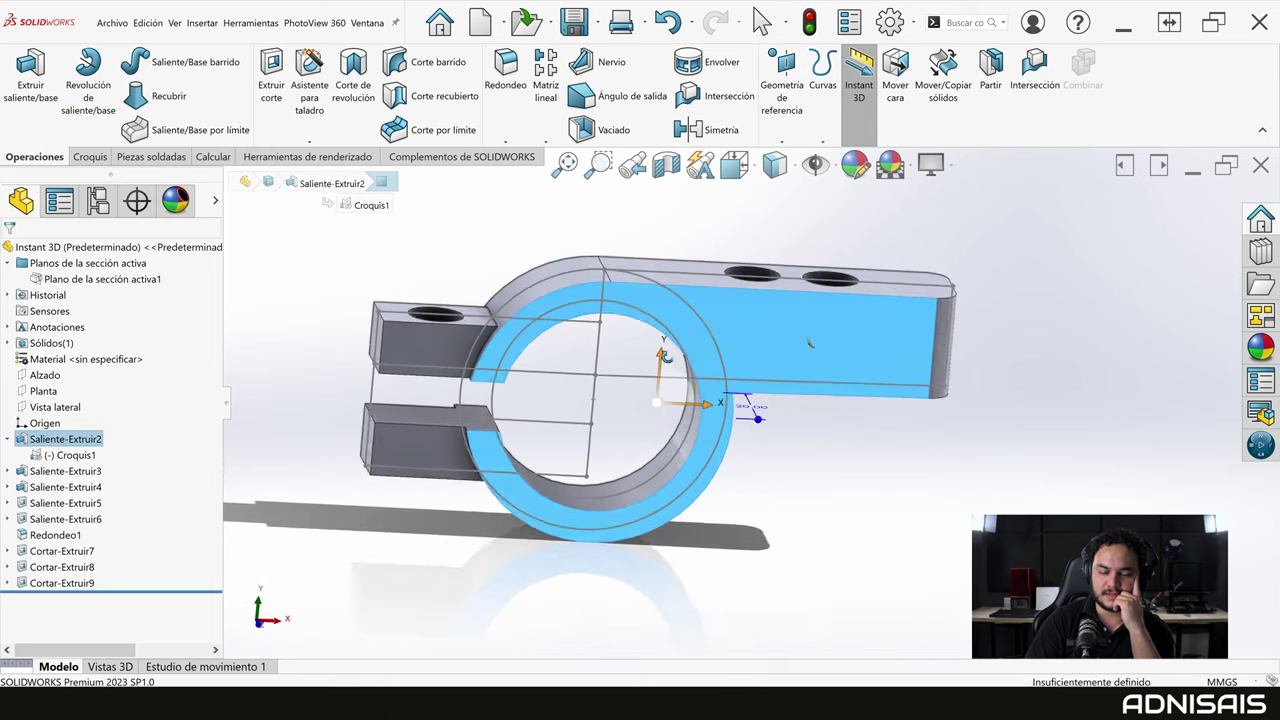
key(Escape)
mouse_move(660, 360)
middle_down()
mouse_move(683, 359)
mouse_move(686, 379)
middle_up()
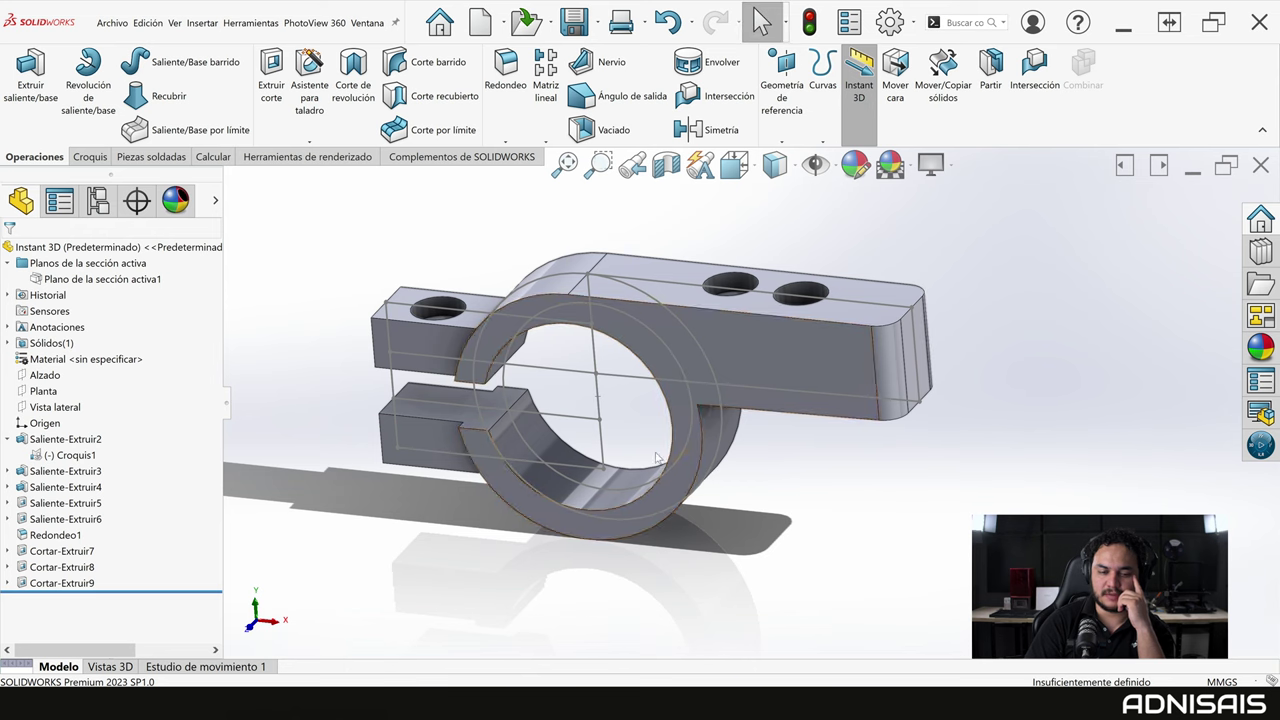
middle_drag(565, 405, 516, 470)
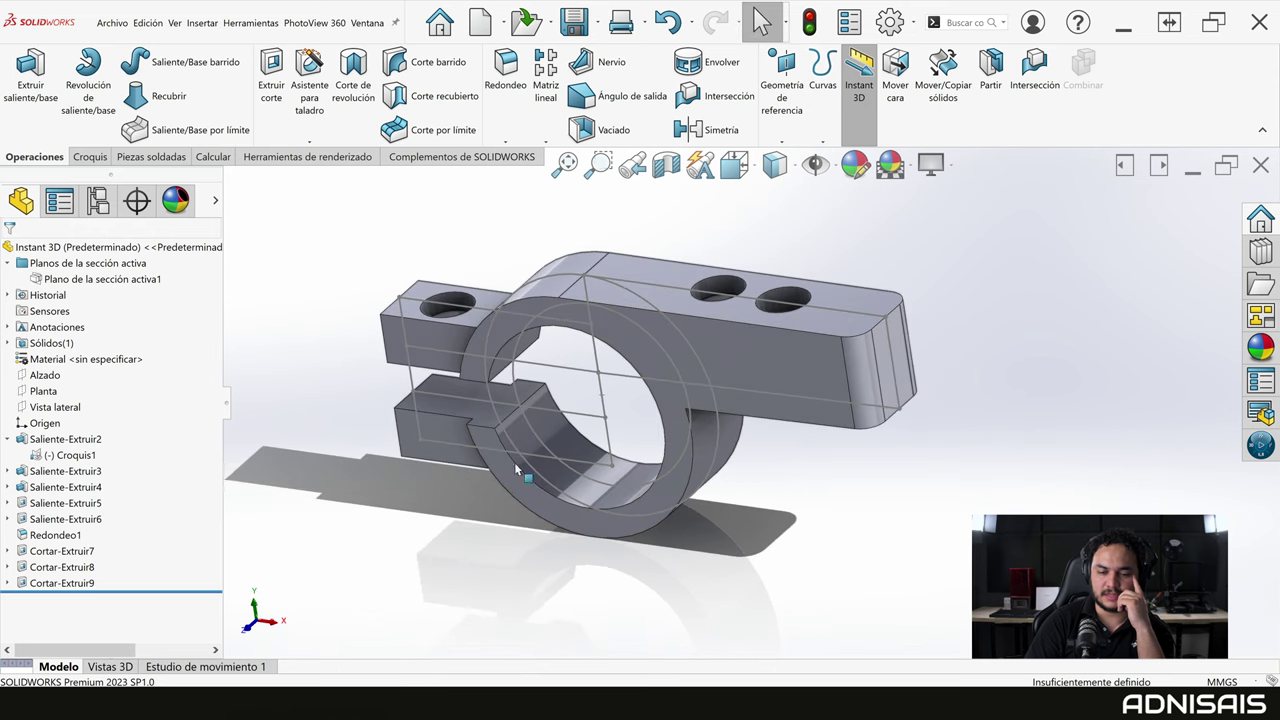
Add a draft angle to the inner ring extrusion Saliente-Extruir5.
click(52, 503)
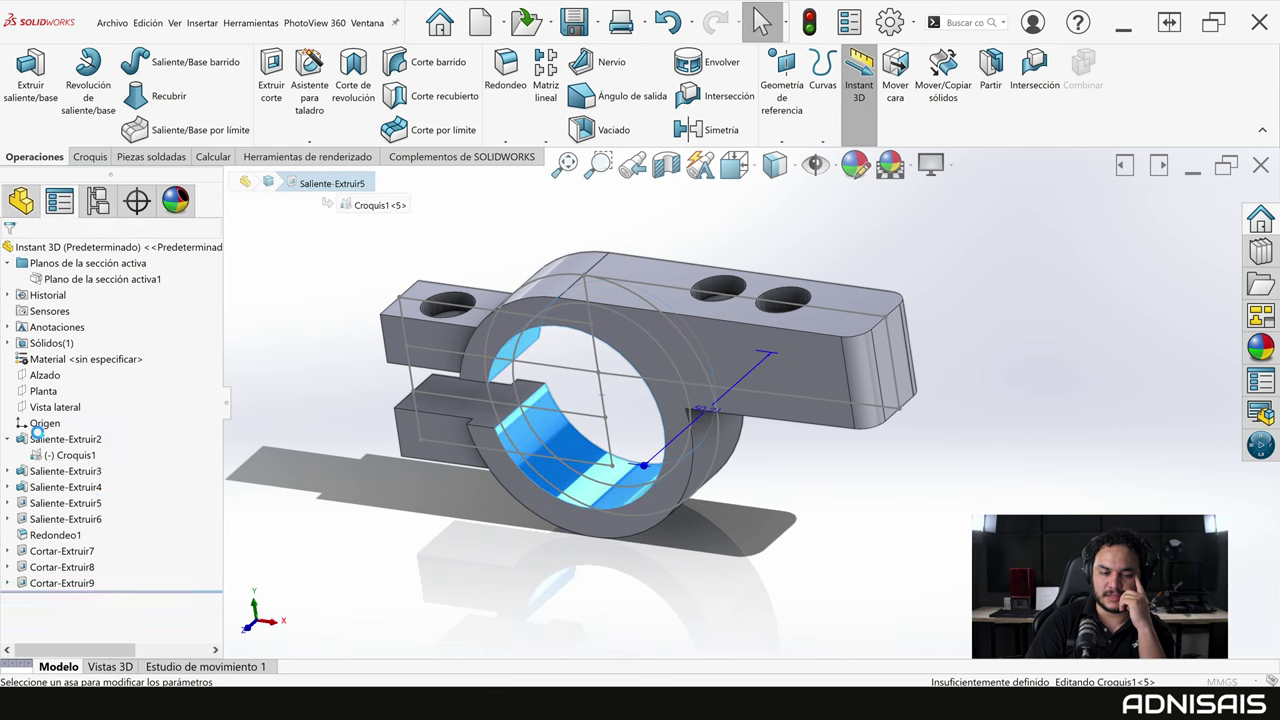
click(37, 432)
click(15, 421)
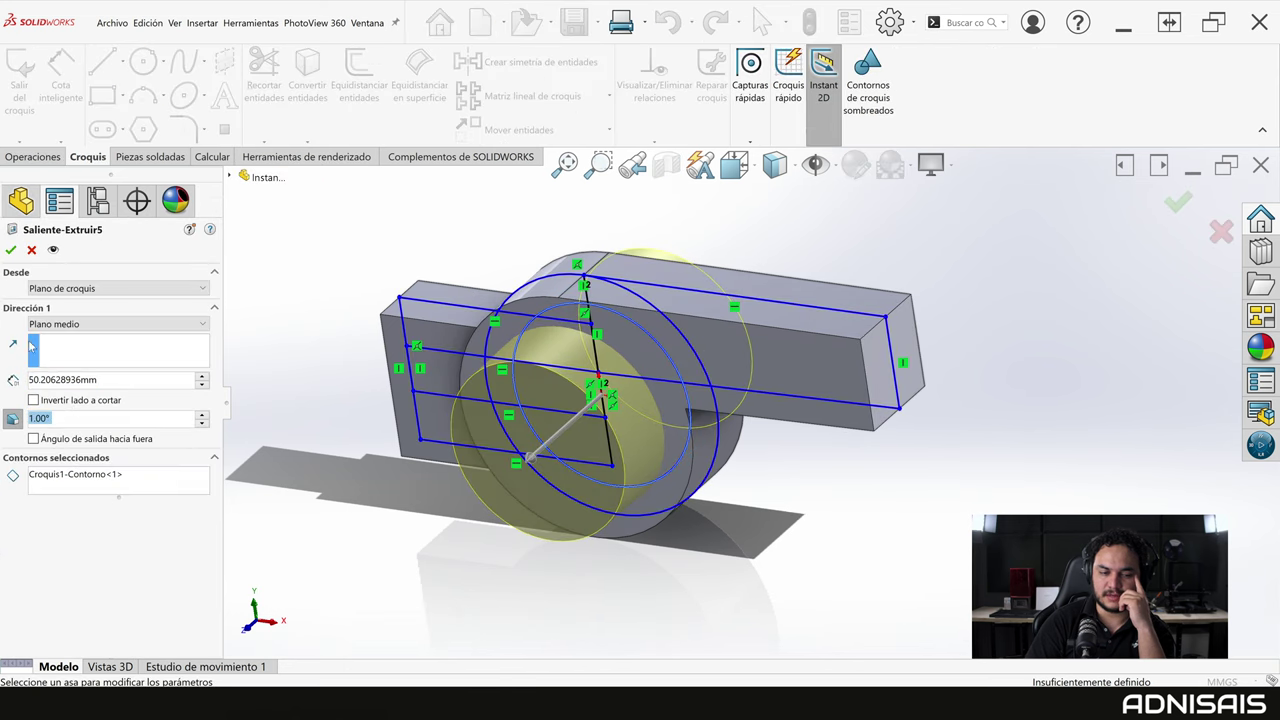
click(10, 251)
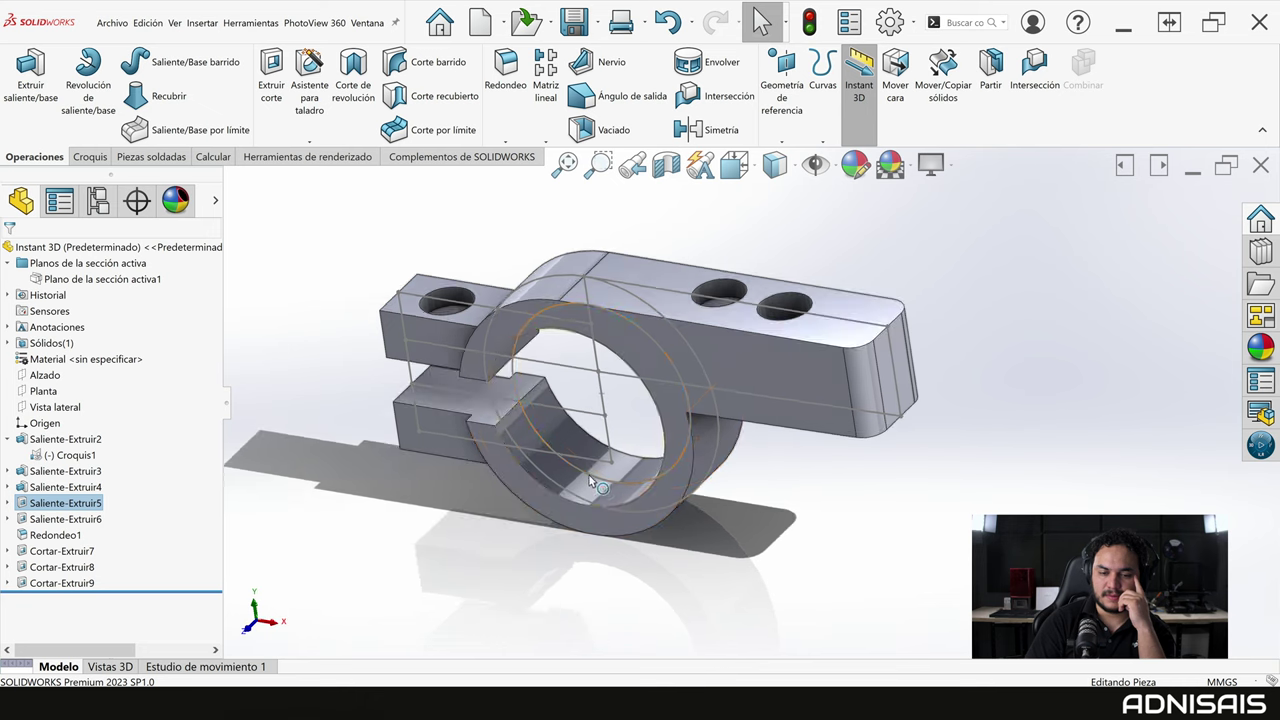
scroll(582, 477, down, 5)
Drag the ring's angle dimension with Instant 3D past 16.56° to widen it further.
click(575, 478)
middle_drag(575, 478, 600, 438)
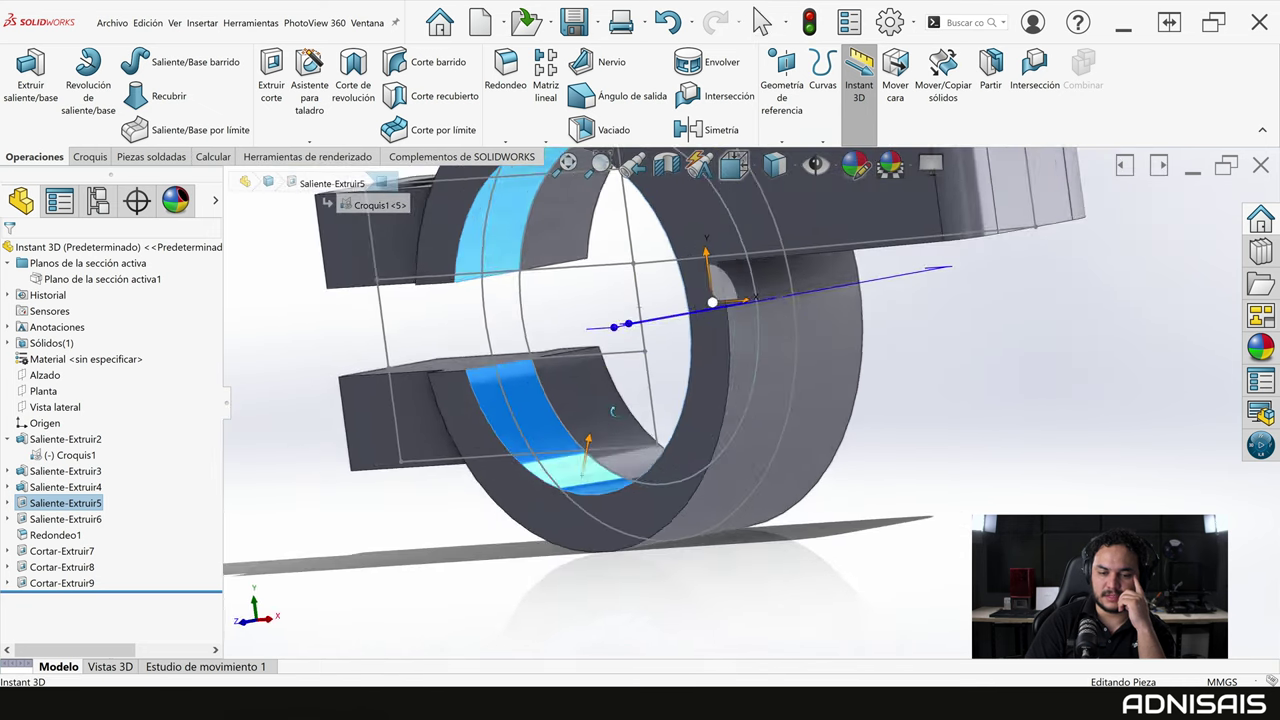
scroll(608, 367, up, 2)
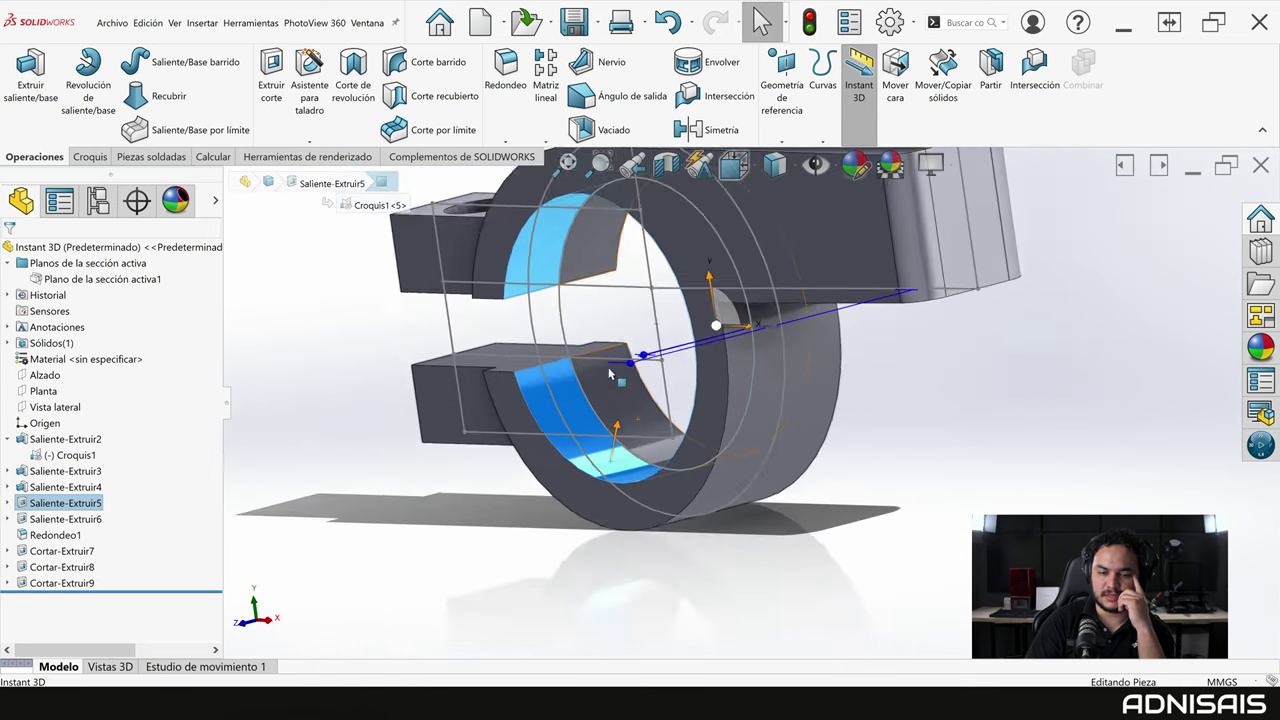
mouse_move(608, 367)
middle_down()
mouse_move(680, 371)
mouse_move(703, 510)
middle_up()
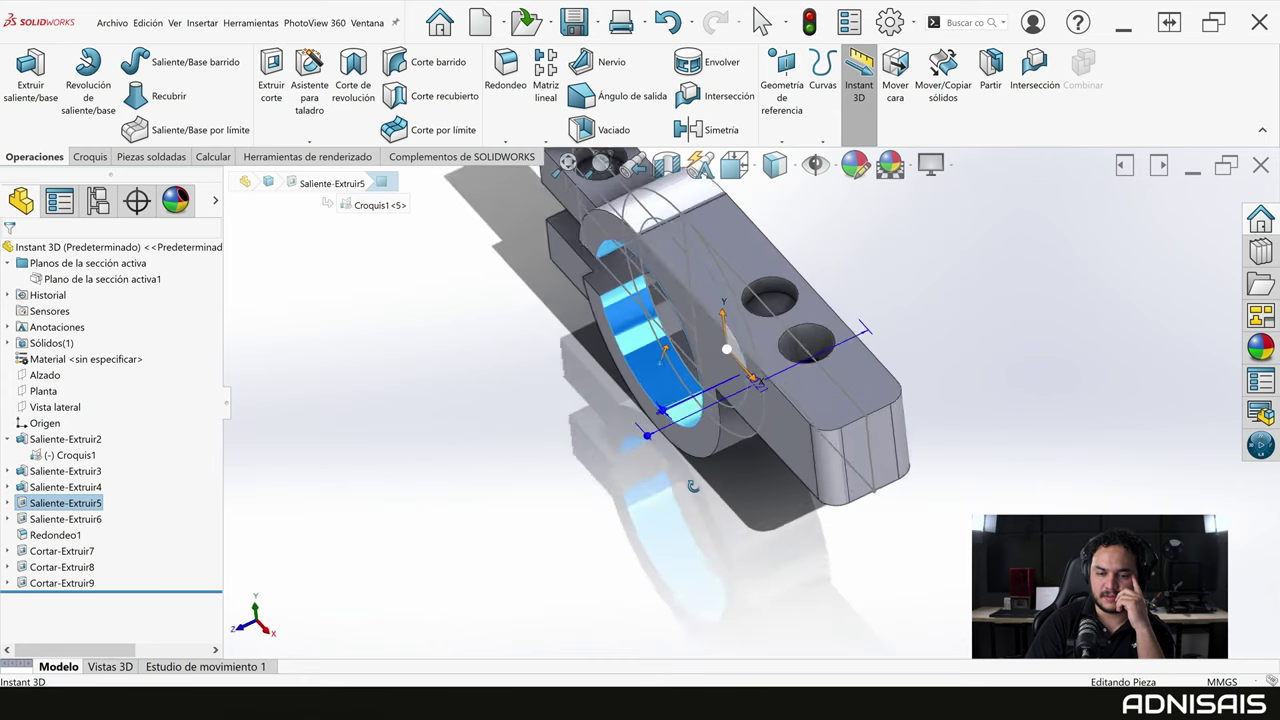
scroll(665, 414, down, 3)
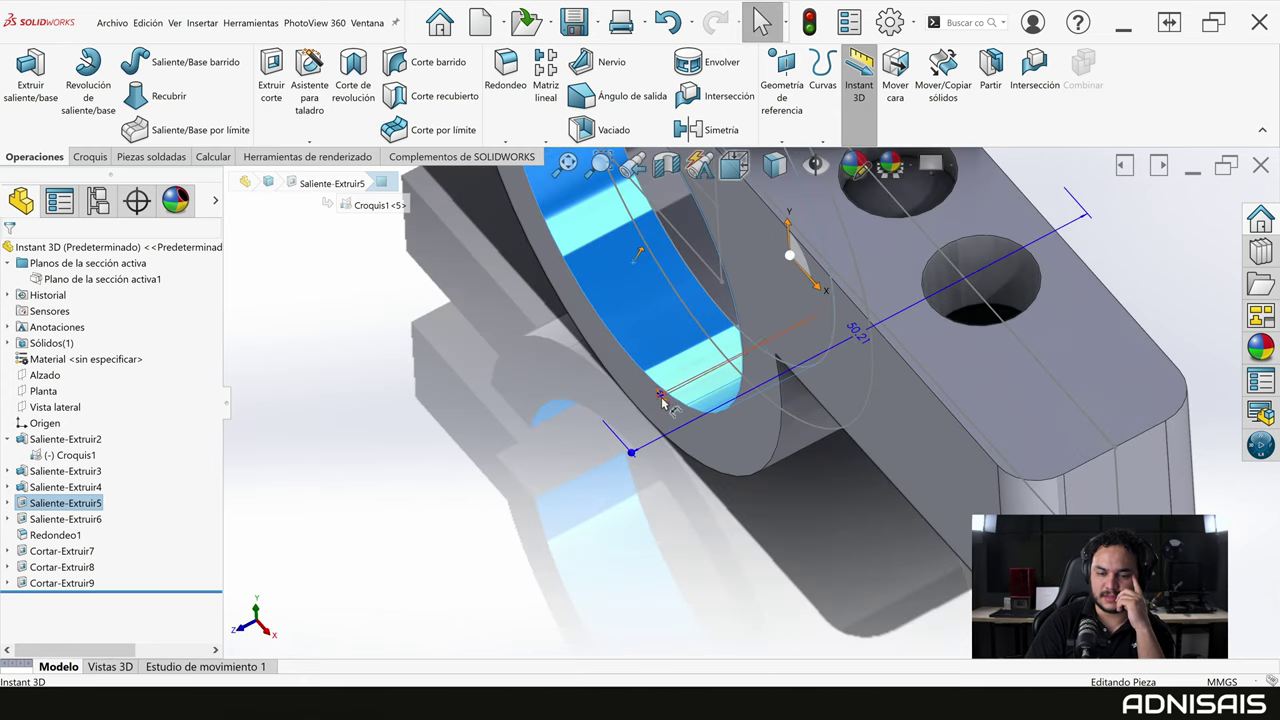
click(566, 451)
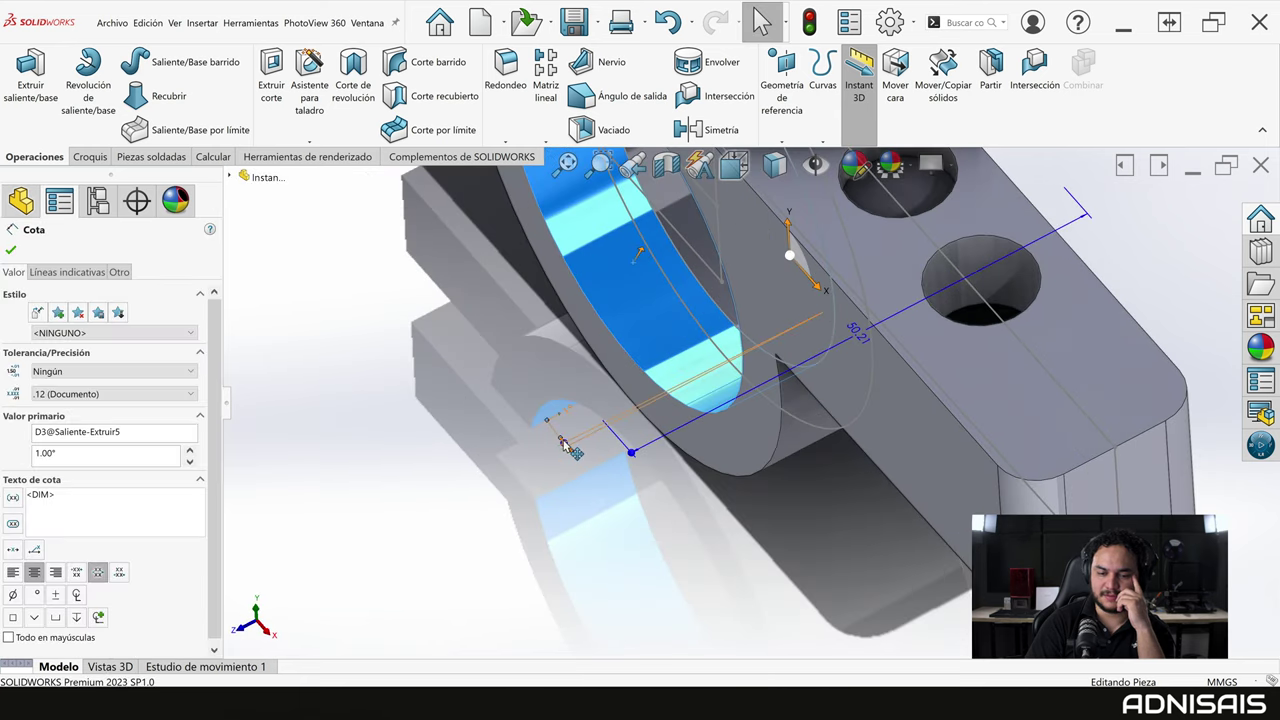
drag(566, 451, 535, 370)
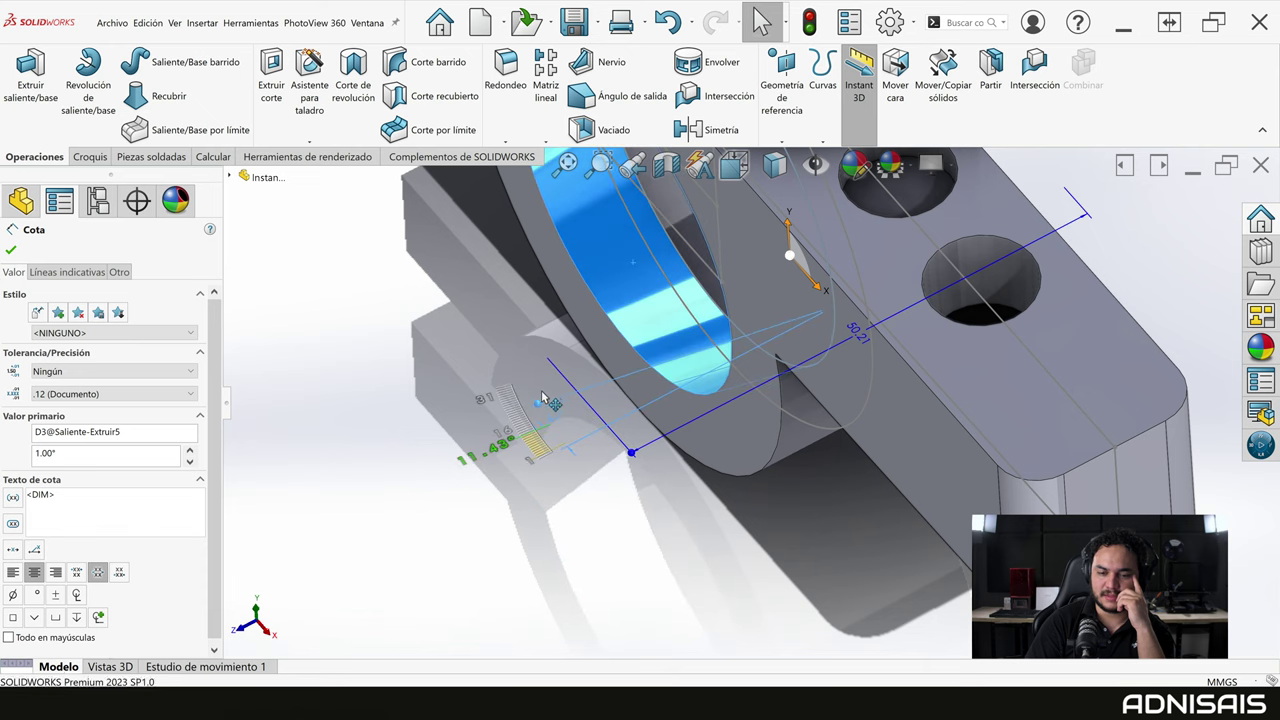
mouse_move(535, 370)
middle_down()
mouse_move(600, 390)
mouse_move(630, 535)
middle_up()
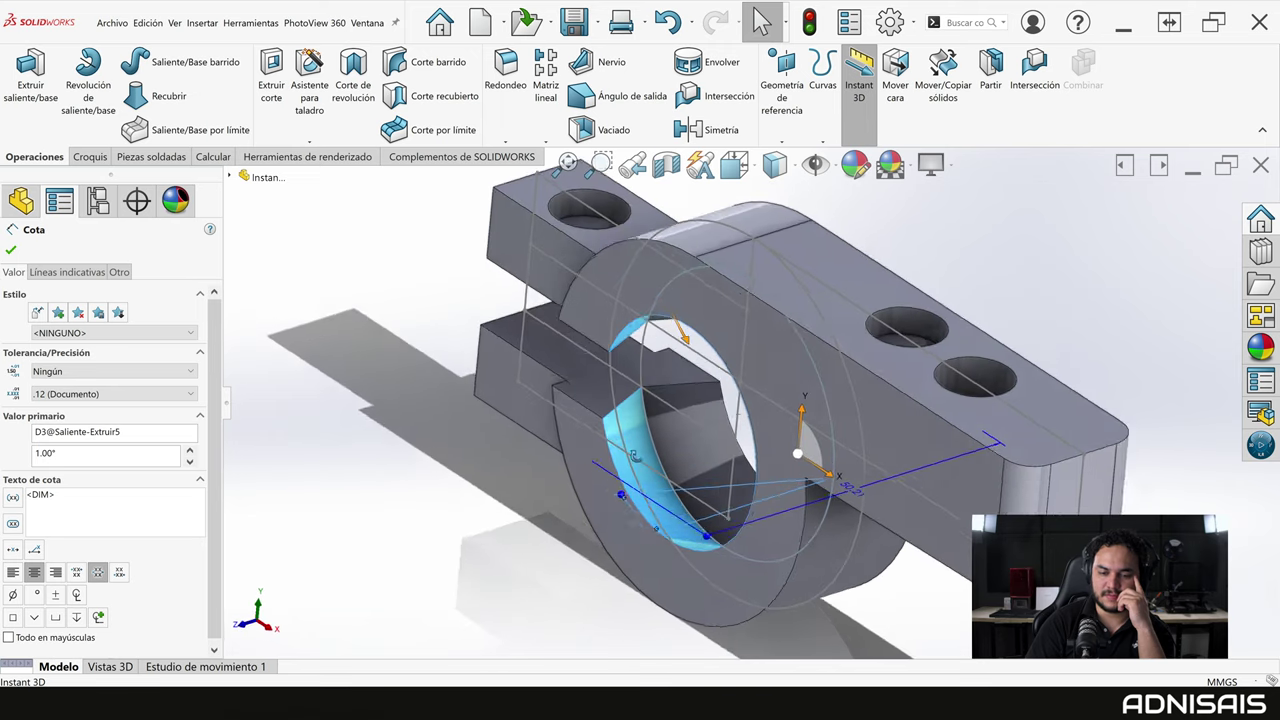
mouse_move(624, 510)
mouse_down()
mouse_move(648, 540)
mouse_move(615, 525)
mouse_move(597, 468)
mouse_move(908, 549)
mouse_up()
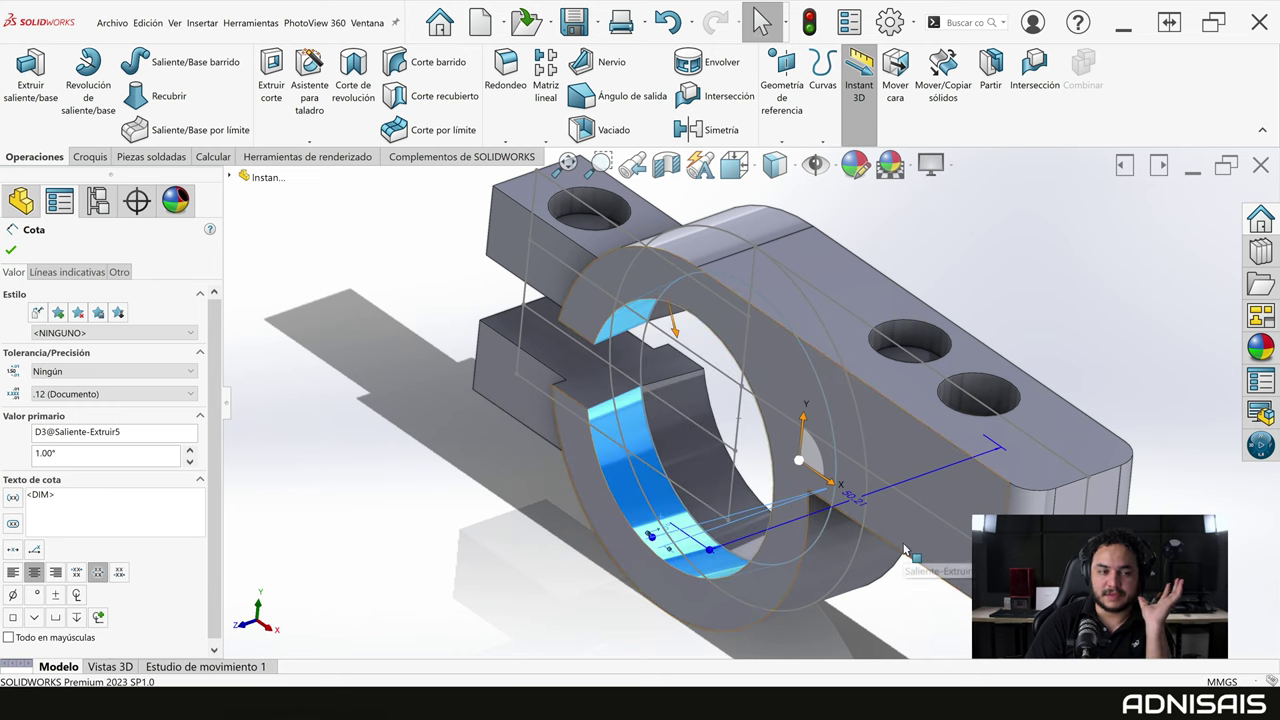
scroll(920, 520, up, 2)
scroll(940, 480, up, 2)
middle_drag(948, 462, 995, 363)
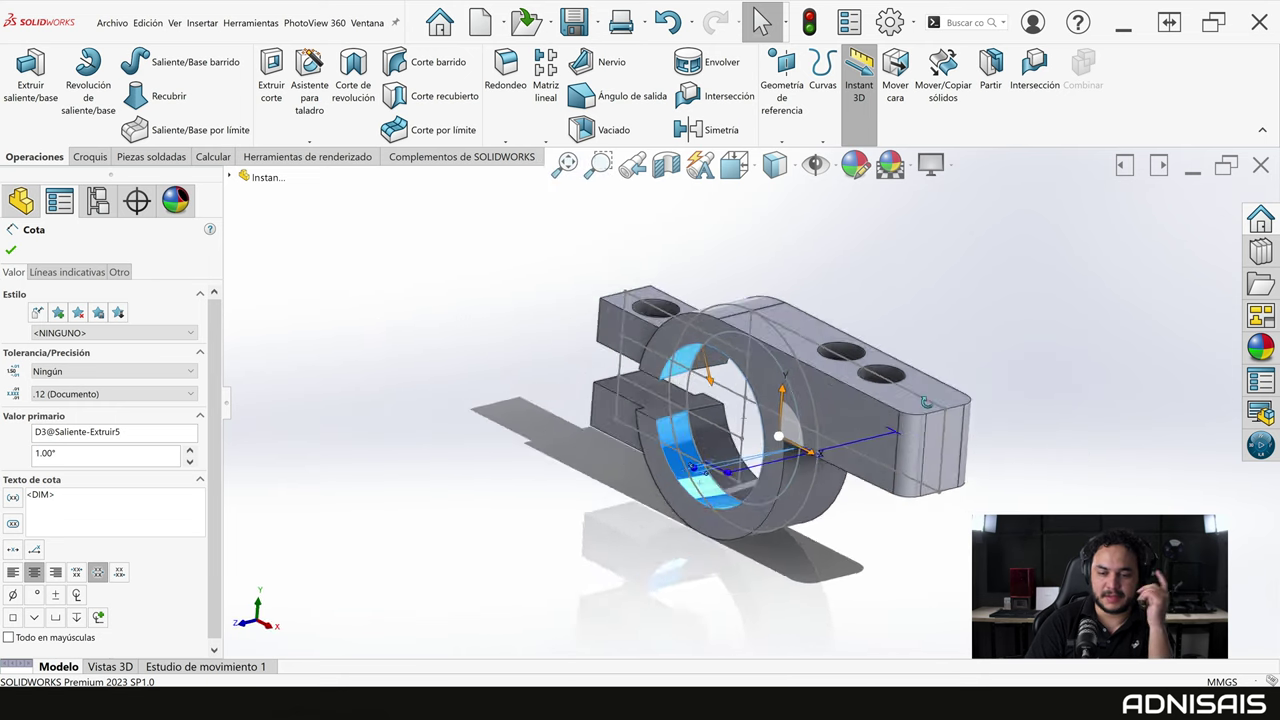
click(996, 358)
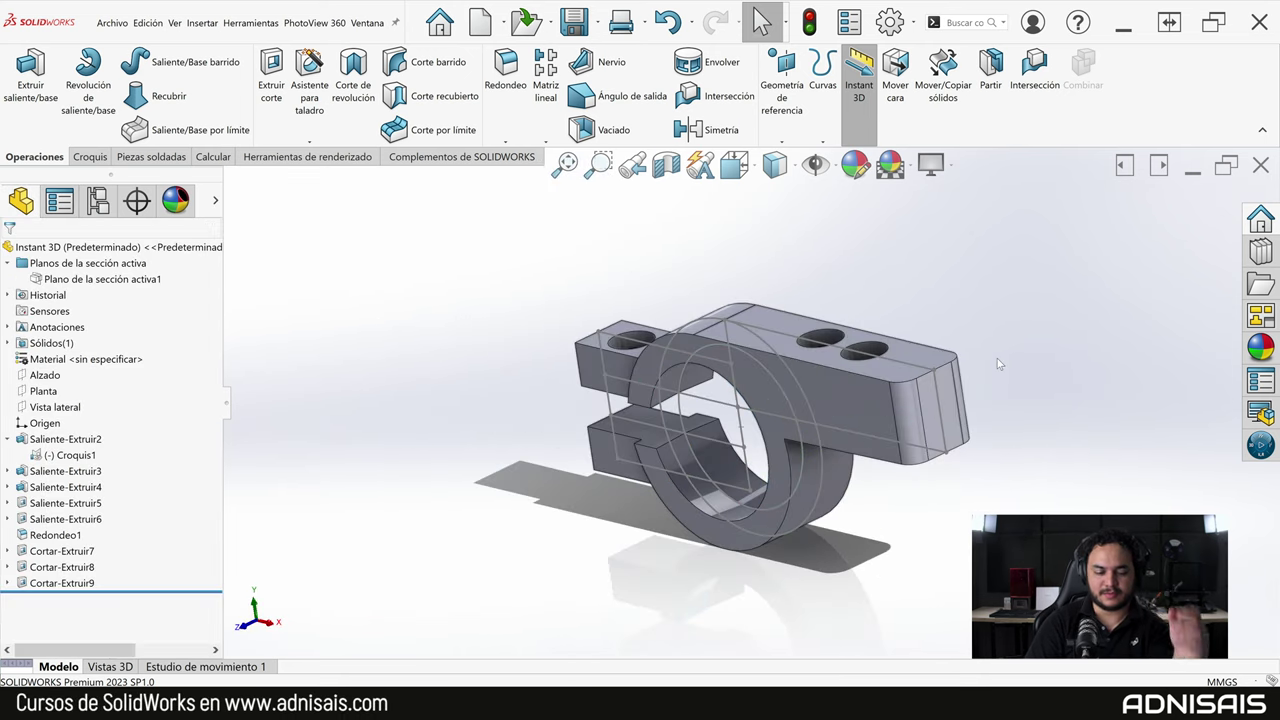
key(Left)
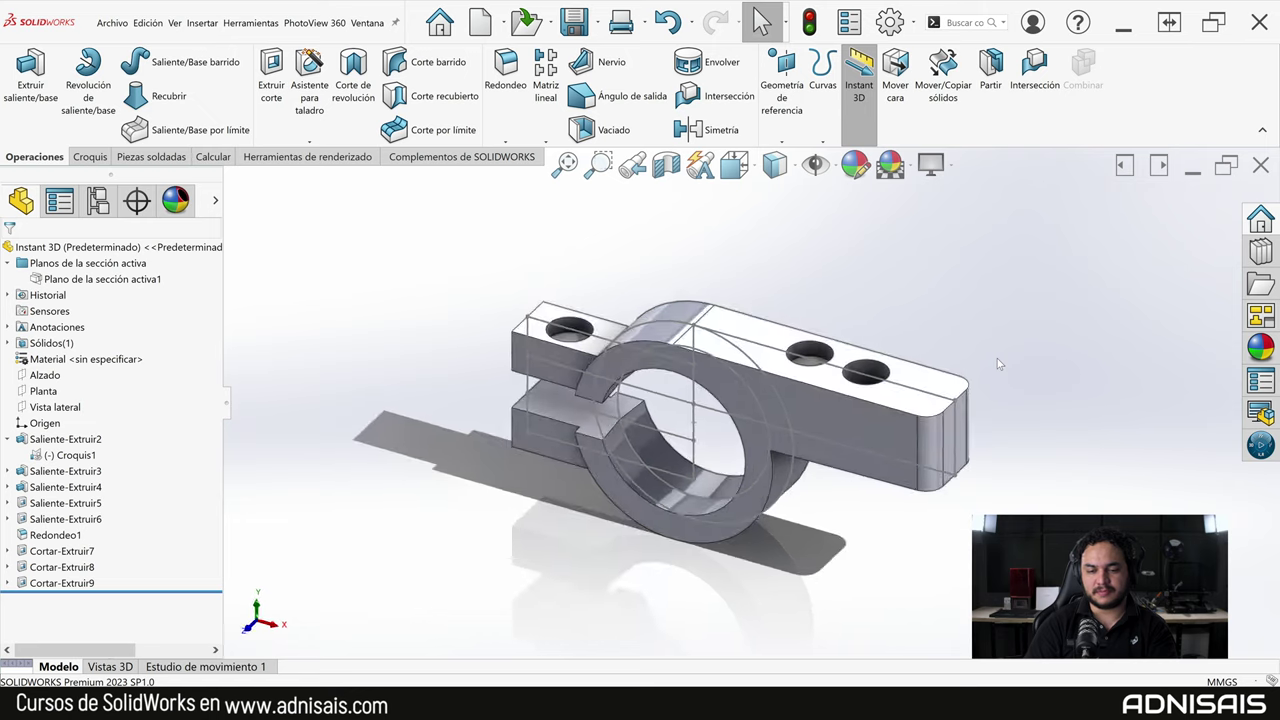
key(Left)
key(Left)
key(Left)
key(Left)
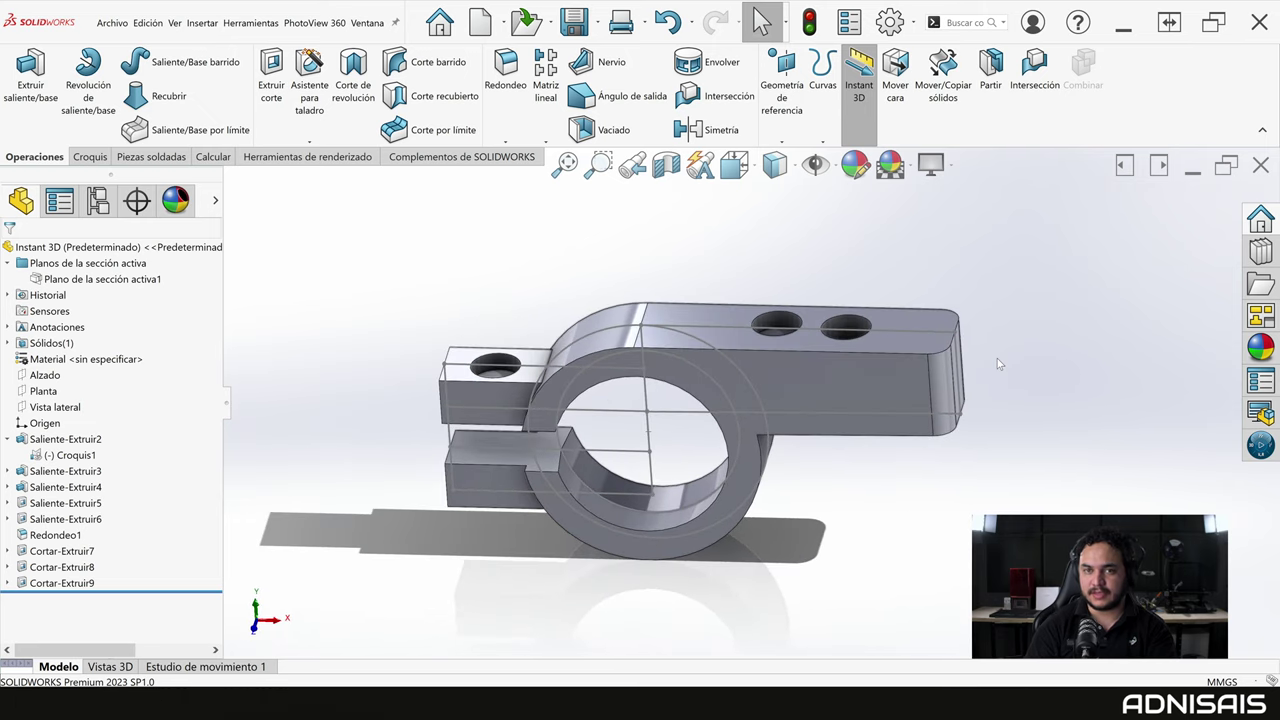
key(Left)
key(Left)
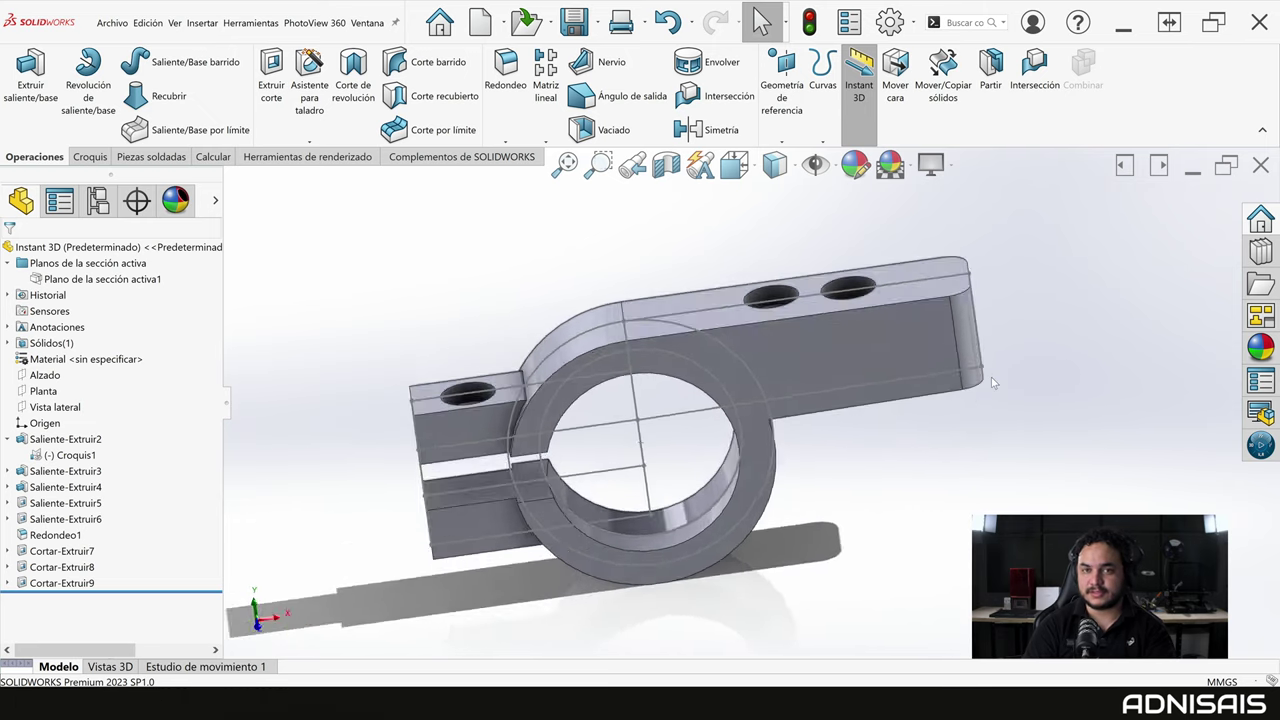
key(Left)
key(Left)
key(Left)
key(Left)
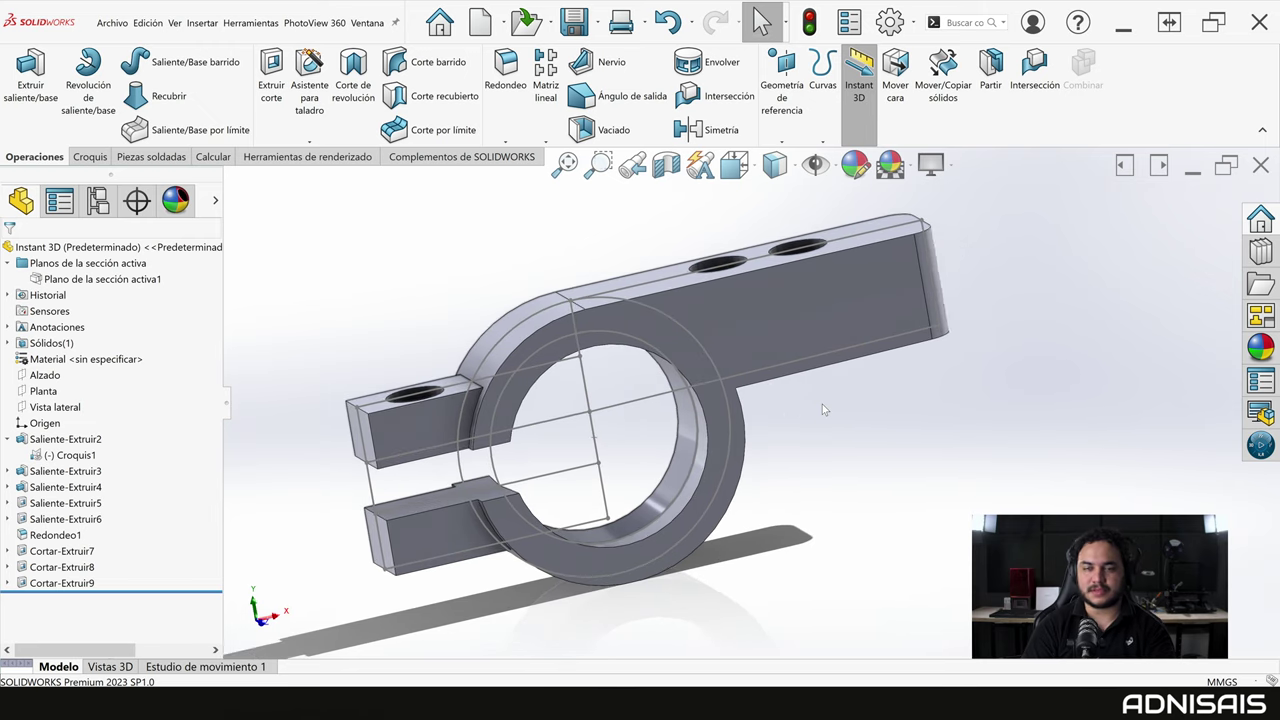
key(Left)
key(Left)
key(Left)
key(Down)
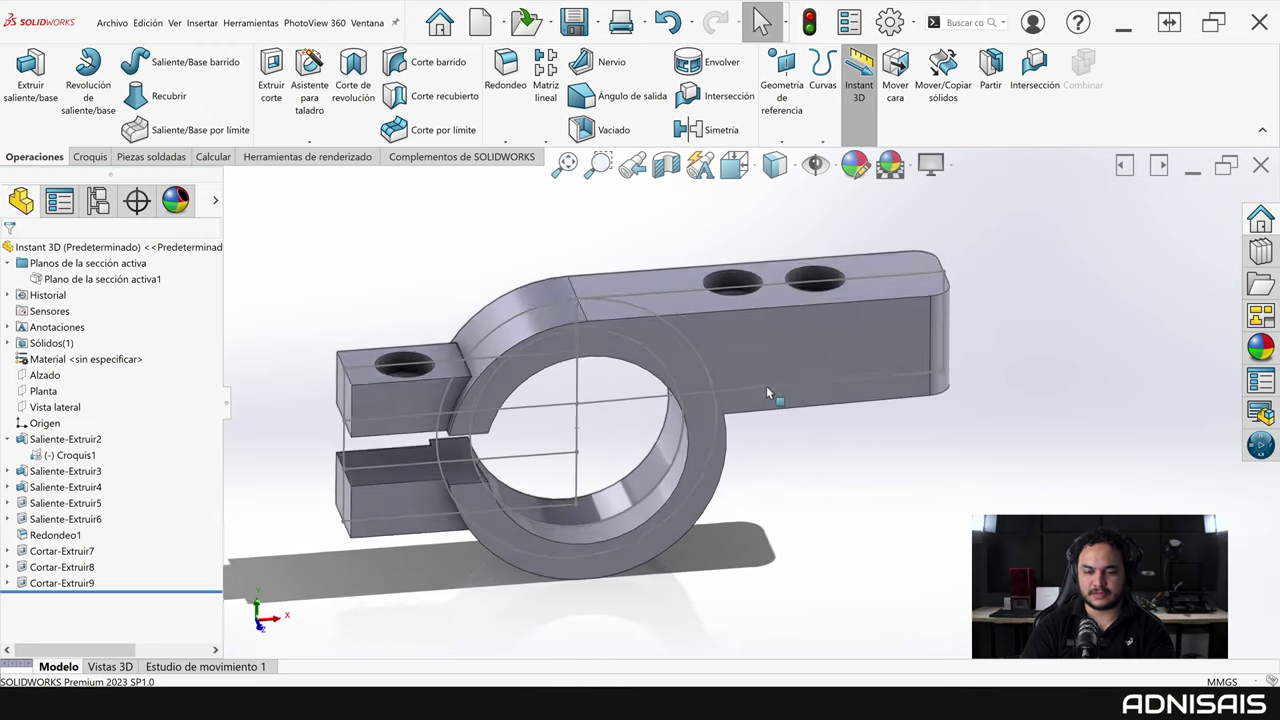
key(Down)
key(Left)
key(Left)
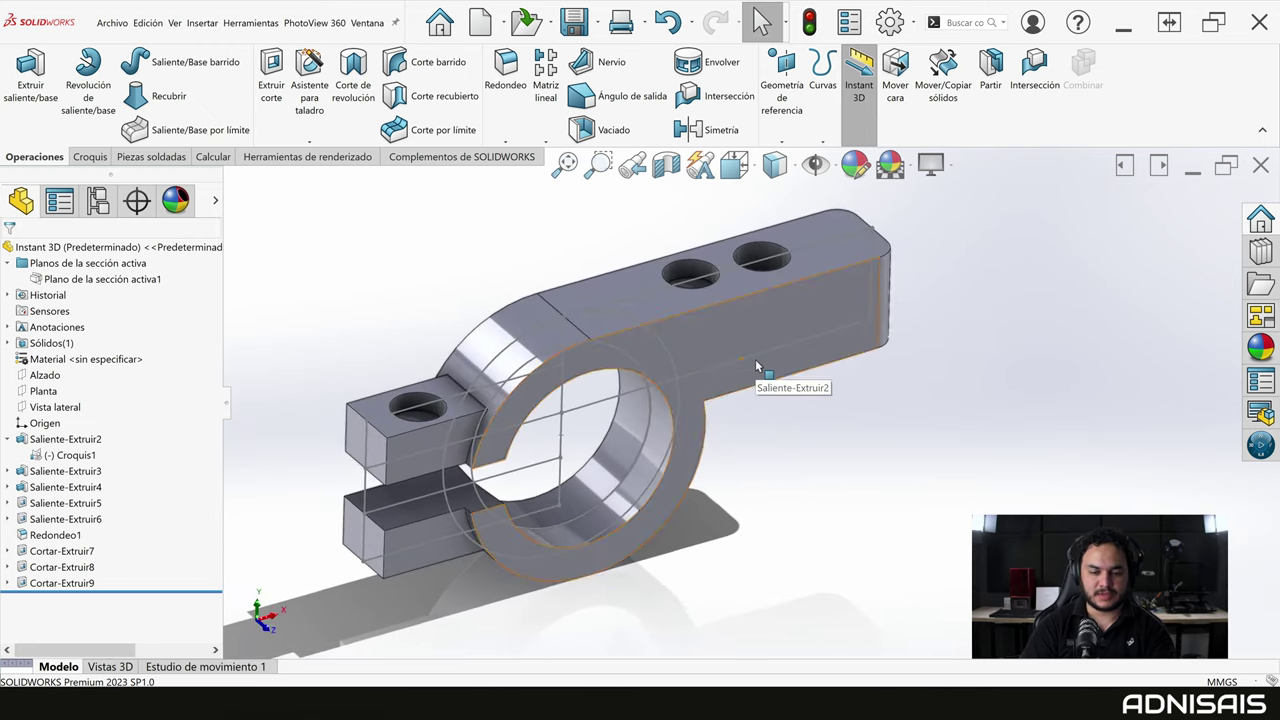
key(Left)
key(Left)
key(Left)
key(Left)
key(Left)
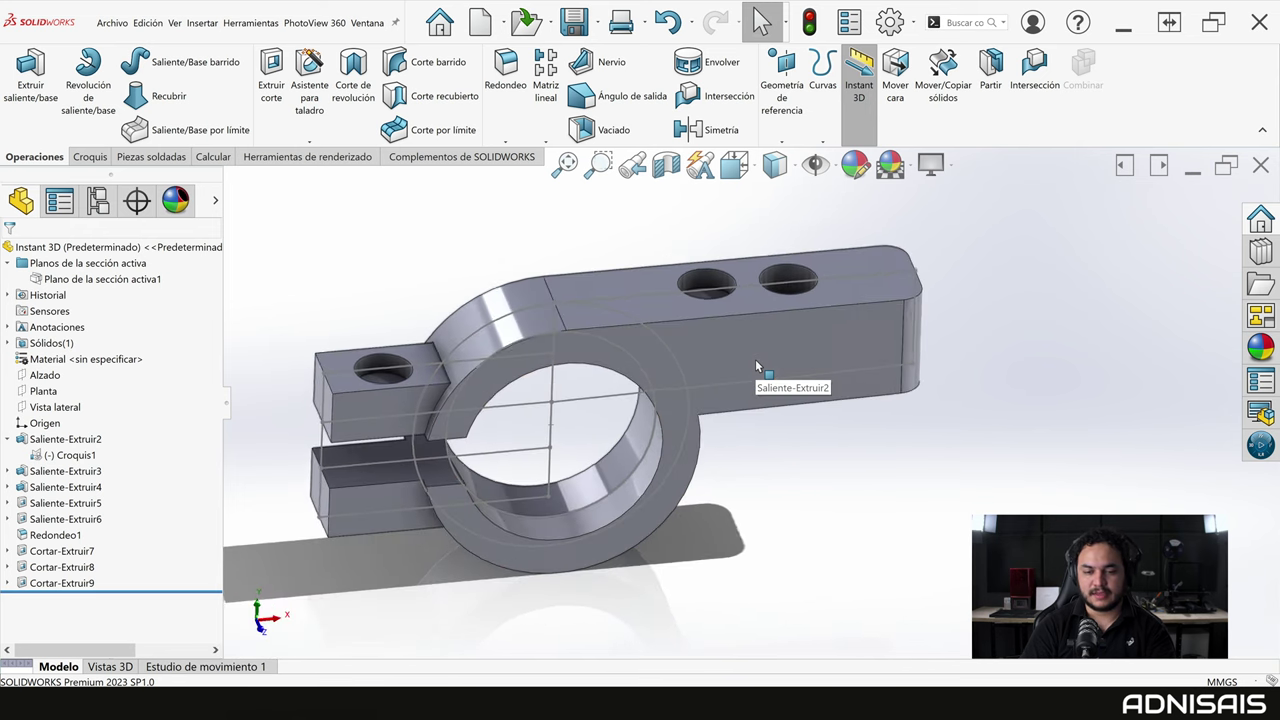
click(862, 138)
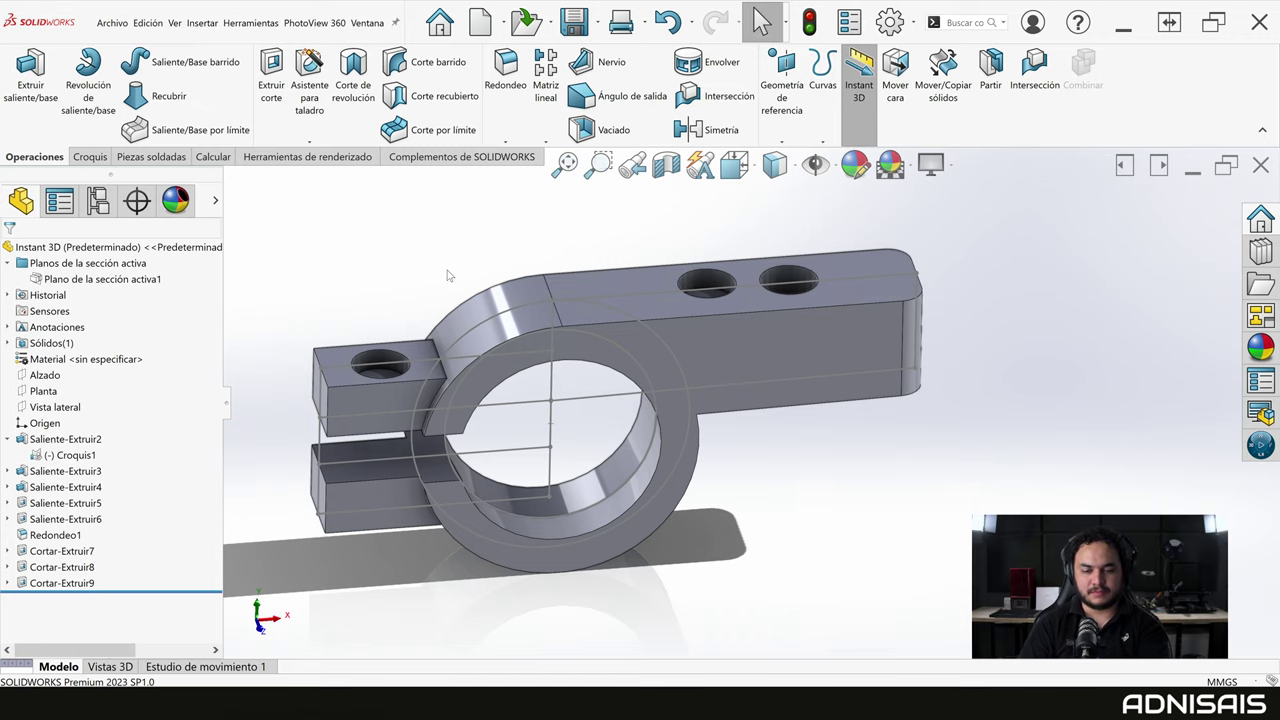
In the tube frame part, drag the right post outward and raise the left post above 630.00.
key(ctrl+Tab)
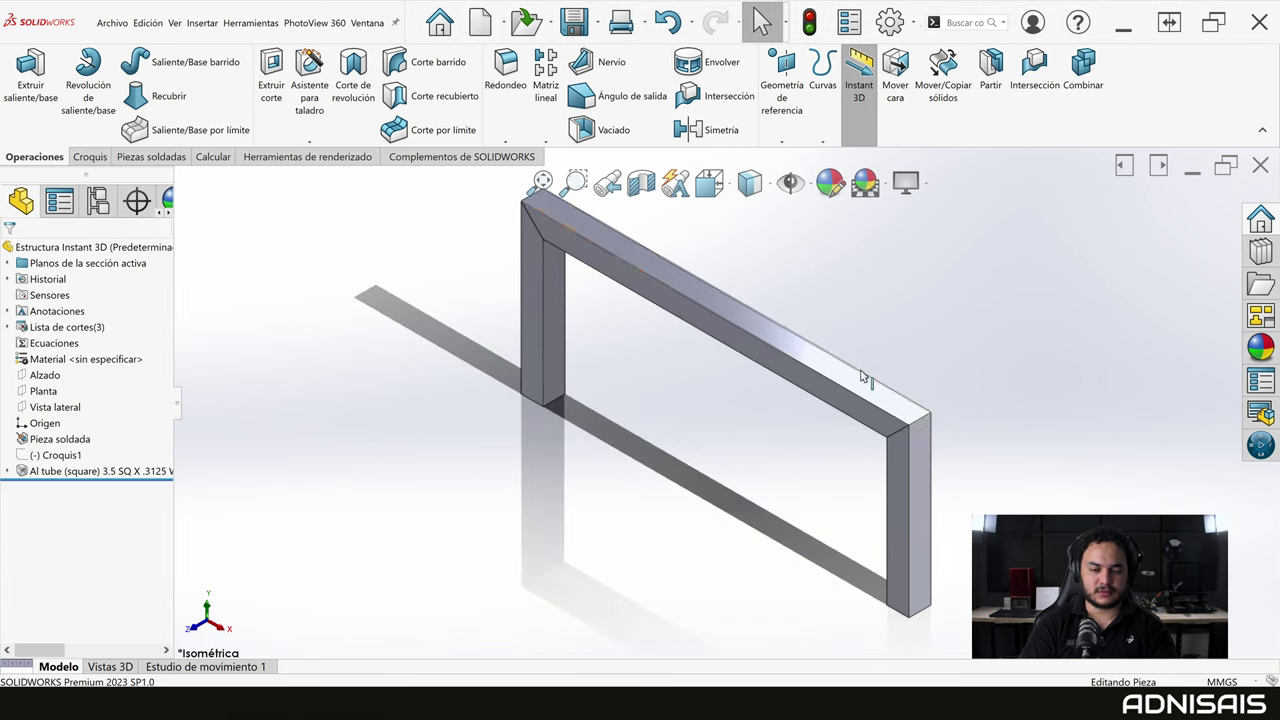
click(917, 417)
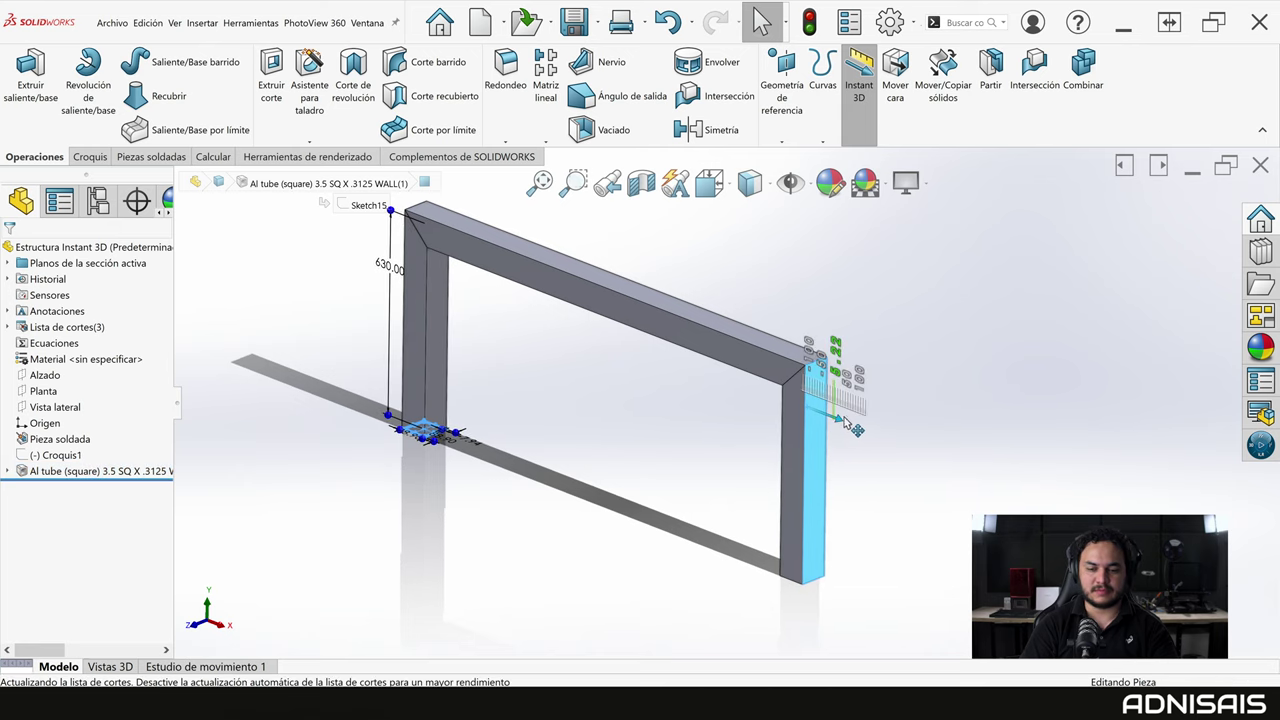
mouse_move(838, 425)
mouse_down()
mouse_move(868, 425)
mouse_move(855, 396)
mouse_move(828, 385)
mouse_up()
mouse_move(626, 386)
middle_down()
mouse_move(640, 331)
mouse_move(629, 371)
middle_up()
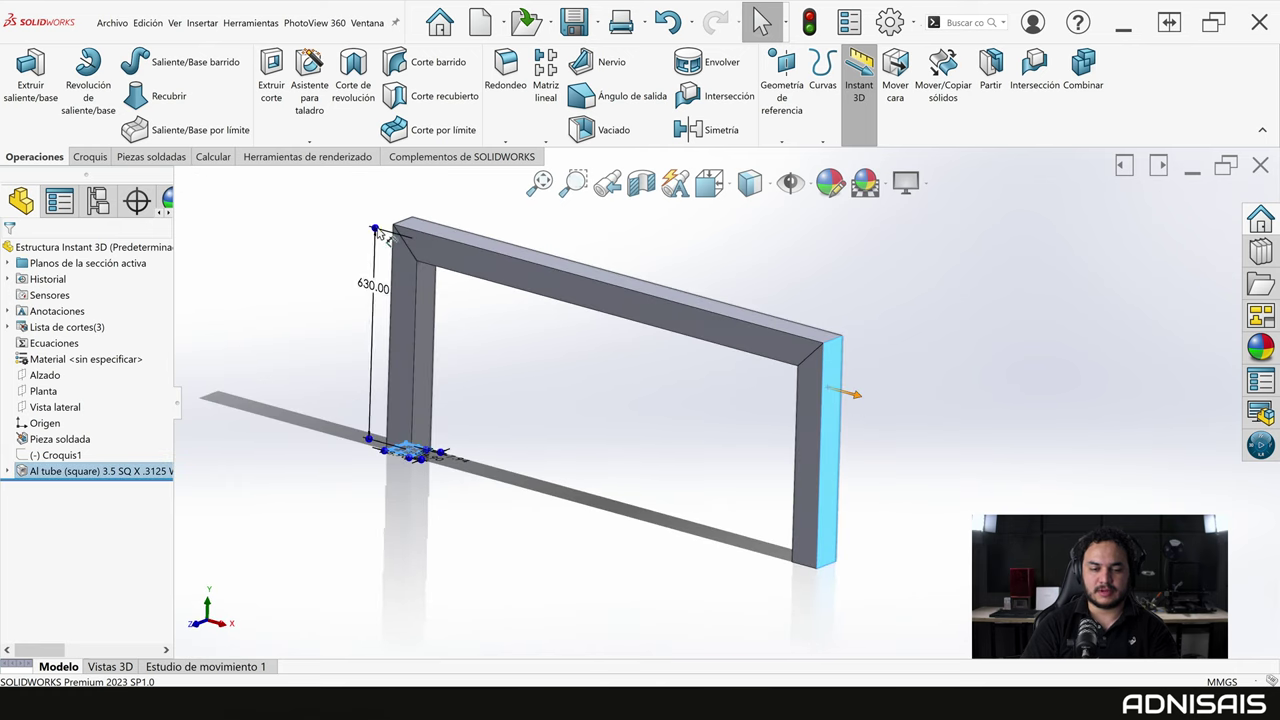
drag(376, 231, 356, 205)
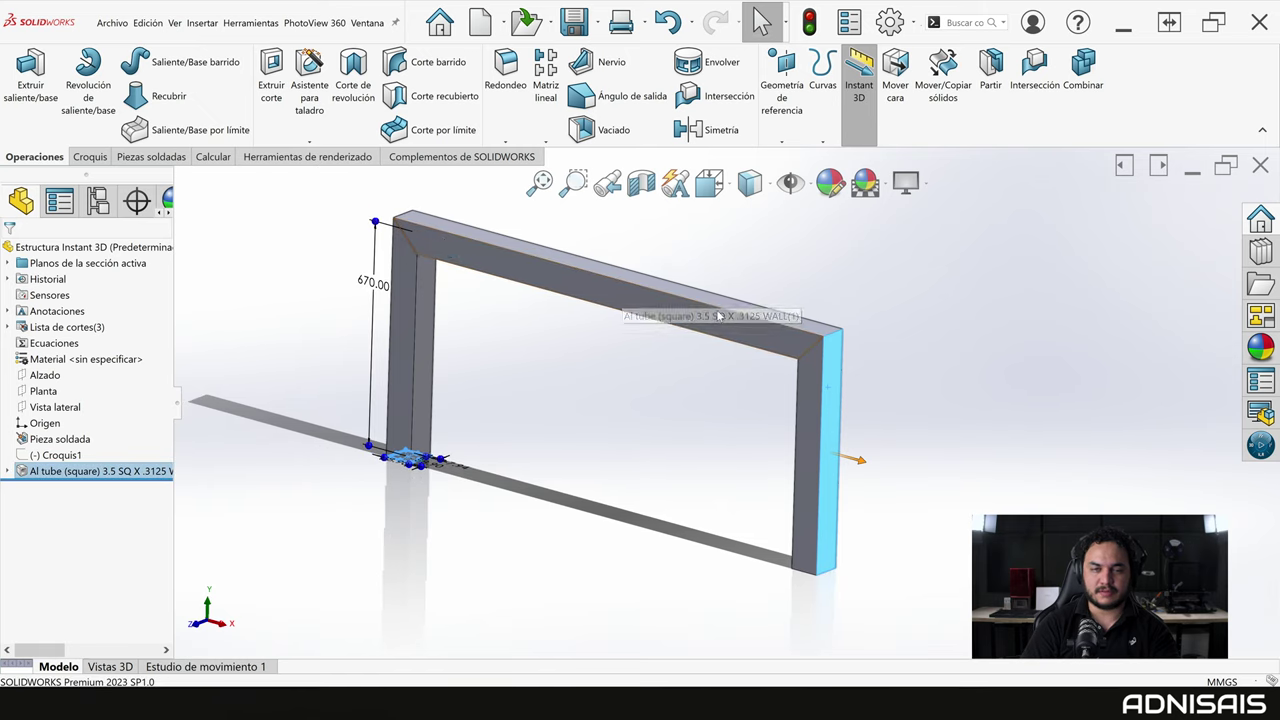
drag(868, 472, 866, 462)
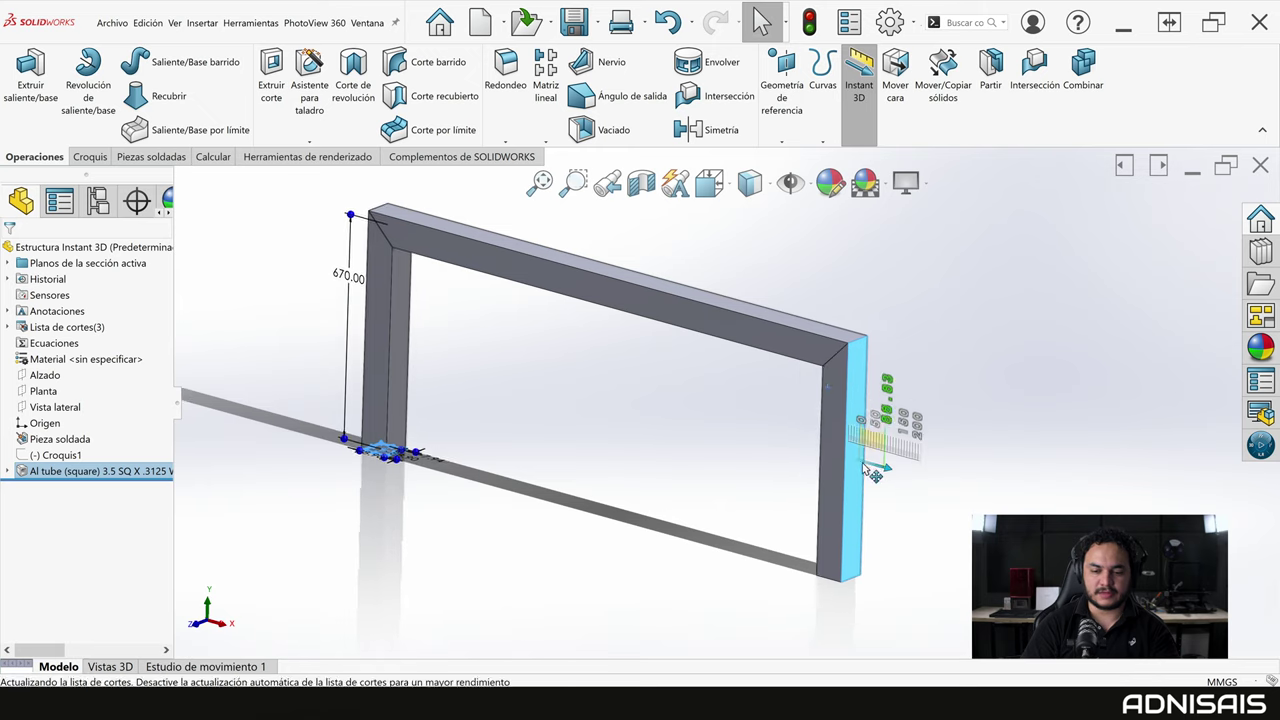
middle_drag(610, 360, 627, 420)
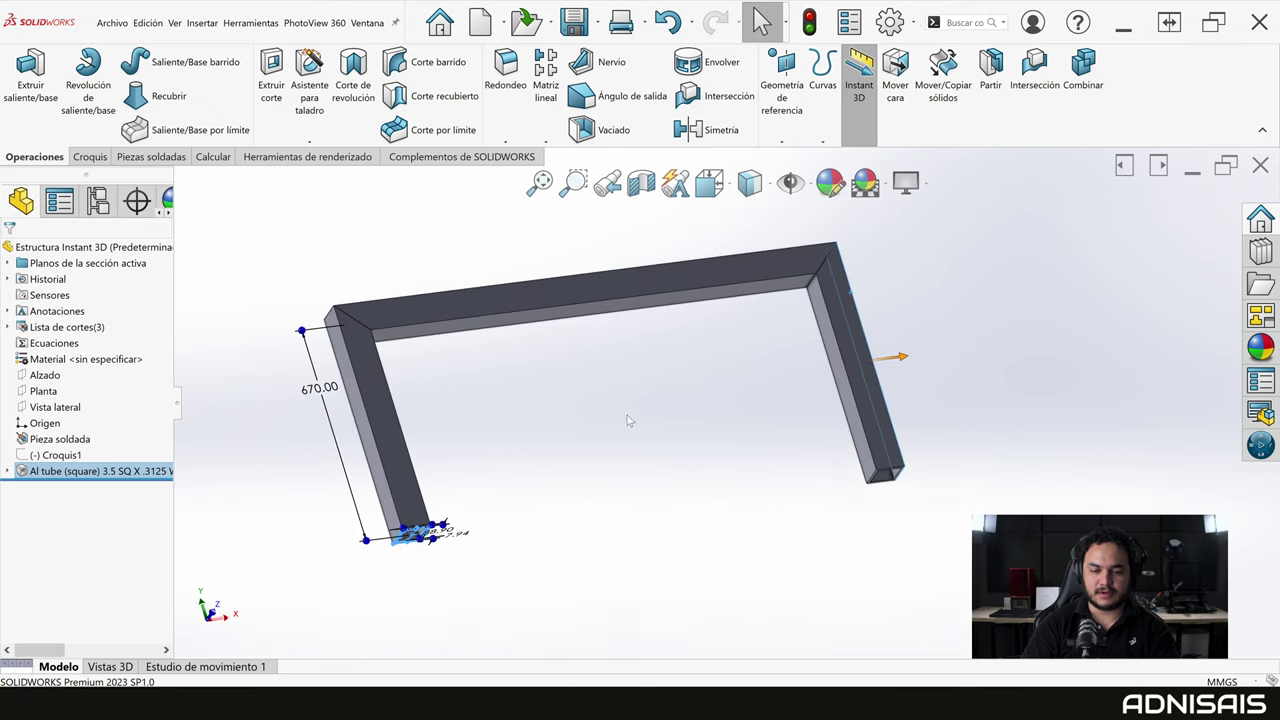
middle_drag(478, 468, 486, 374)
Stretch the tube from its end profile, from 670.00 to about 746.64 long.
scroll(478, 448, up, 5)
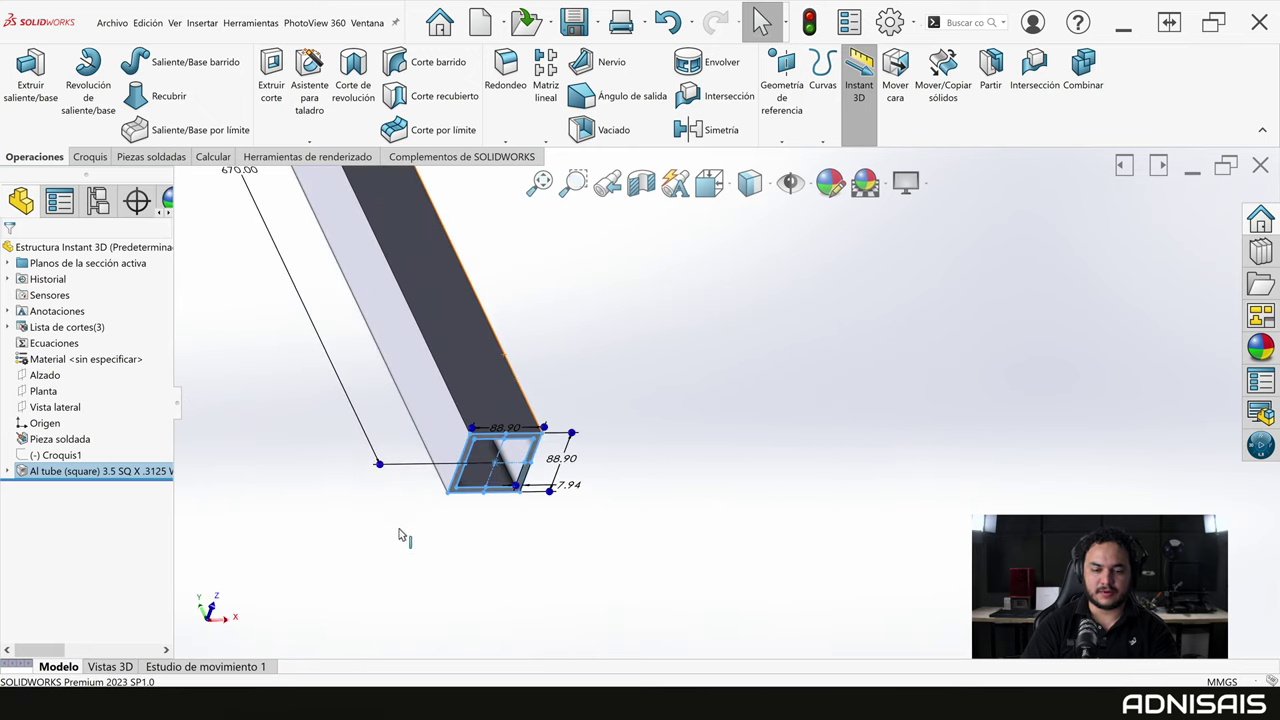
click(509, 432)
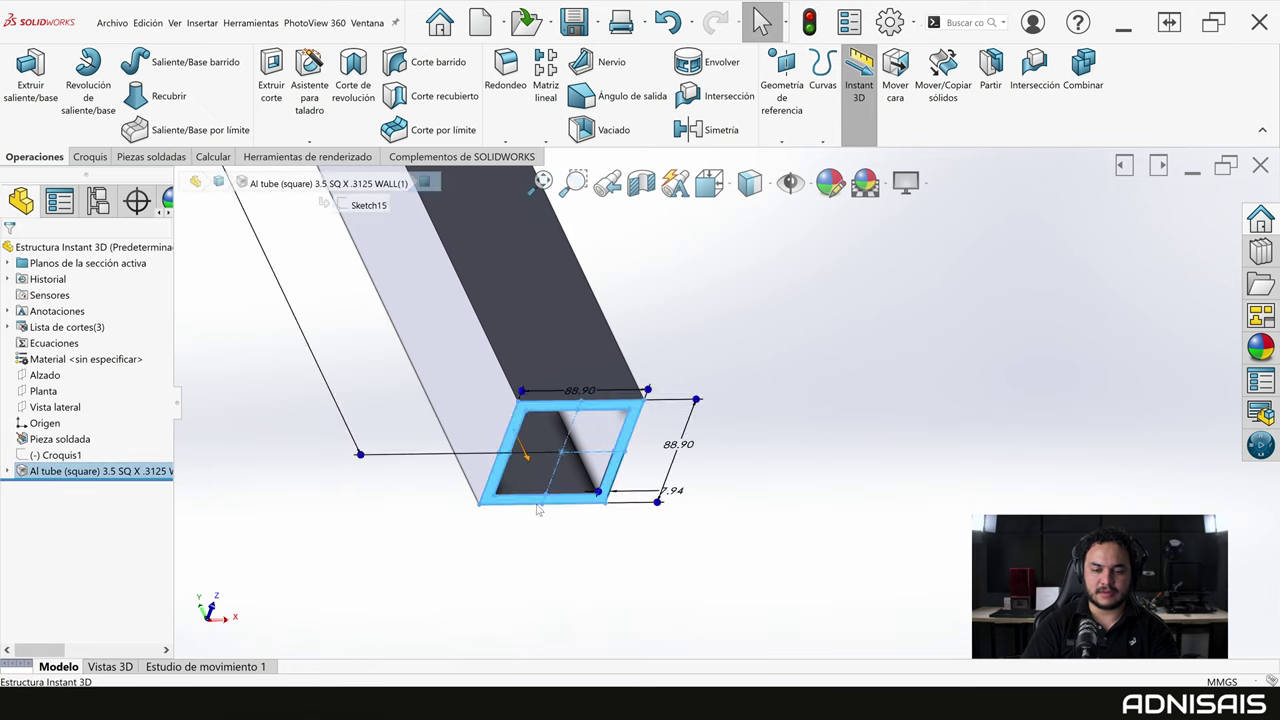
middle_drag(540, 510, 545, 573)
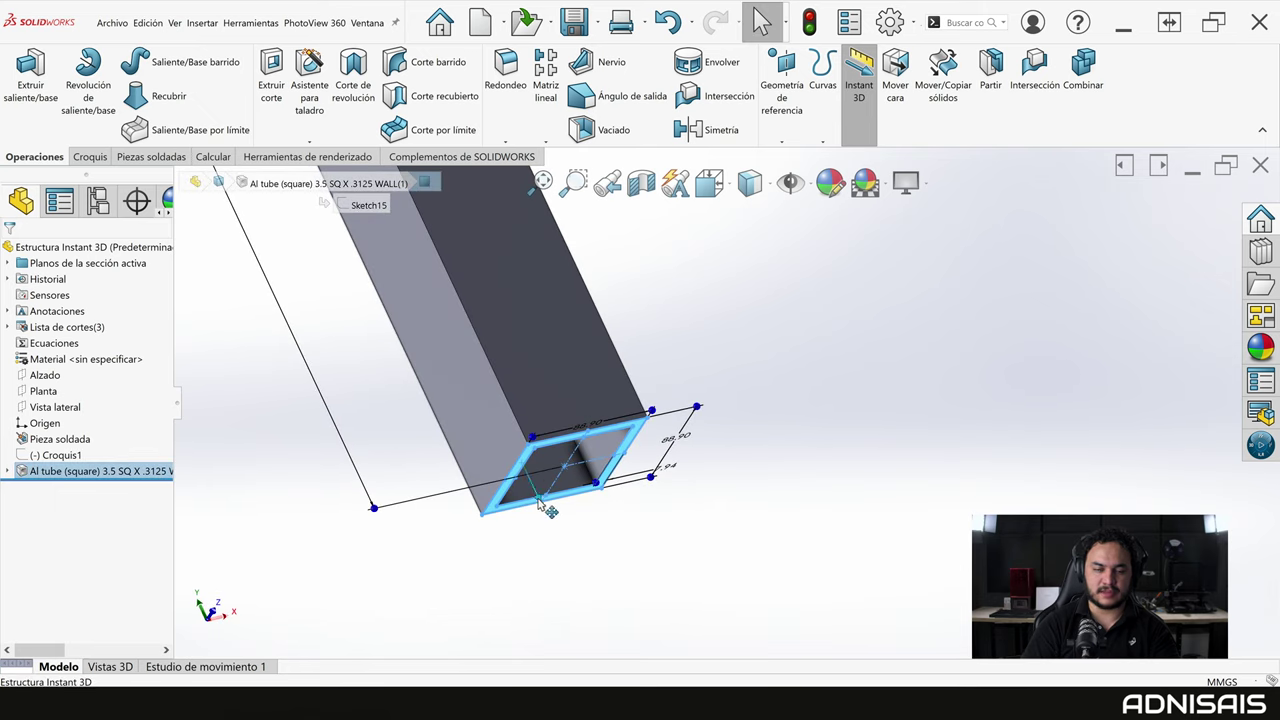
scroll(580, 503, down, 3)
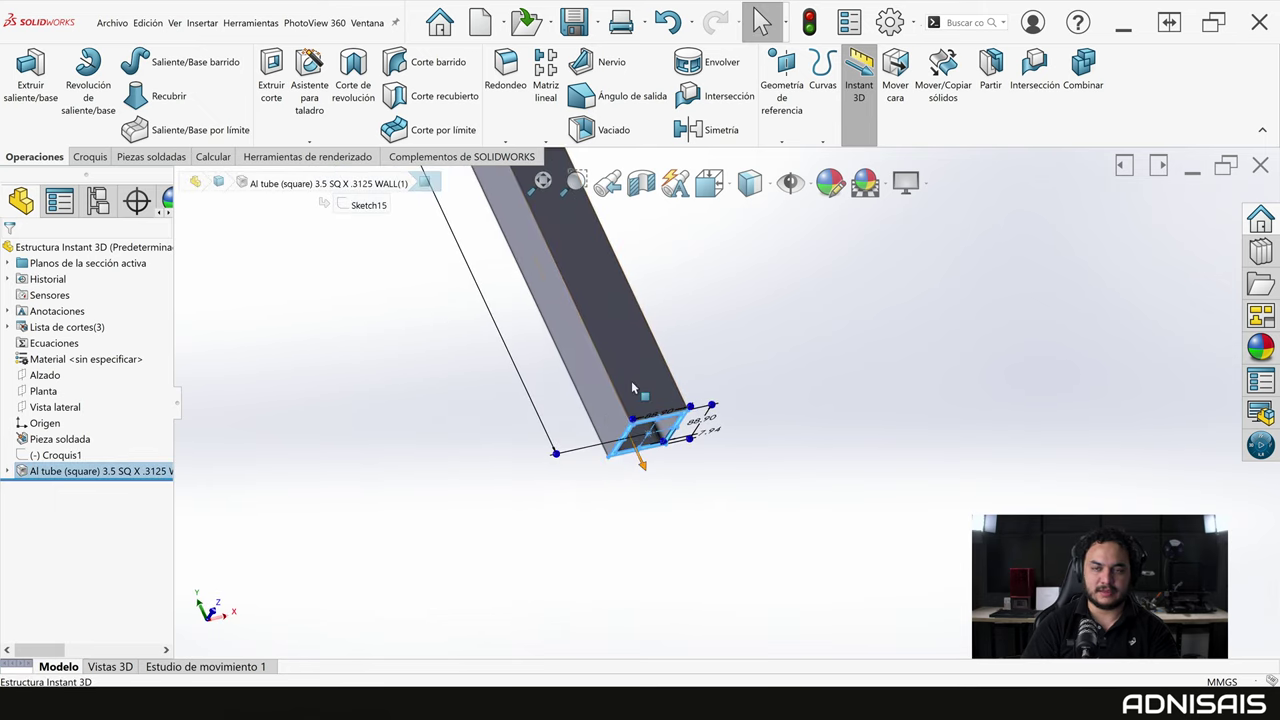
drag(642, 462, 689, 470)
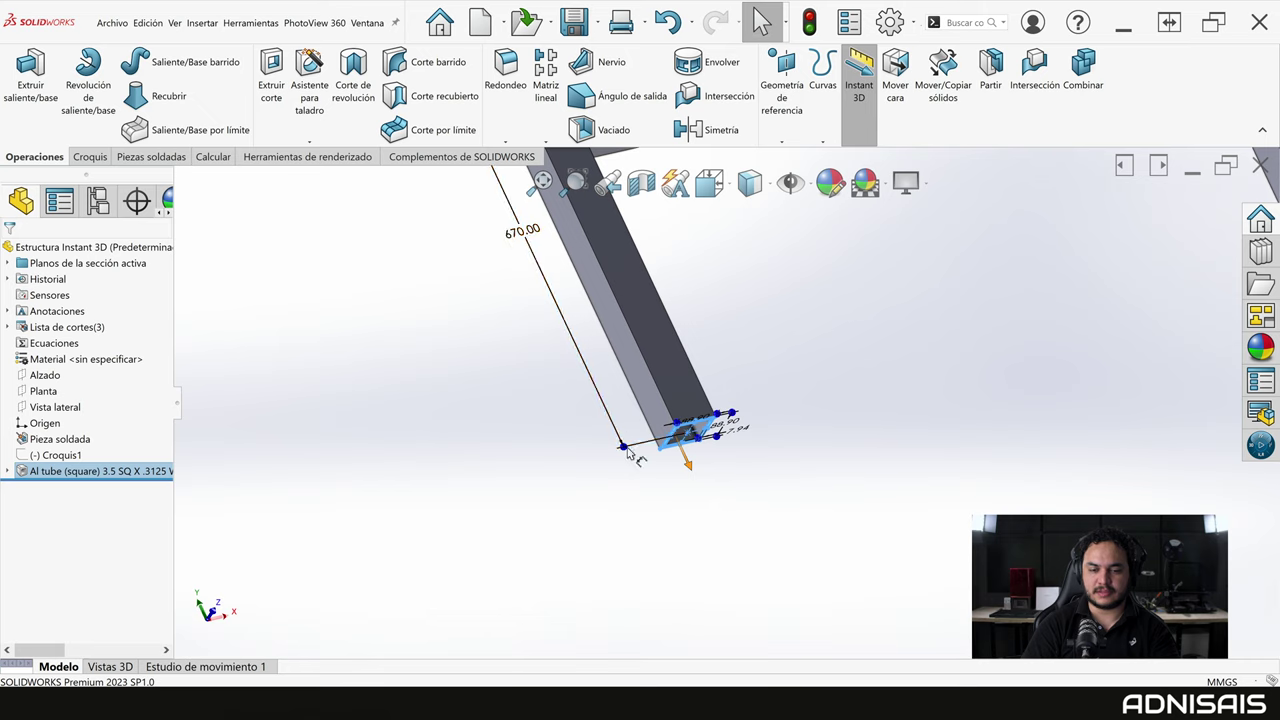
drag(623, 449, 682, 484)
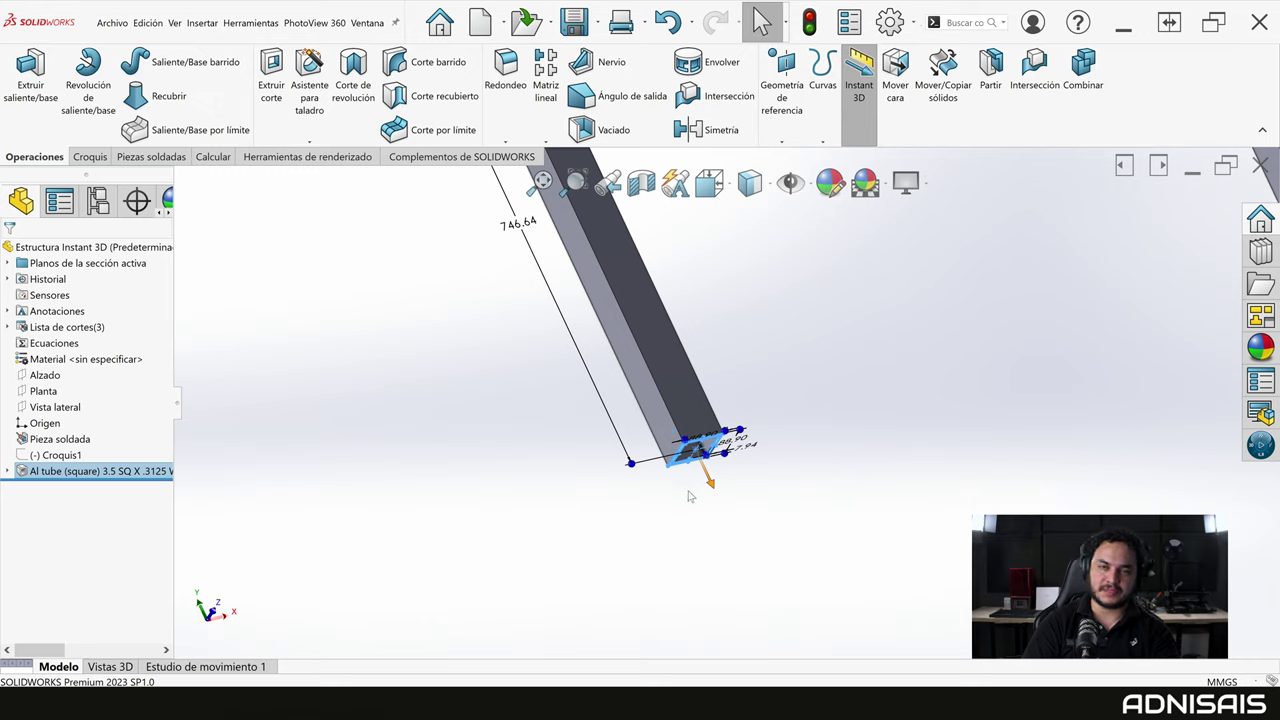
scroll(845, 386, up, 5)
scroll(917, 319, up, 2)
middle_drag(880, 283, 805, 259)
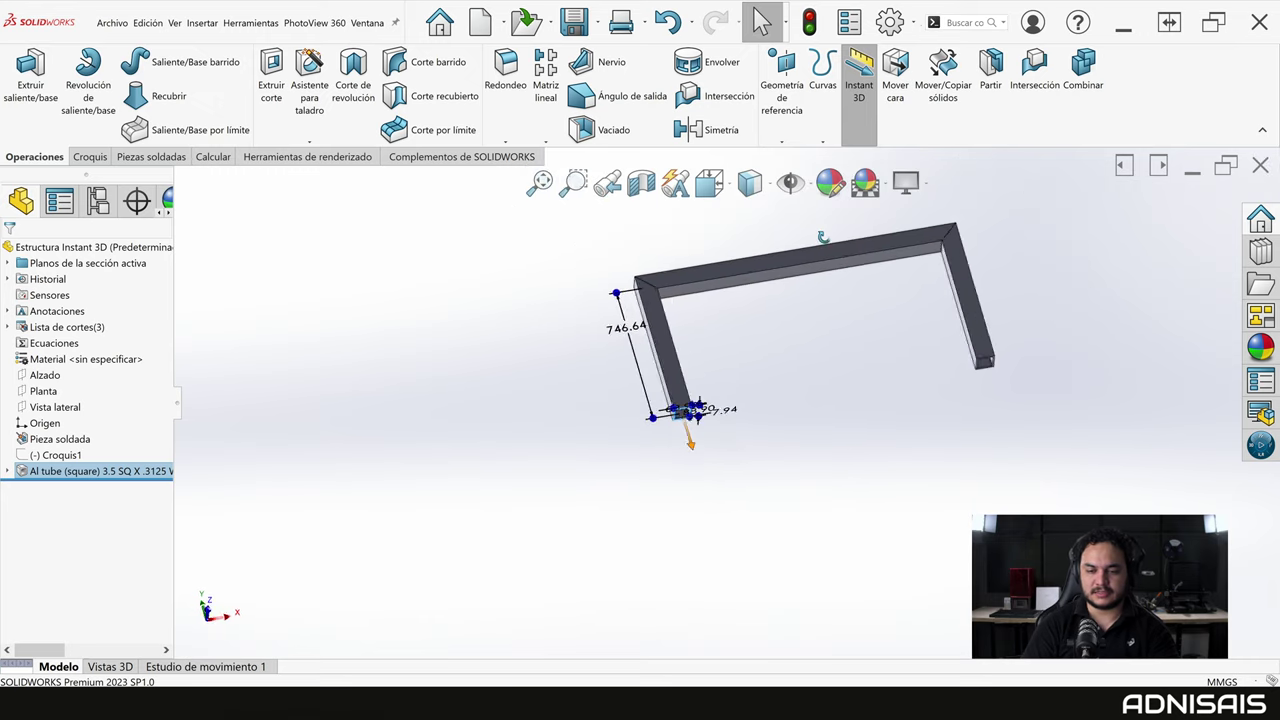
Switch to the MK3 assembly and turn it to view its opposite side.
key(ctrl+Tab)
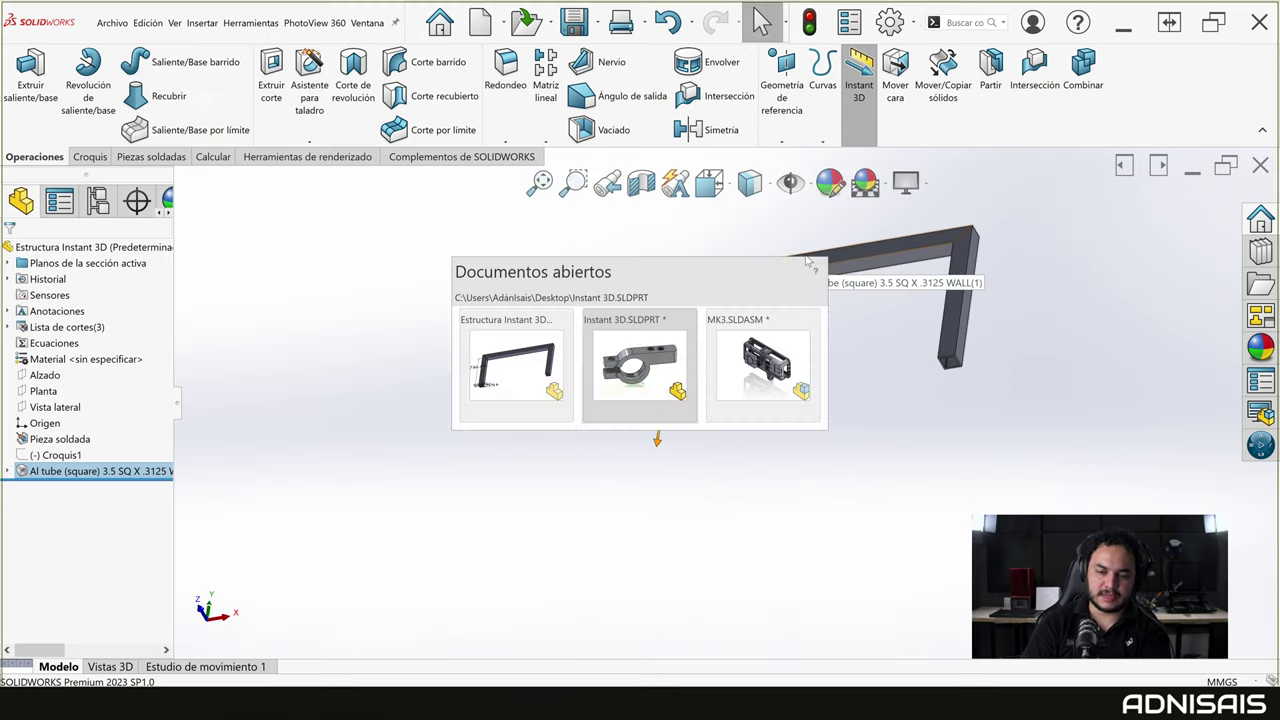
key(ctrl+Tab)
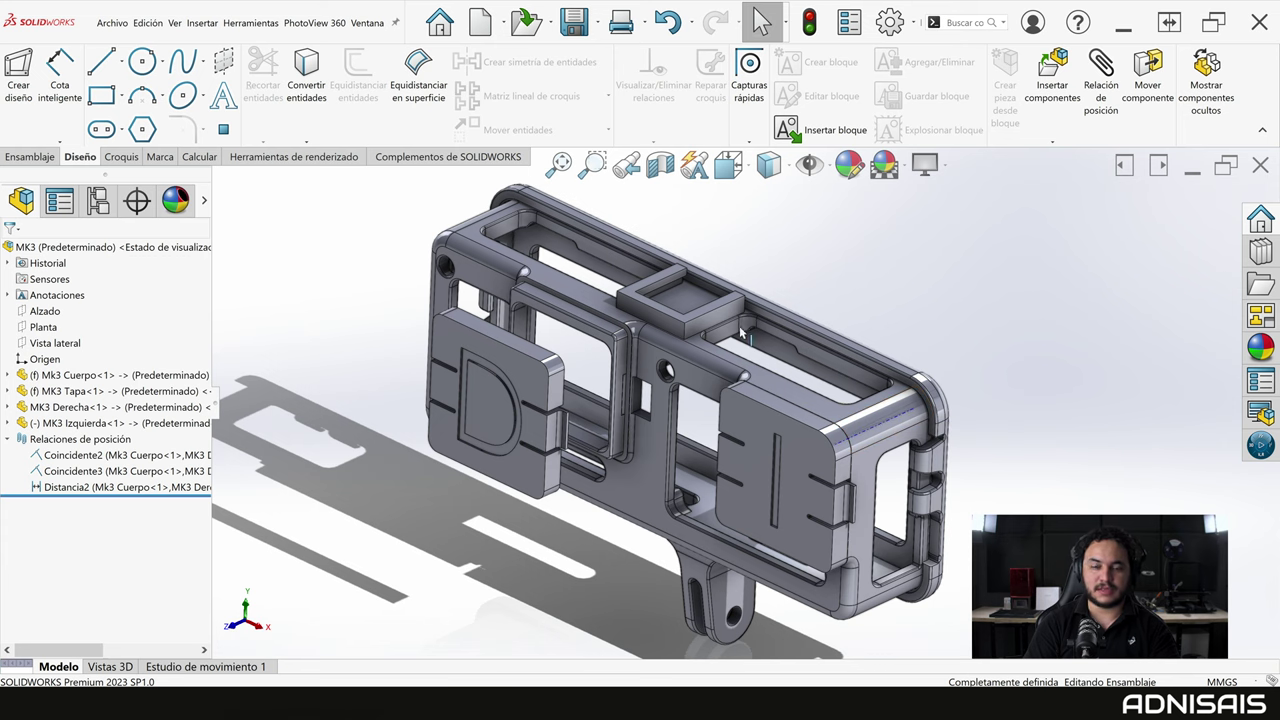
middle_drag(739, 326, 600, 340)
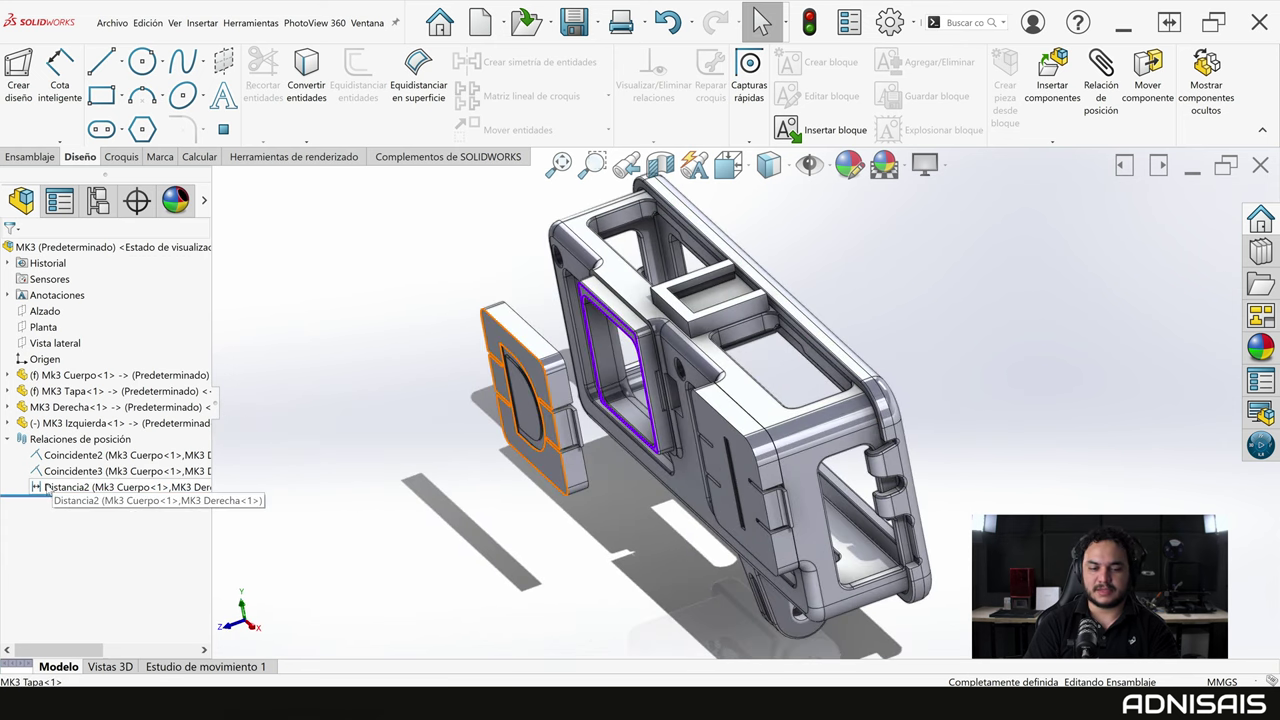
Drag the MK3 Derecha cover away from the body along the Distancia2 mate, then deselect.
click(47, 489)
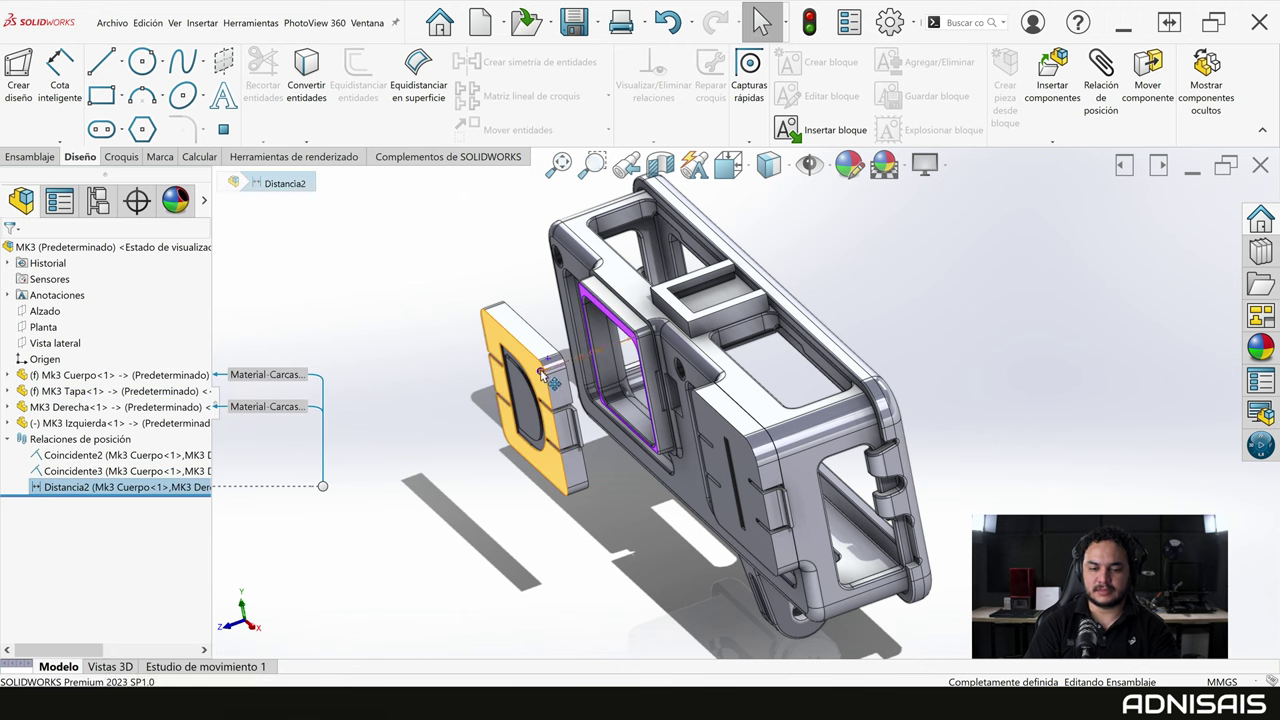
drag(541, 375, 468, 449)
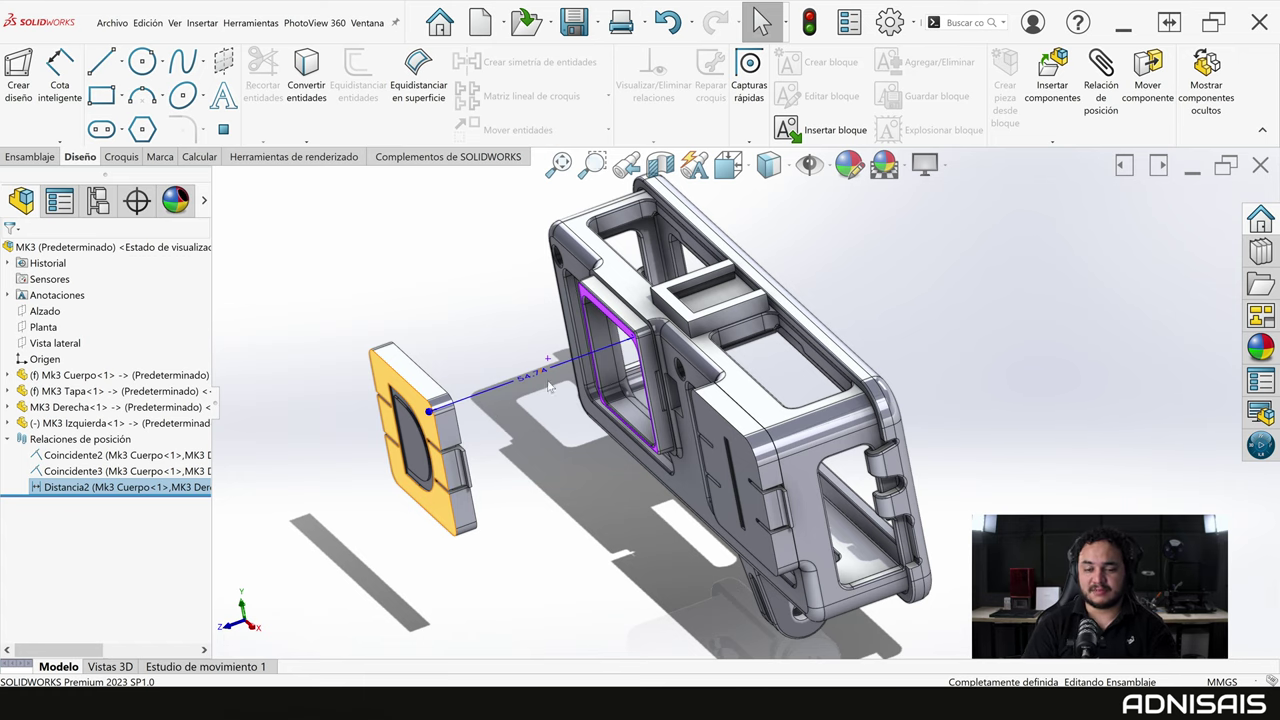
middle_drag(548, 387, 542, 388)
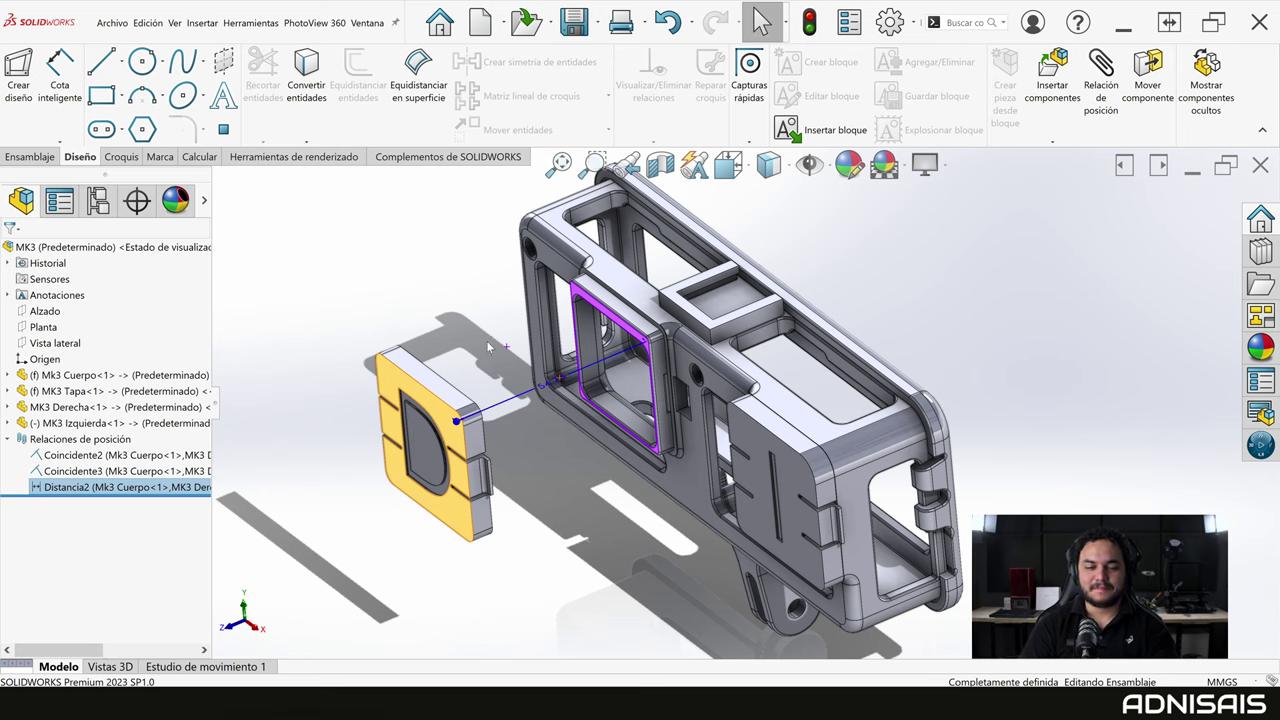
middle_drag(486, 340, 479, 396)
click(451, 393)
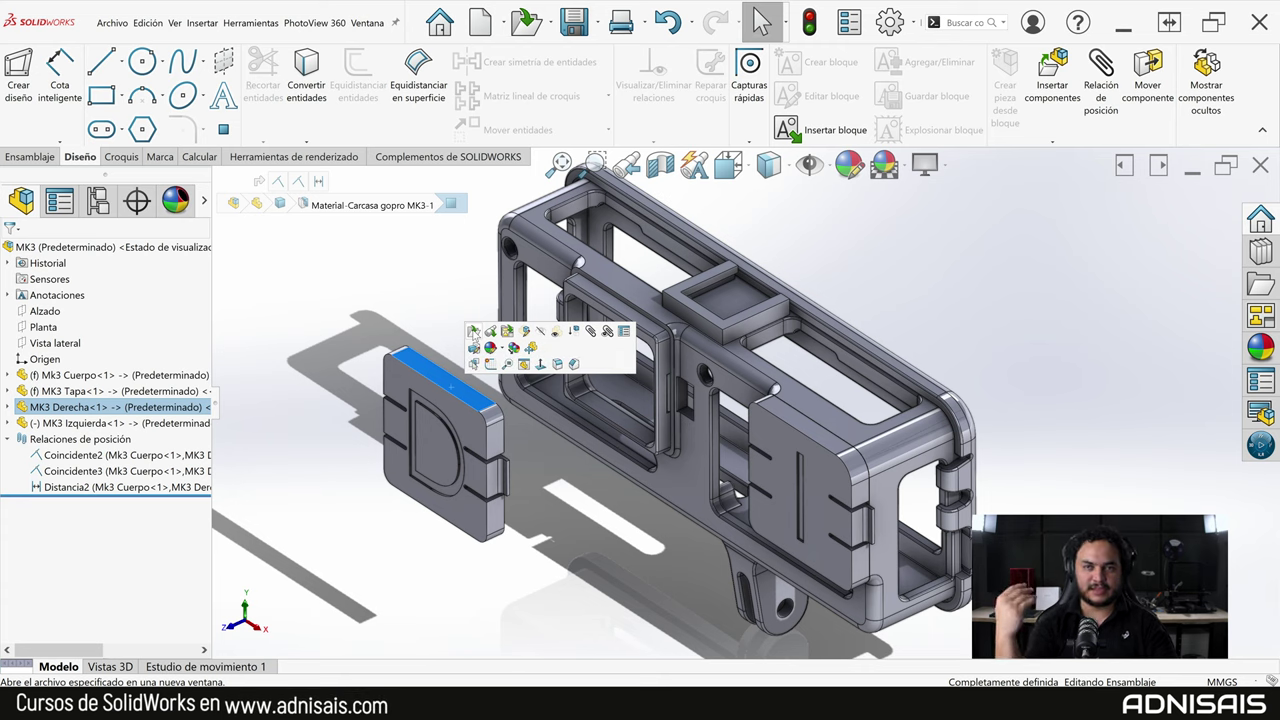
click(400, 304)
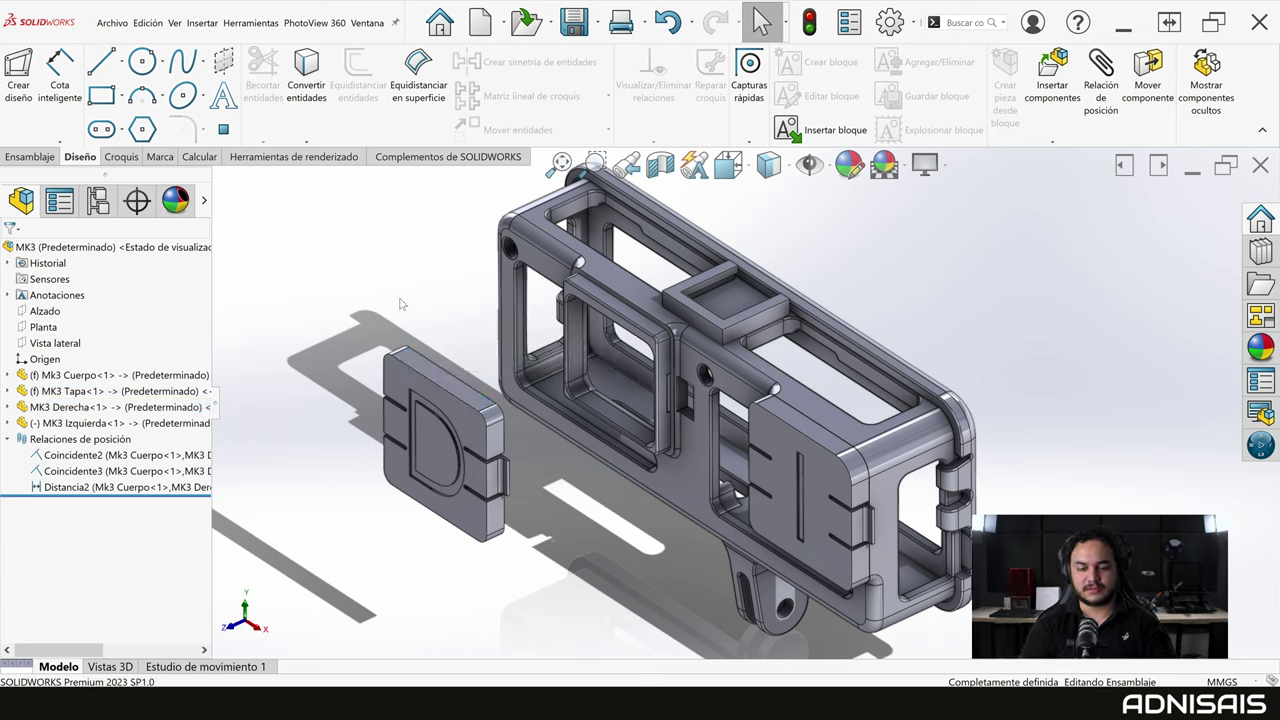
Switch to the Instant 3D whistle part and show the triad on the live section plane.
key(ctrl+Tab)
key(ctrl+Tab)
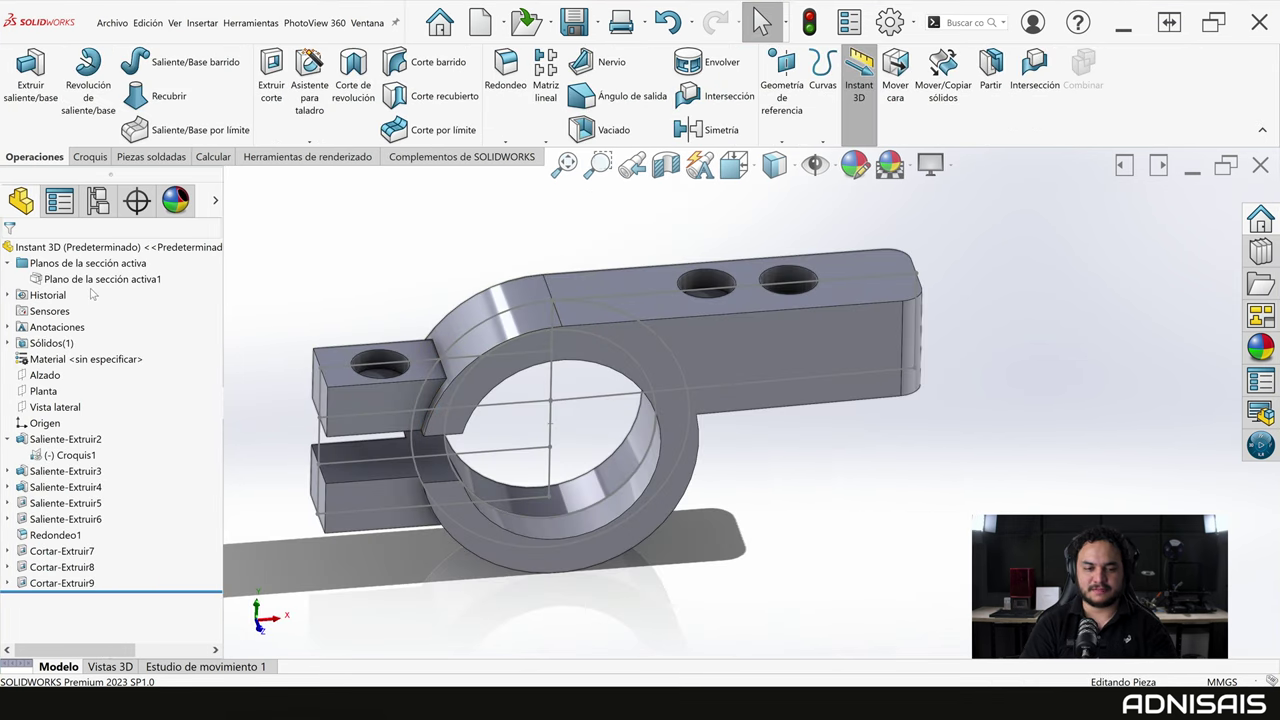
click(100, 279)
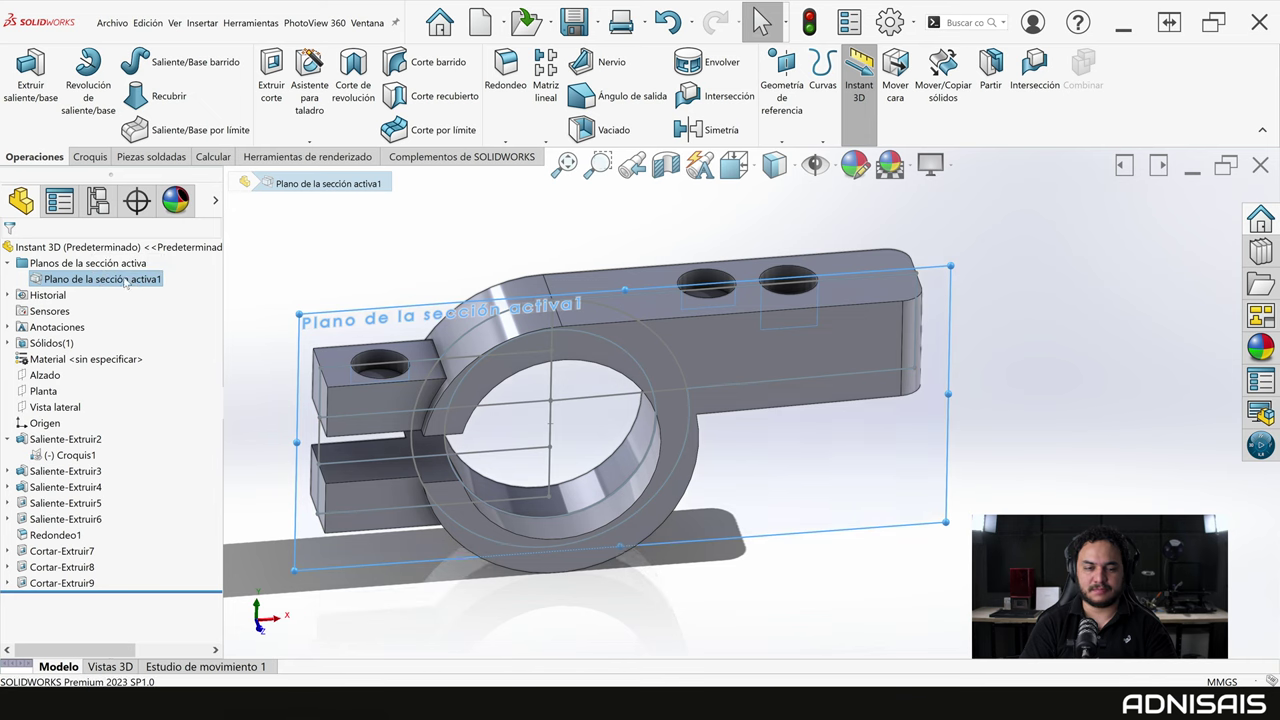
mouse_move(749, 320)
middle_down()
mouse_move(717, 240)
mouse_move(620, 311)
middle_up()
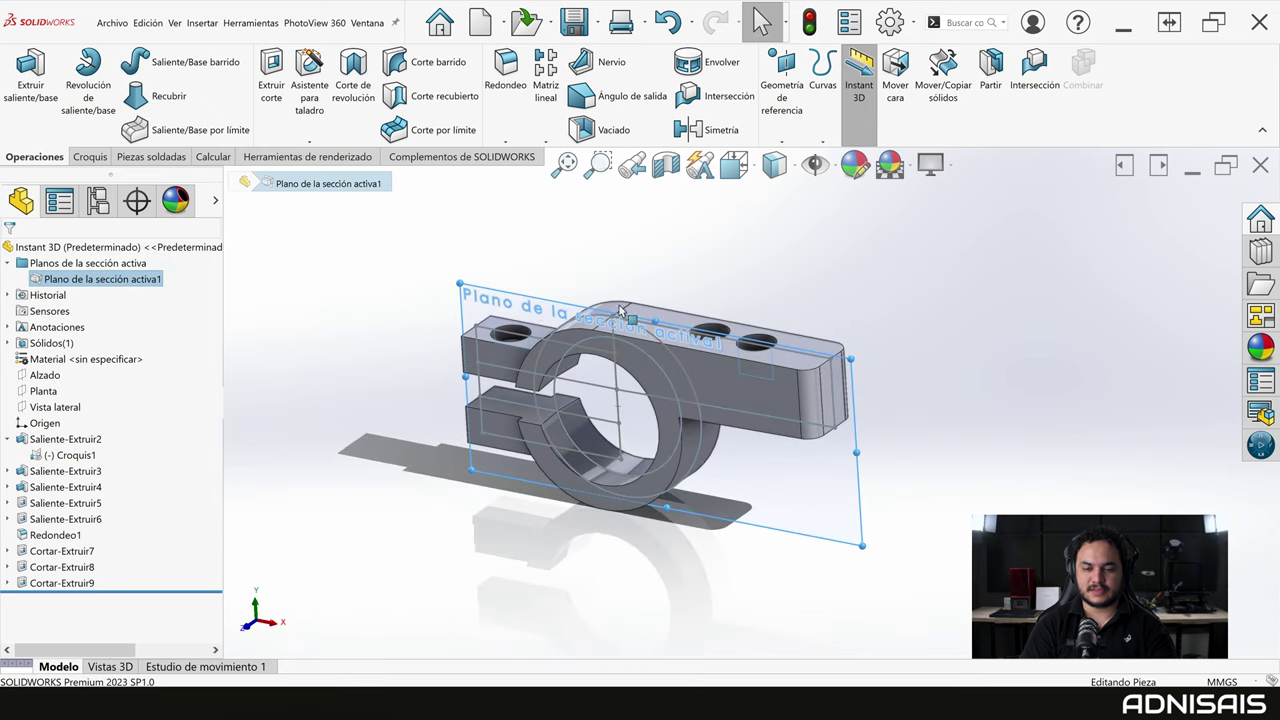
key(Escape)
right_click(530, 300)
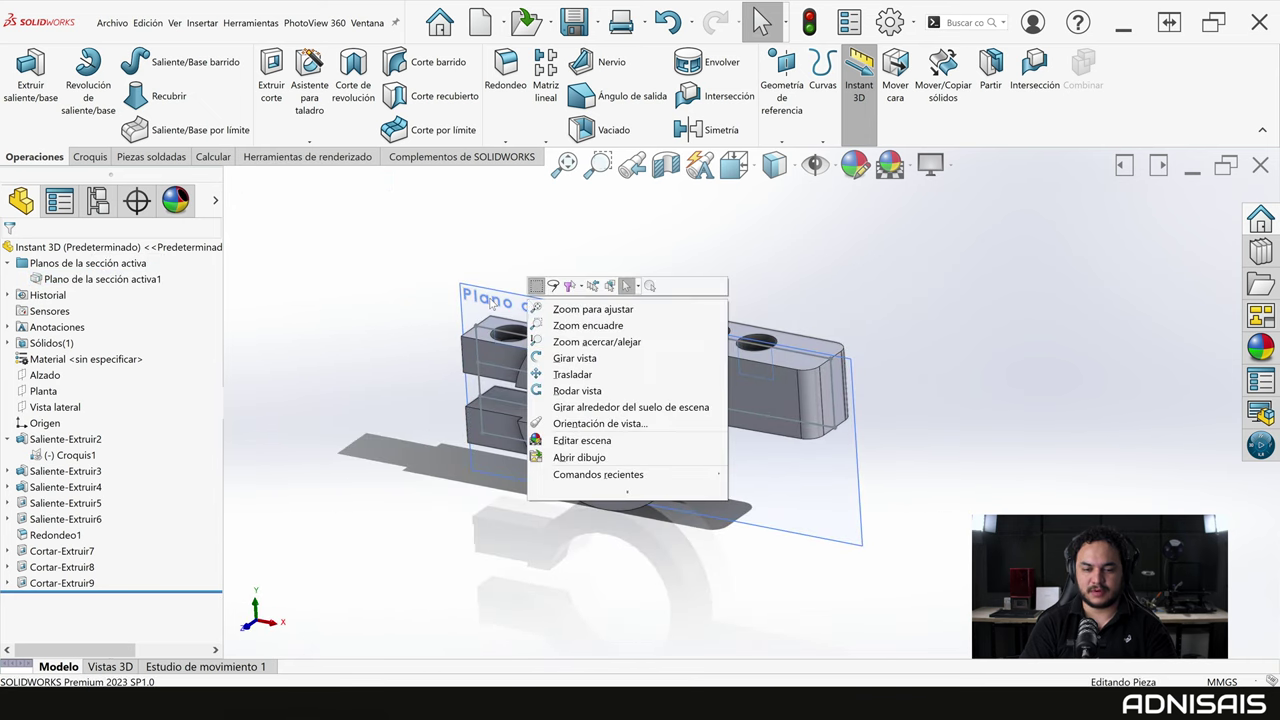
key(Escape)
click(483, 293)
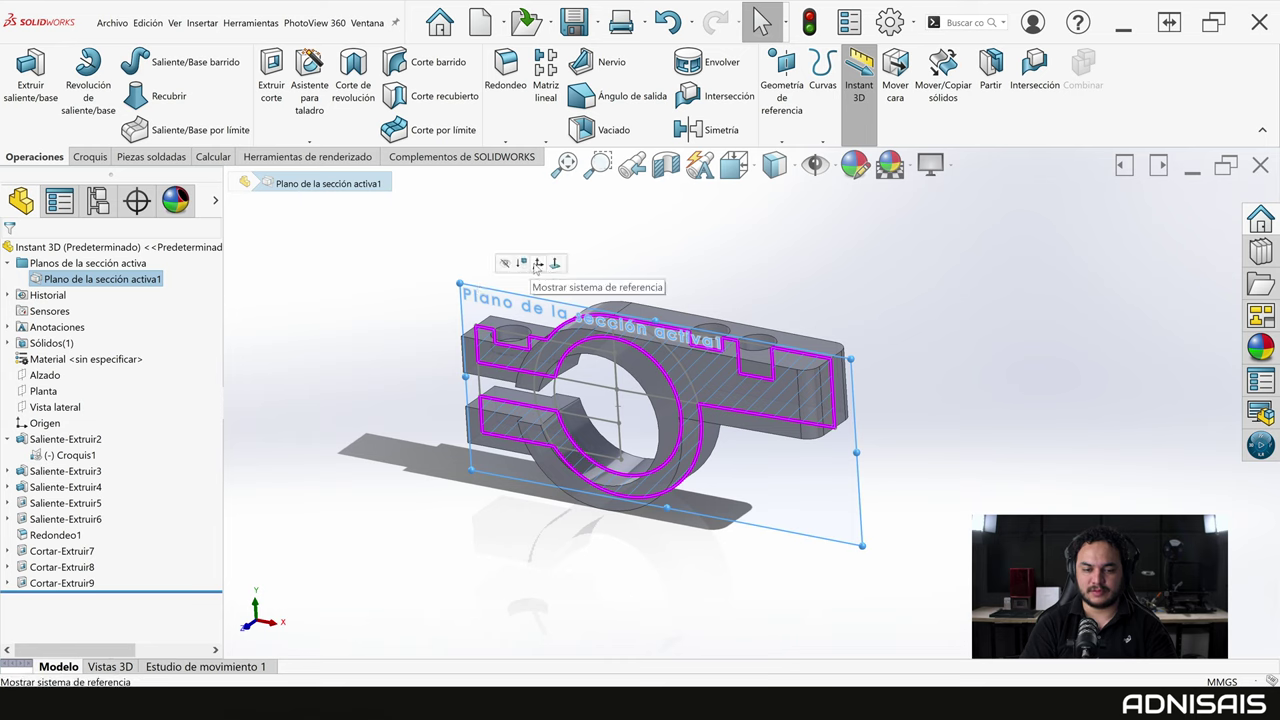
click(538, 264)
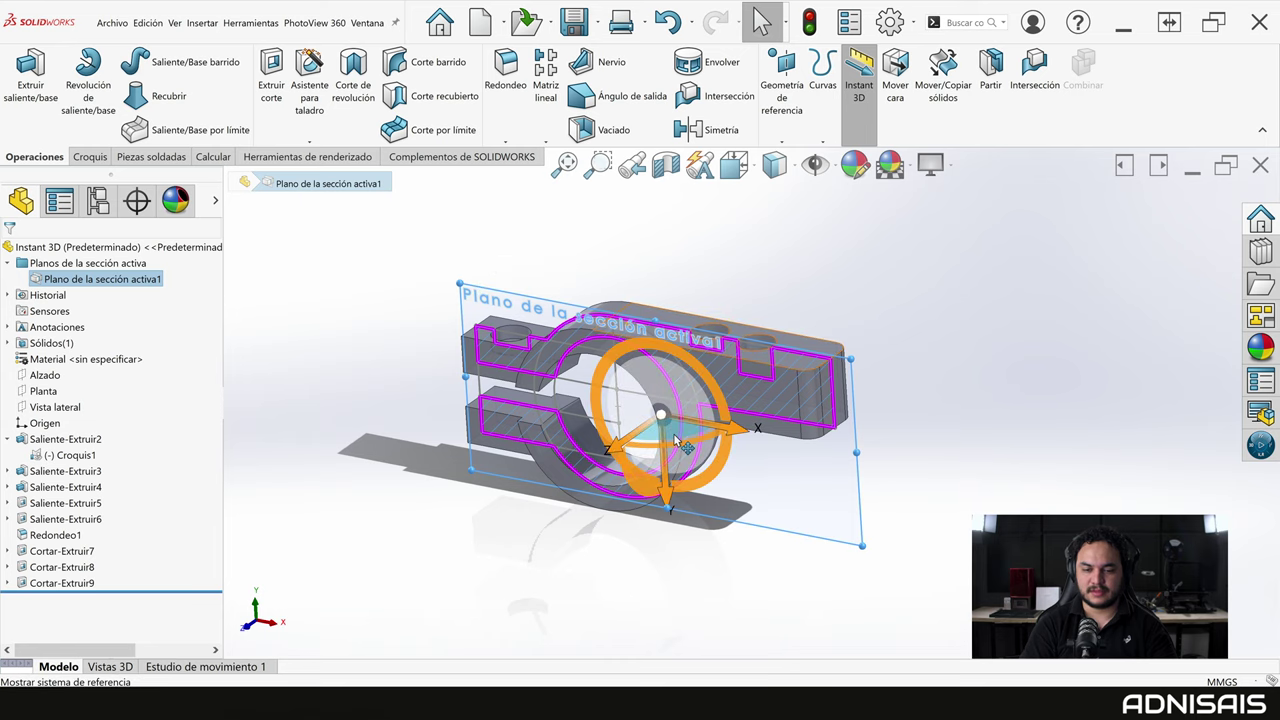
Rotate the live section plane so it tilts diagonally across the ring.
drag(680, 450, 697, 443)
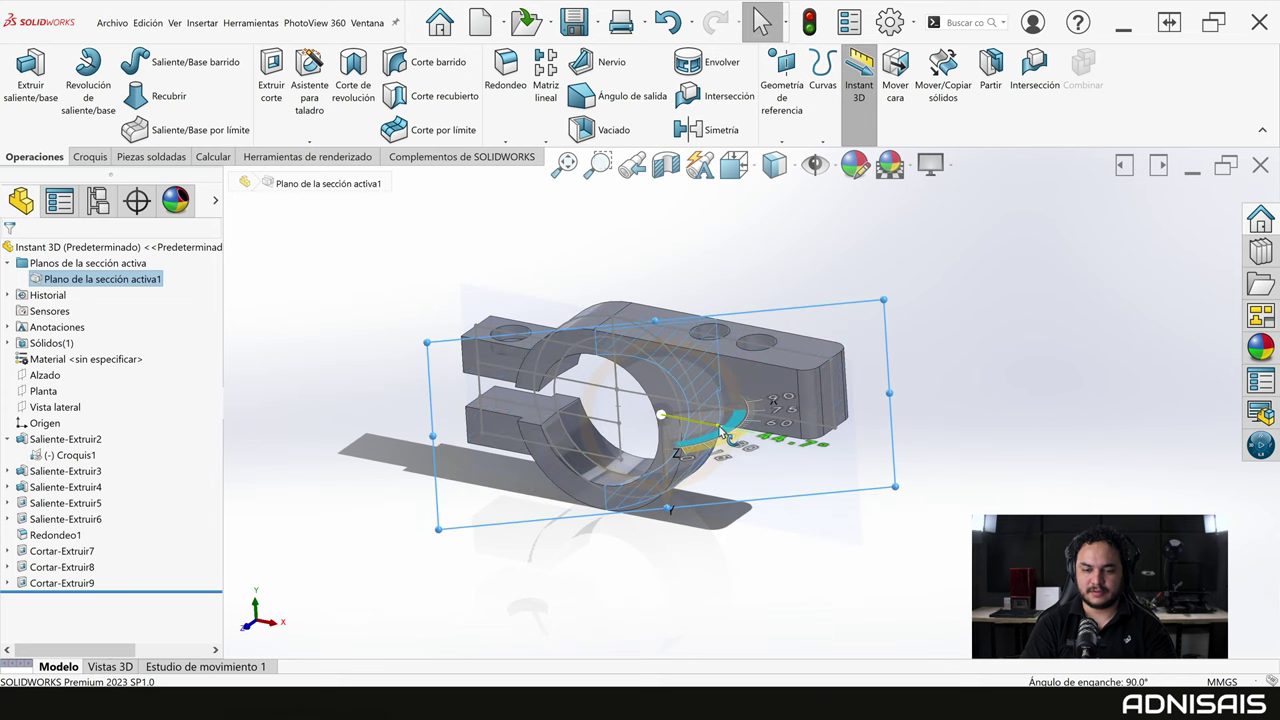
drag(697, 443, 745, 441)
mouse_move(745, 441)
middle_down()
mouse_move(724, 421)
mouse_move(705, 430)
middle_up()
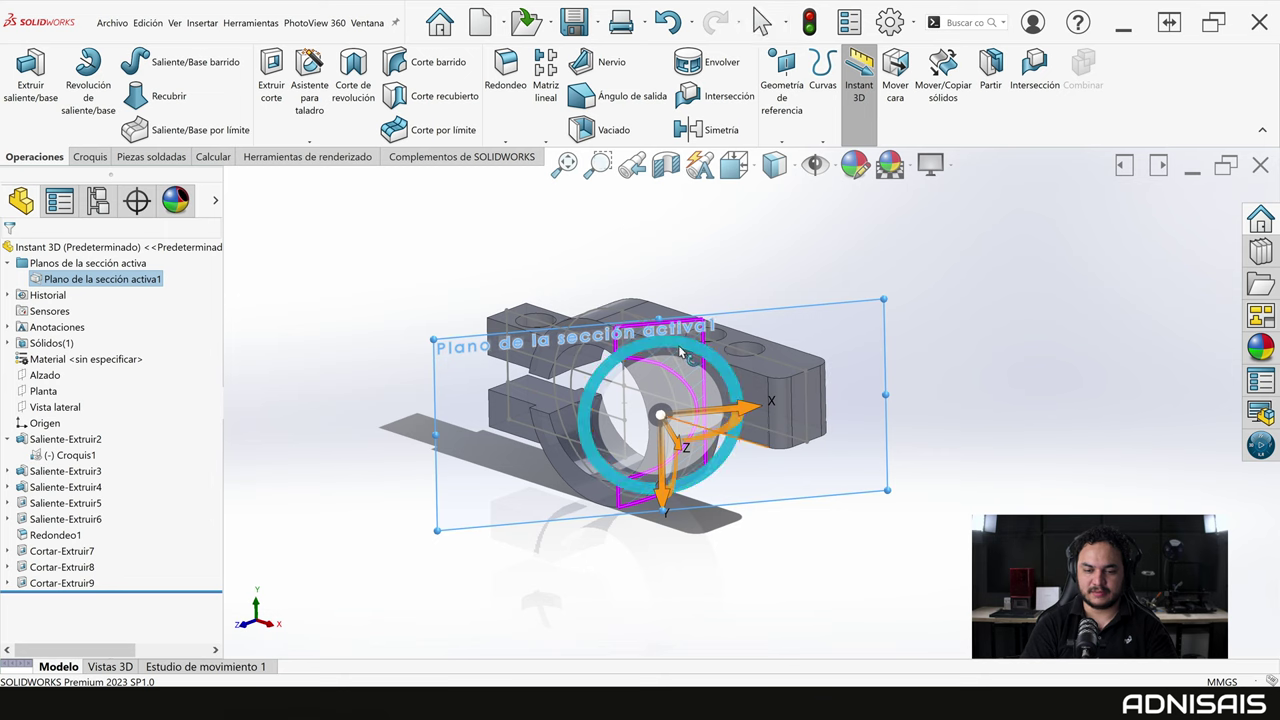
middle_drag(681, 476, 737, 361)
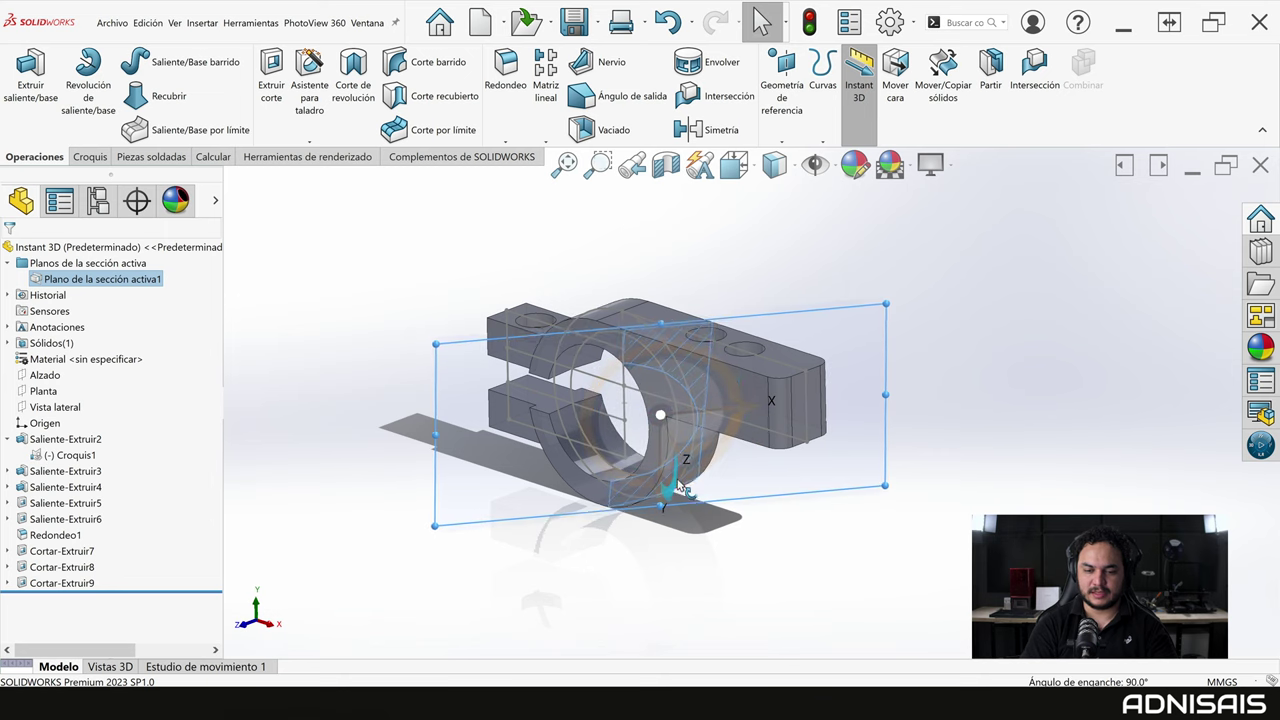
scroll(737, 361, down, 2)
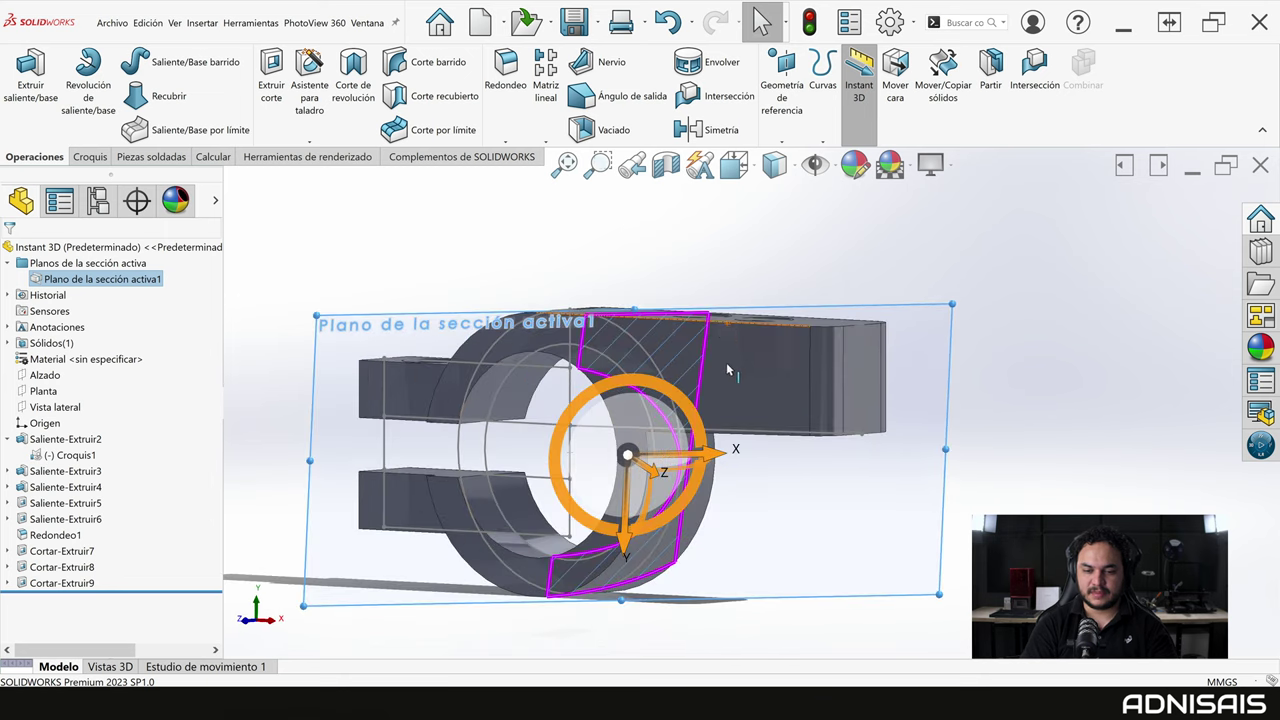
After a rejected drag on Saliente-Extruir2, slide the section plane to a new offset.
click(715, 352)
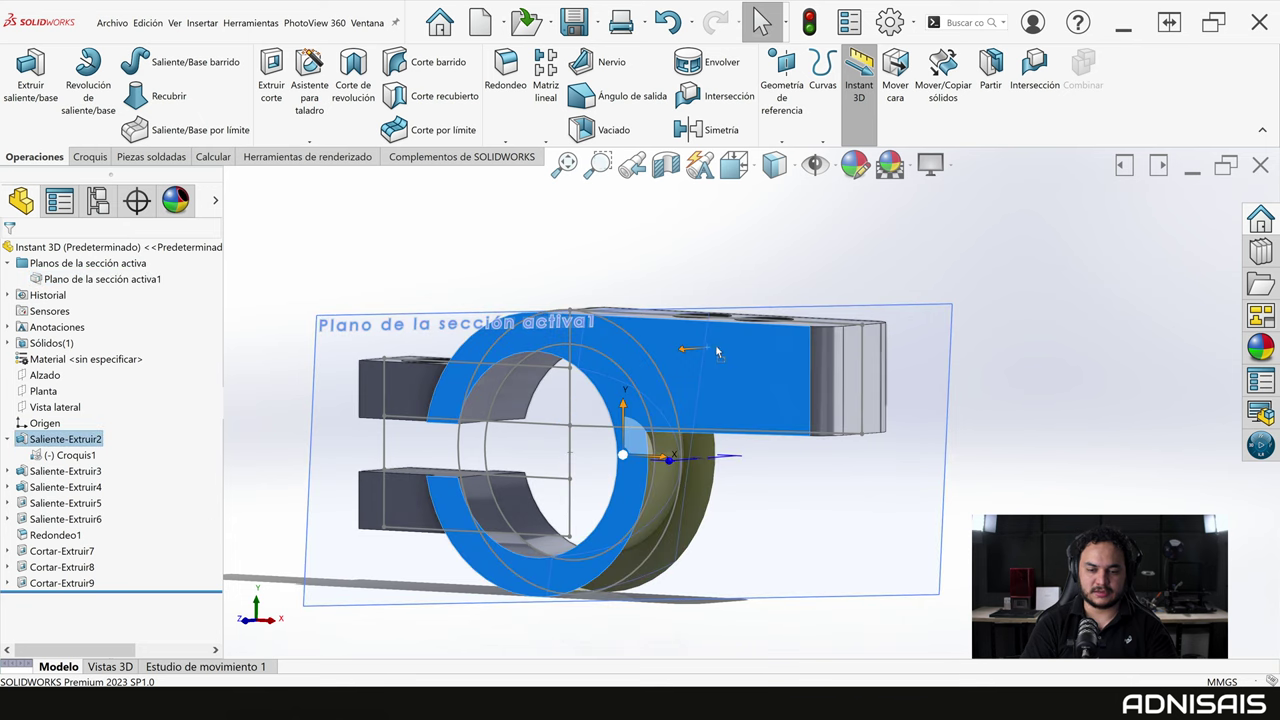
drag(719, 354, 836, 351)
click(740, 351)
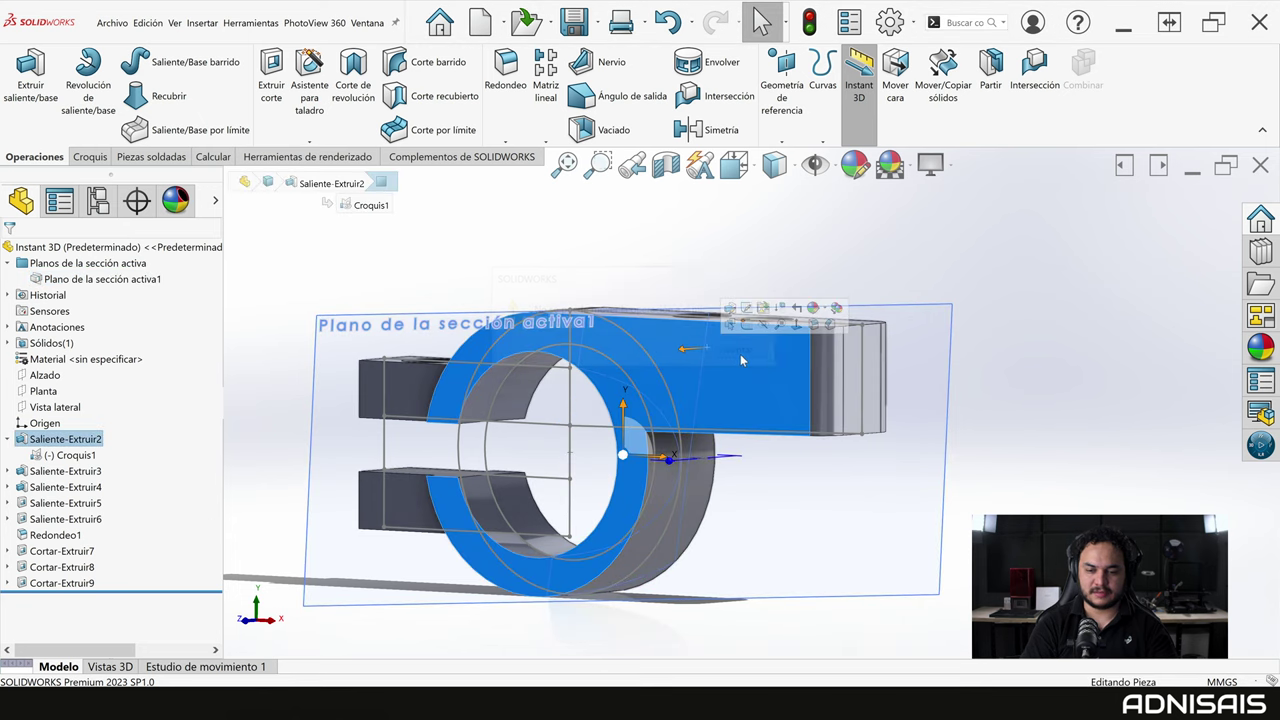
click(909, 330)
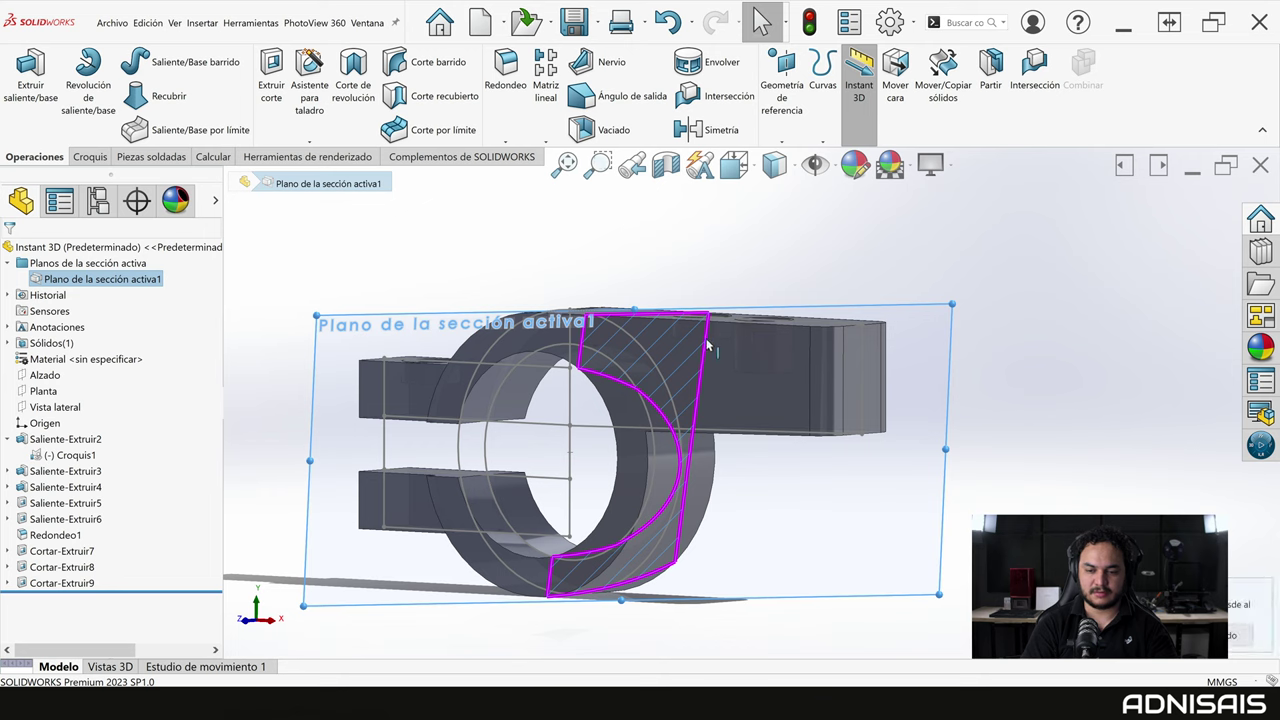
drag(717, 353, 742, 351)
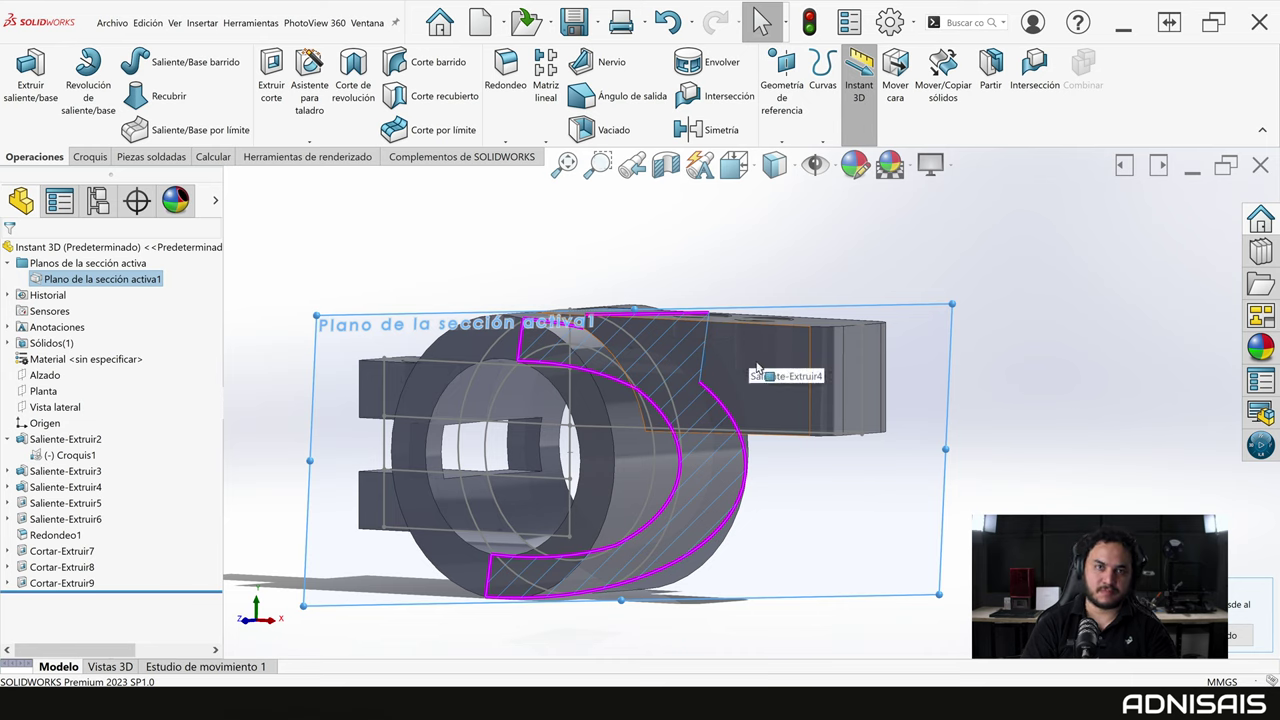
mouse_move(757, 369)
middle_down()
mouse_move(806, 274)
mouse_move(899, 338)
middle_up()
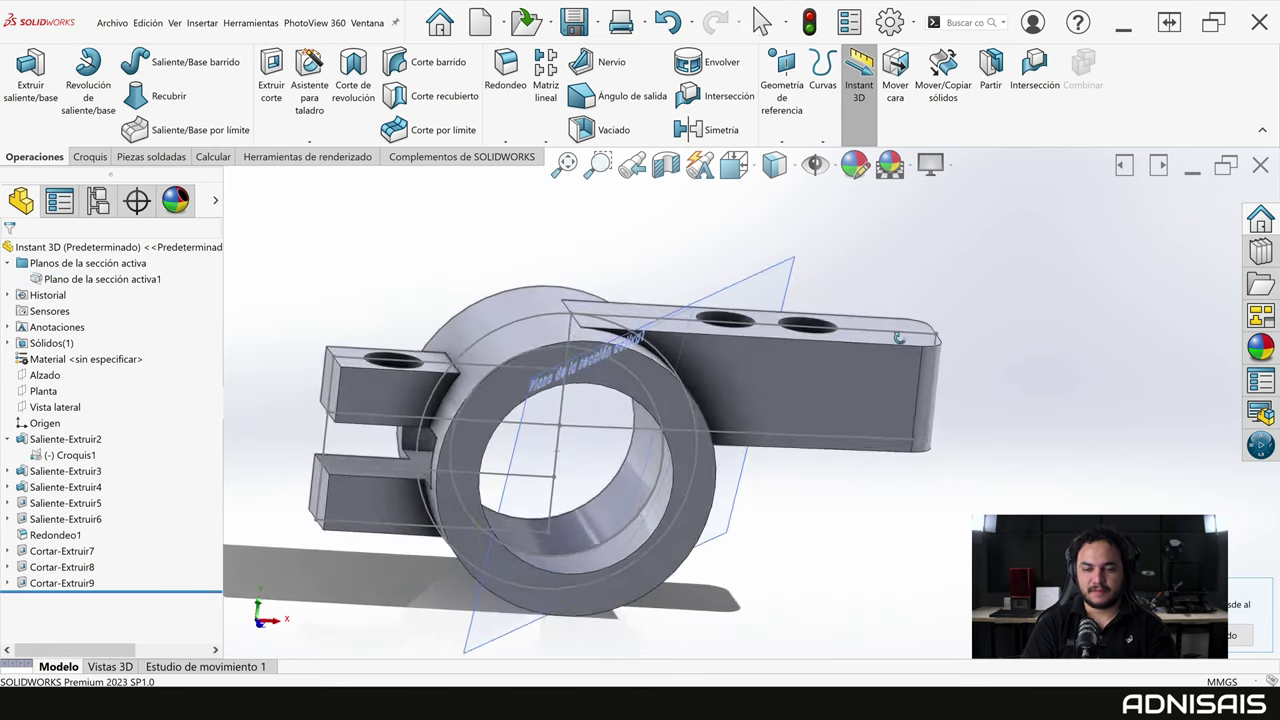
key(ctrl+7)
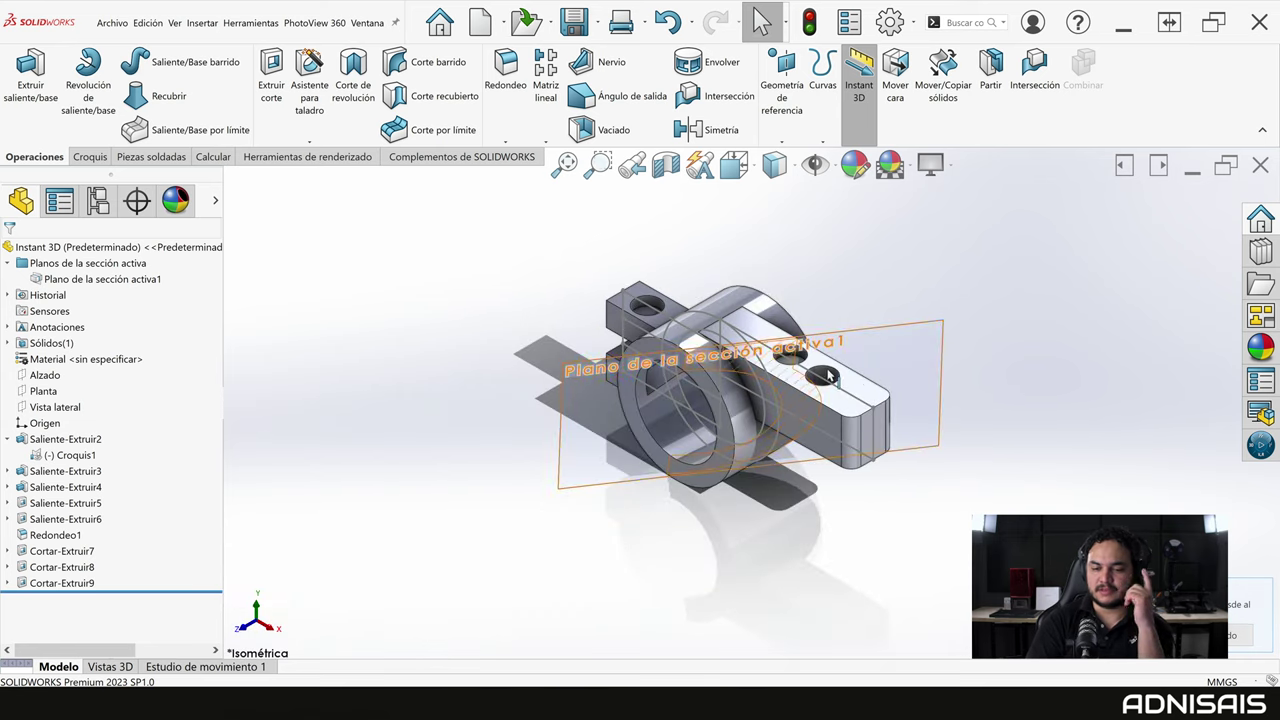
scroll(901, 428, down, 2)
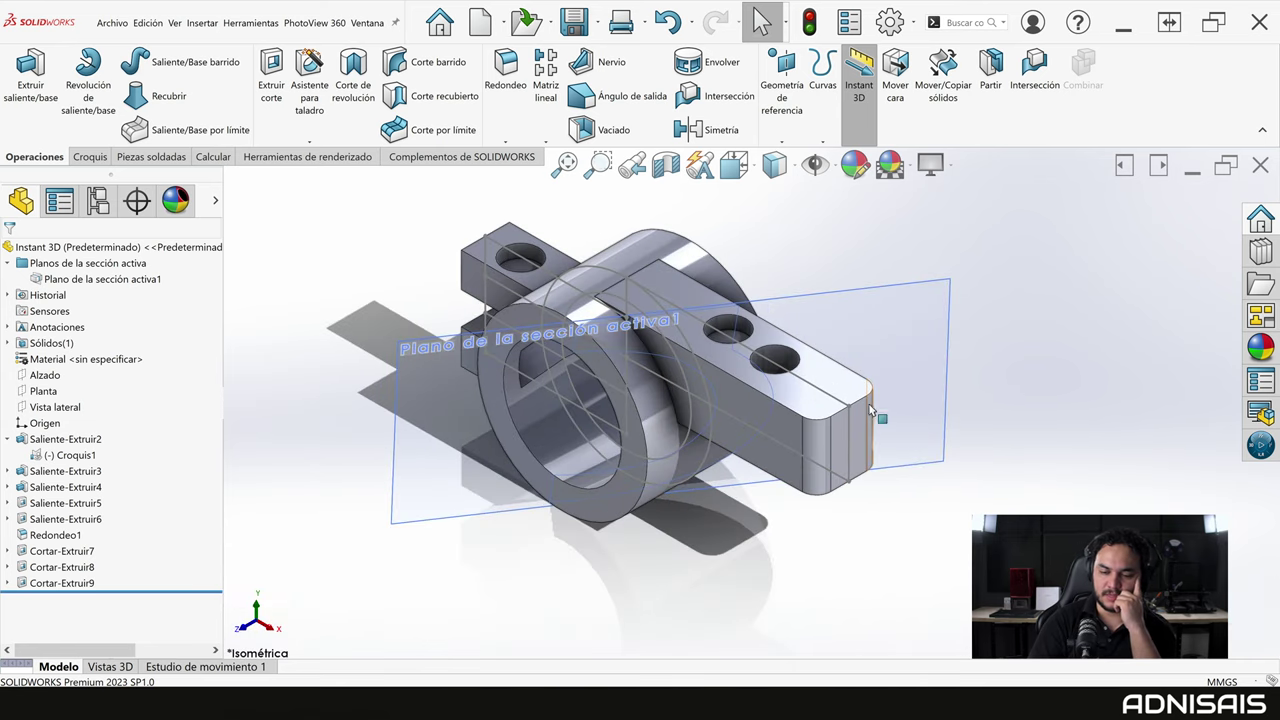
click(908, 288)
click(828, 245)
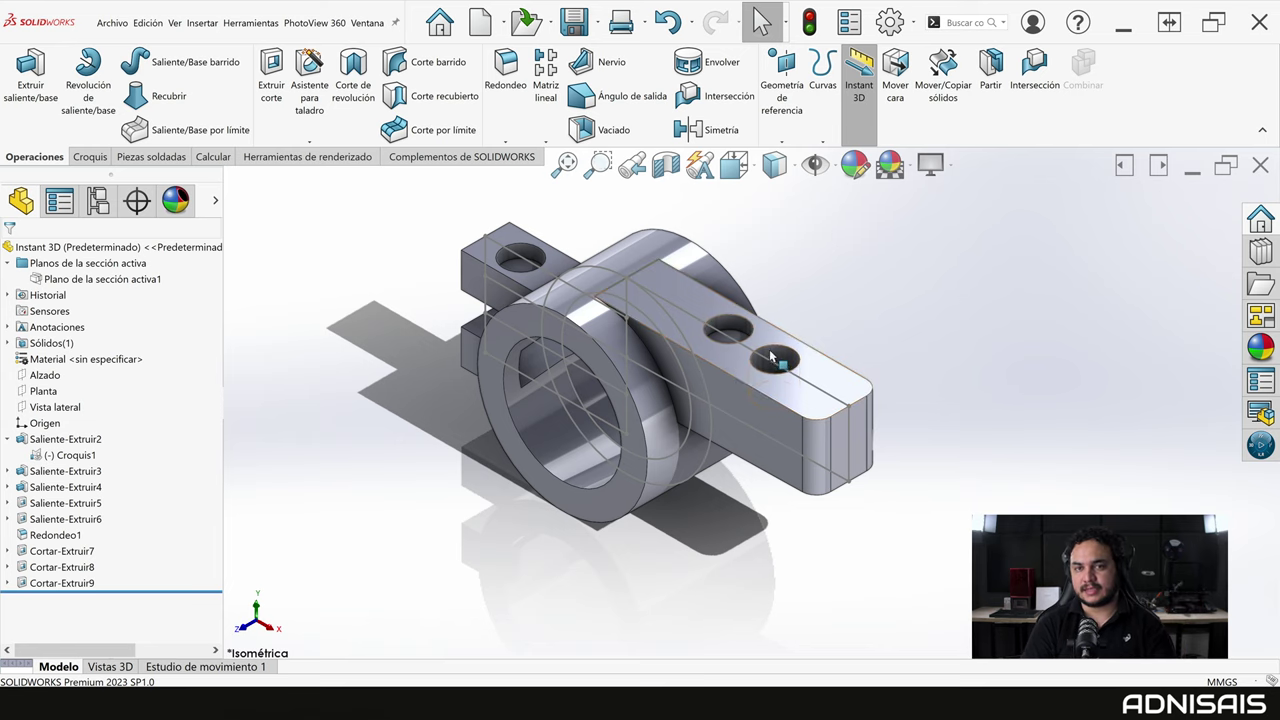
middle_drag(723, 352, 797, 336)
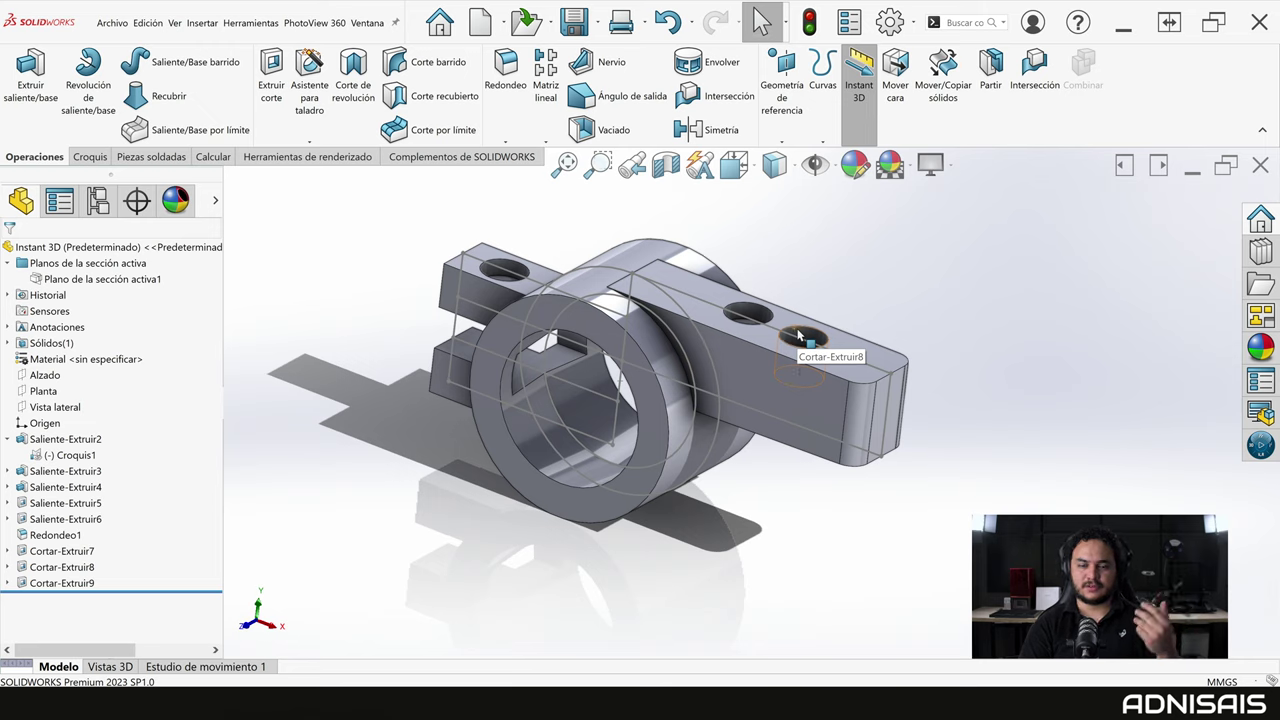
click(798, 336)
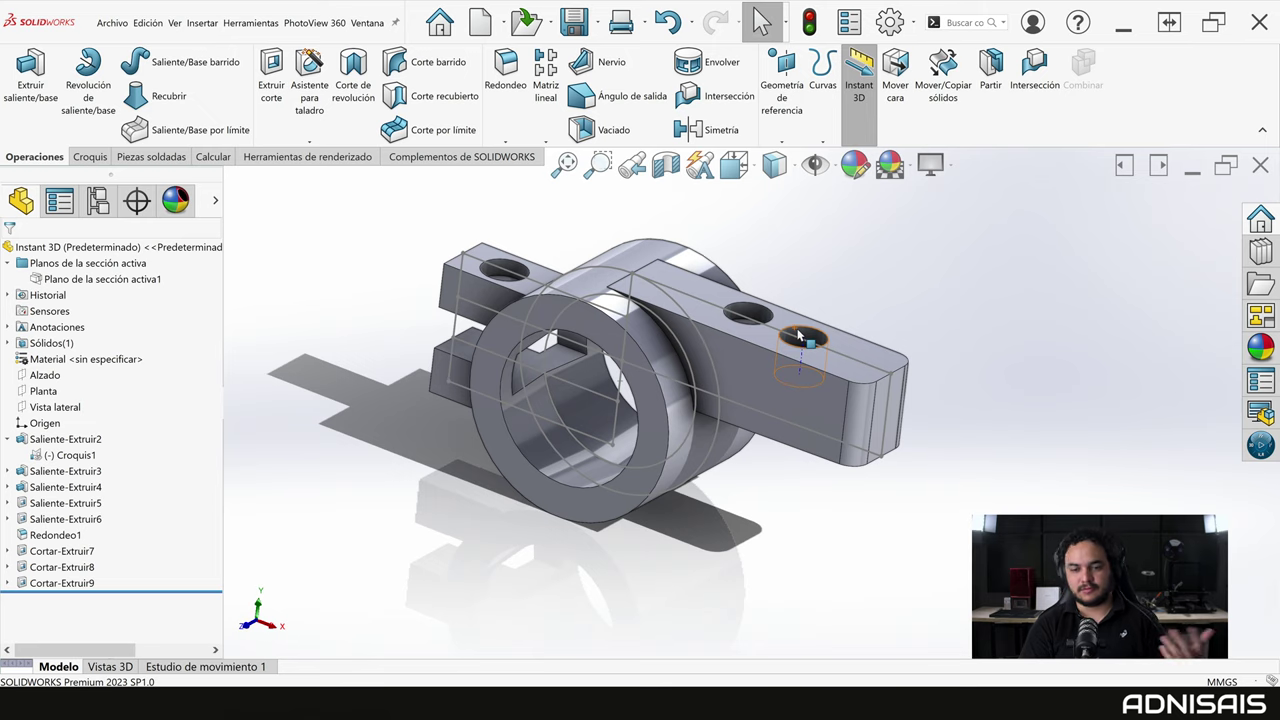
scroll(874, 305, down, 2)
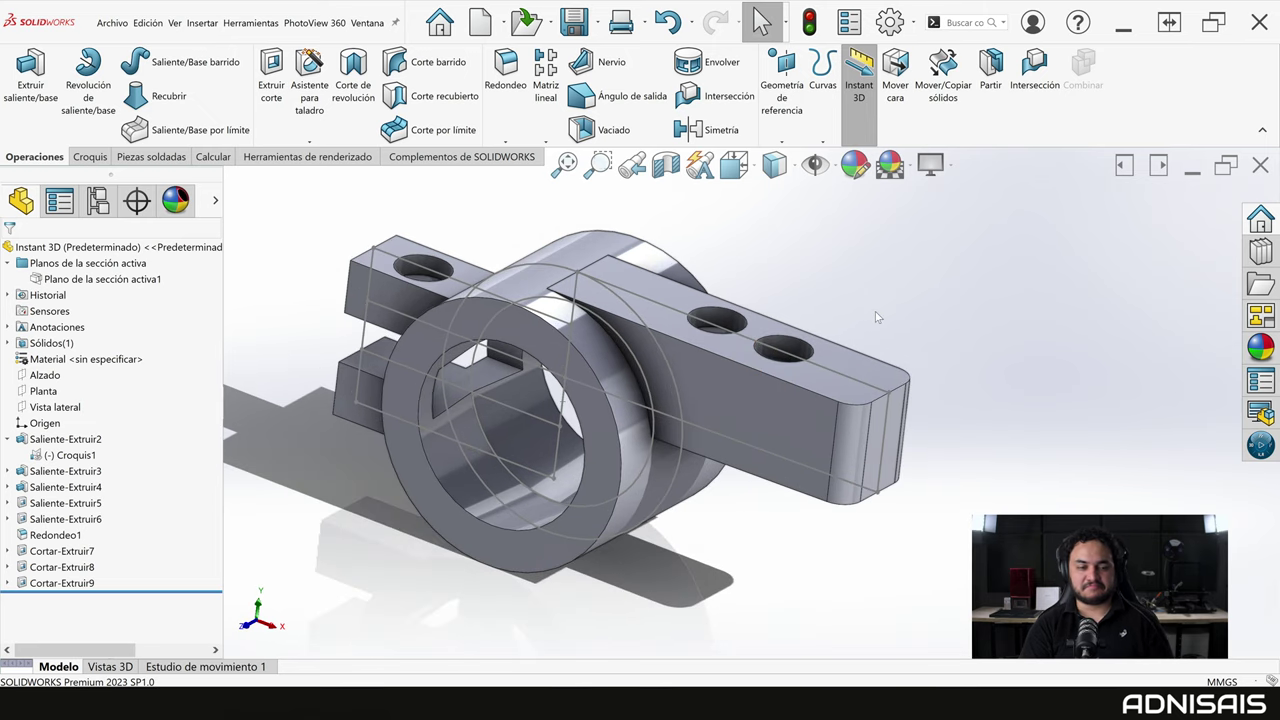